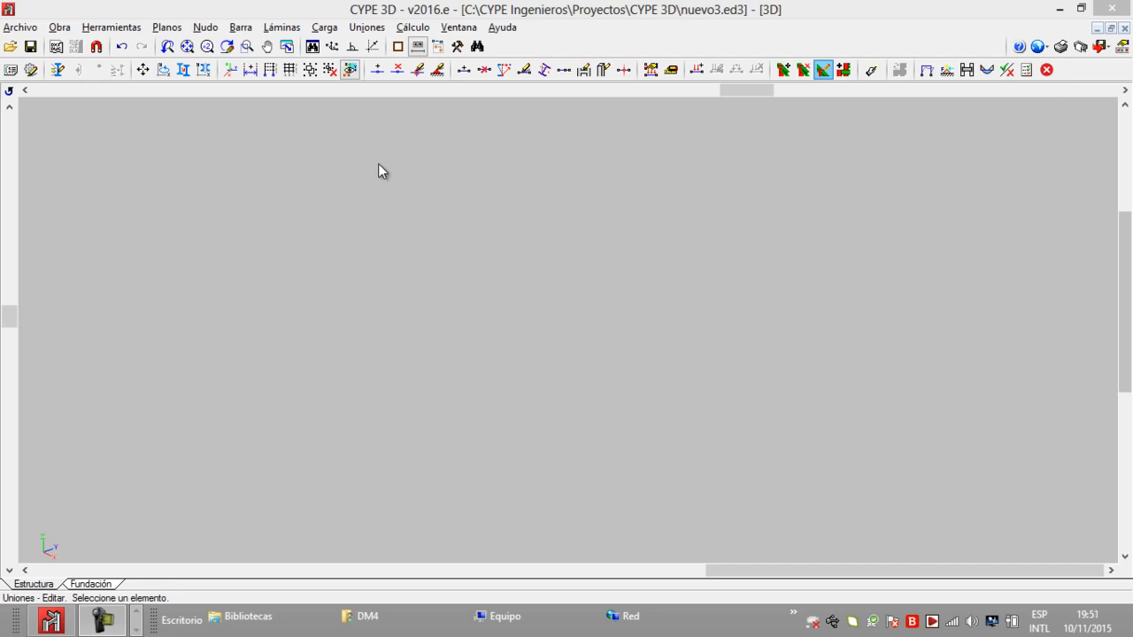
Create a new empty project (Obra vacía) with the file name nuevo5
left_click(19, 26)
left_click(27, 45)
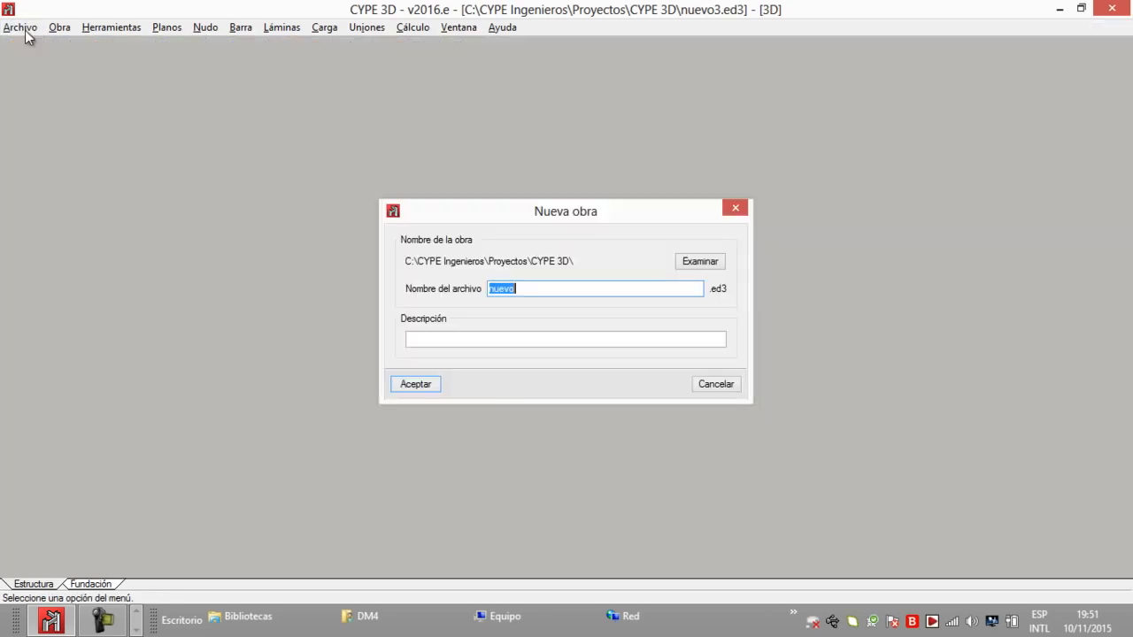
left_click(529, 289)
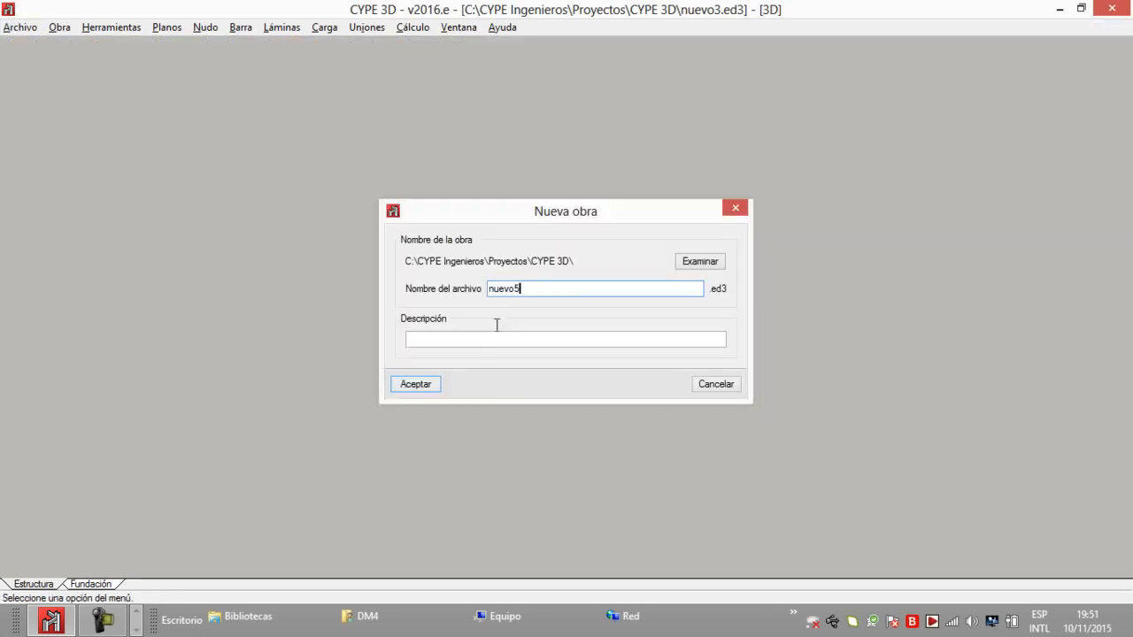
left_click(429, 387)
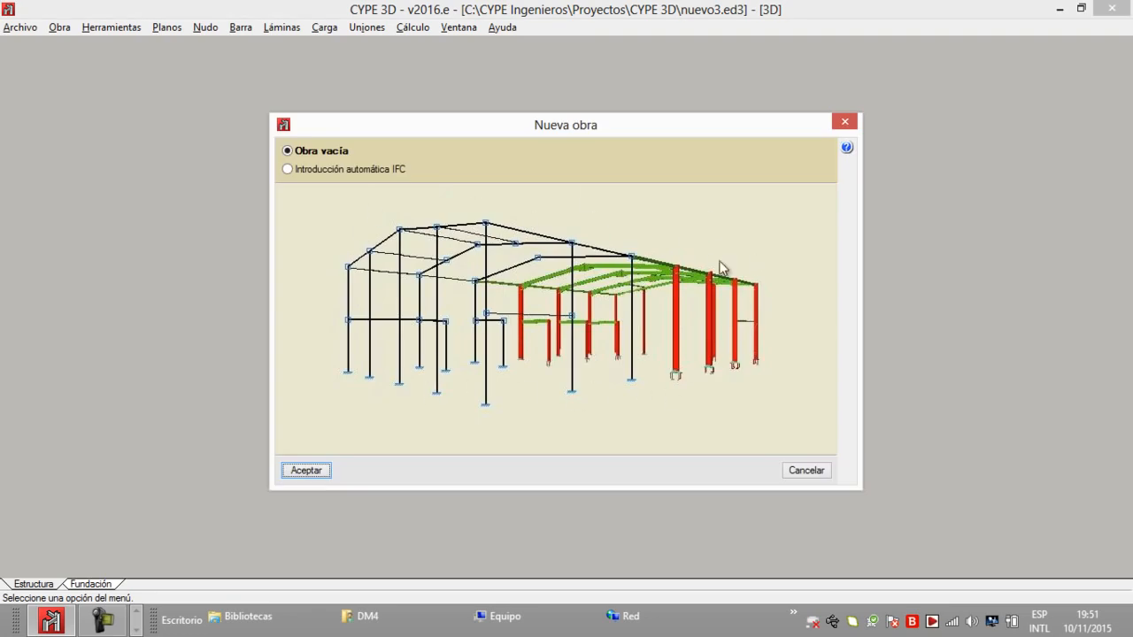
left_click(307, 471)
Review the design standards selection and the column reinforcement tables without changing them
left_click(625, 86)
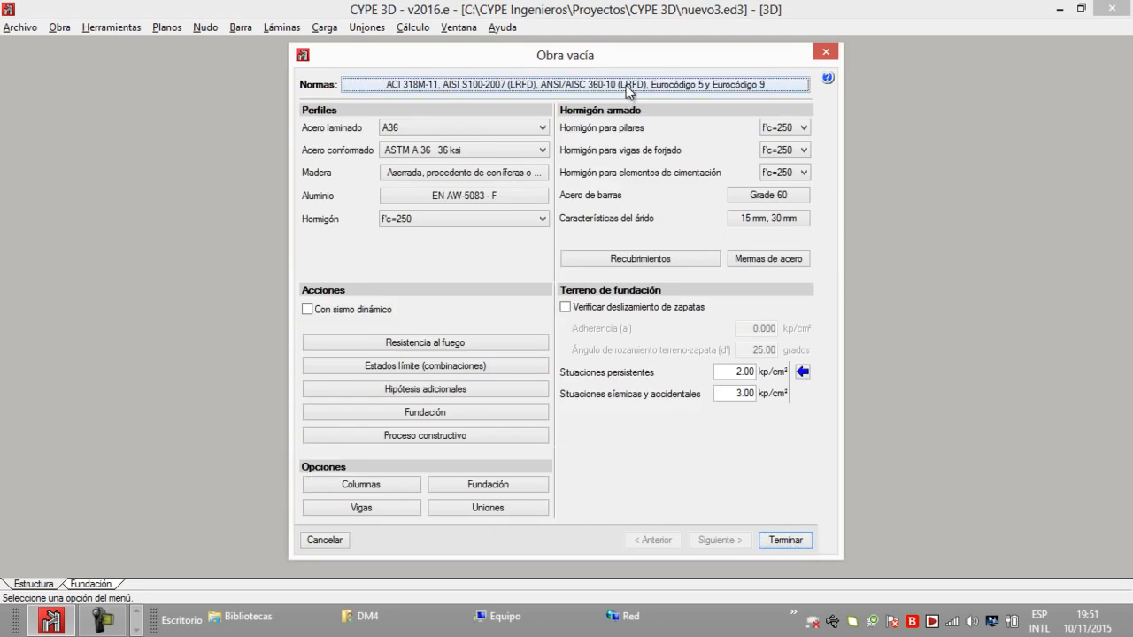
left_click(628, 88)
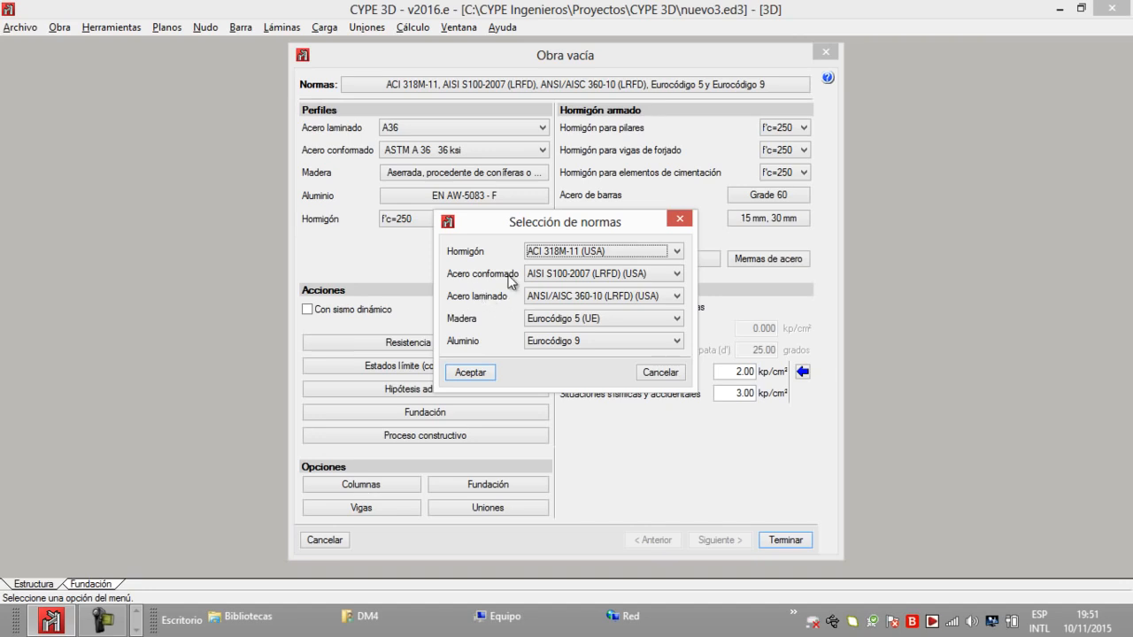
left_click(679, 219)
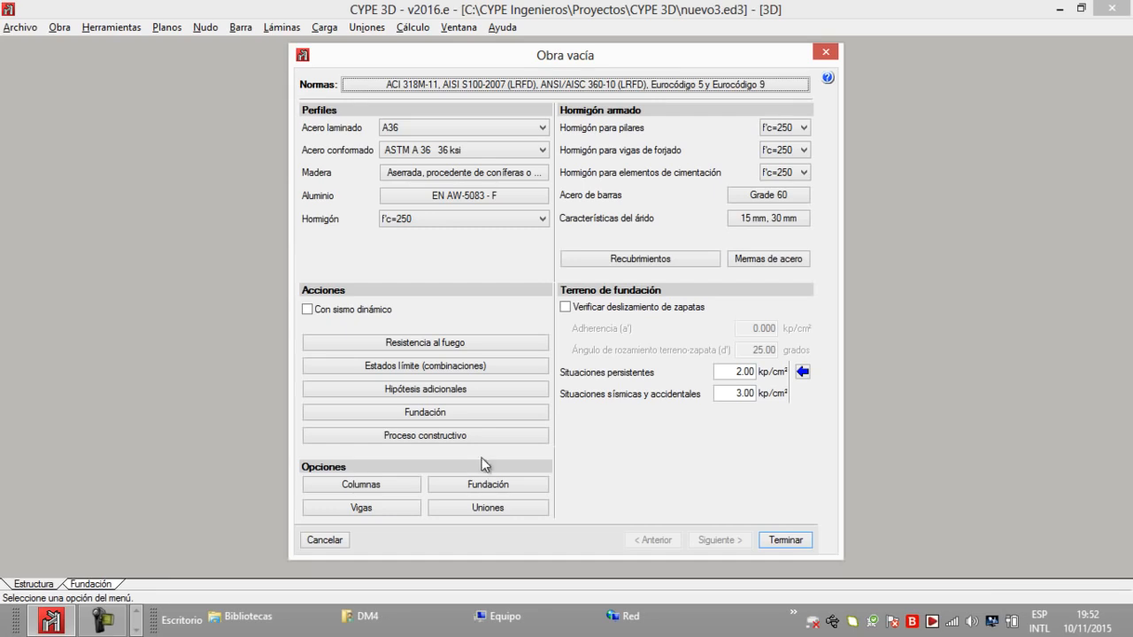
left_click(392, 493)
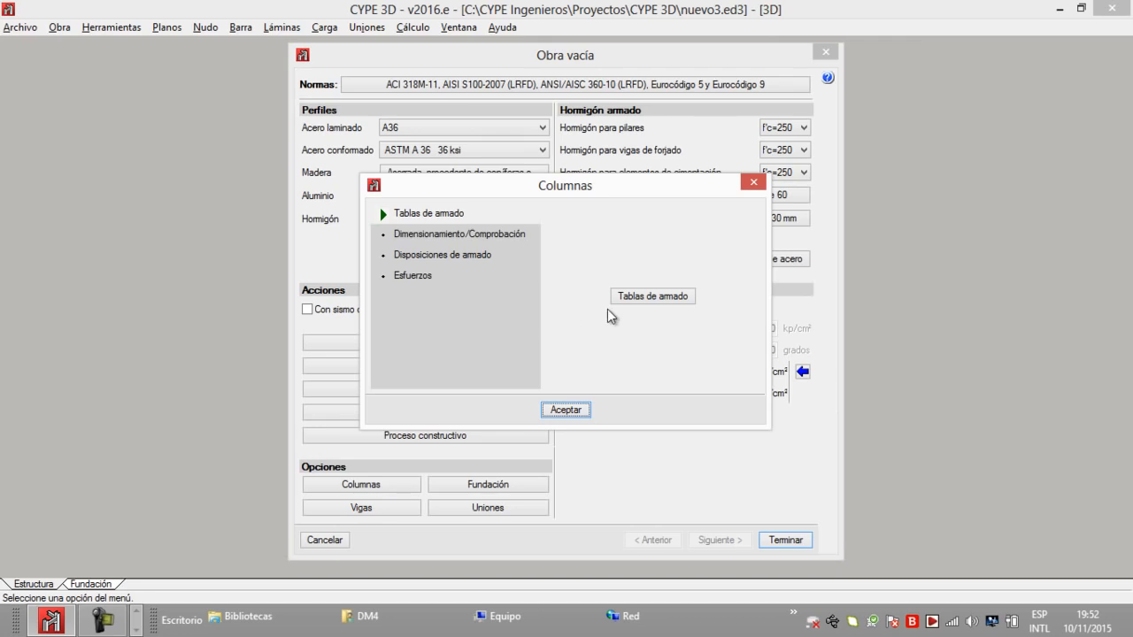
left_click(652, 296)
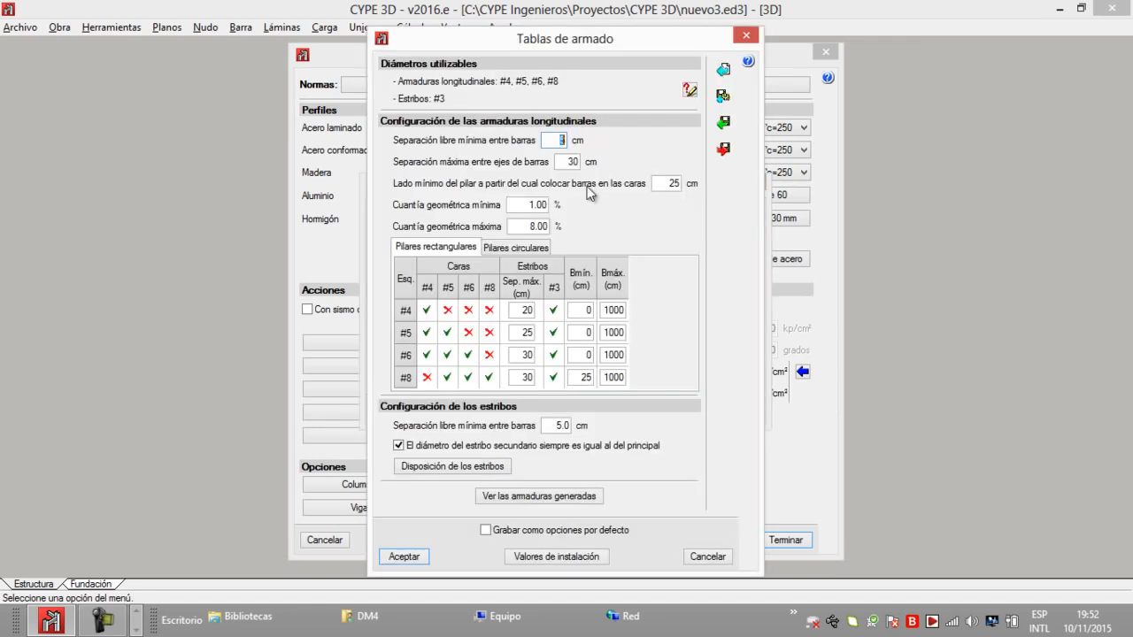
left_click(743, 36)
left_click(759, 183)
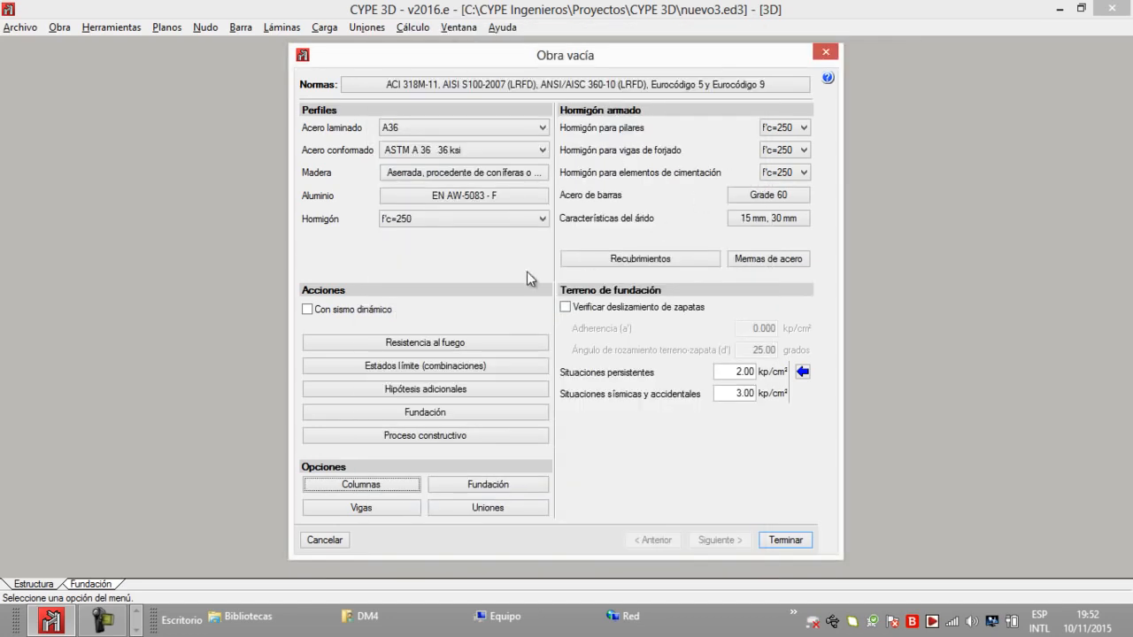
Enable dynamic seismic action with Ecuador's NEC-SE-DS 2014 standard, checking its design spectrum before accepting
left_click(307, 309)
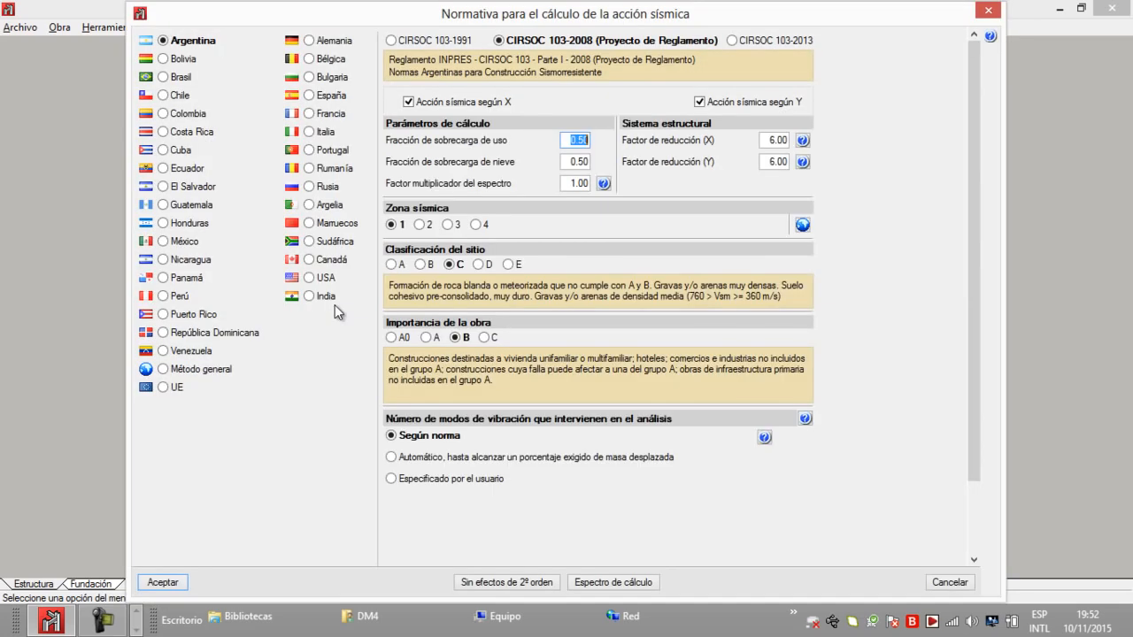
left_click(174, 169)
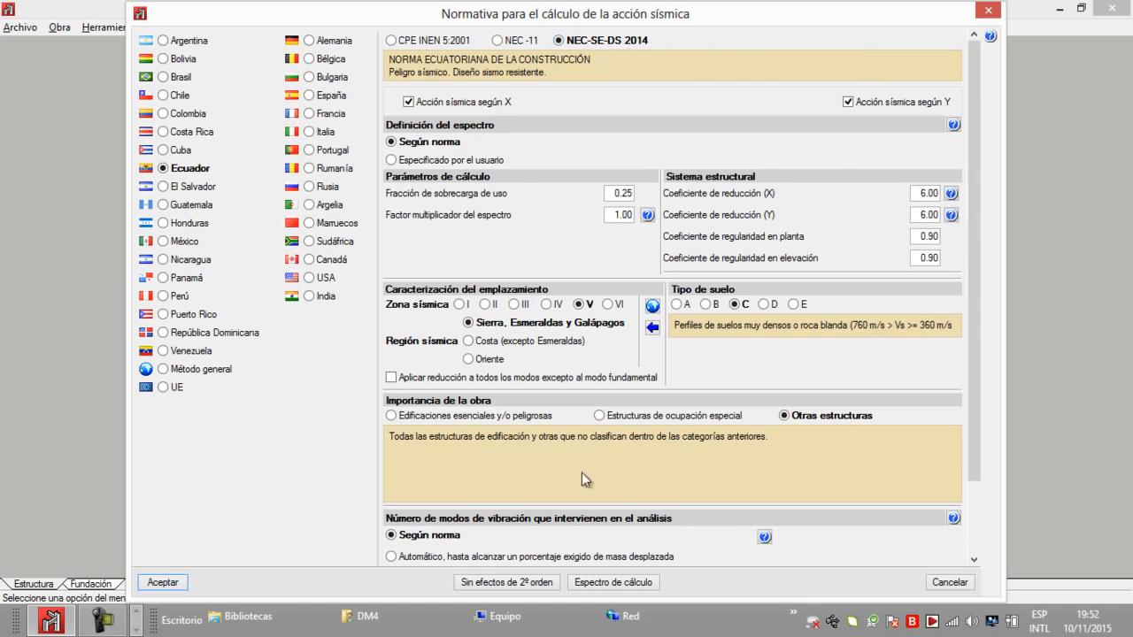
left_click_drag(971, 432, 967, 502)
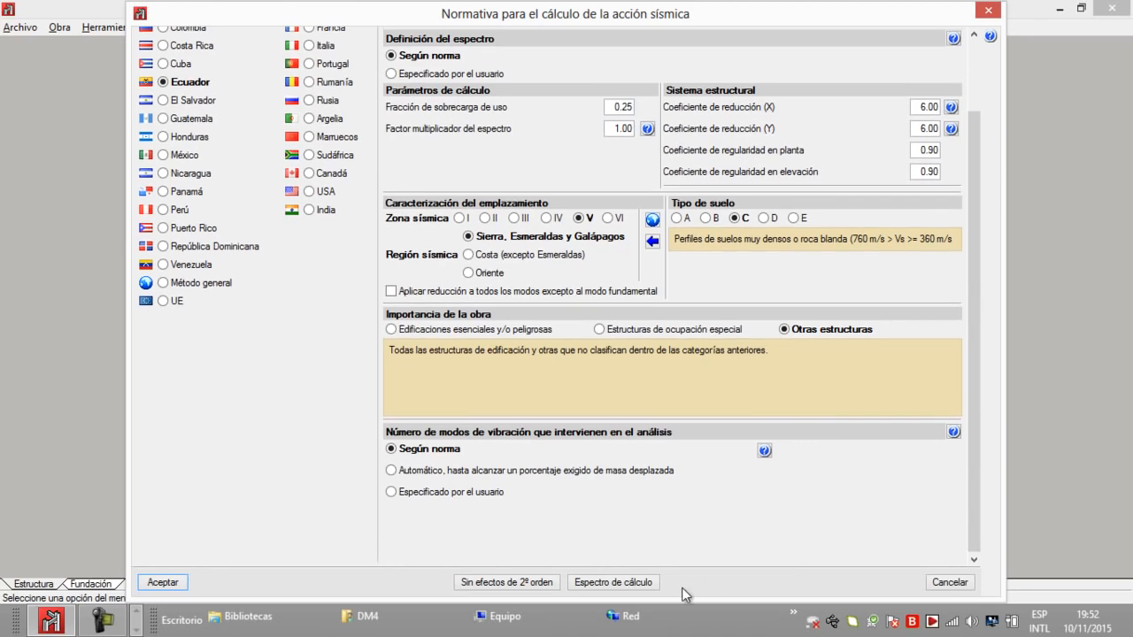
left_click(614, 583)
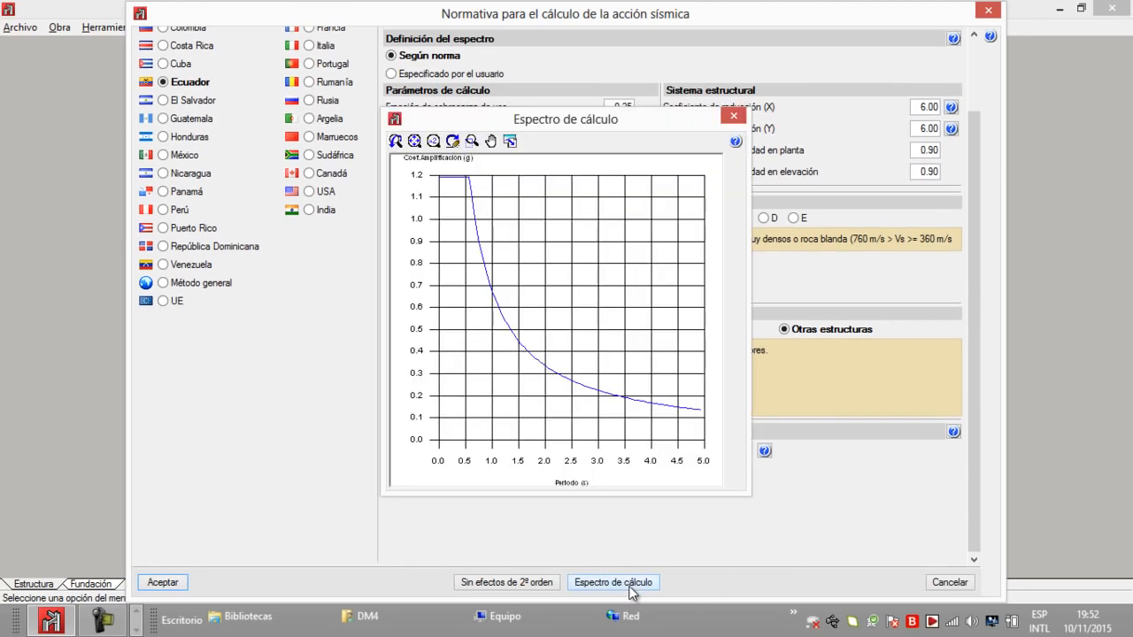
left_click(727, 119)
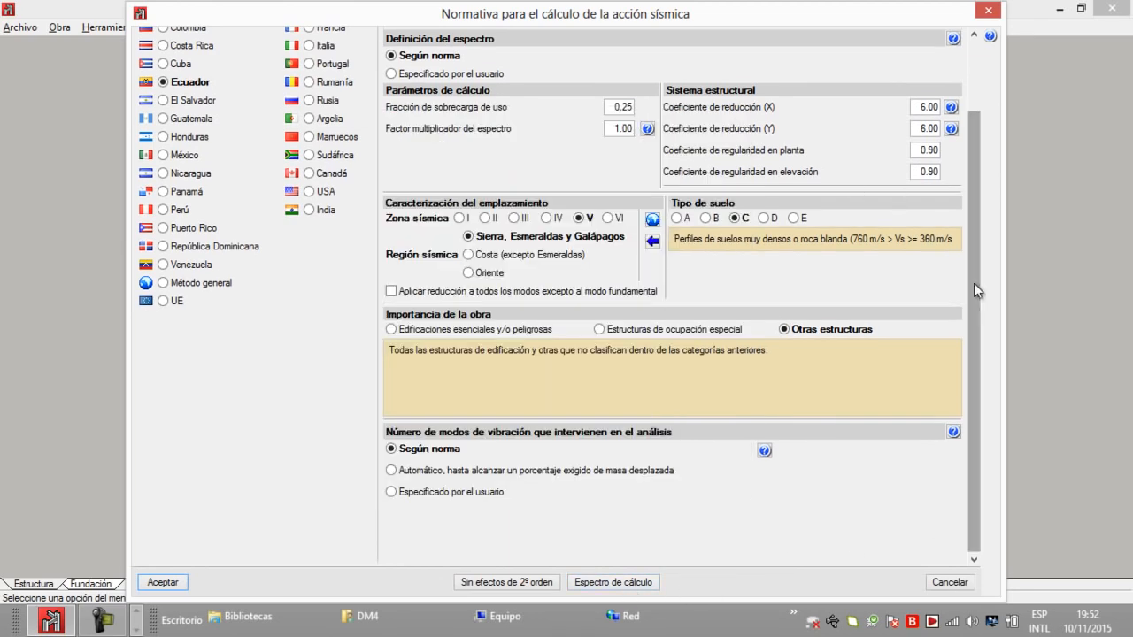
left_click(173, 584)
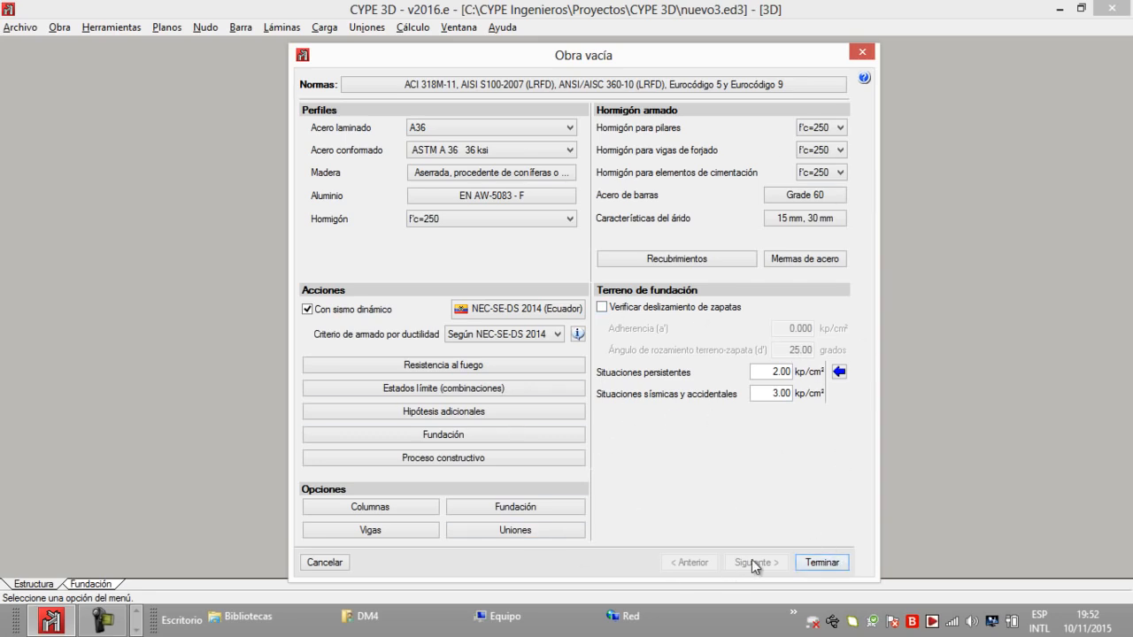
Finish the general project data and accept the limit states with ASCE 7 for both cold-formed and rolled steel
left_click(821, 563)
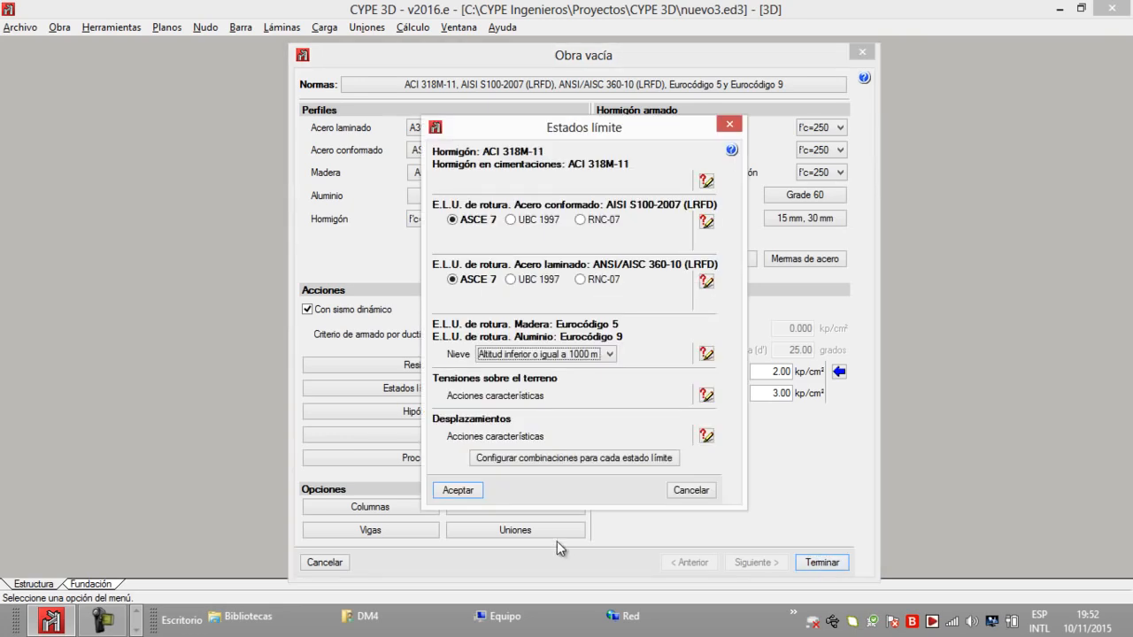
left_click(459, 486)
middle_click_drag(533, 255, 472, 255)
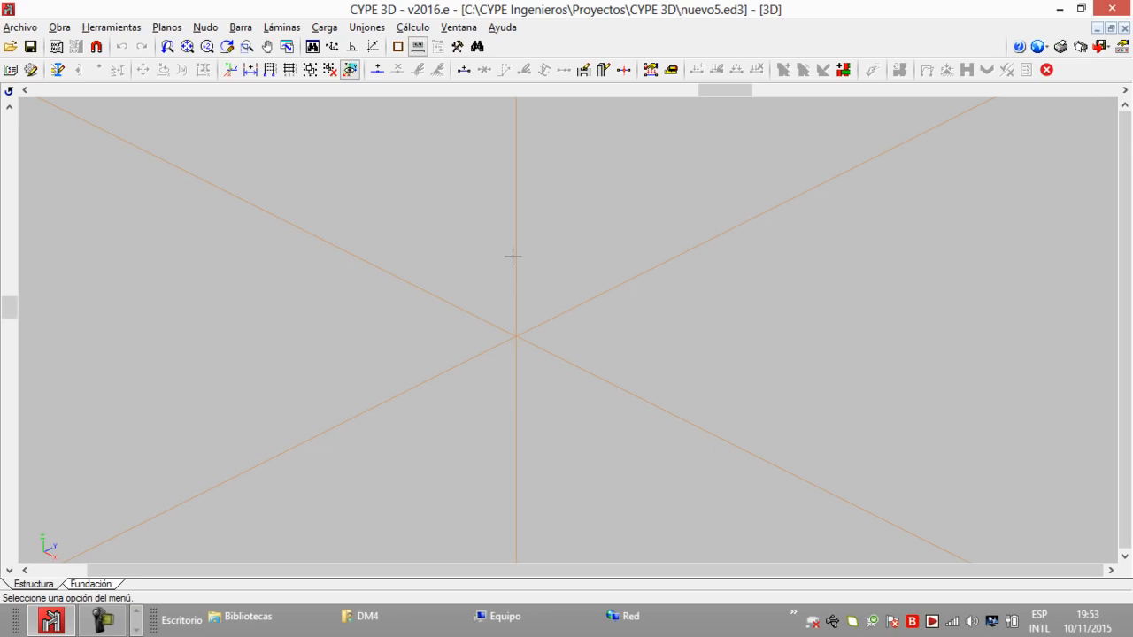
middle_click_drag(524, 256, 506, 241)
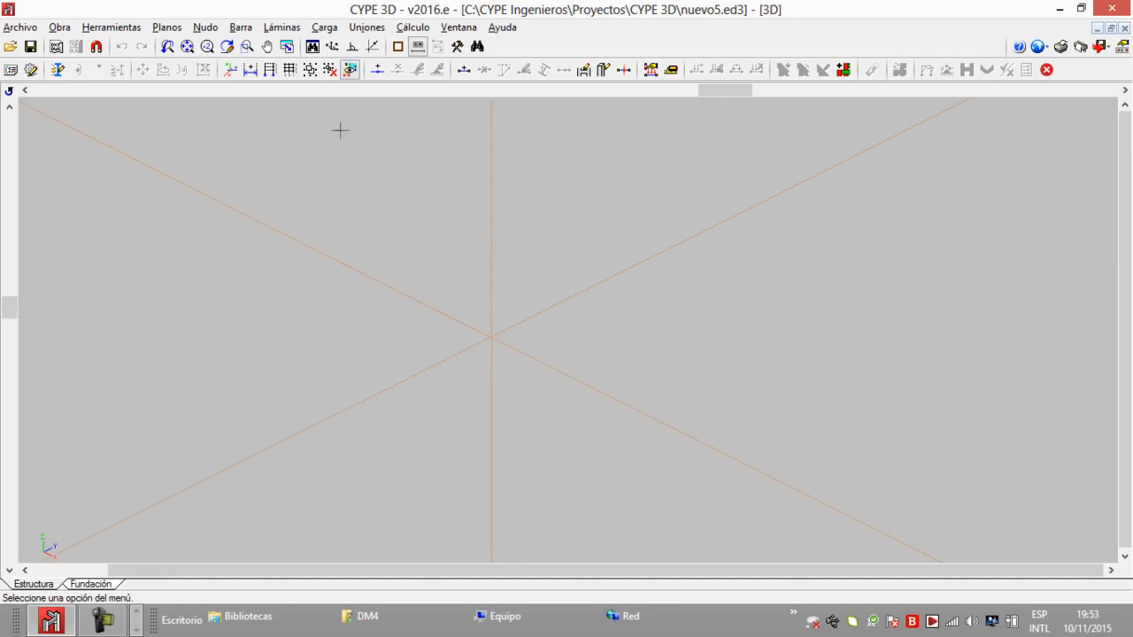
Start a new bar and set its generic rolled steel profile to IPE 300
left_click(242, 27)
left_click(248, 44)
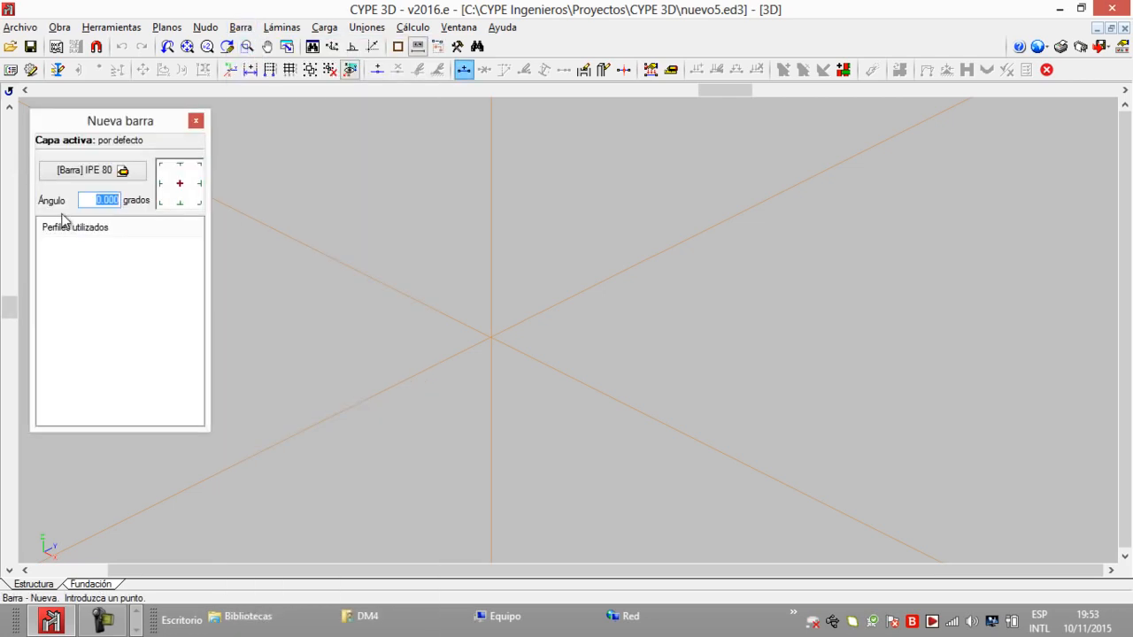
left_click(89, 171)
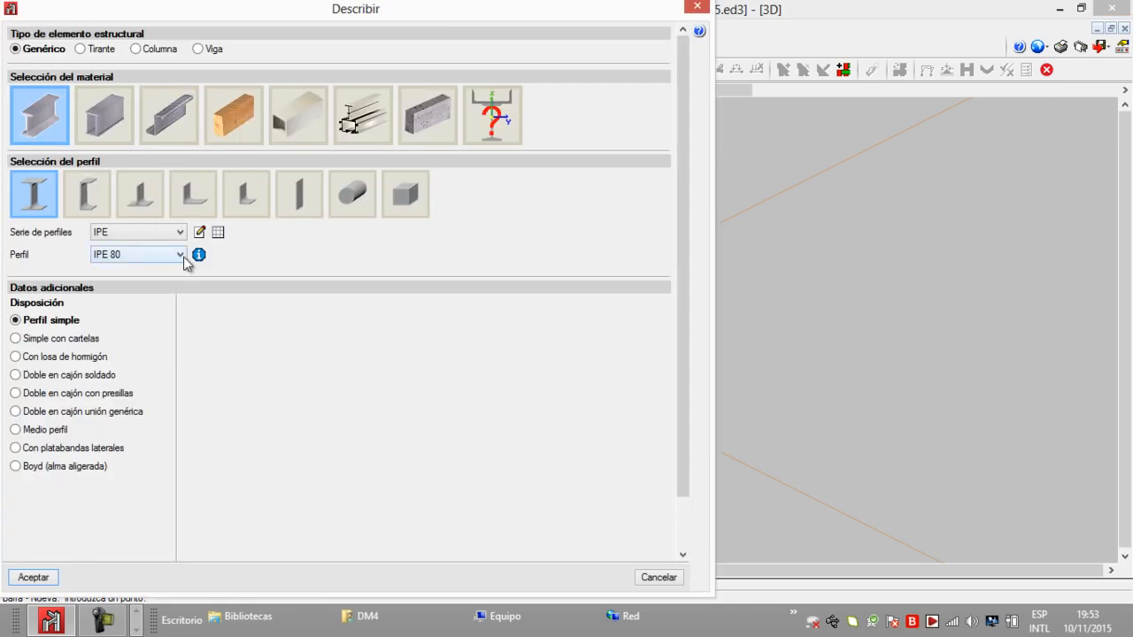
left_click(181, 255)
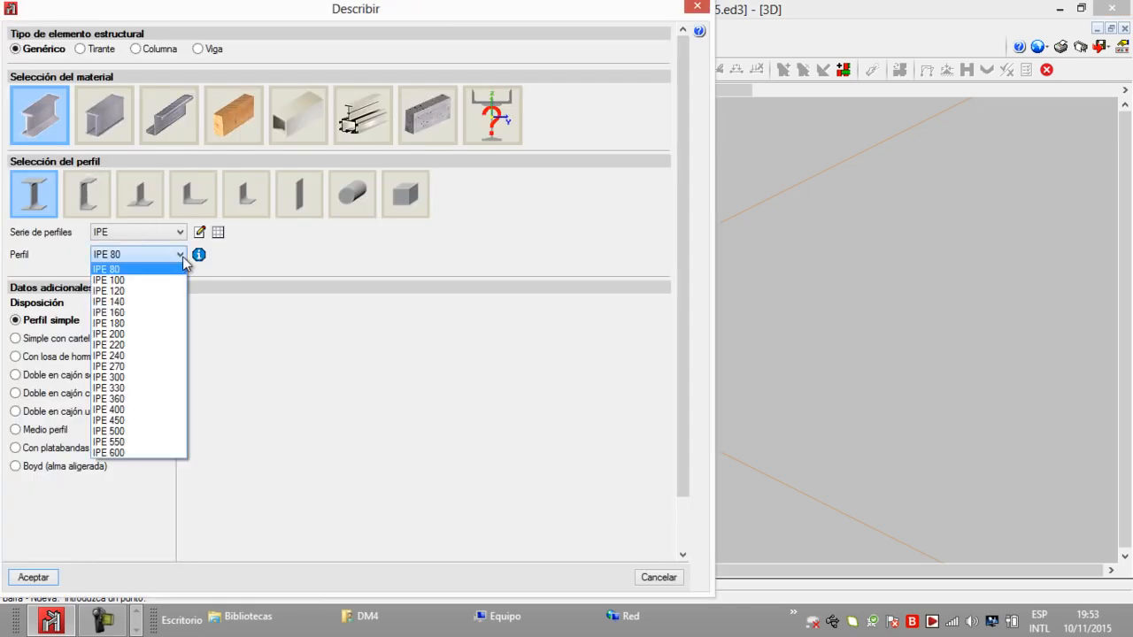
left_click(139, 377)
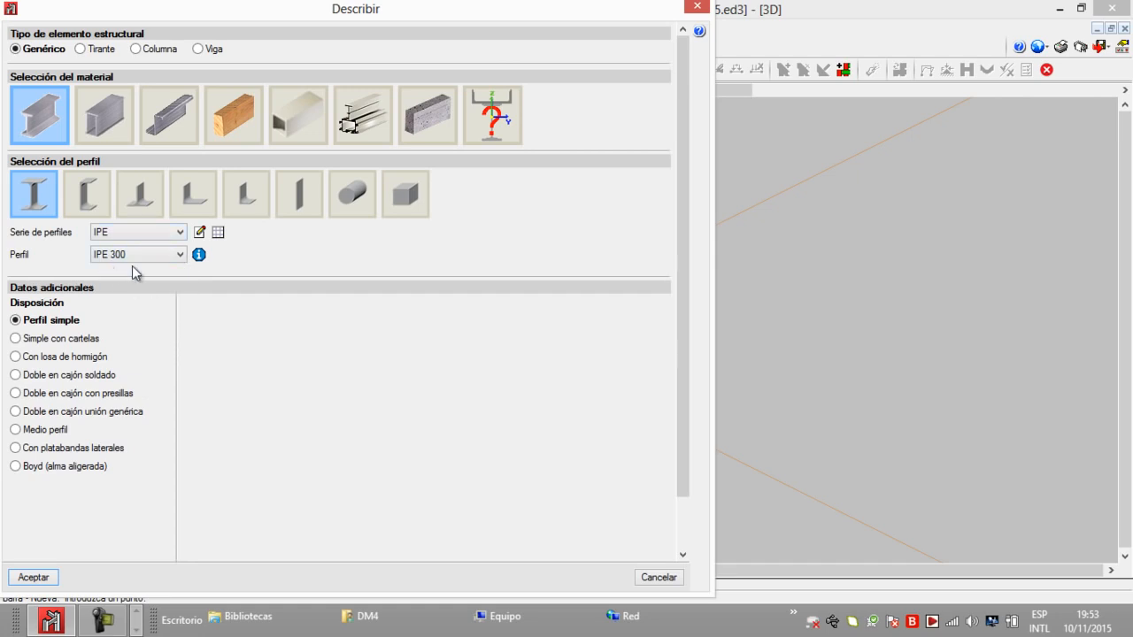
left_click(180, 257)
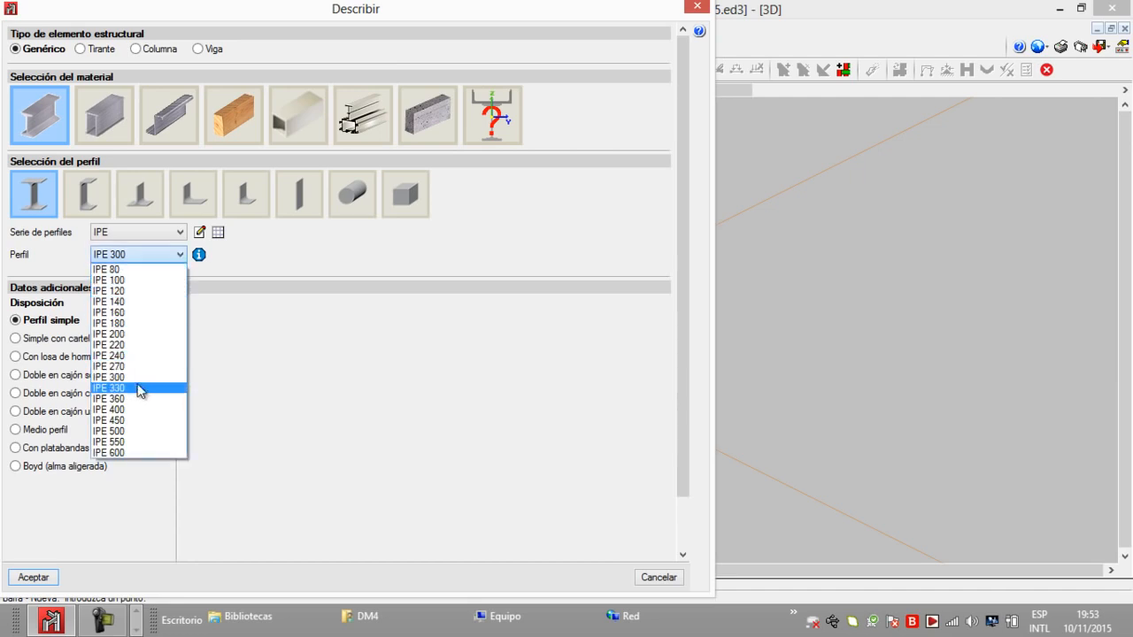
left_click(251, 253)
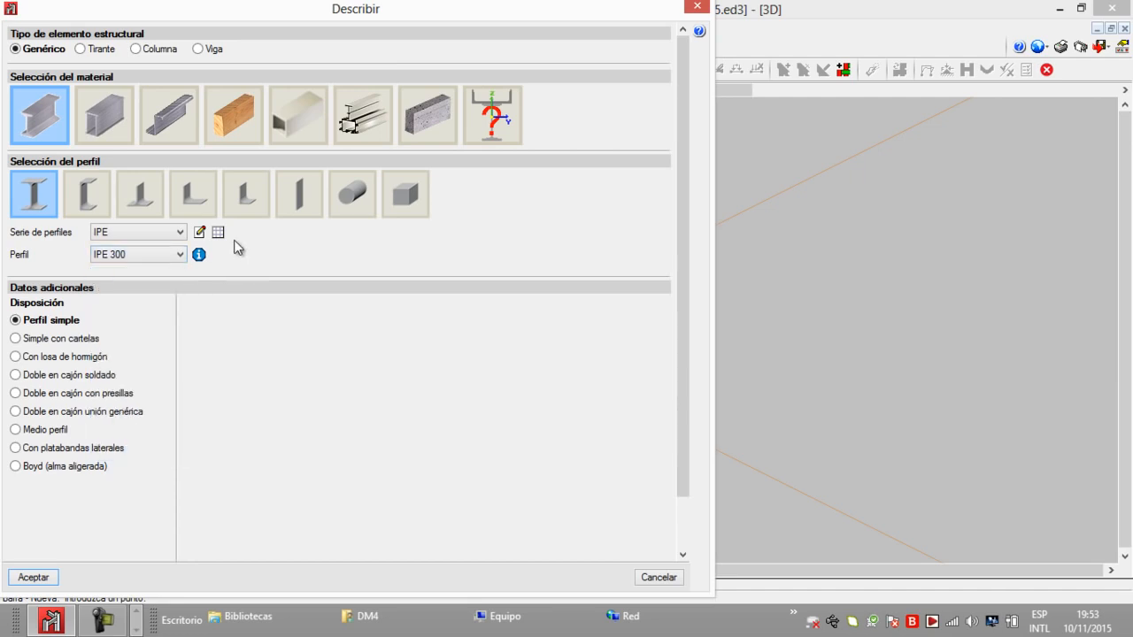
left_click(218, 232)
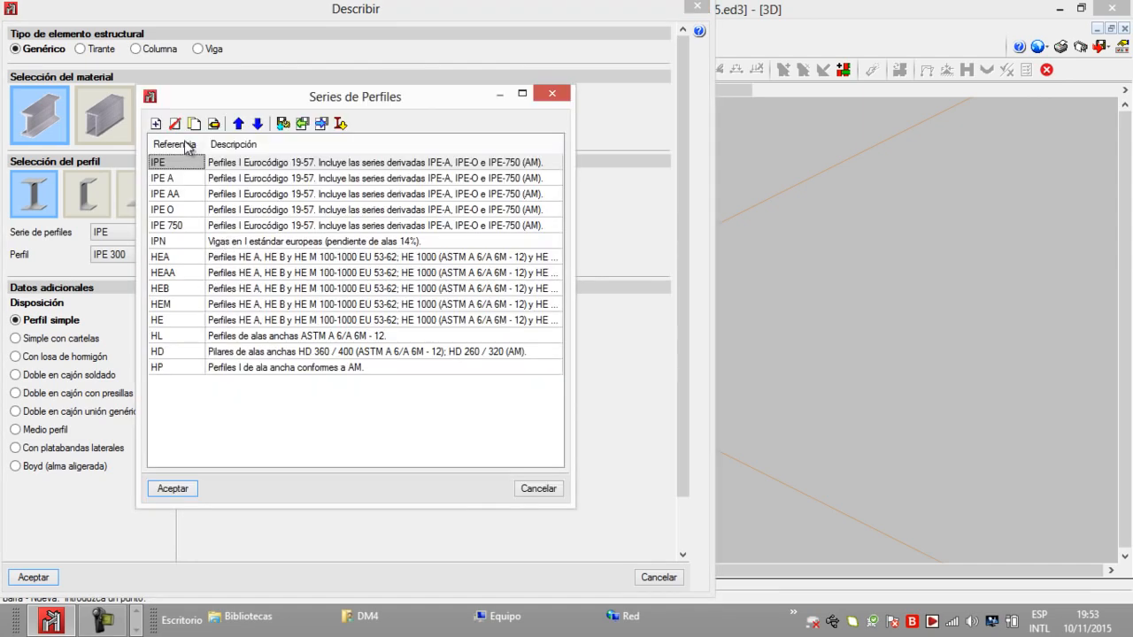
left_click(156, 123)
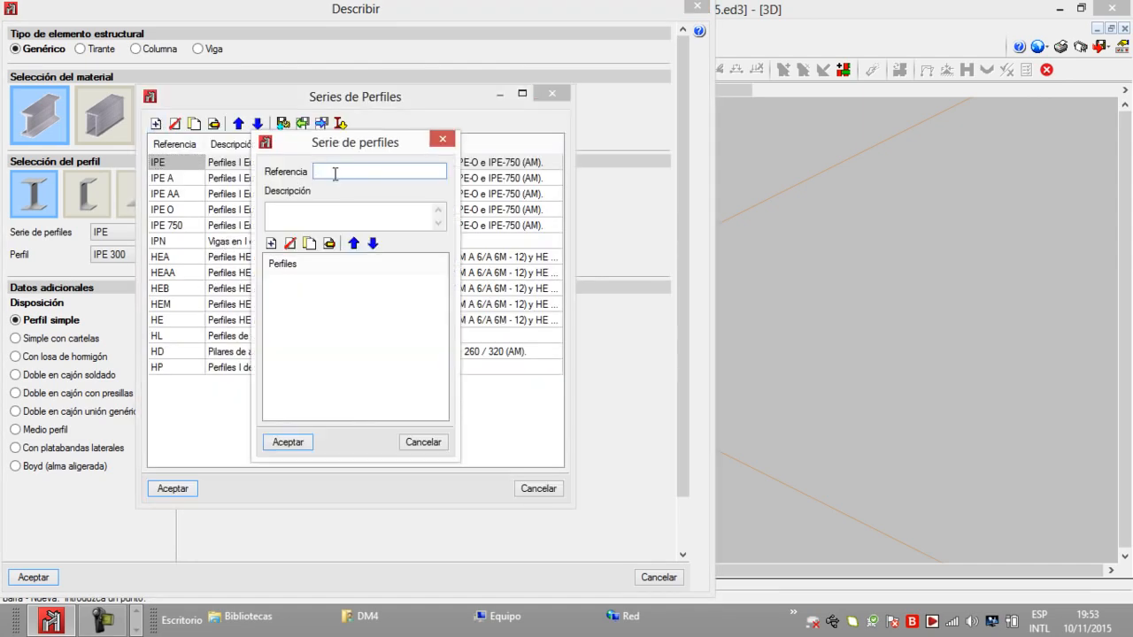
type("x")
left_click(271, 244)
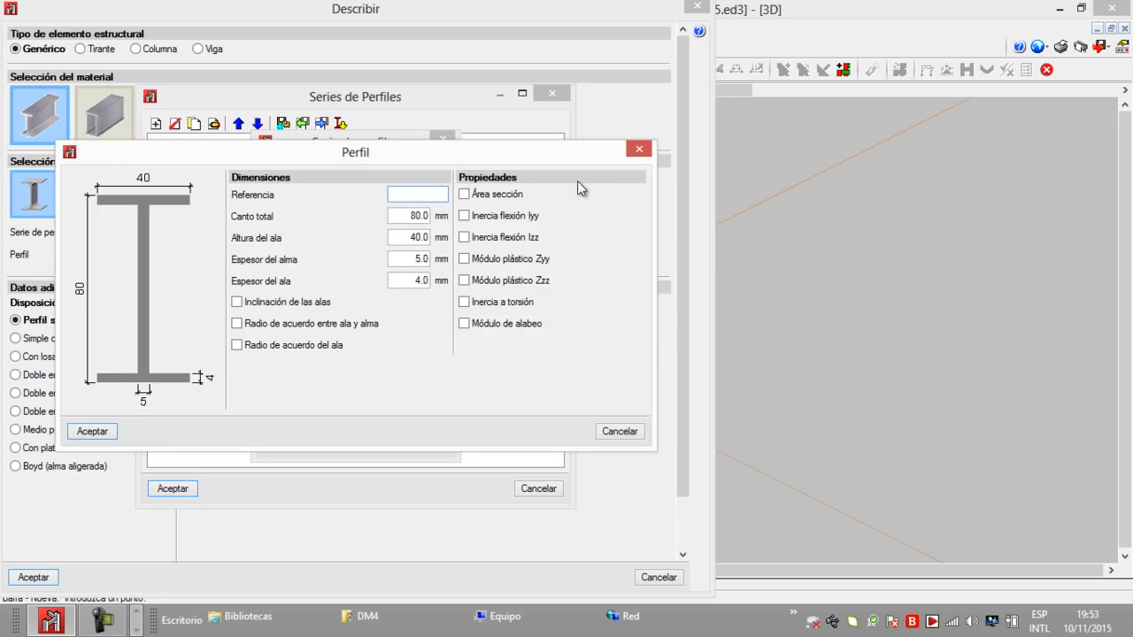
left_click(639, 148)
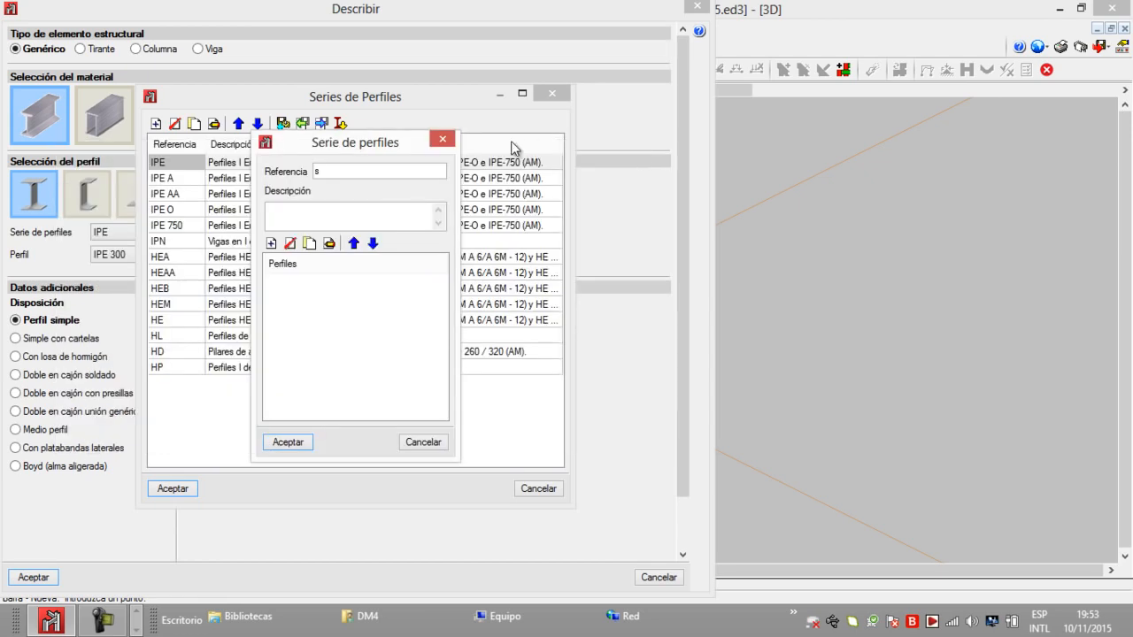
left_click(442, 139)
left_click(552, 93)
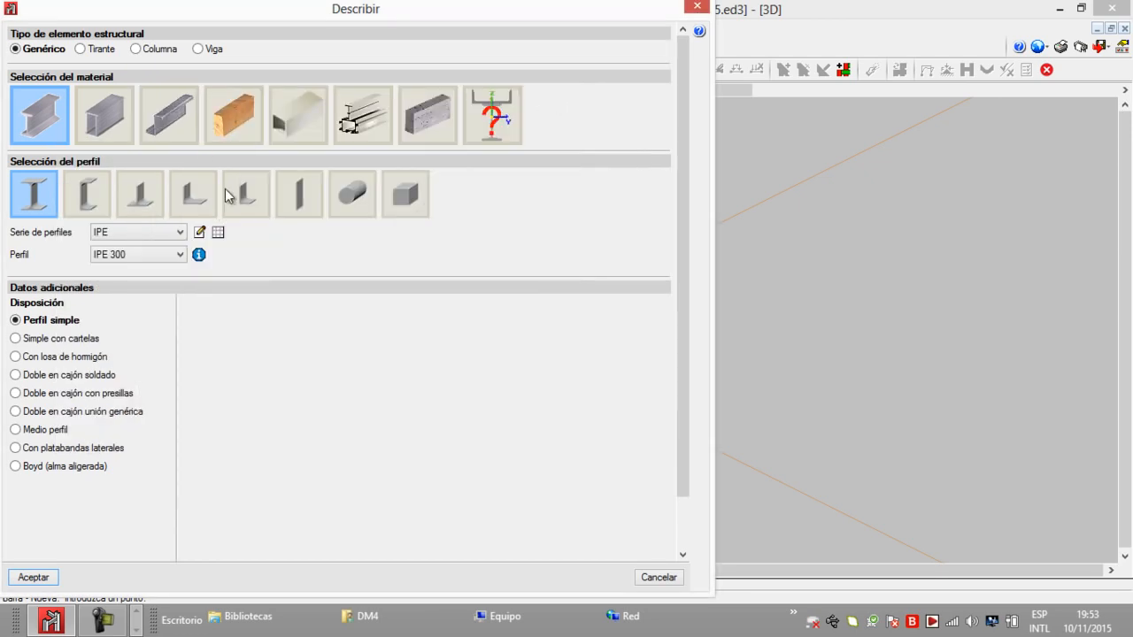
Look through the angle, square bar, T and channel profile options, ending on the I-section
left_click(204, 207)
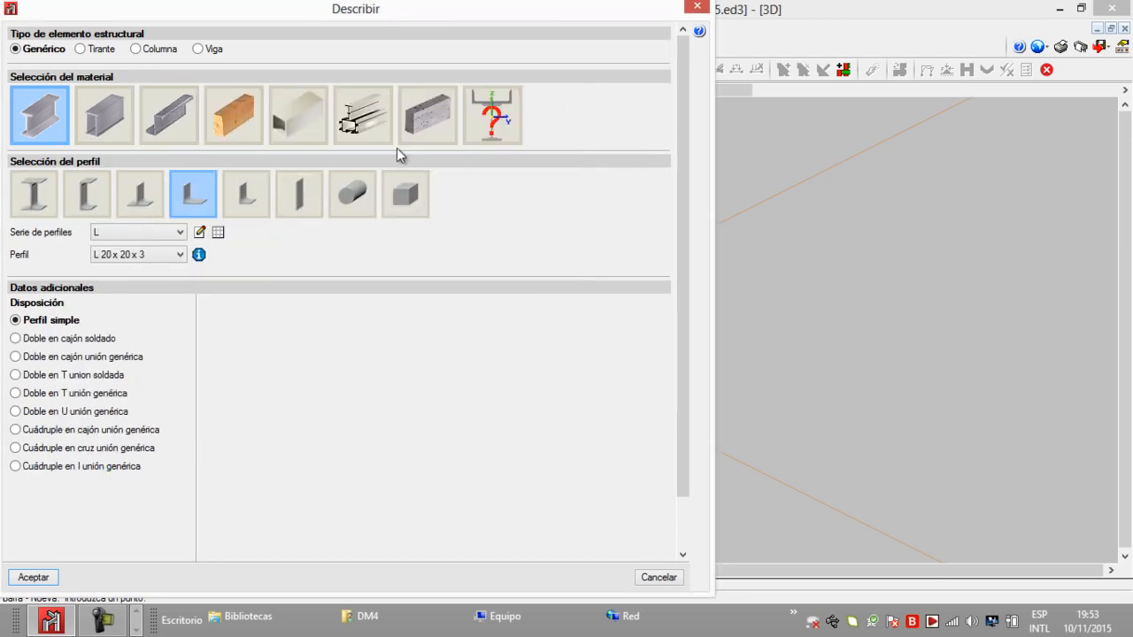
left_click(406, 195)
left_click(139, 197)
left_click(87, 197)
left_click(34, 195)
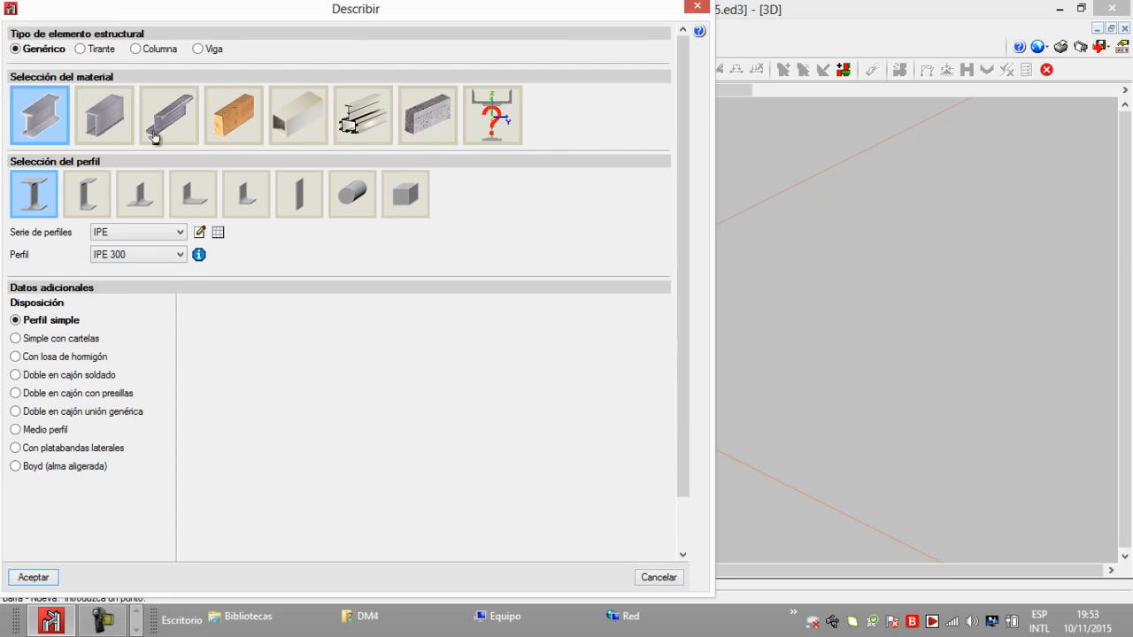
Set the bar's structural element type to a steel column with a rolled IPE 300 profile
left_click(136, 50)
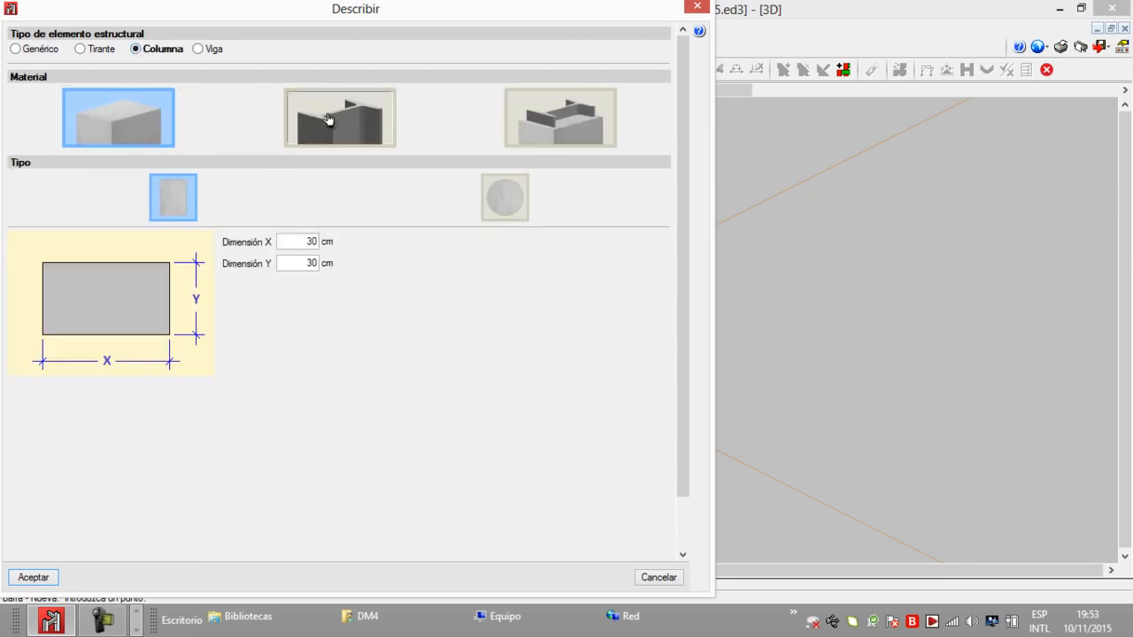
left_click(328, 120)
left_click(172, 339)
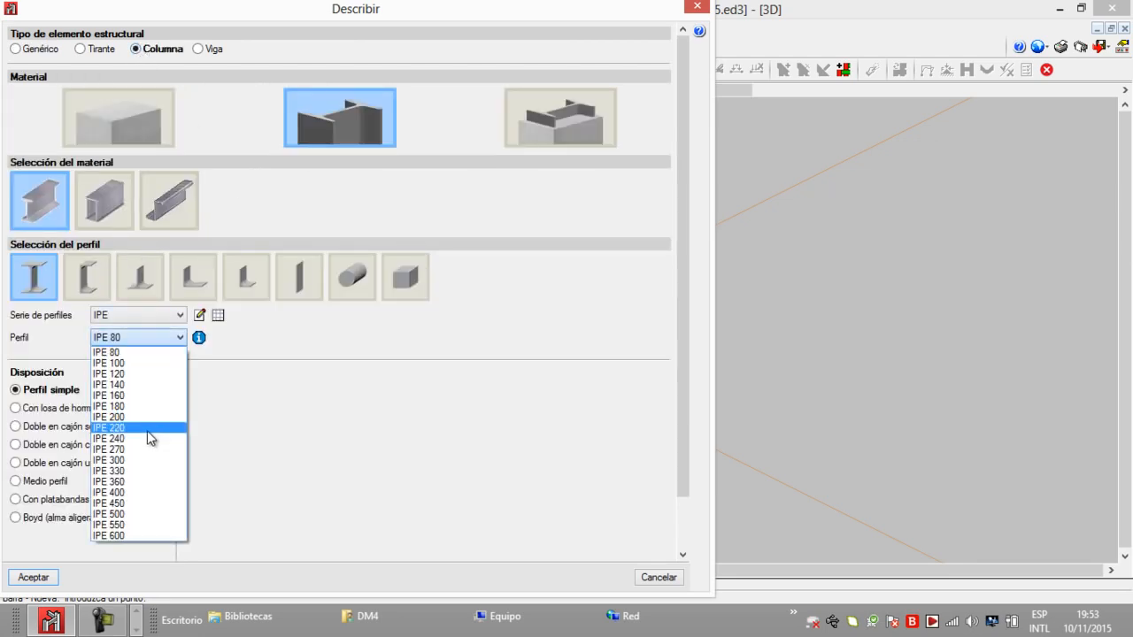
left_click(142, 461)
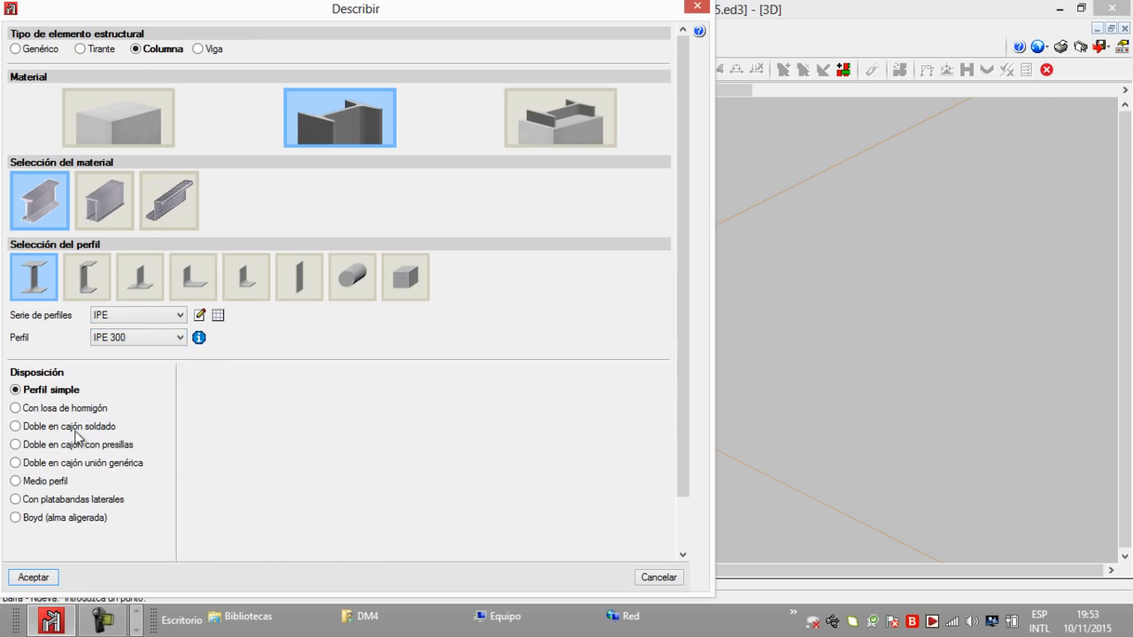
Review the double-box, half-profile and Boyd arrangements, keep the simple profile and accept the column description
left_click(16, 426)
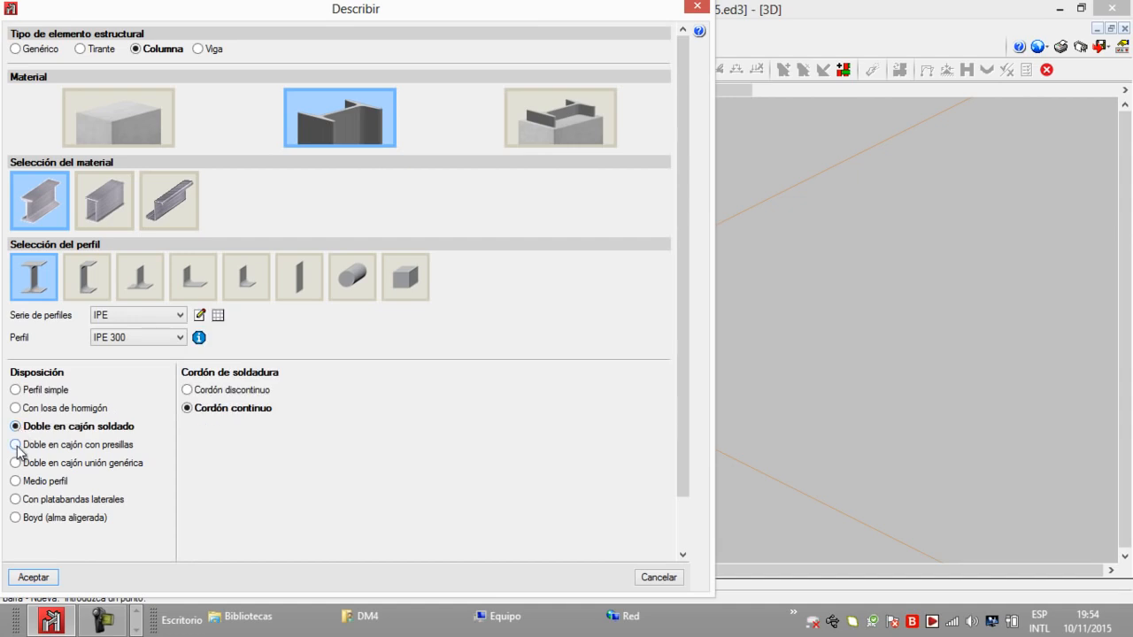
left_click(16, 445)
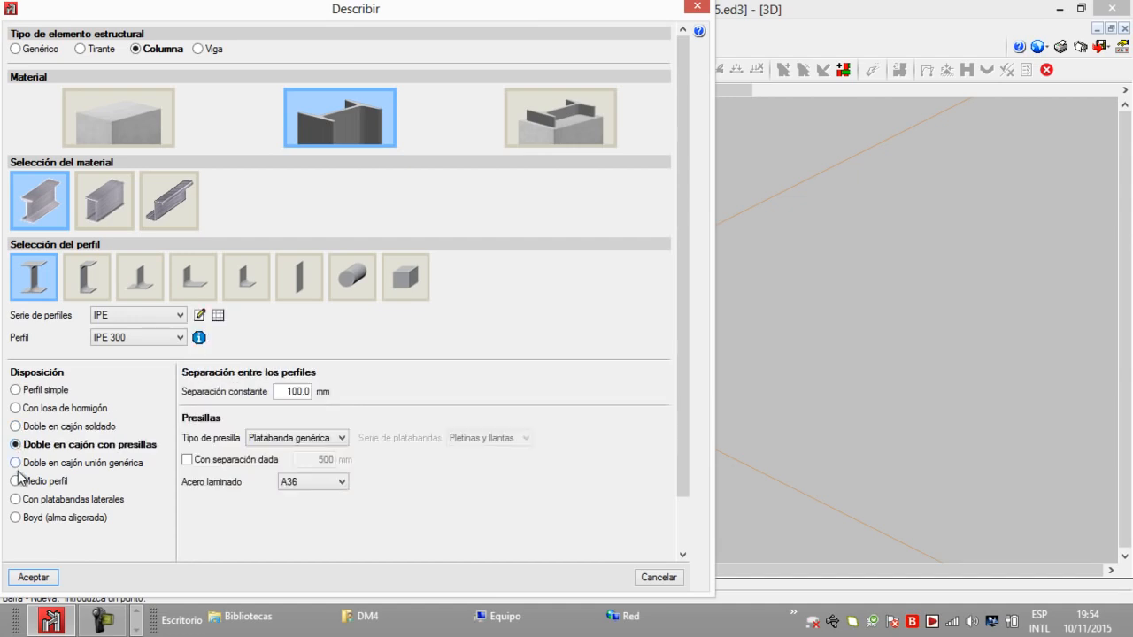
left_click(17, 464)
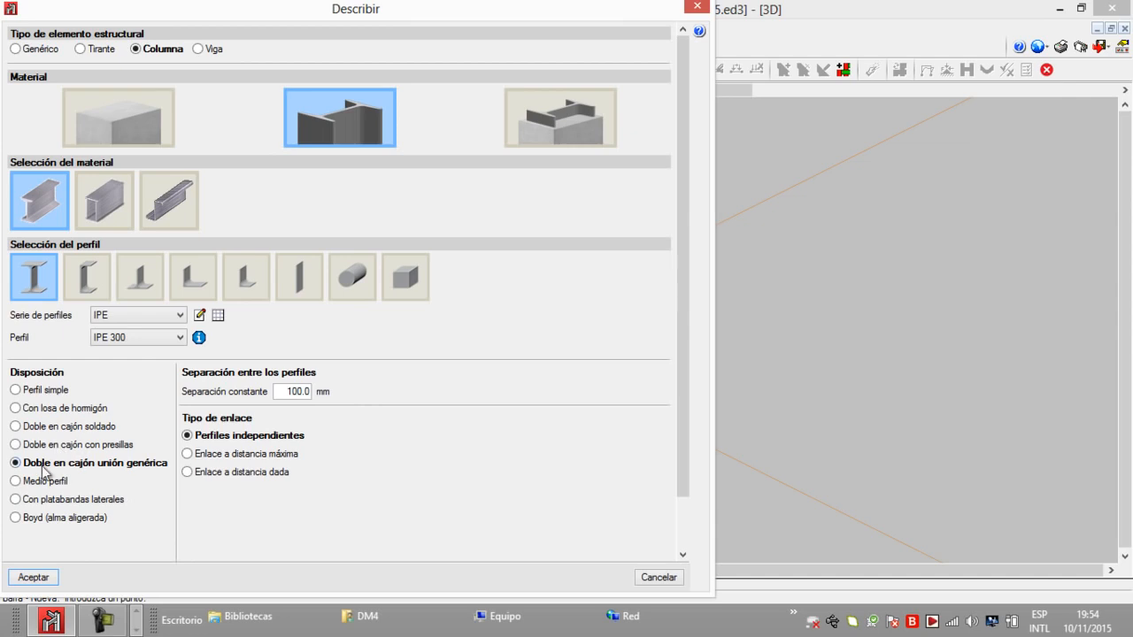
left_click(16, 482)
left_click(18, 518)
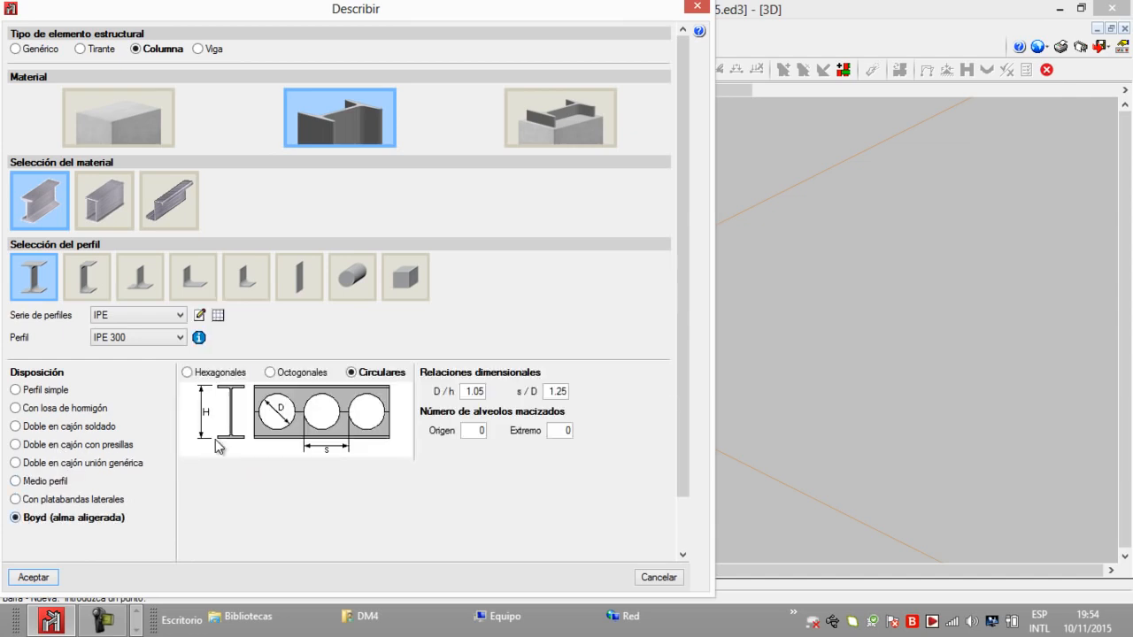
left_click(18, 390)
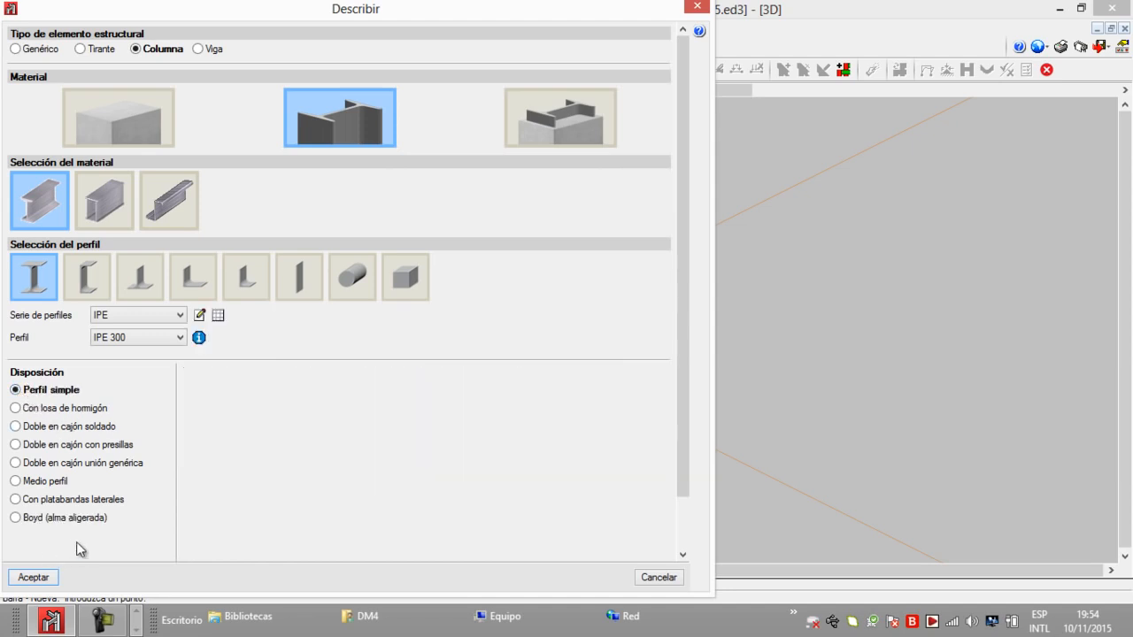
left_click(35, 578)
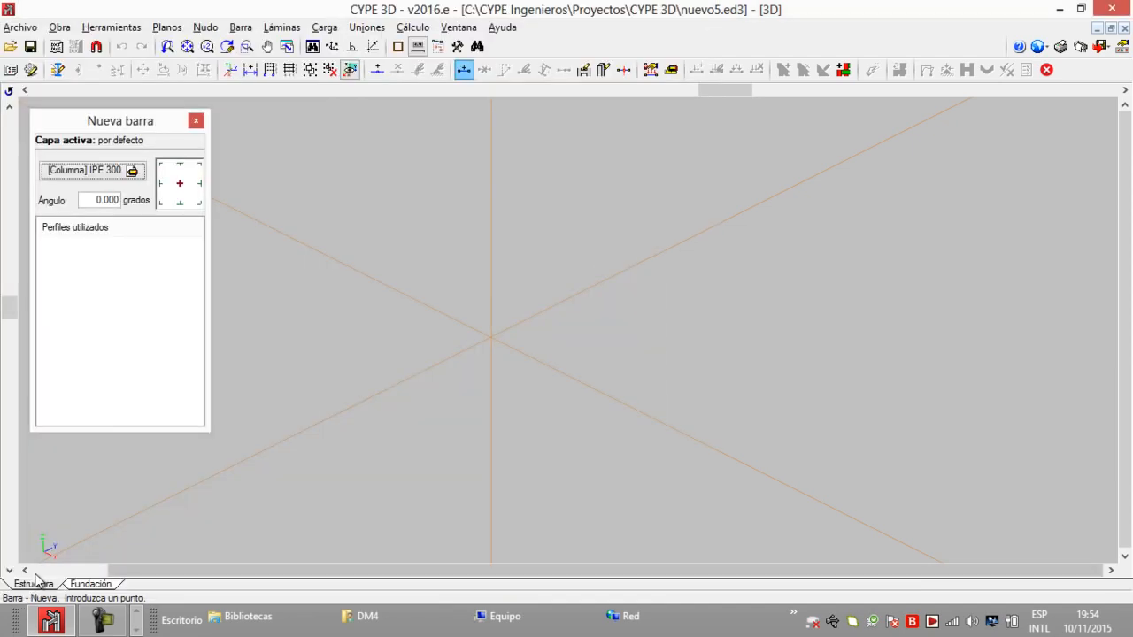
Draw the first IPE 300 column vertically from the axes' intersection with a length of 3 m
left_click(491, 337)
key("4")
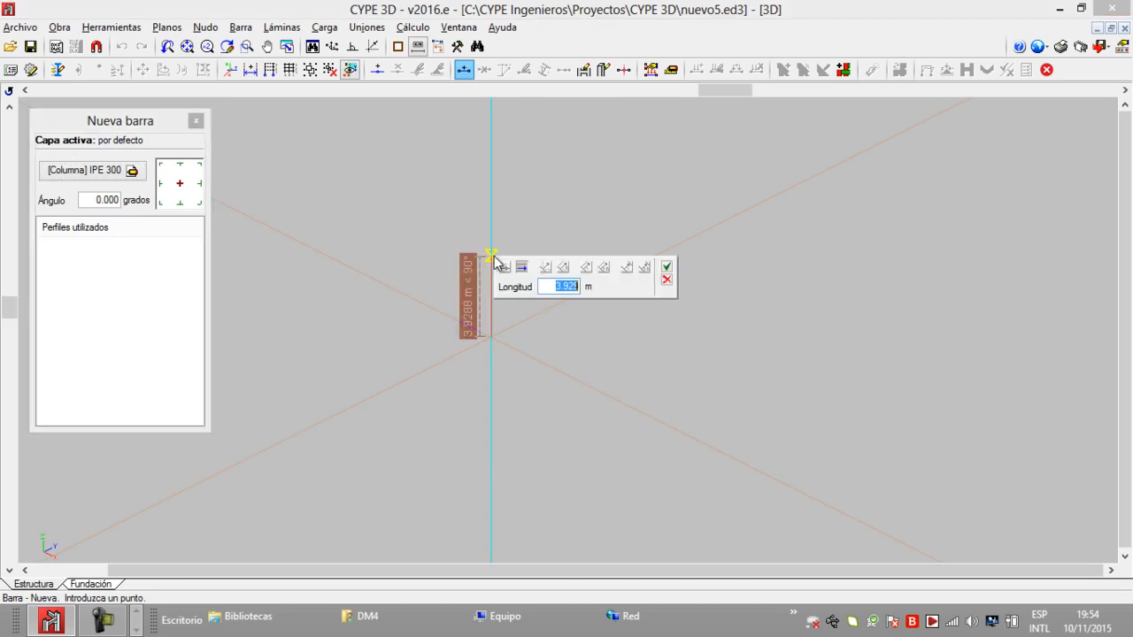
key("BackSpace")
type("3")
left_click(667, 267)
right_click(623, 261)
Draw a second column 5 m from the first column's base, up to the same height
scroll(549, 291, "up", 2)
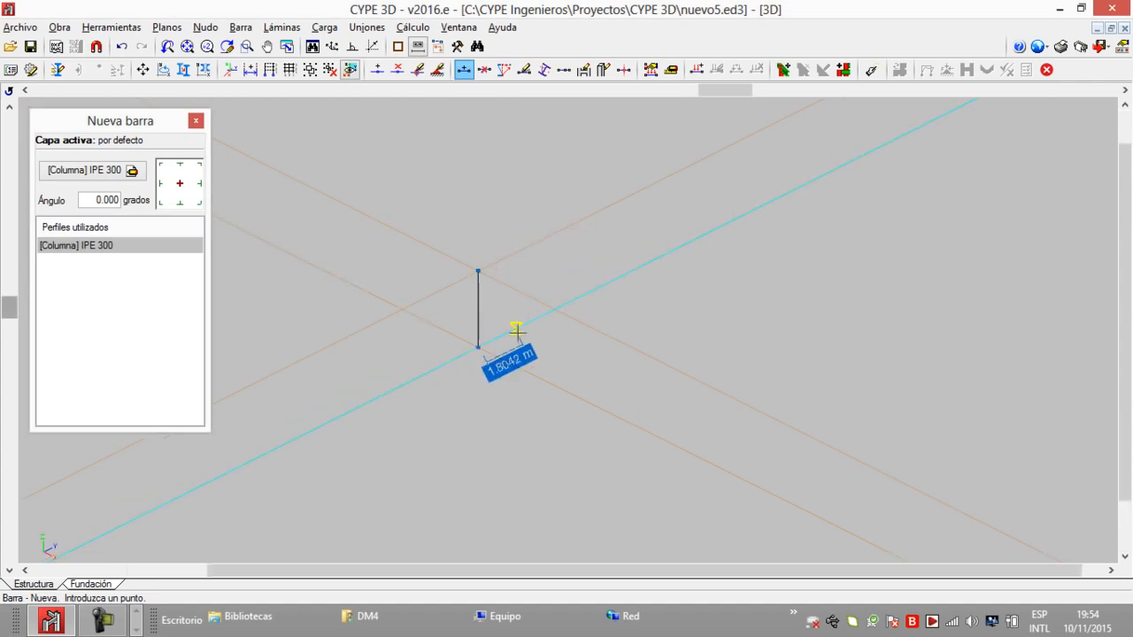
key("4")
key("BackSpace")
type("5")
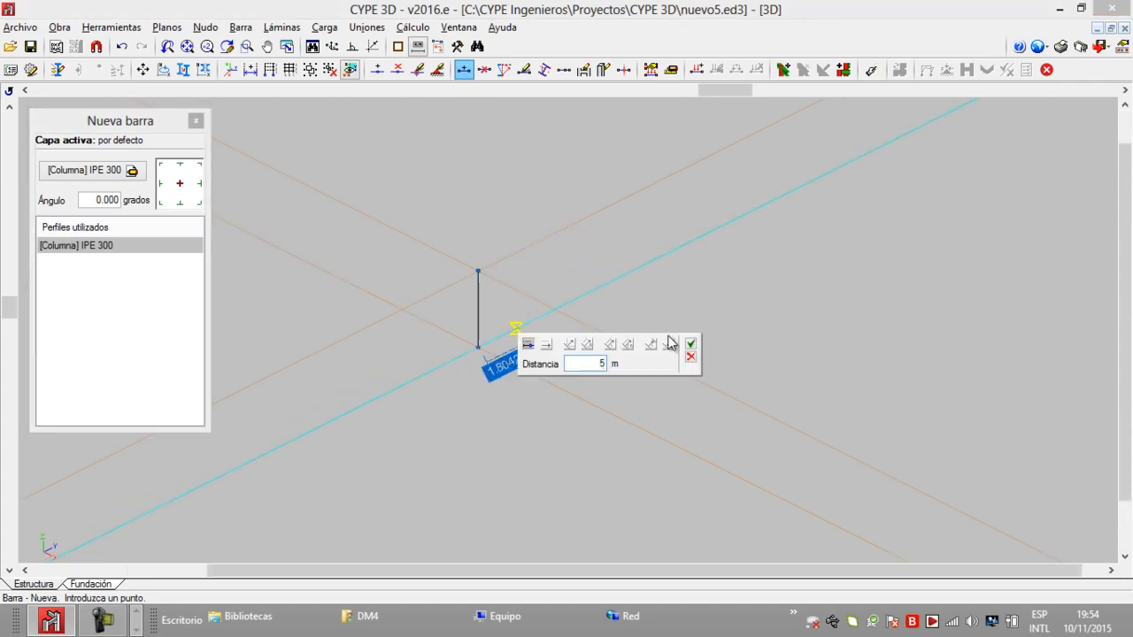
left_click(692, 343)
left_click(579, 214)
Draw a third column 5 m from the first one, perpendicular to the existing pair and with matching height
scroll(540, 328, "up", 2)
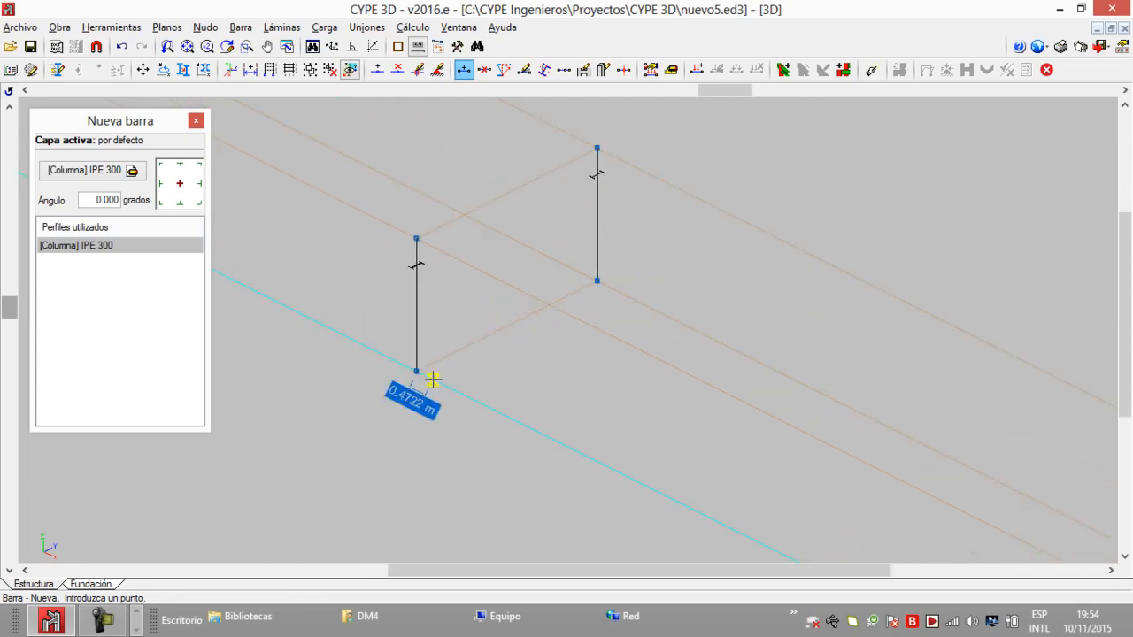
left_click(478, 401)
type("5")
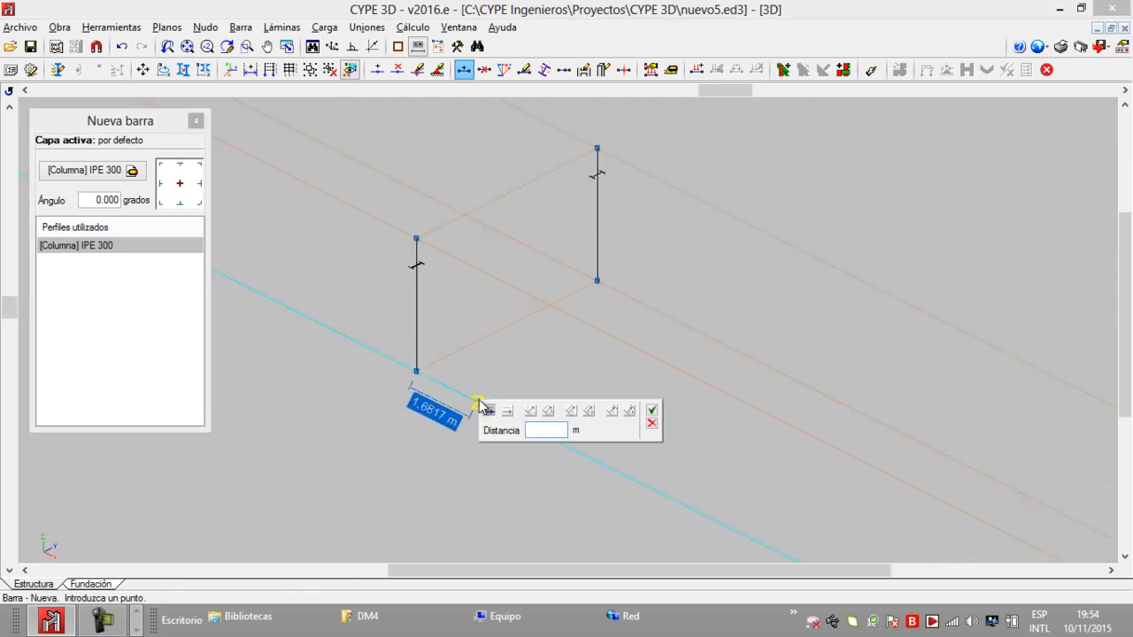
left_click(651, 411)
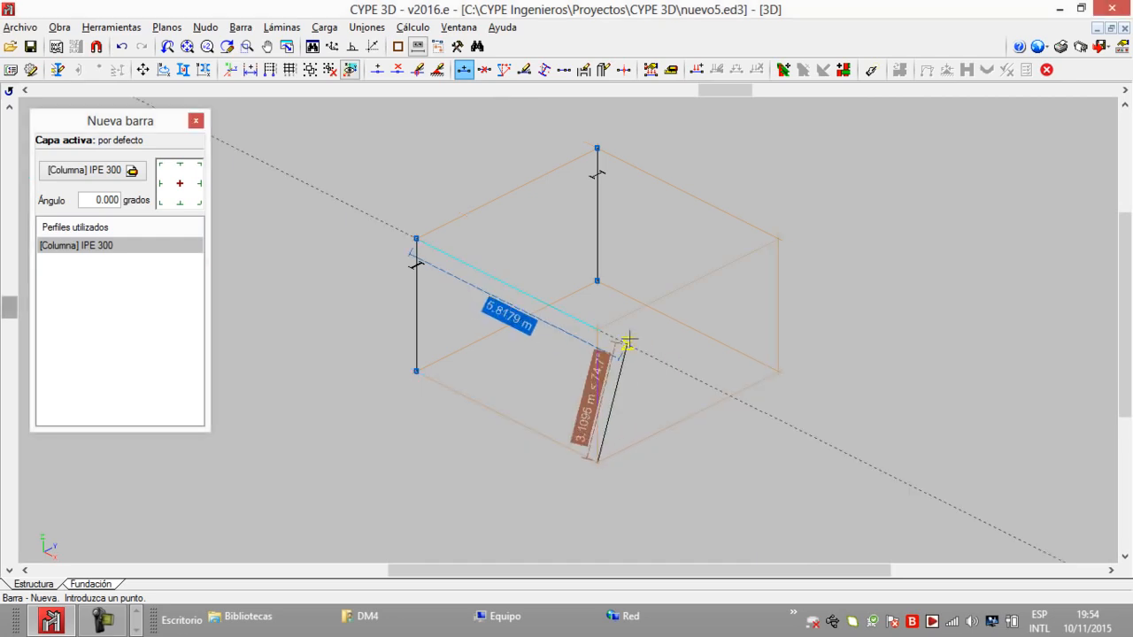
left_click(597, 328)
Draw the fourth column at the remaining corner of the square, up to the height of the others
left_click(779, 371)
left_click(800, 245)
middle_click_drag(720, 189, 674, 186)
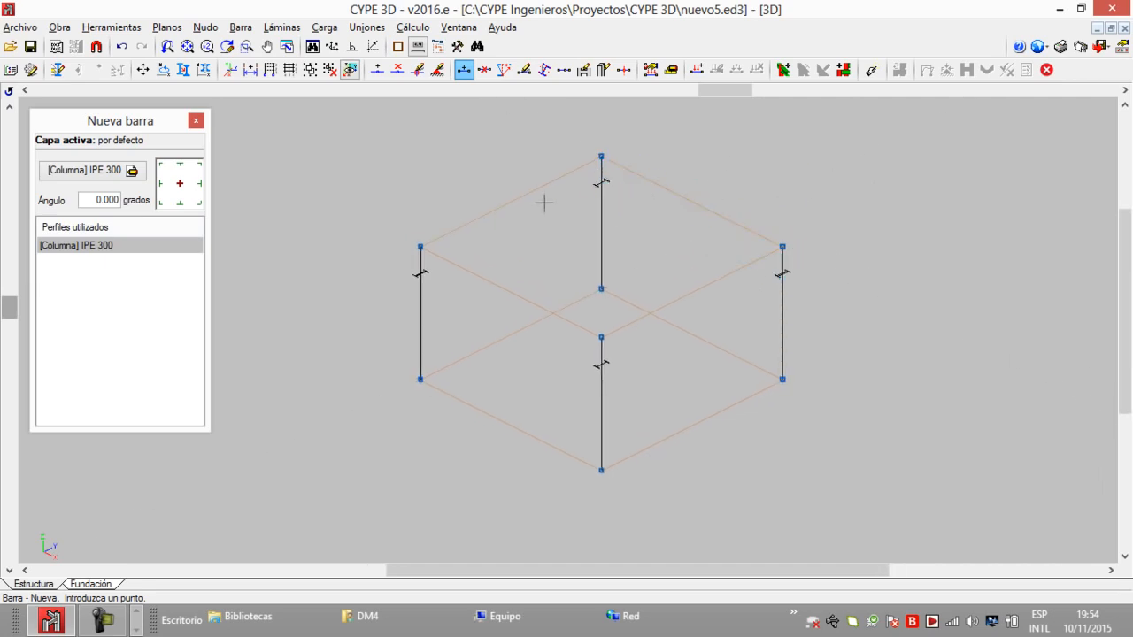
Turn the first column's section to the horizontal-web orientation with Describir disposición
left_click(240, 28)
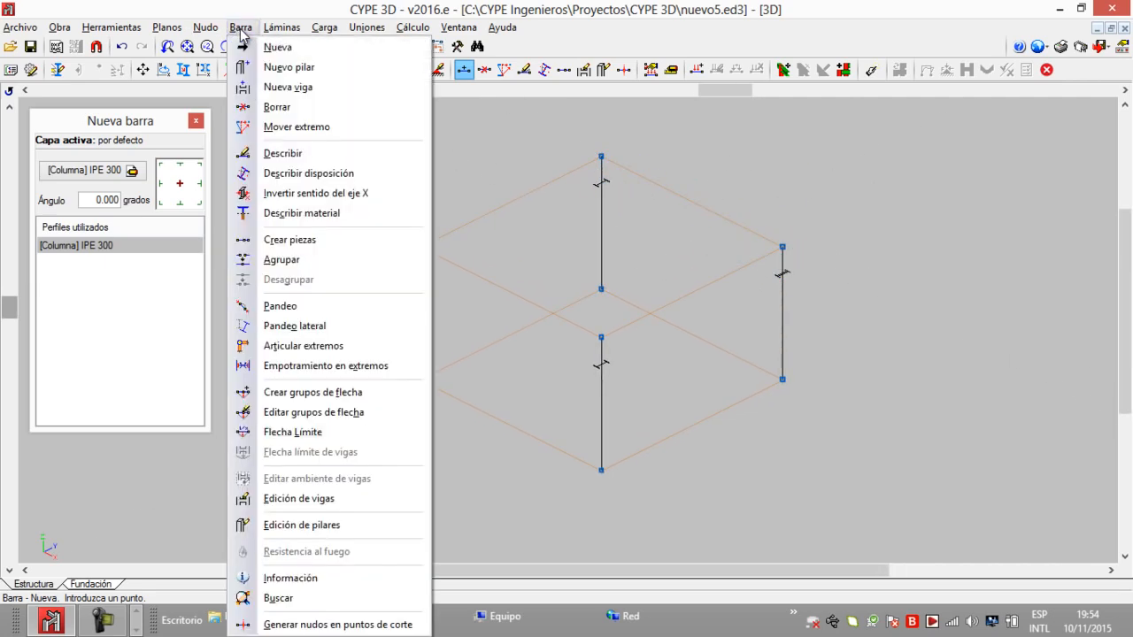
left_click(308, 174)
left_click(418, 278)
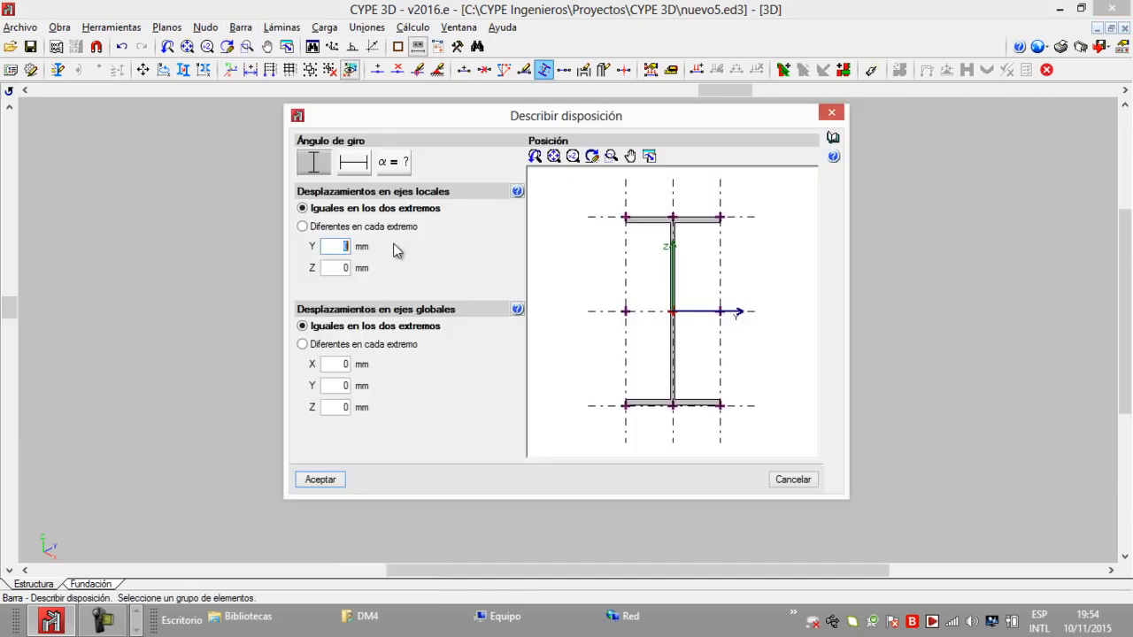
left_click(359, 166)
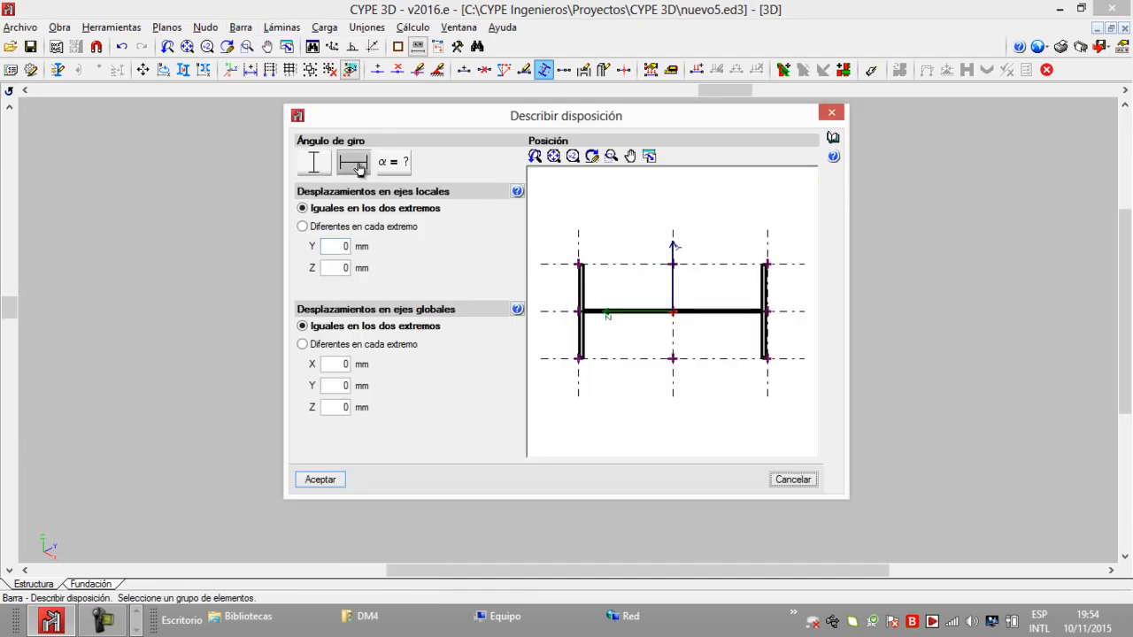
left_click(320, 480)
scroll(467, 296, "up", 1)
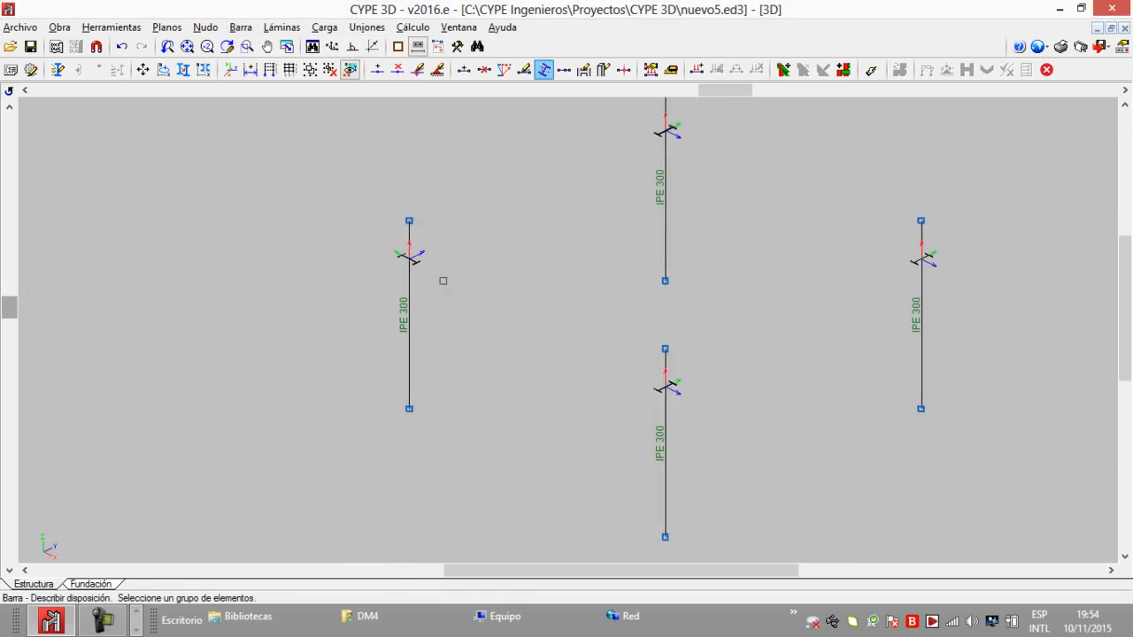
Return the first column's section to the vertical-web orientation
left_click(410, 305)
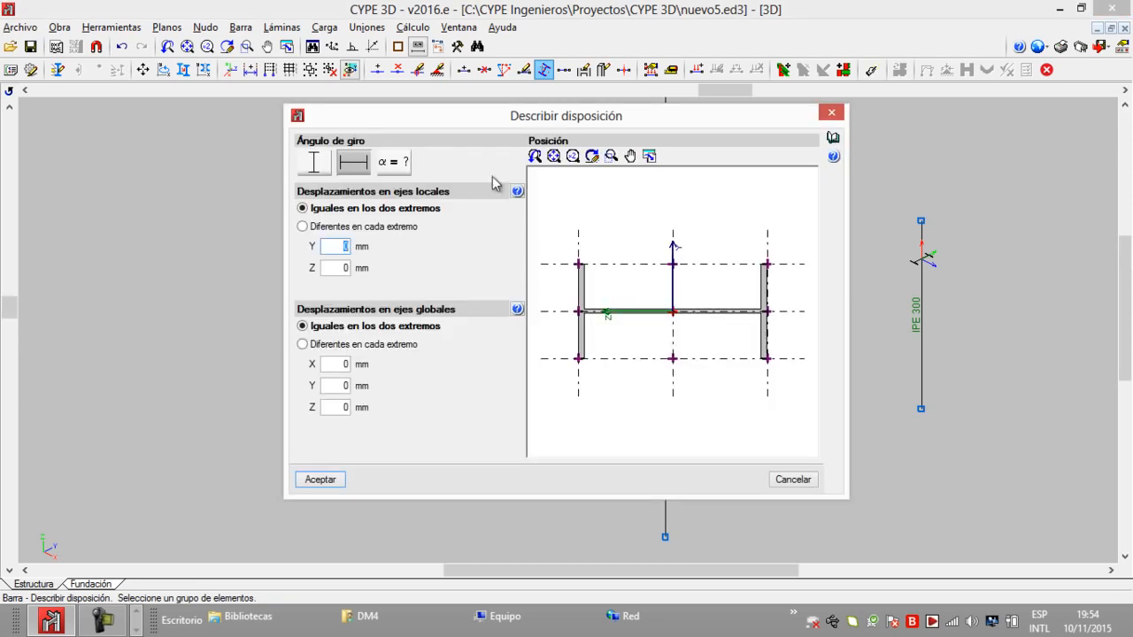
left_click(326, 166)
left_click(320, 481)
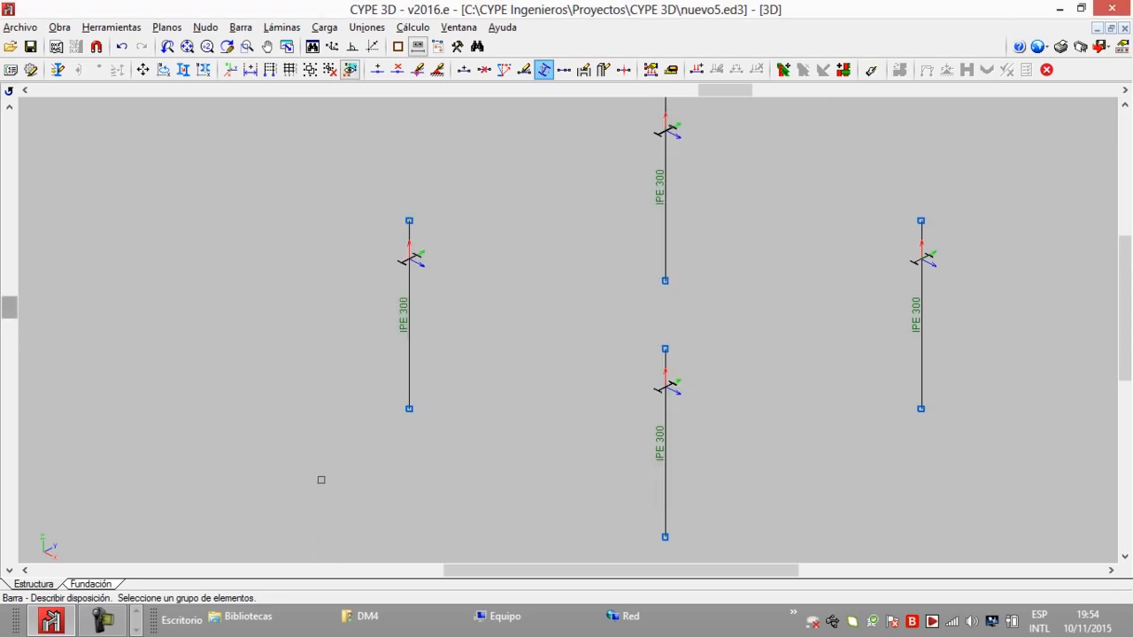
scroll(460, 325, "down", 2)
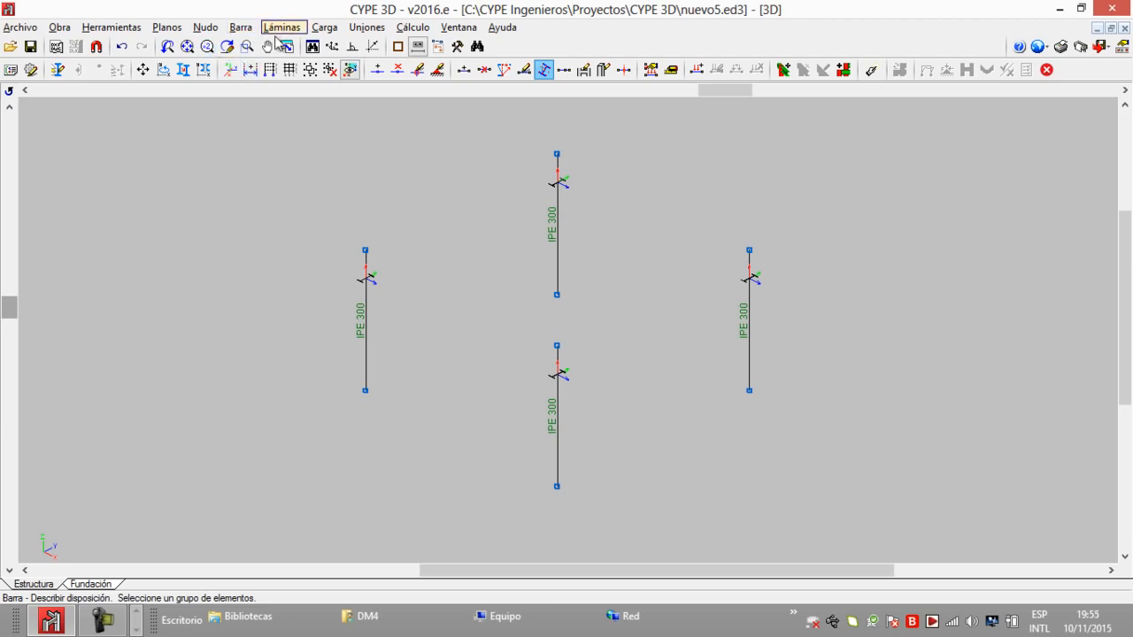
Start a new bar described as a steel beam with a simple rolled IPE 270 profile
left_click(244, 29)
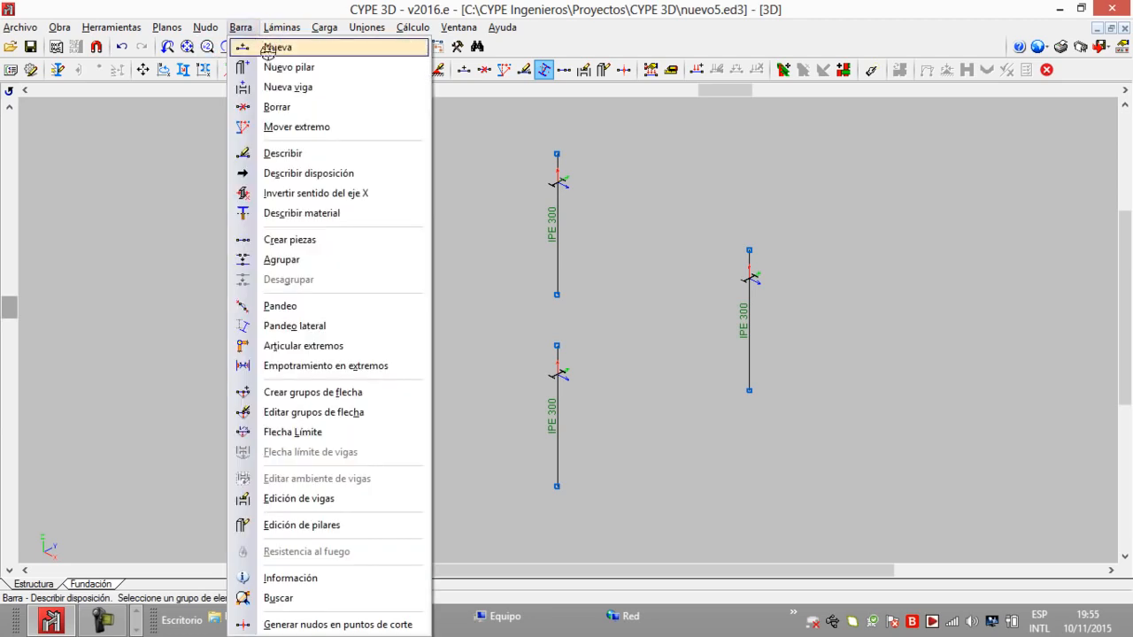
left_click(277, 47)
left_click(124, 170)
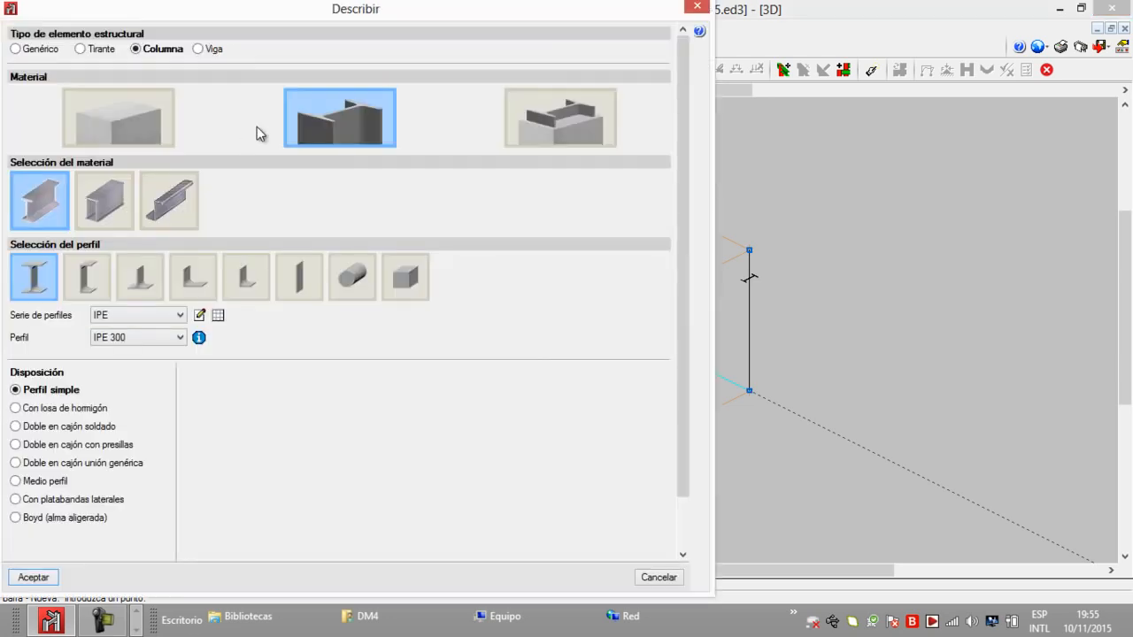
left_click(197, 48)
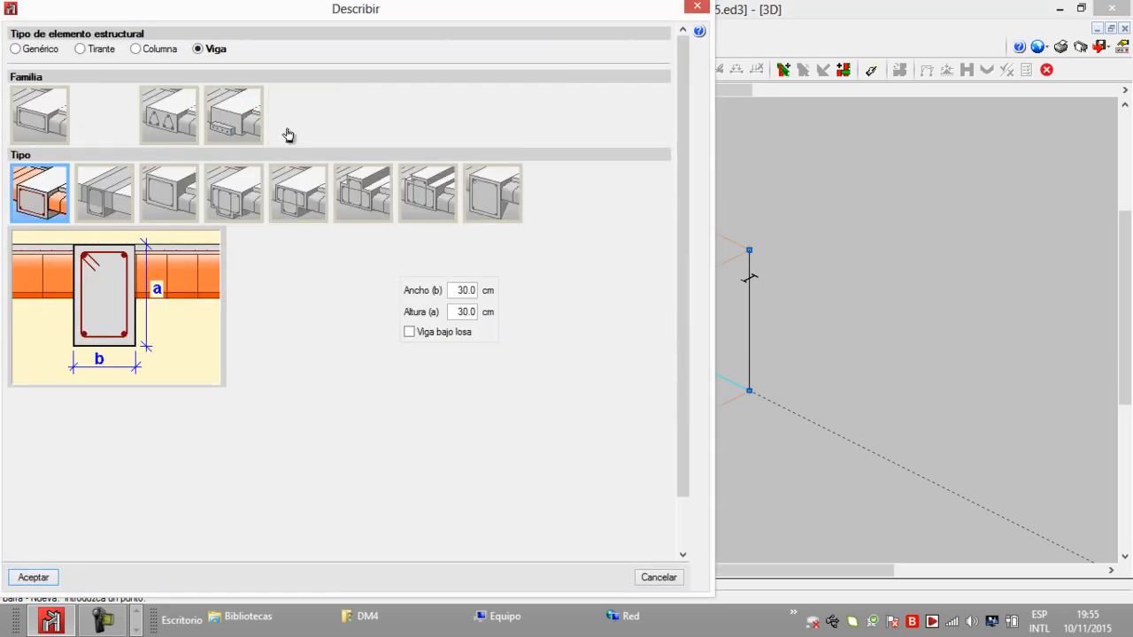
left_click(292, 131)
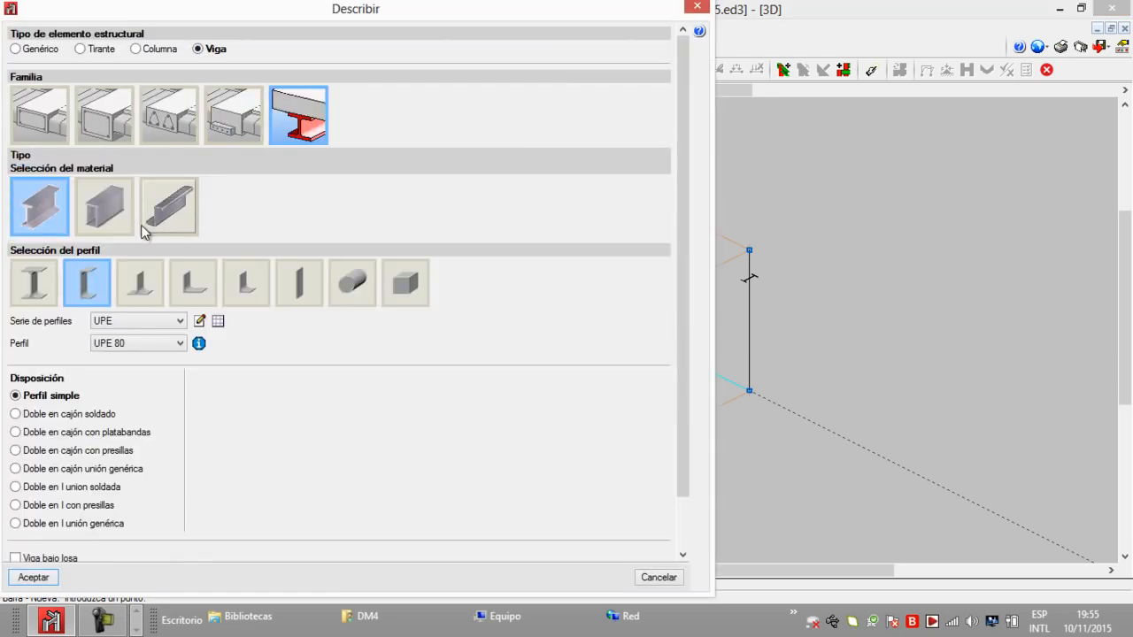
left_click(34, 282)
left_click(179, 346)
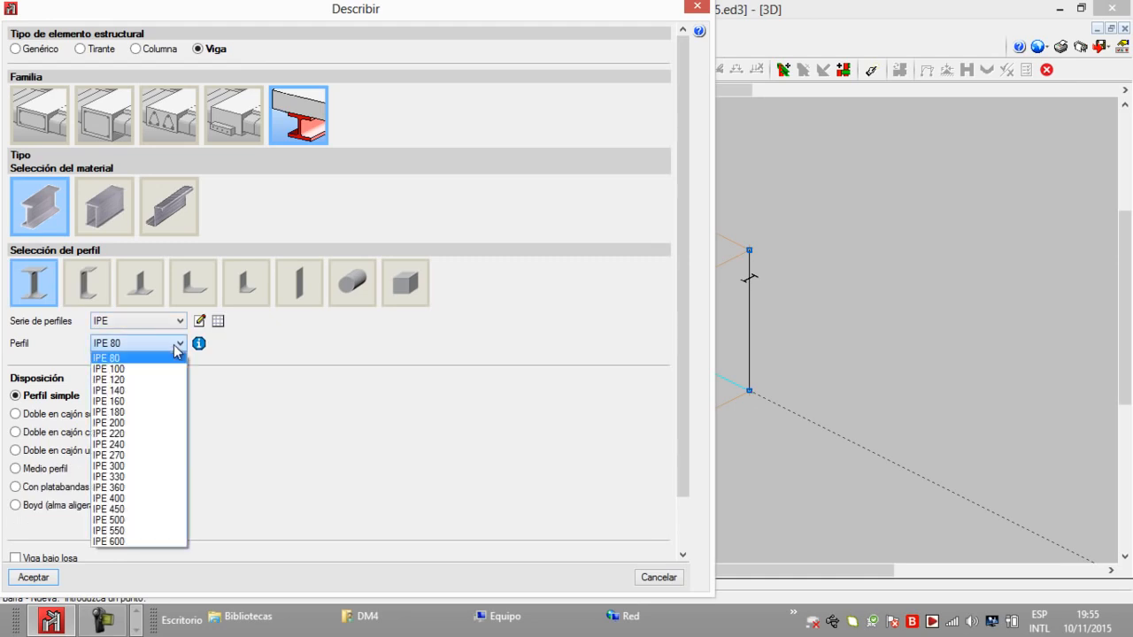
left_click(146, 455)
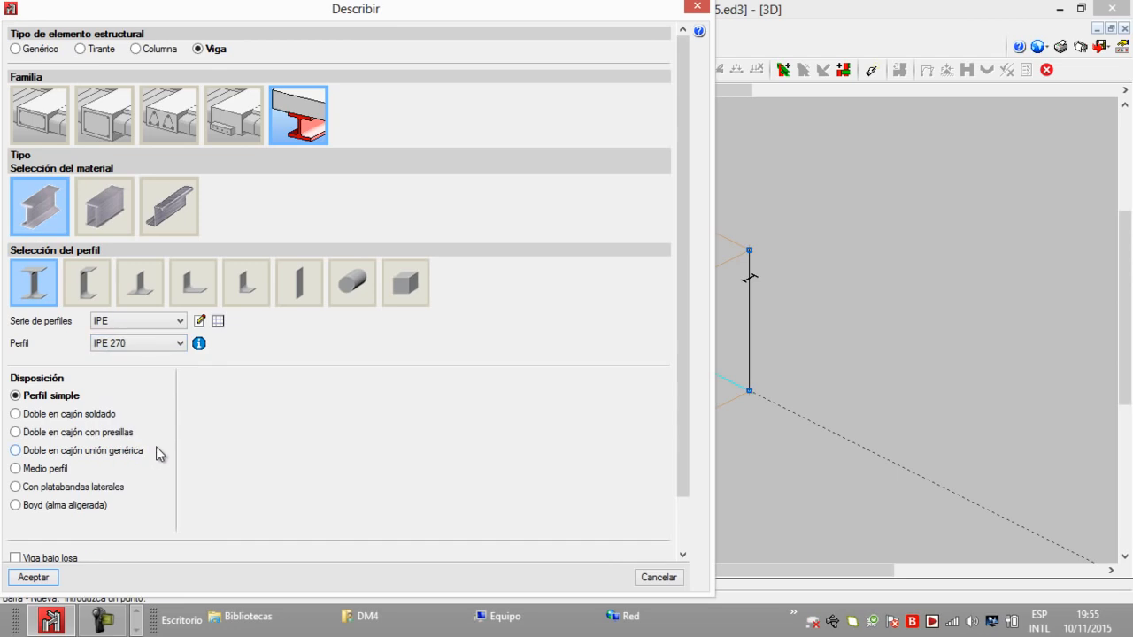
left_click(35, 578)
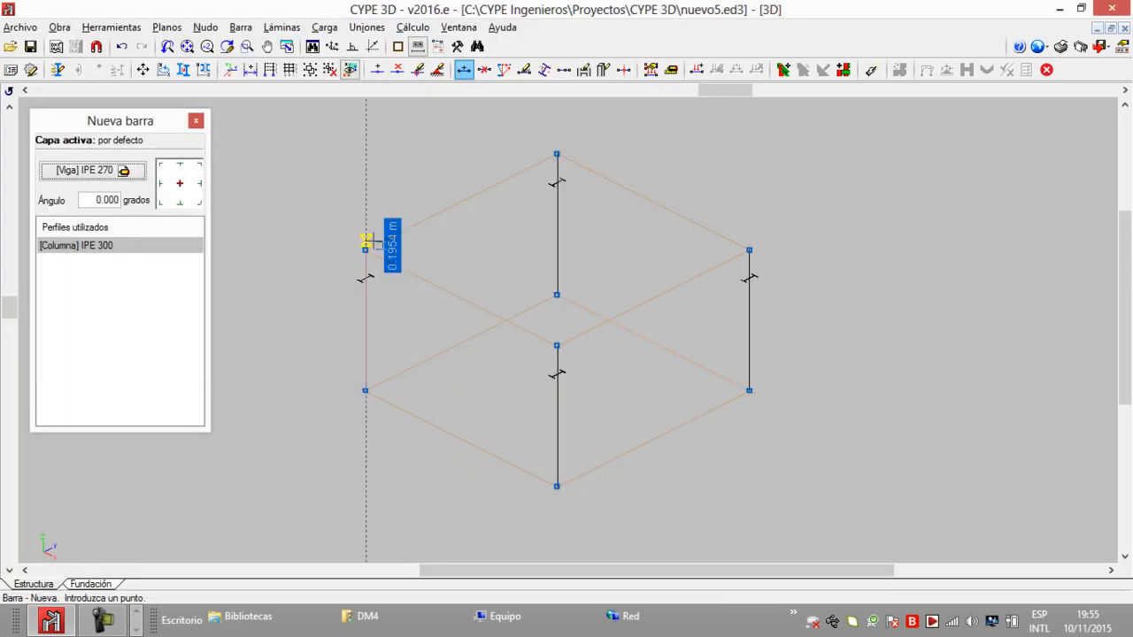
Draw four IPE 270 beams around the perimeter, joining the tops of the four columns
left_click(365, 250)
left_click(557, 345)
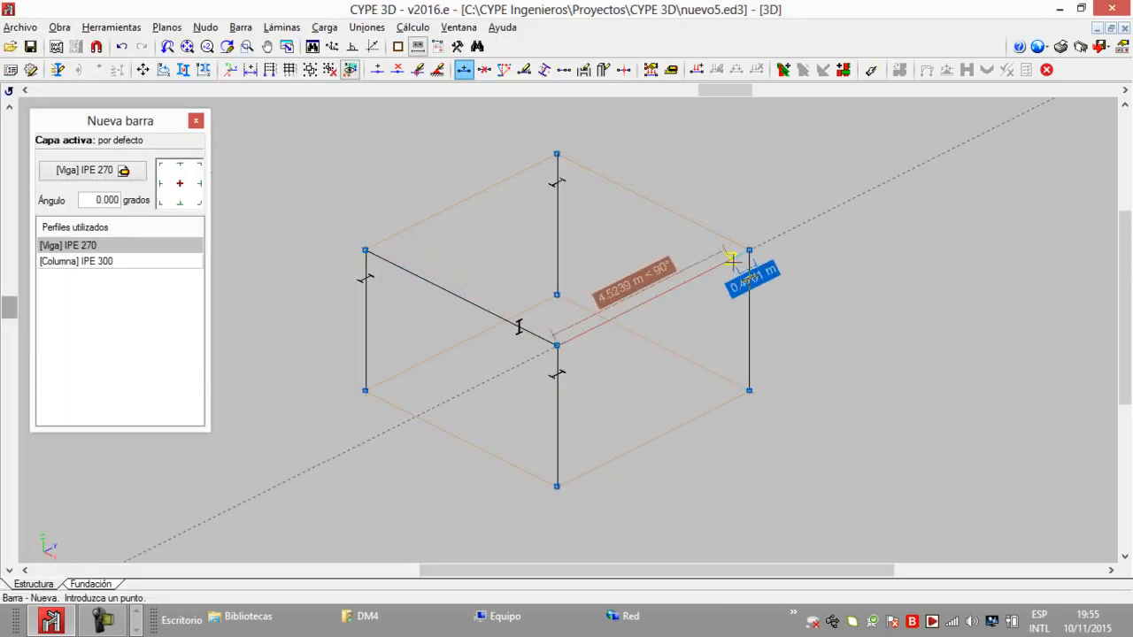
left_click(749, 250)
left_click(556, 154)
left_click(365, 251)
right_click(489, 273)
Examine the frame's columns and perimeter beams from a rotated 3D viewpoint
left_click_drag(731, 89, 655, 89)
left_click_drag(5, 306, 5, 314)
scroll(381, 204, "up", 2)
scroll(389, 200, "down", 1)
scroll(423, 191, "up", 2)
scroll(438, 193, "down", 1)
middle_click_drag(445, 196, 451, 155)
scroll(450, 156, "down", 1)
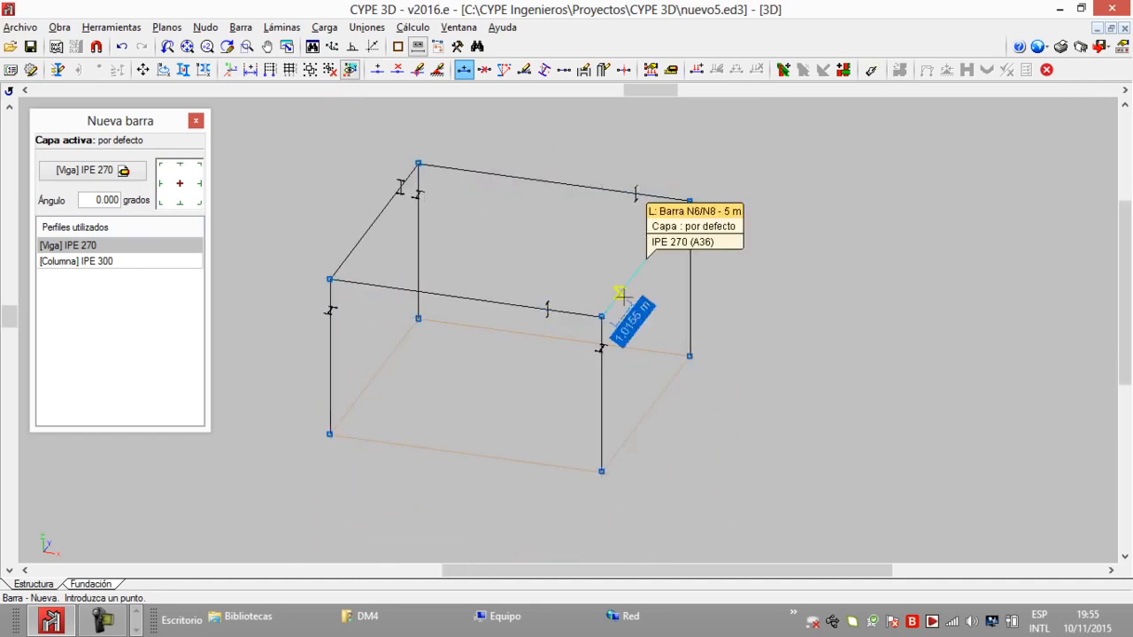
Divide the front beam into four equal segments by generating nodes between its two end nodes
left_click(135, 28)
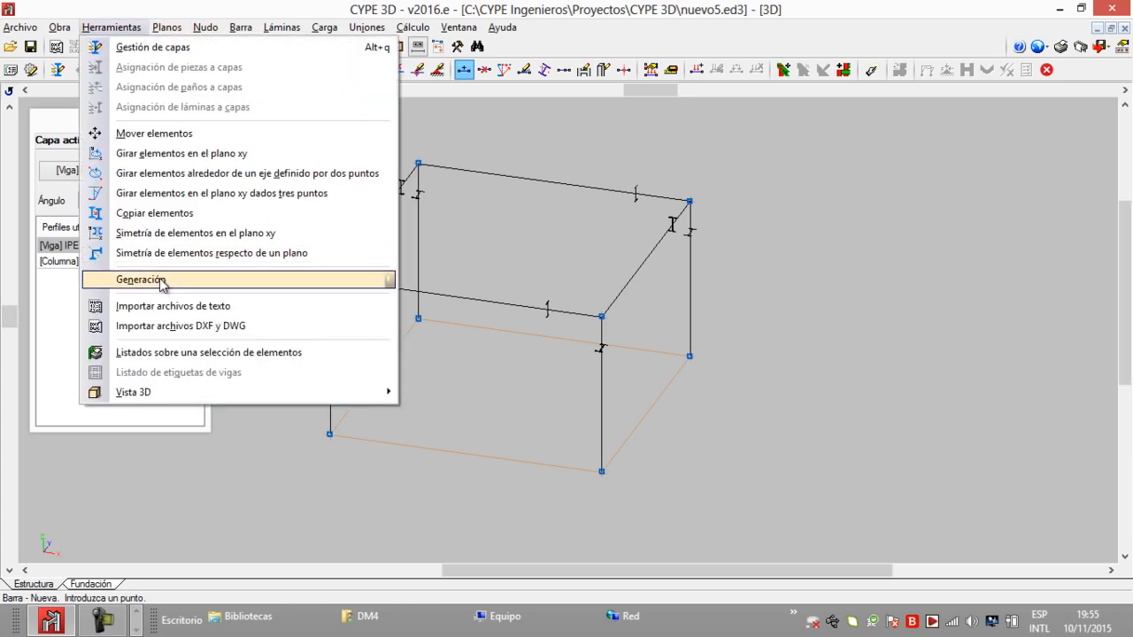
mouse_move(384, 280)
left_click(442, 301)
left_click(344, 290)
left_click(602, 317)
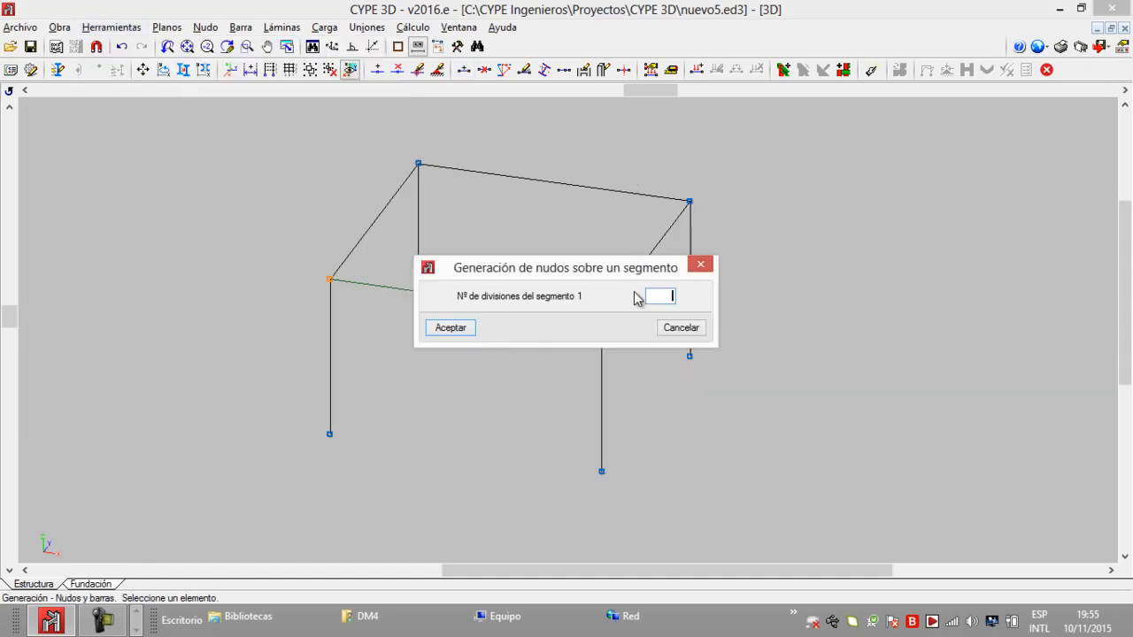
left_click(450, 327)
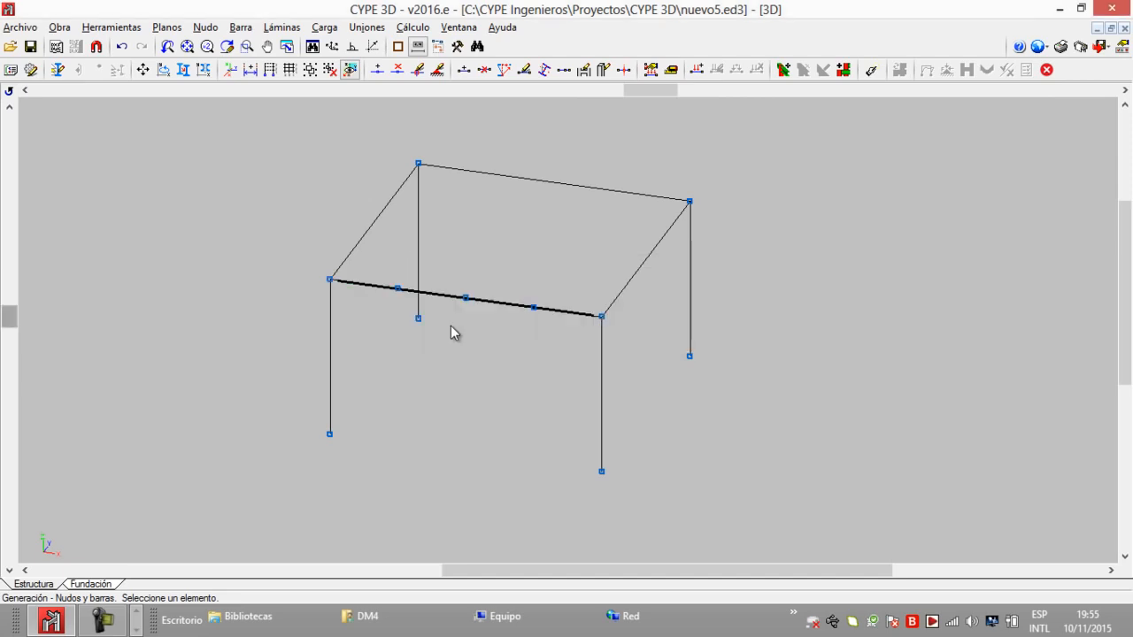
Divide the rear beam into four equal segments by generating nodes between its two end nodes
left_click(419, 165)
left_click(688, 204)
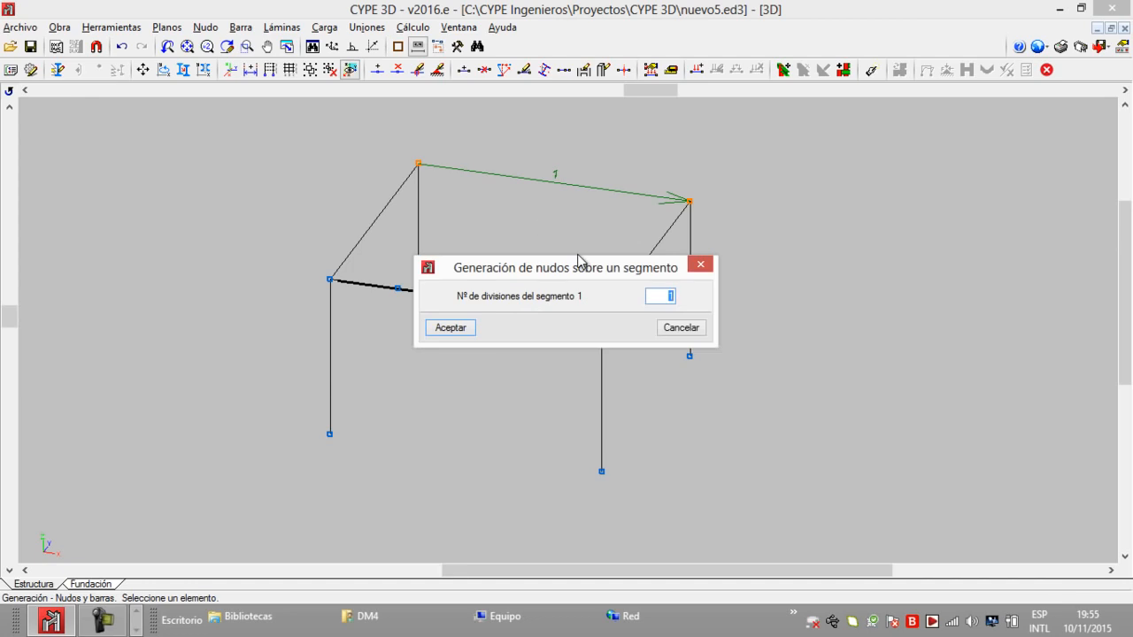
left_click(451, 327)
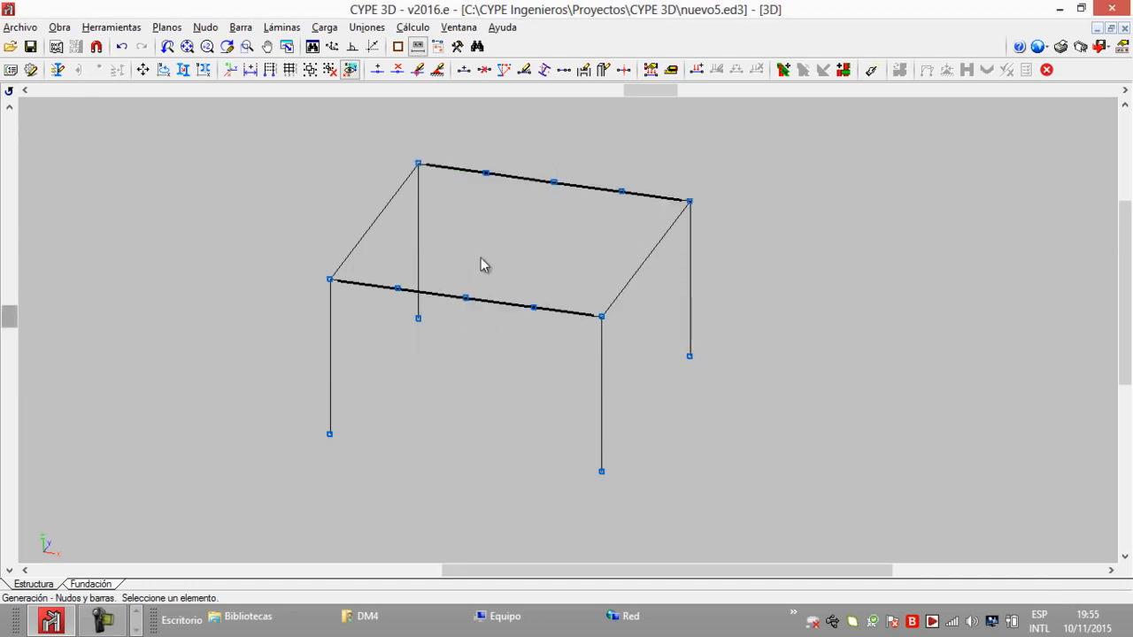
Start a new bar described as a steel beam with a simple IPE 140 profile
scroll(483, 263, "up", 2)
left_click(239, 26)
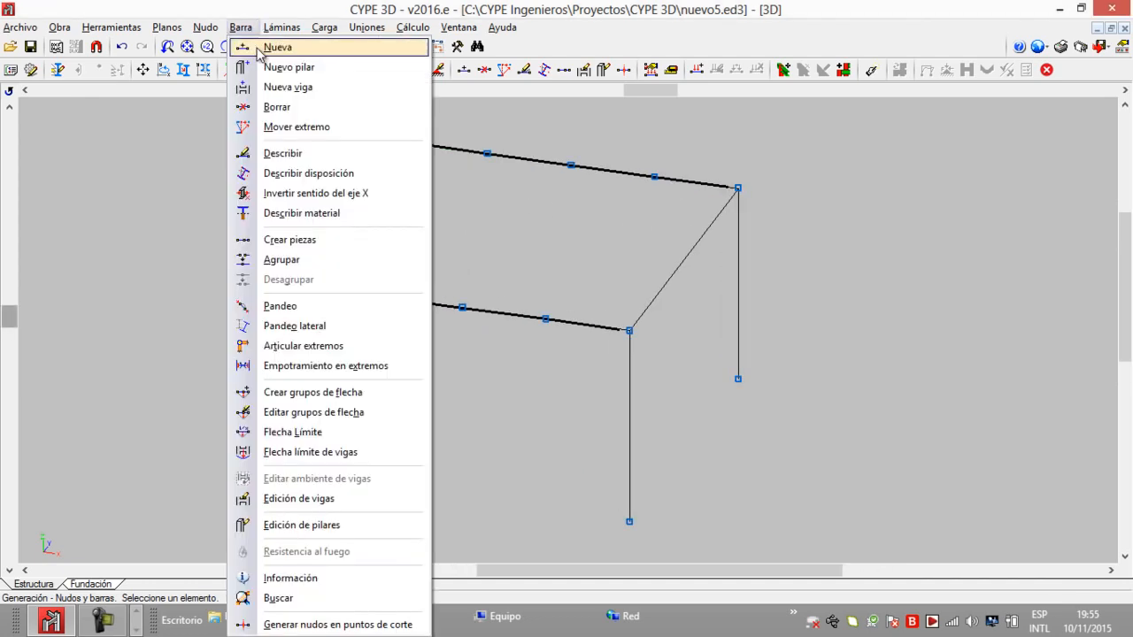
left_click(250, 44)
left_click(86, 170)
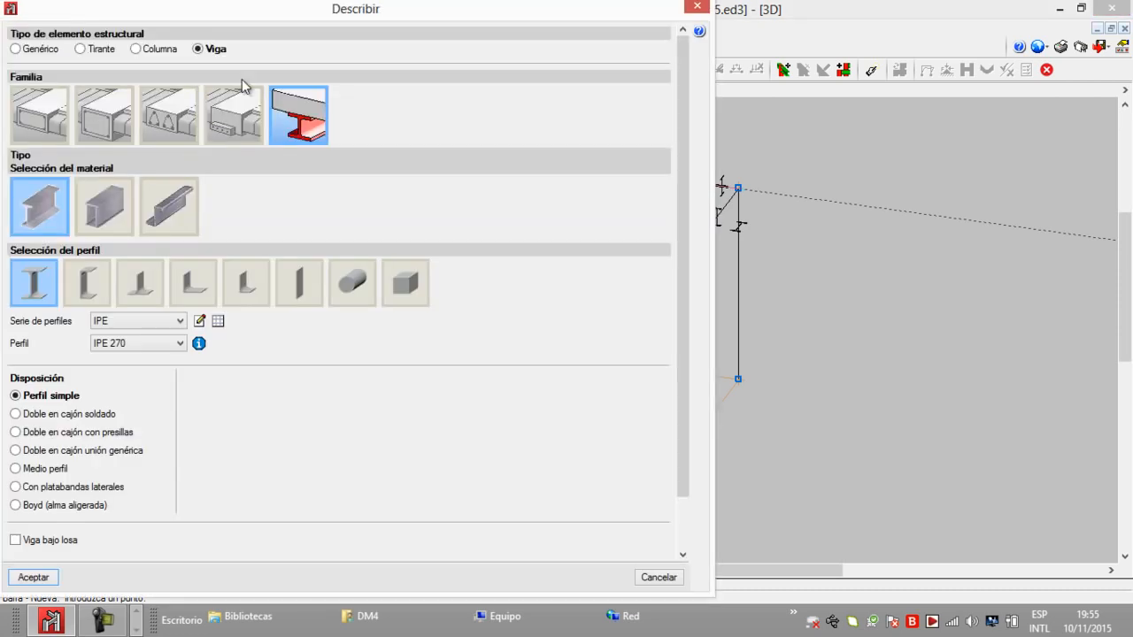
left_click(161, 347)
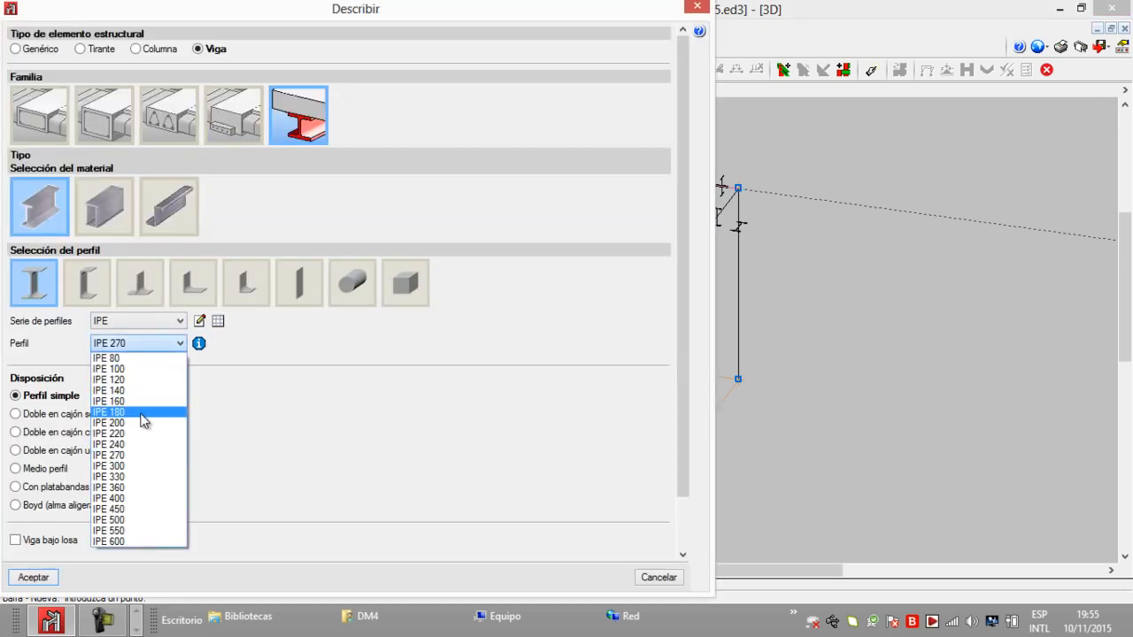
left_click(138, 391)
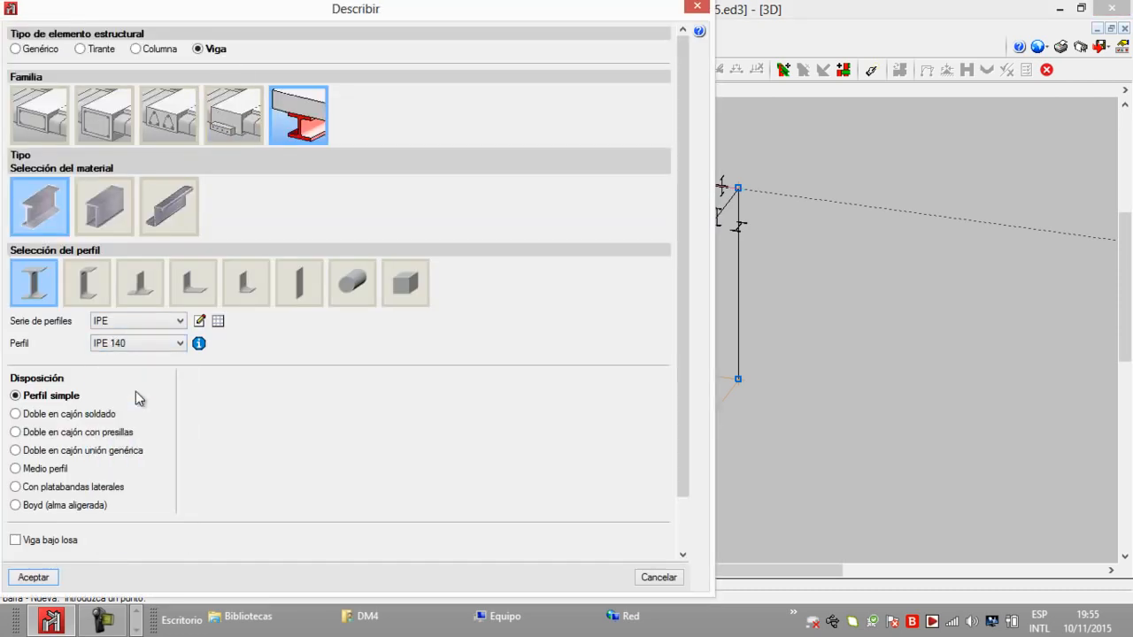
left_click(35, 577)
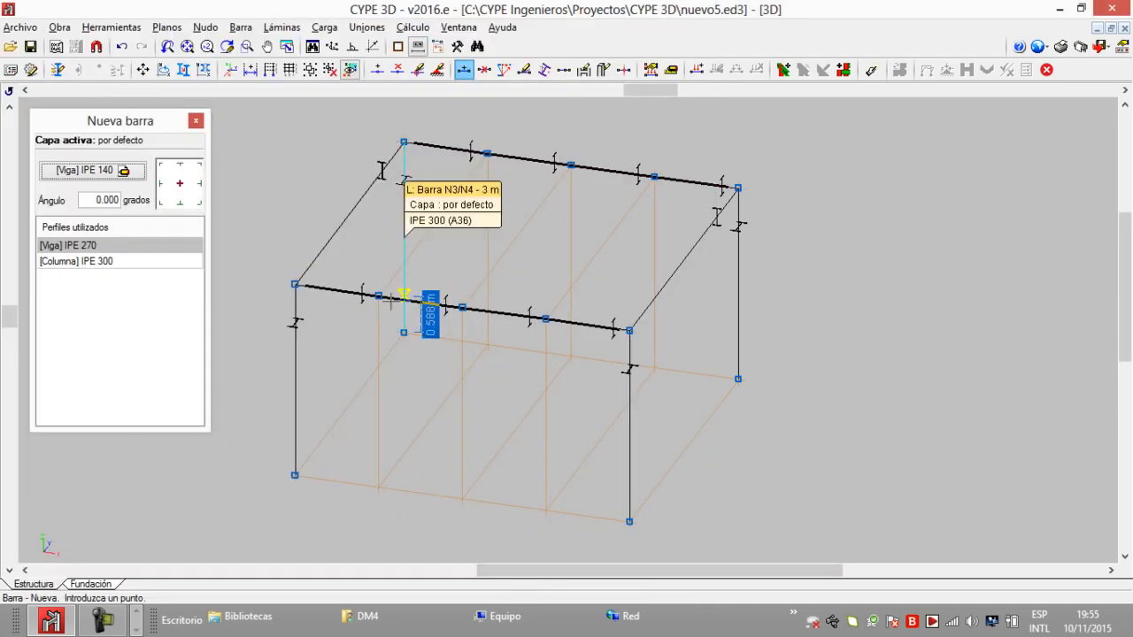
Draw three parallel IPE 140 secondary beams joining the matching intermediate nodes of the front and rear beams
left_click(378, 297)
left_click(487, 153)
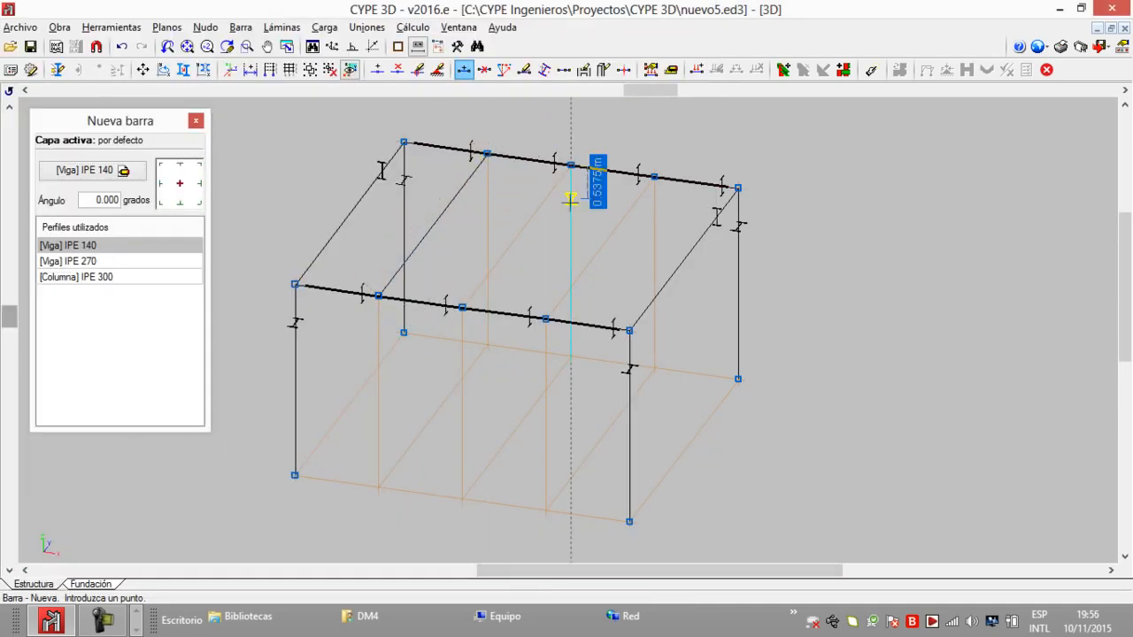
left_click(461, 307)
left_click(571, 165)
left_click(653, 177)
left_click(546, 317)
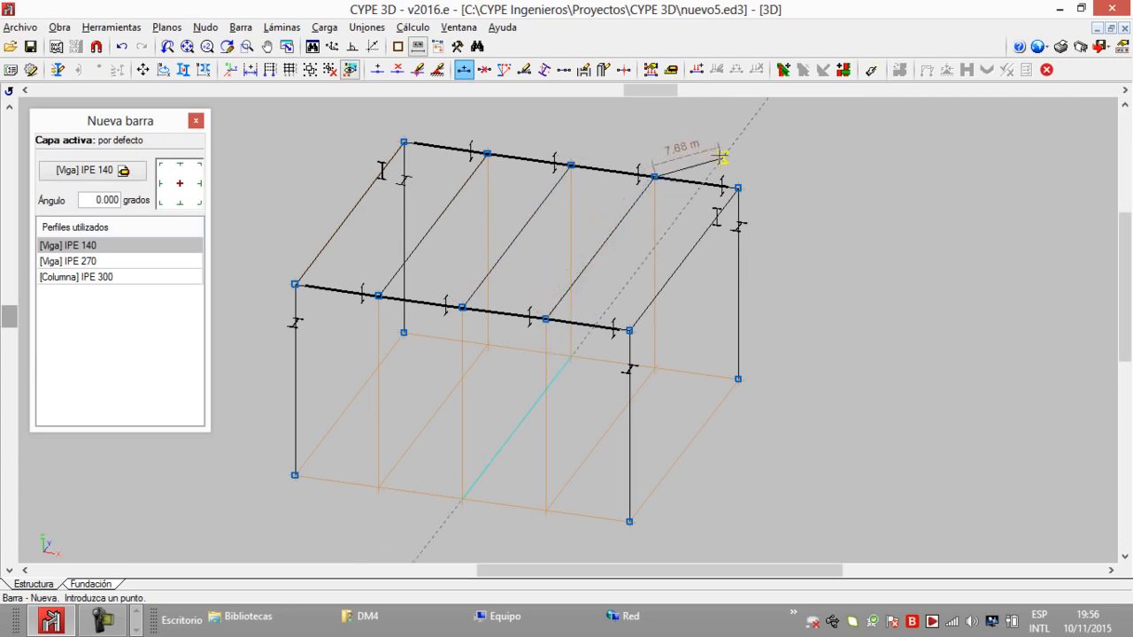
Set the interior fixity of the six intermediate nodes on the front and rear beams to articulated
scroll(735, 145, "down", 1)
scroll(662, 94, "up", 1)
middle_click_drag(614, 127, 596, 188)
left_click_drag(624, 89, 597, 89)
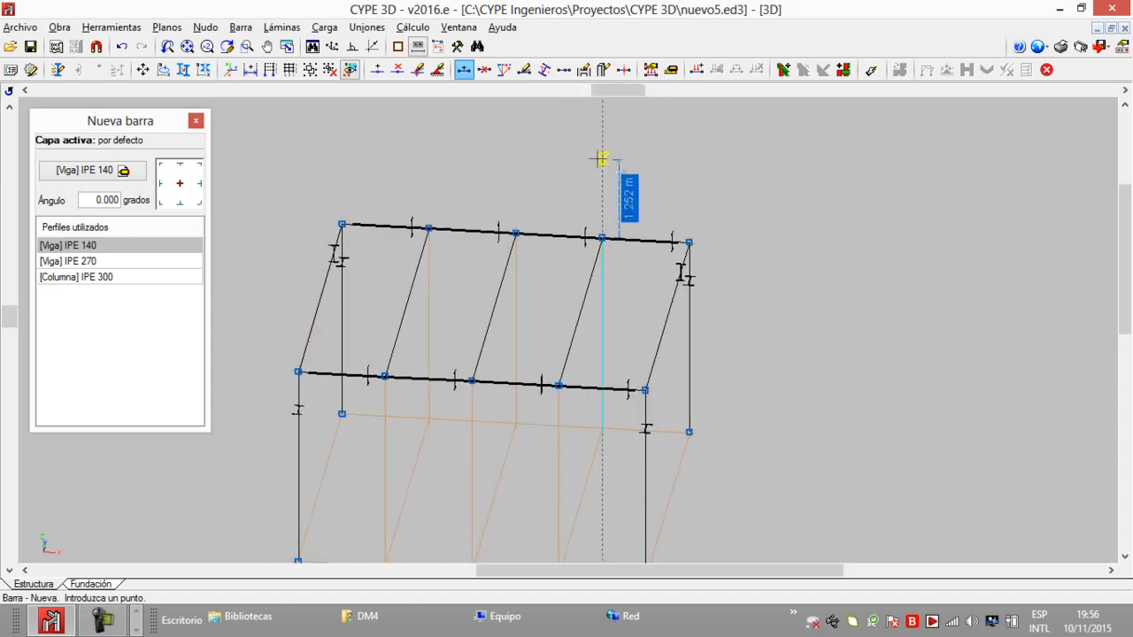
left_click(239, 26)
mouse_move(205, 26)
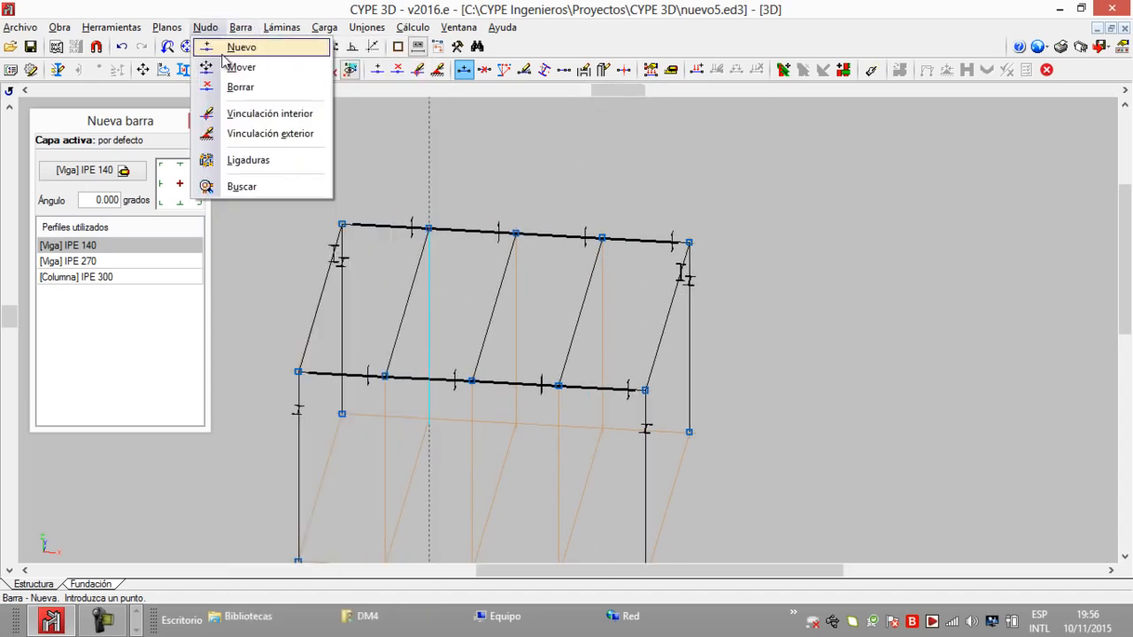
left_click(257, 113)
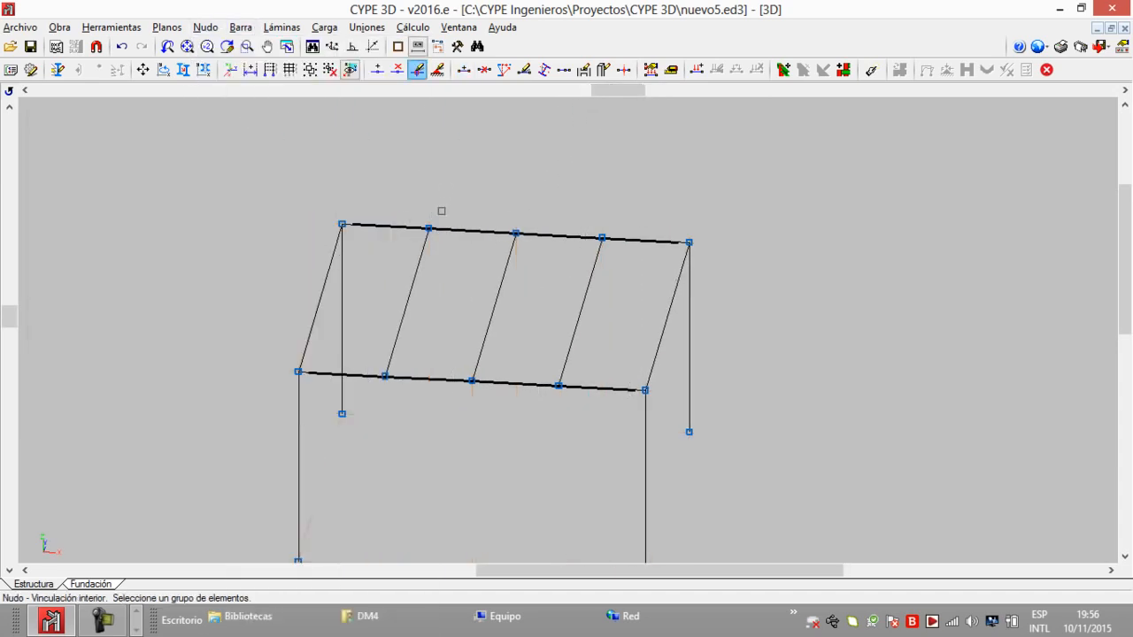
left_click_drag(613, 186, 380, 391)
left_click(339, 165)
left_click(286, 462)
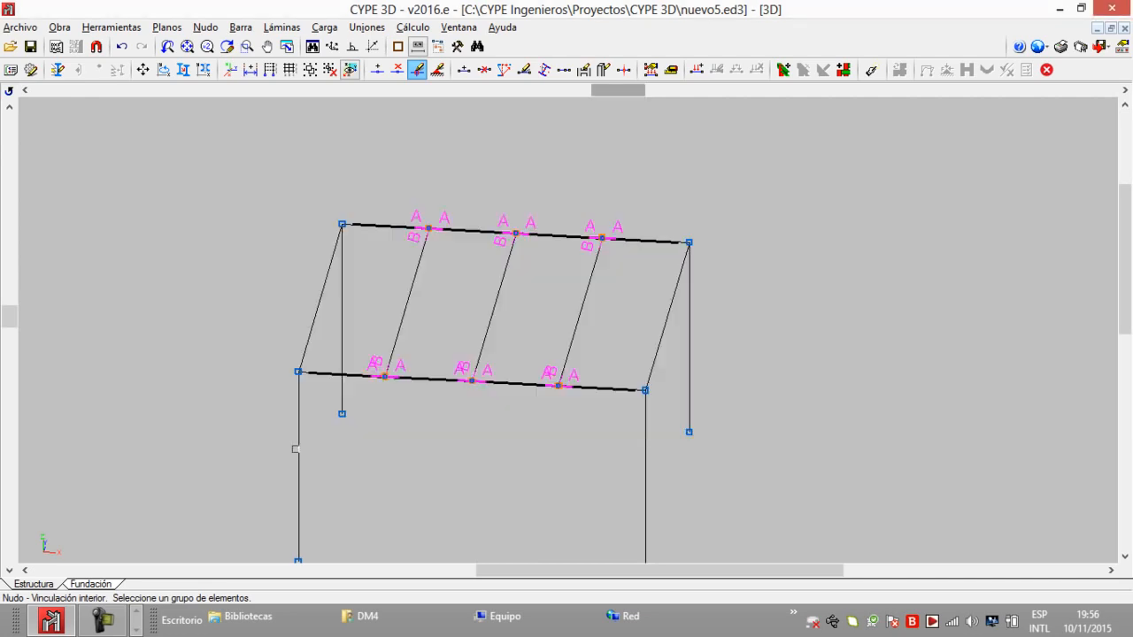
Examine the interior fixity of the intermediate nodes where the secondary beams meet the front and rear beams
scroll(584, 258, "up", 5)
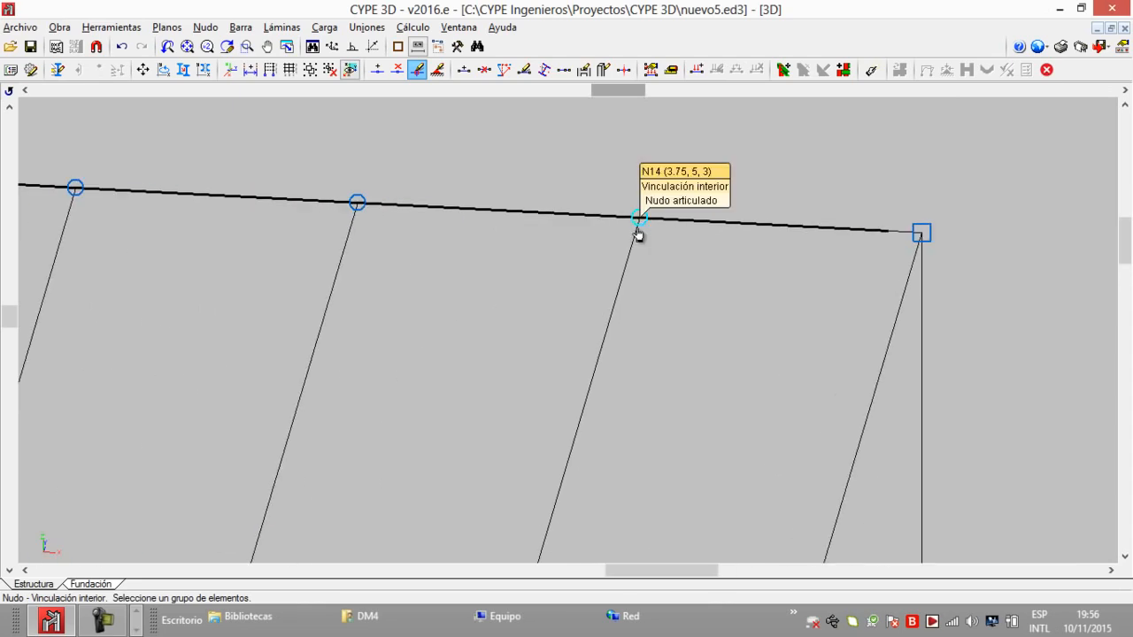
middle_click_drag(627, 223, 547, 224)
mouse_move(832, 244)
scroll(832, 244, "down", 5)
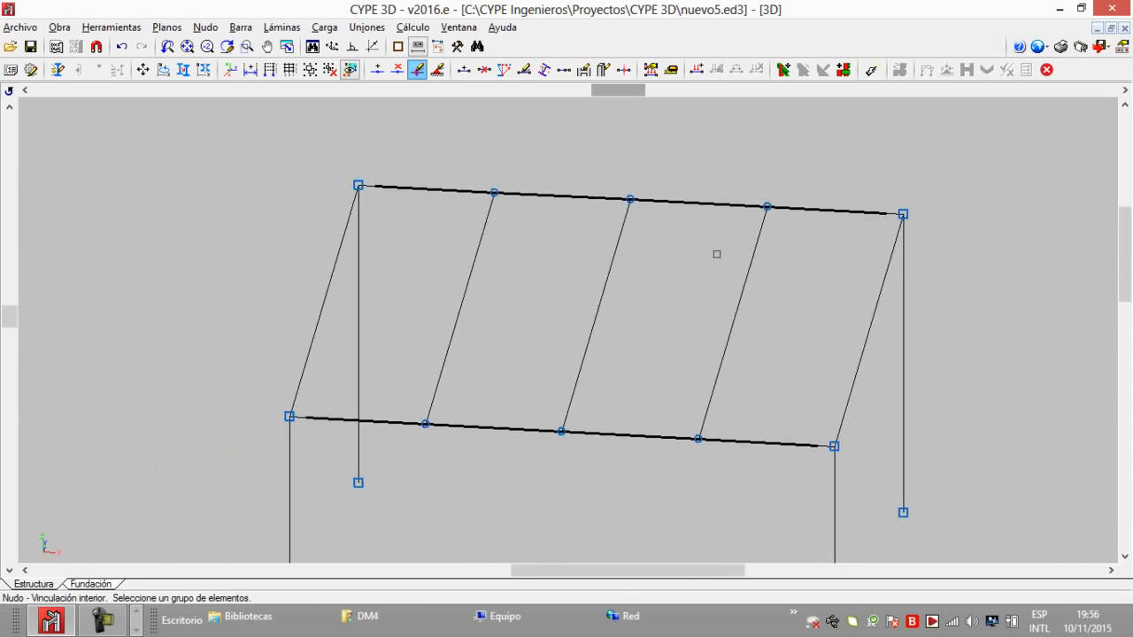
middle_click_drag(713, 250, 680, 249)
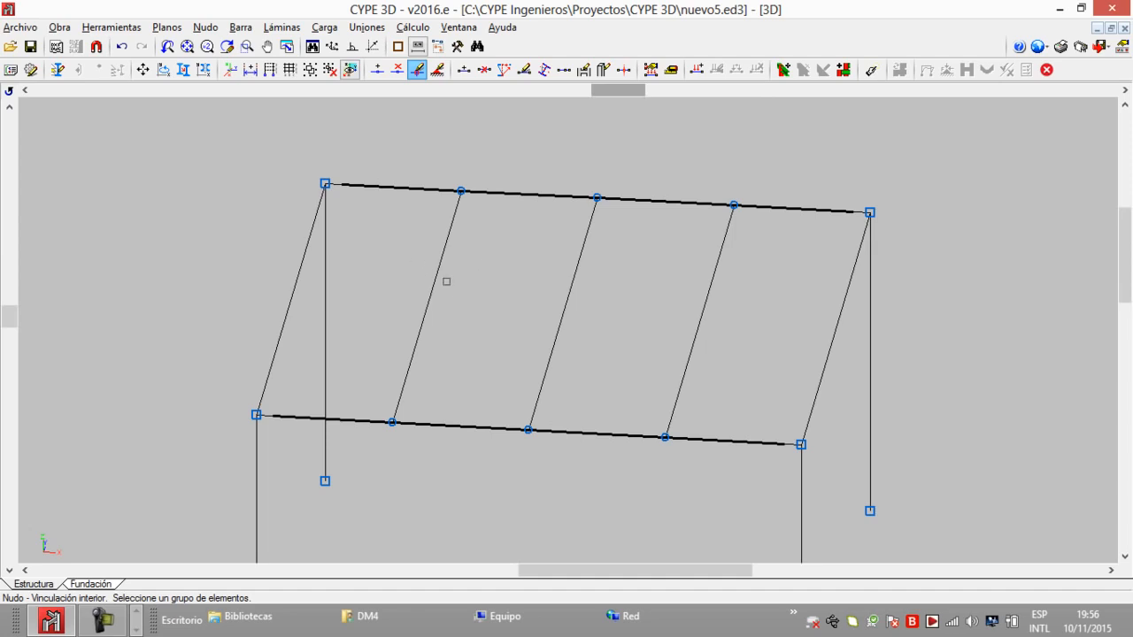
scroll(627, 301, "down", 1)
left_click_drag(615, 93, 660, 89)
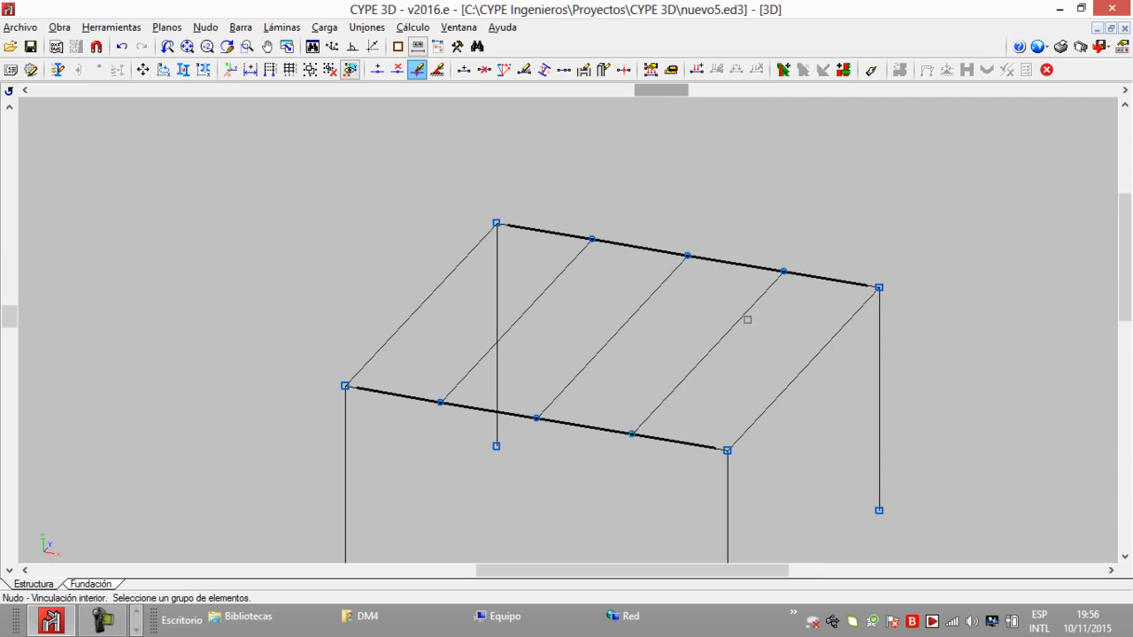
mouse_move(791, 281)
left_click(240, 29)
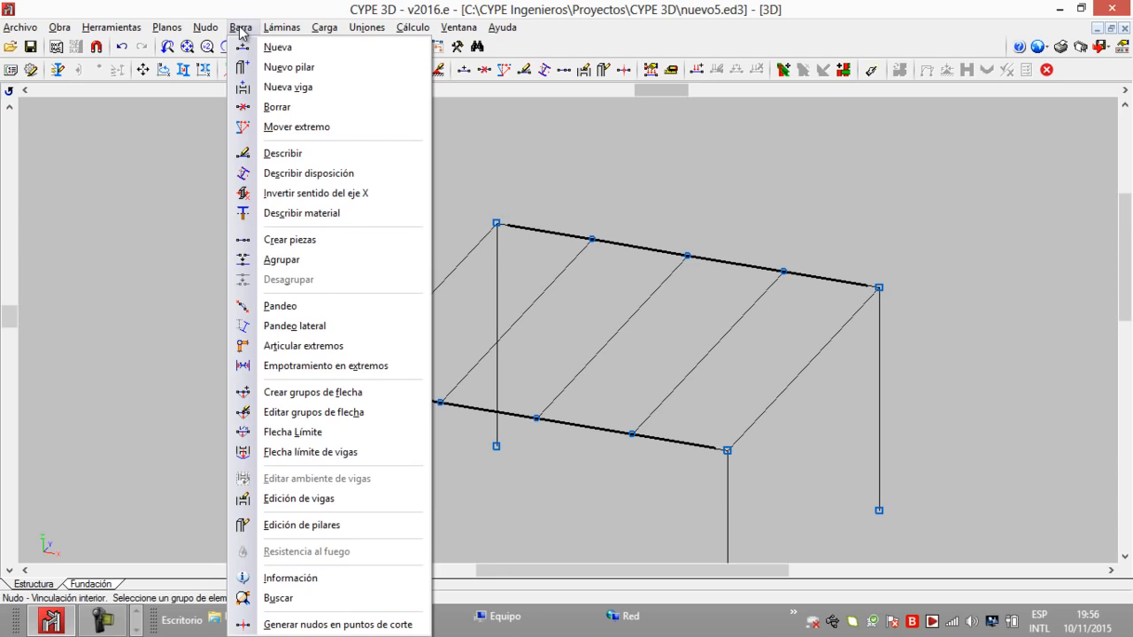
left_click(324, 306)
left_click(525, 311)
left_click(605, 340)
left_click(687, 368)
right_click(666, 334)
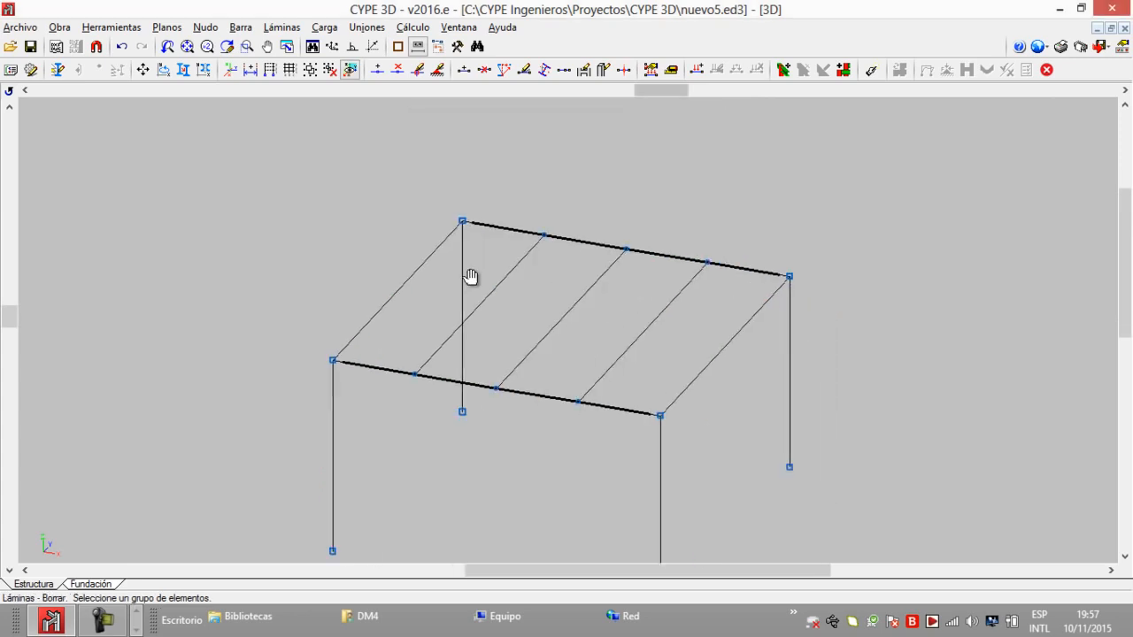
Start describing the layout (Describir disposición) of the bars
middle_click_drag(470, 276, 454, 269)
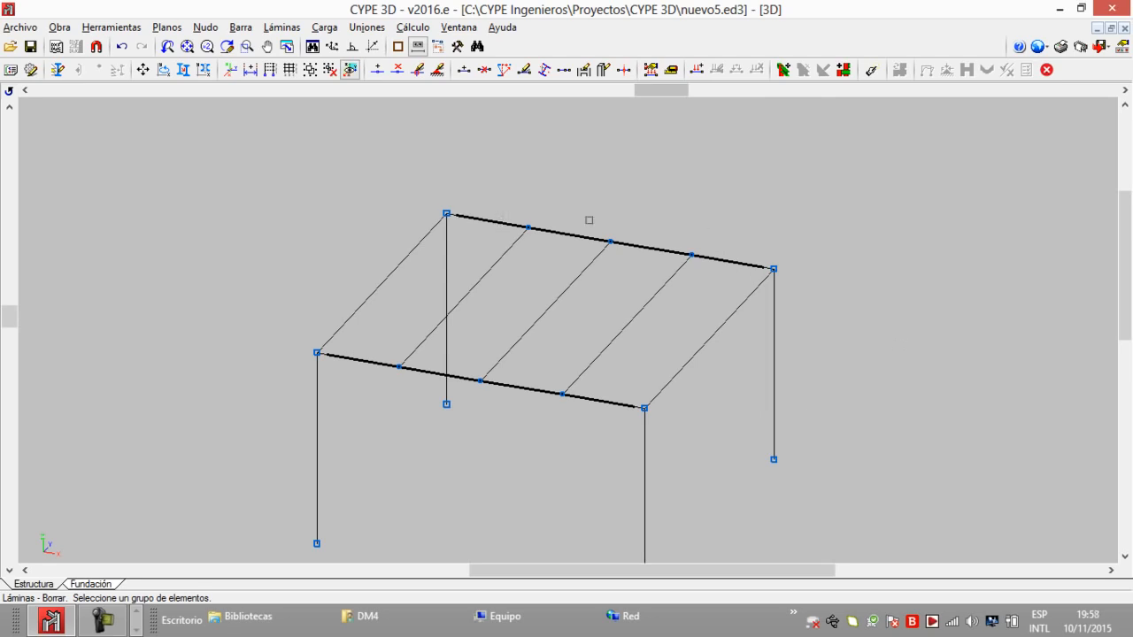
left_click(241, 27)
left_click(323, 169)
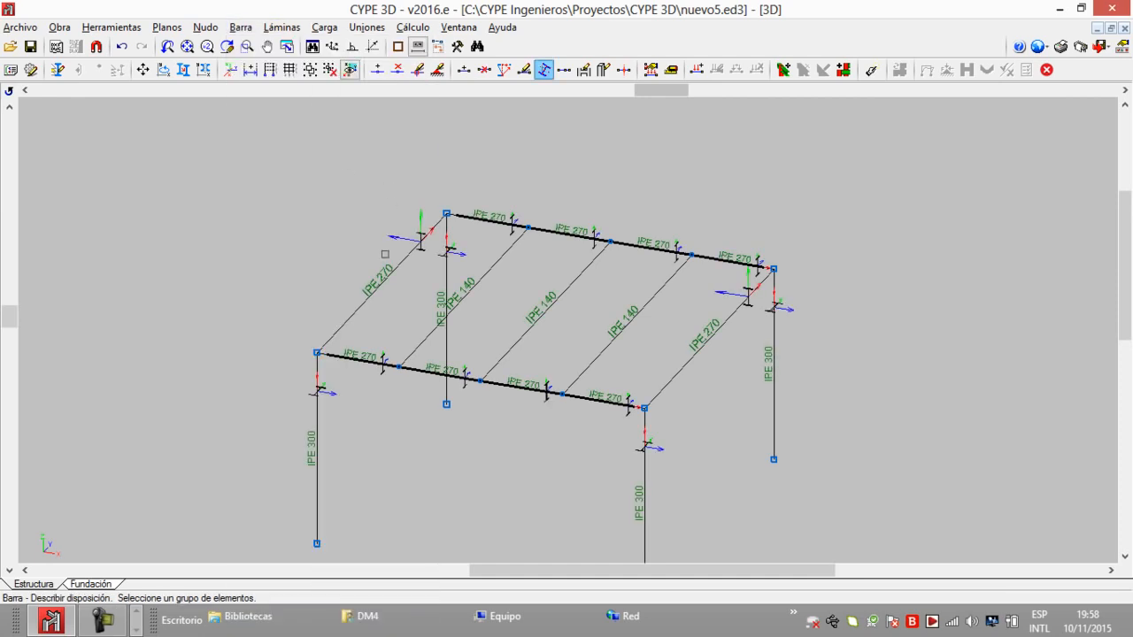
left_click(387, 275)
left_click_drag(617, 213, 562, 272)
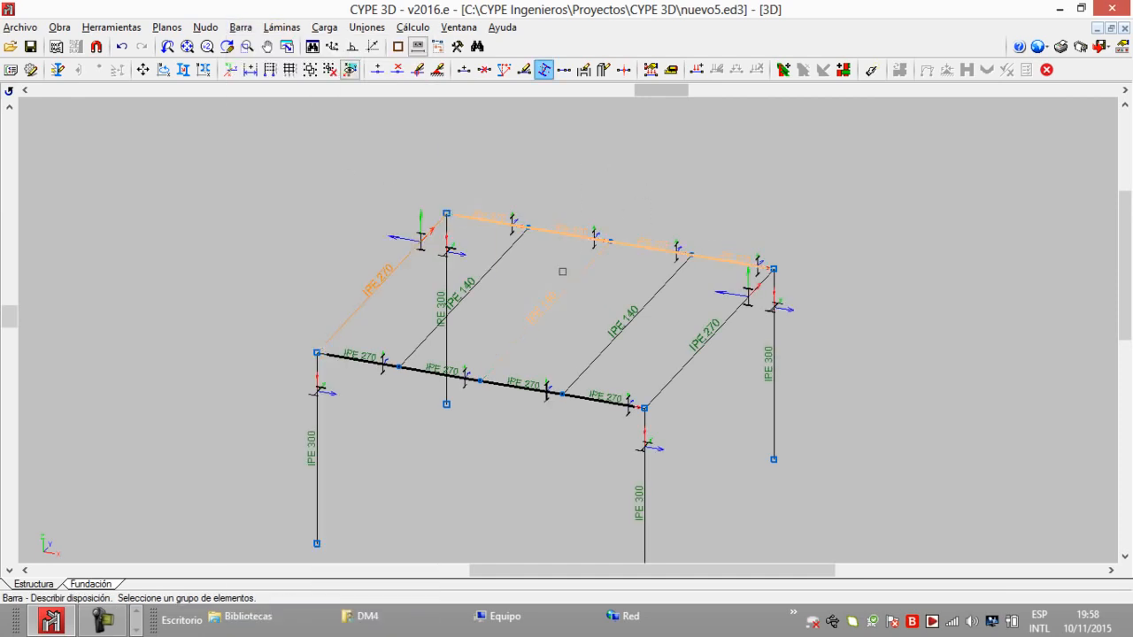
left_click(515, 262)
left_click(705, 354)
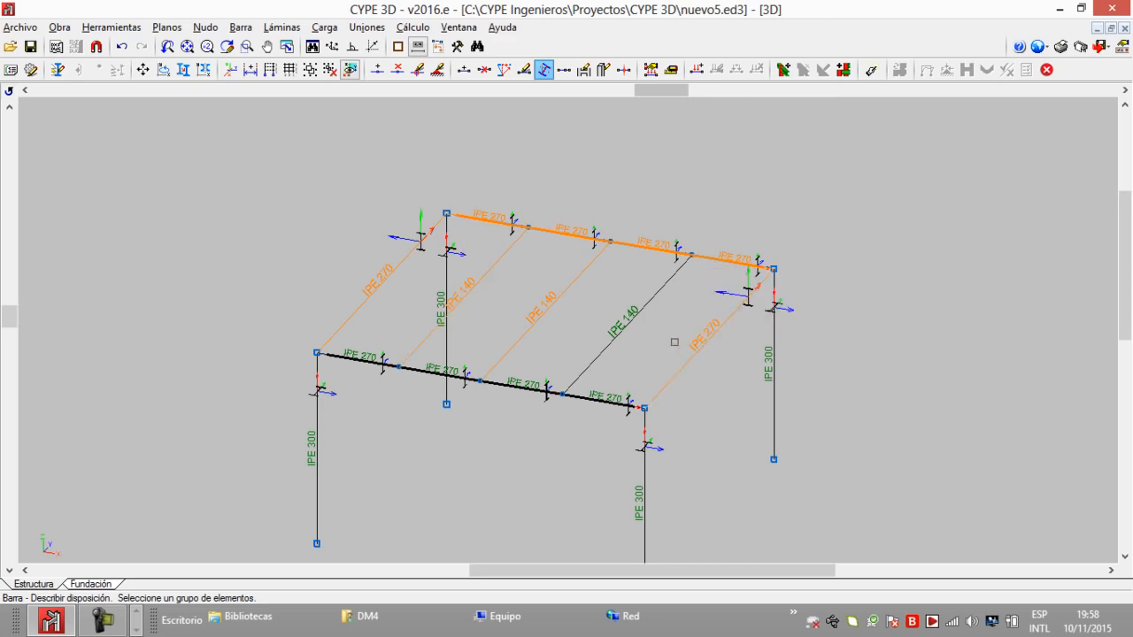
left_click(624, 325)
left_click(538, 390)
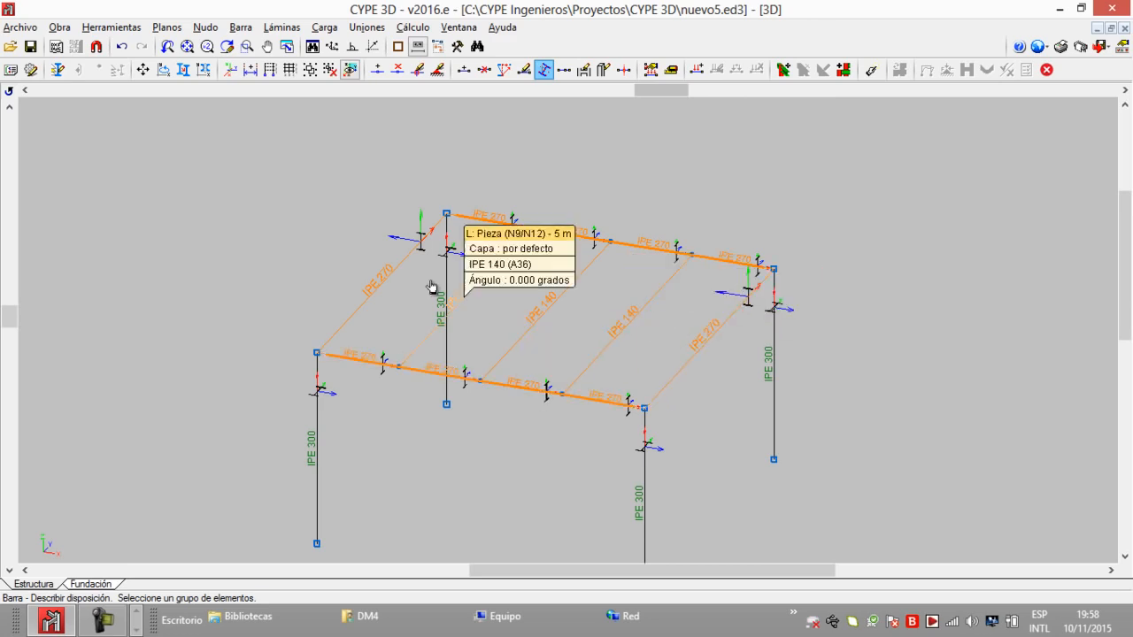
left_click(57, 70)
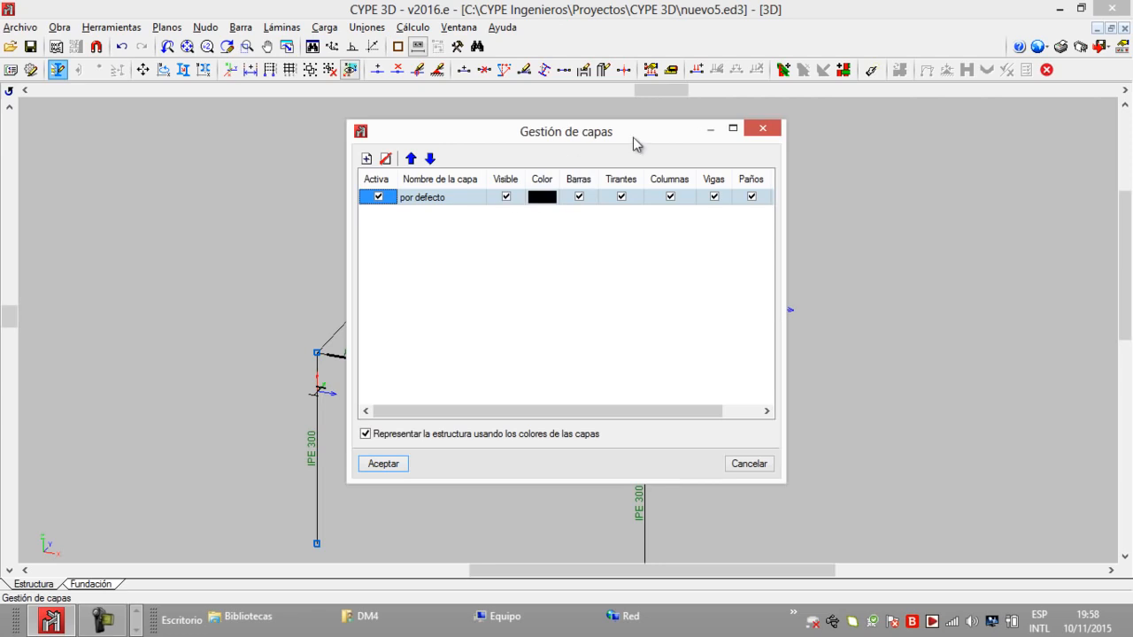
left_click(758, 130)
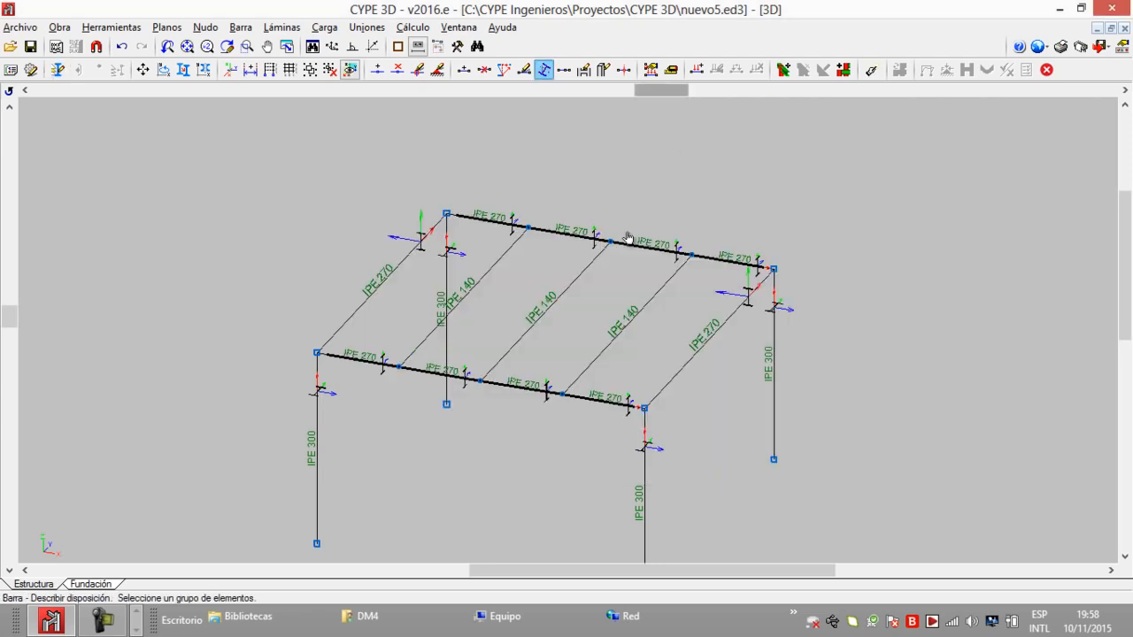
Set the layout of all IPE 270 perimeter beams and IPE 140 secondary beams to the top-centre reference point of the profile
left_click(694, 192)
left_click(506, 290)
left_click(697, 351)
left_click(534, 387)
left_click(389, 275)
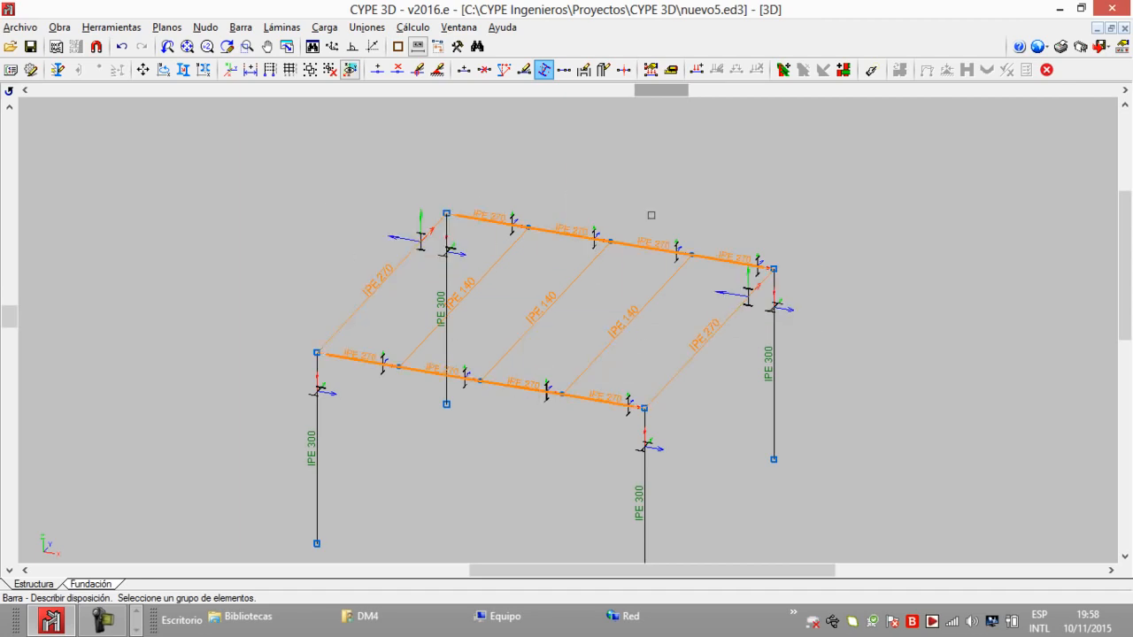
right_click(255, 165)
left_click(647, 238)
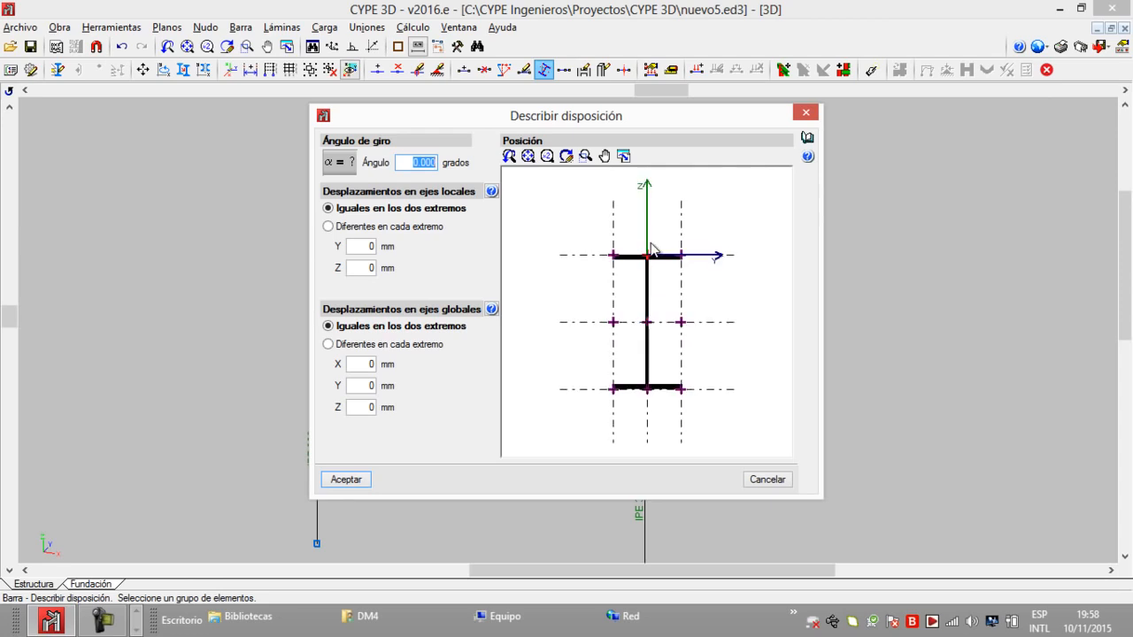
left_click(344, 483)
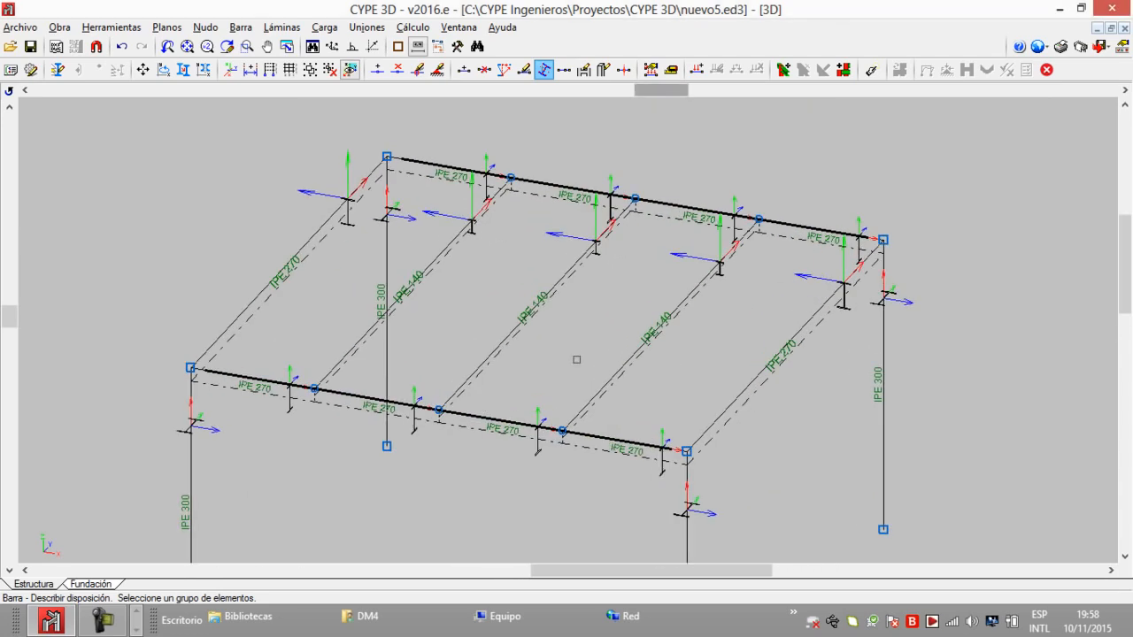
Examine the complete structure in the solid 3D view, including how the secondary beams meet the perimeter beams
left_click(89, 28)
mouse_move(380, 392)
left_click(431, 395)
scroll(478, 277, "up", 3)
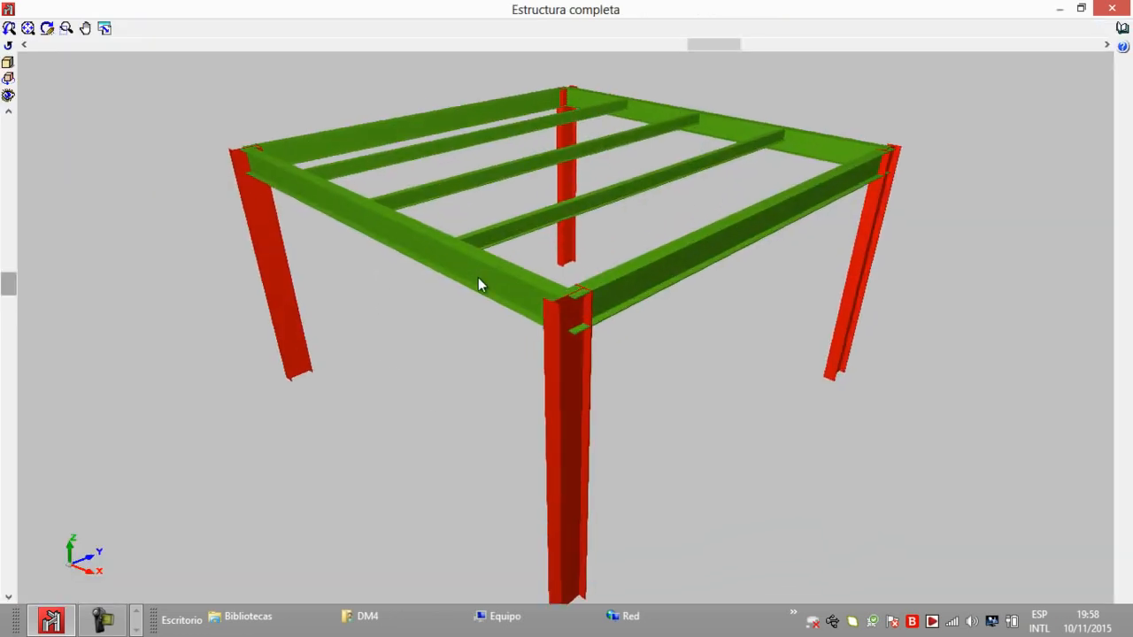
middle_click_drag(478, 277, 475, 302)
scroll(474, 302, "up", 2)
scroll(707, 213, "up", 5)
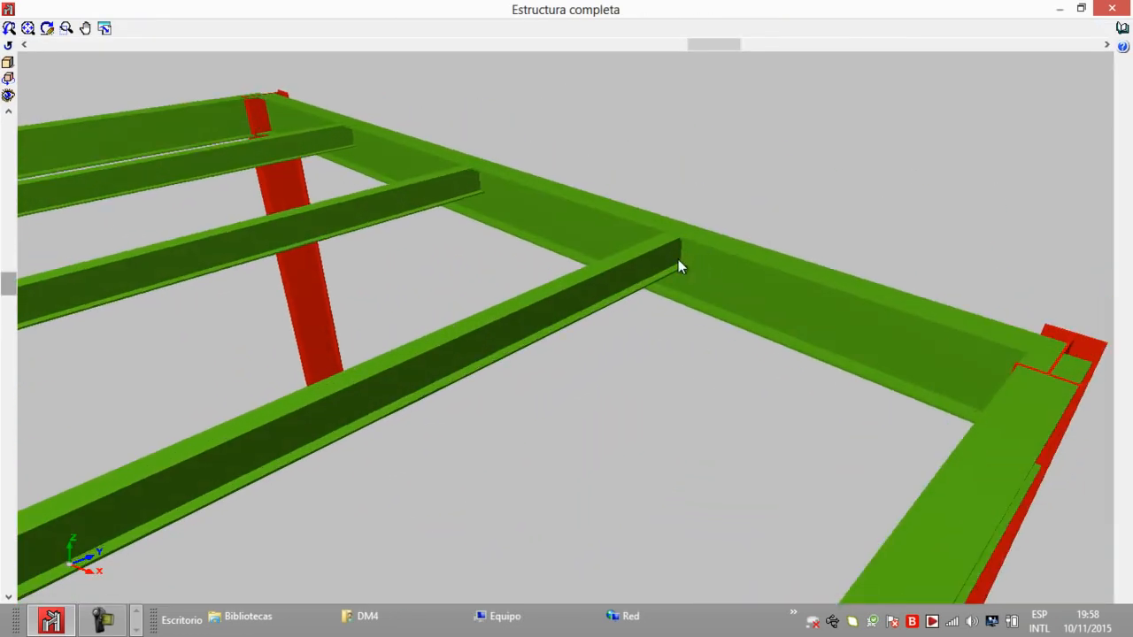
scroll(675, 254, "down", 5)
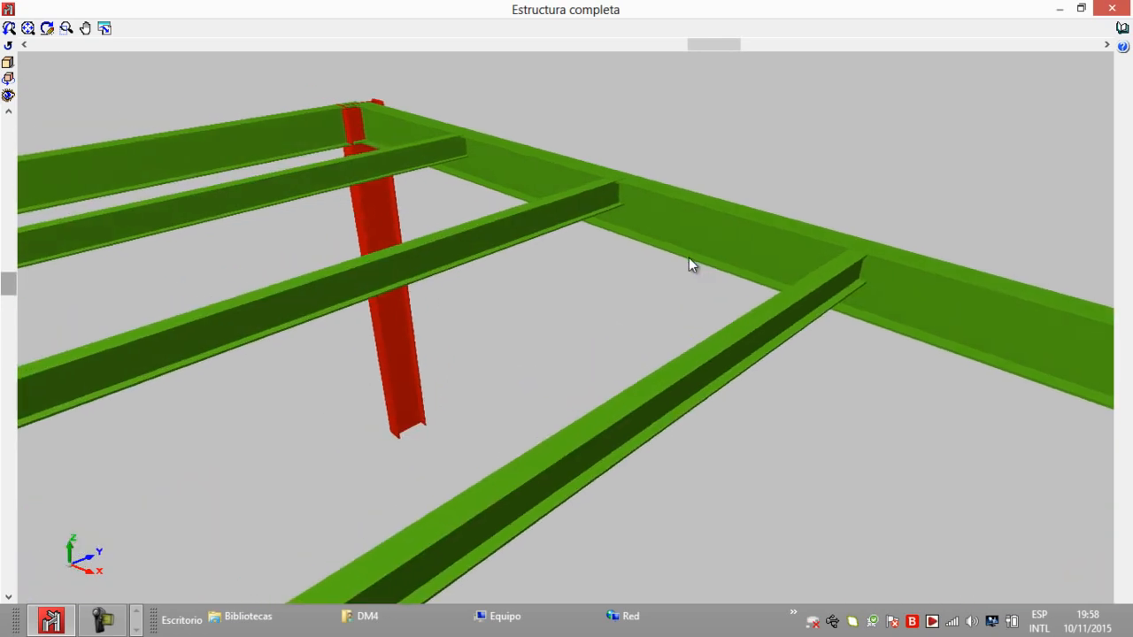
scroll(644, 243, "down", 5)
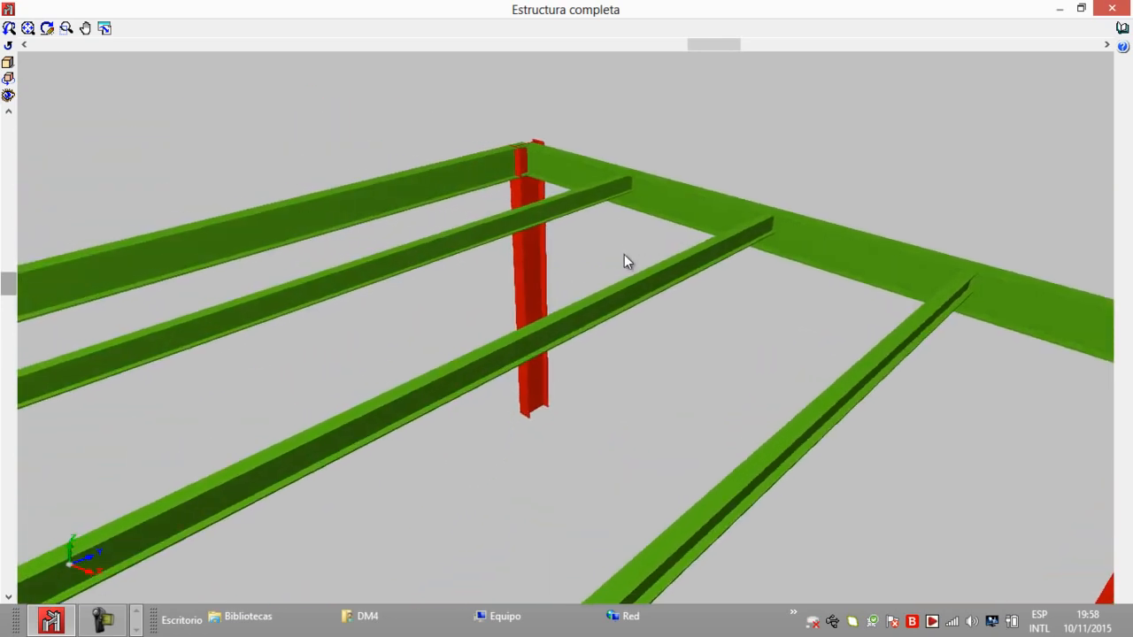
scroll(635, 289, "down", 1)
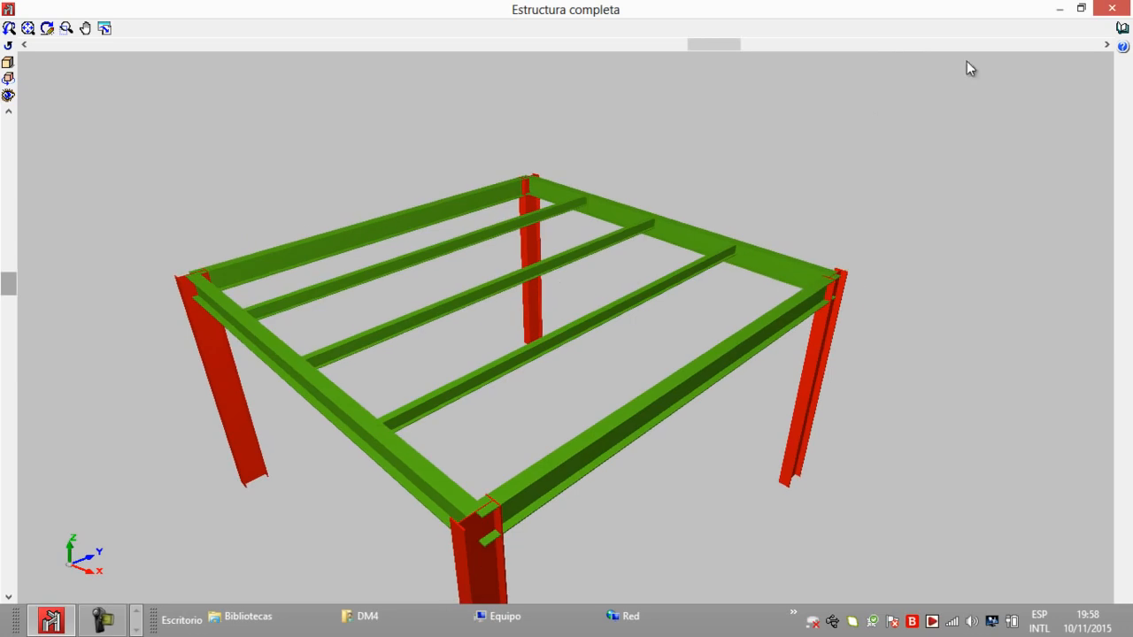
left_click(1109, 11)
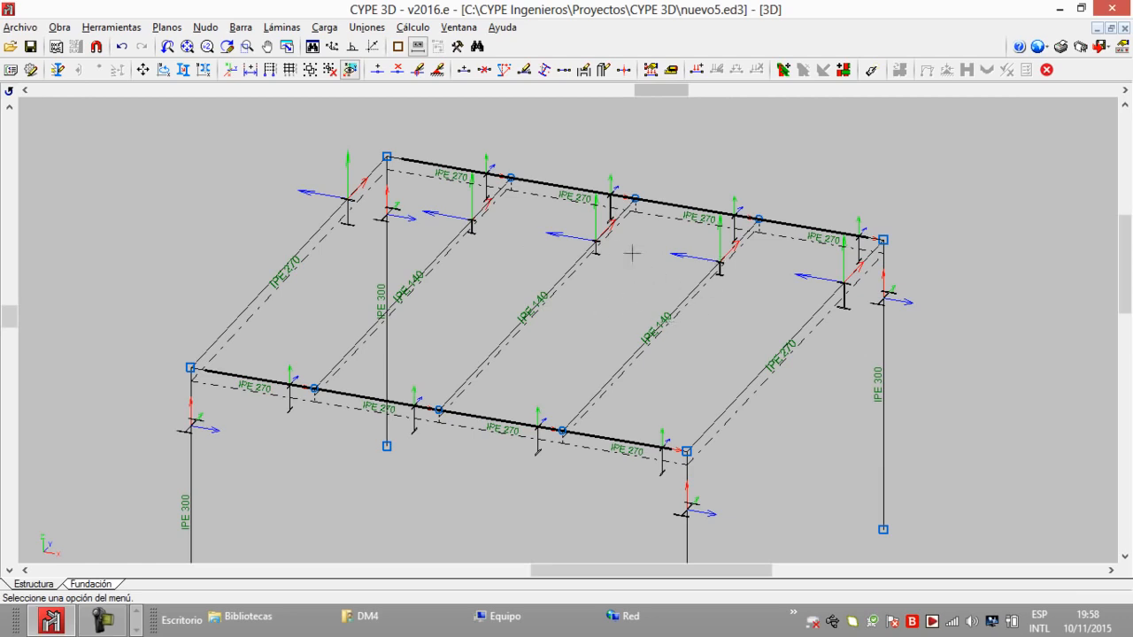
Create a new sheet (lámina) over the whole roof by outlining the four corner nodes of the perimeter beams
left_click_drag(666, 90, 648, 92)
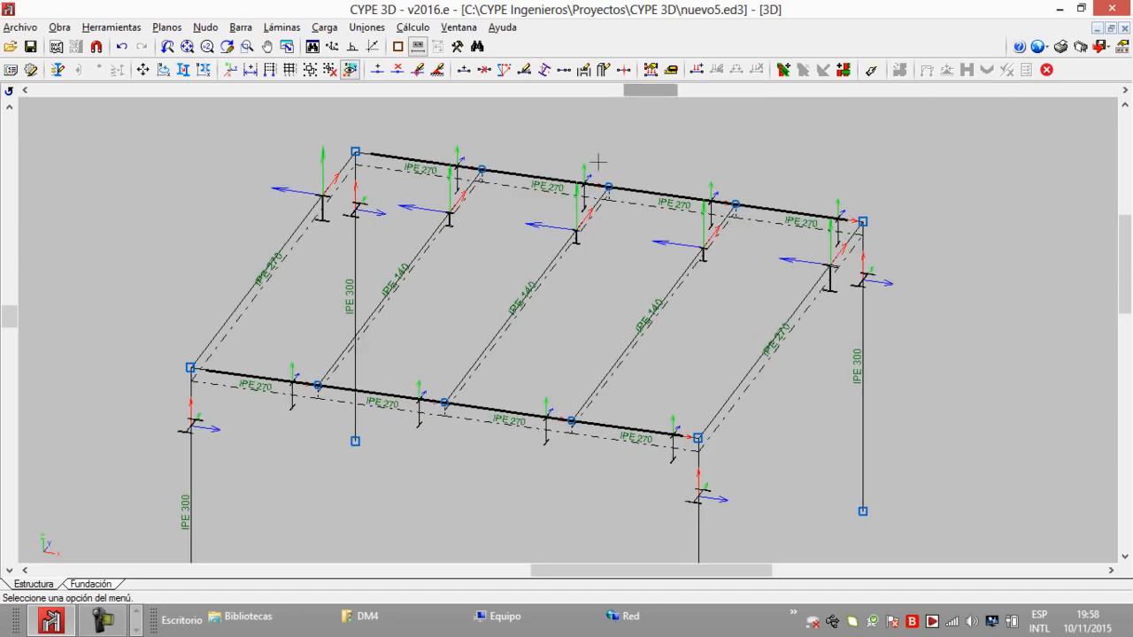
middle_click_drag(597, 159, 596, 182)
middle_click_drag(586, 251, 618, 255)
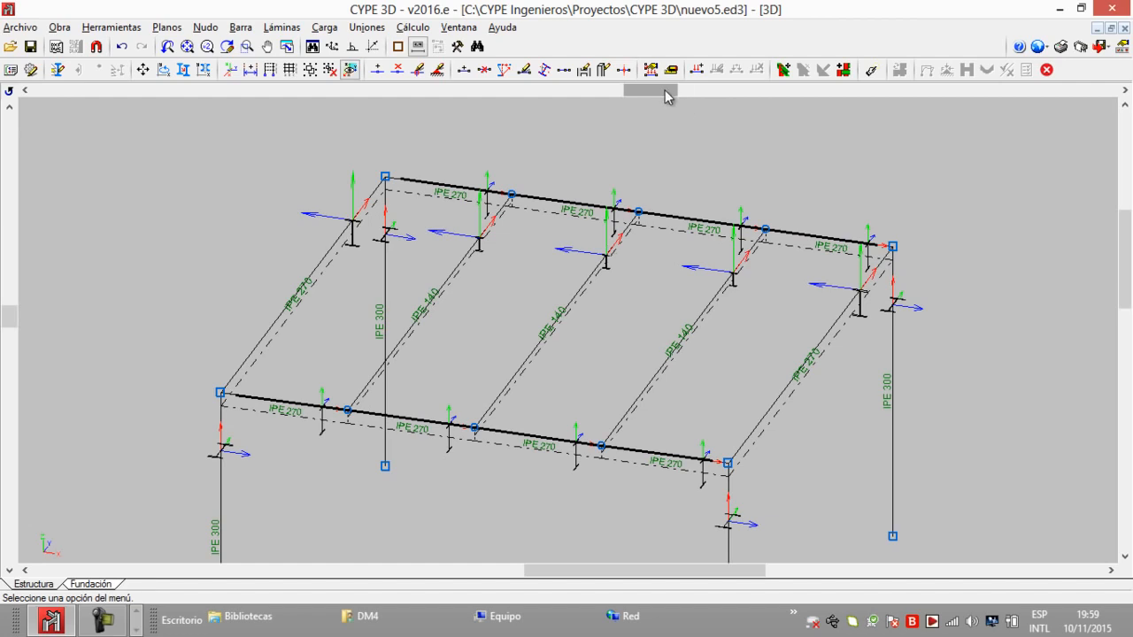
scroll(728, 196, "down", 2)
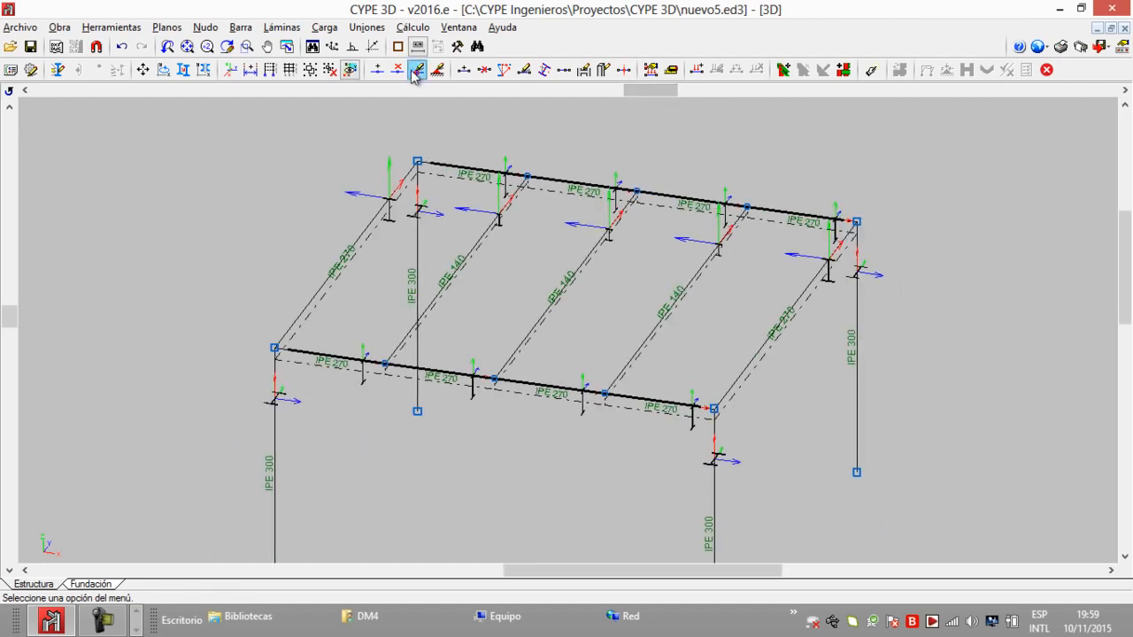
left_click(276, 30)
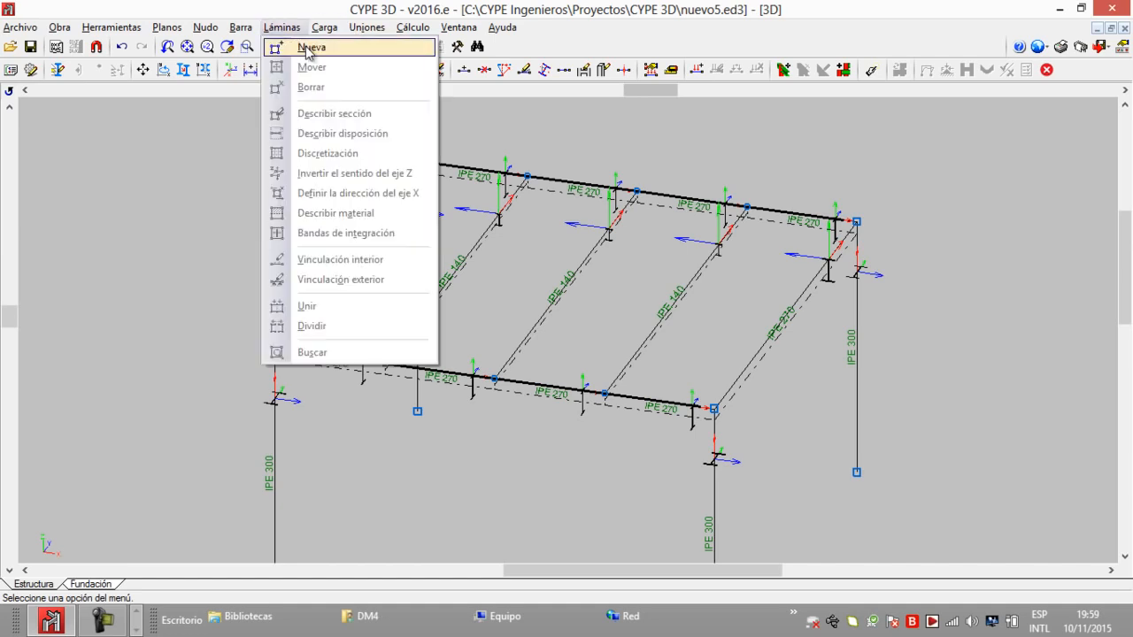
left_click(309, 49)
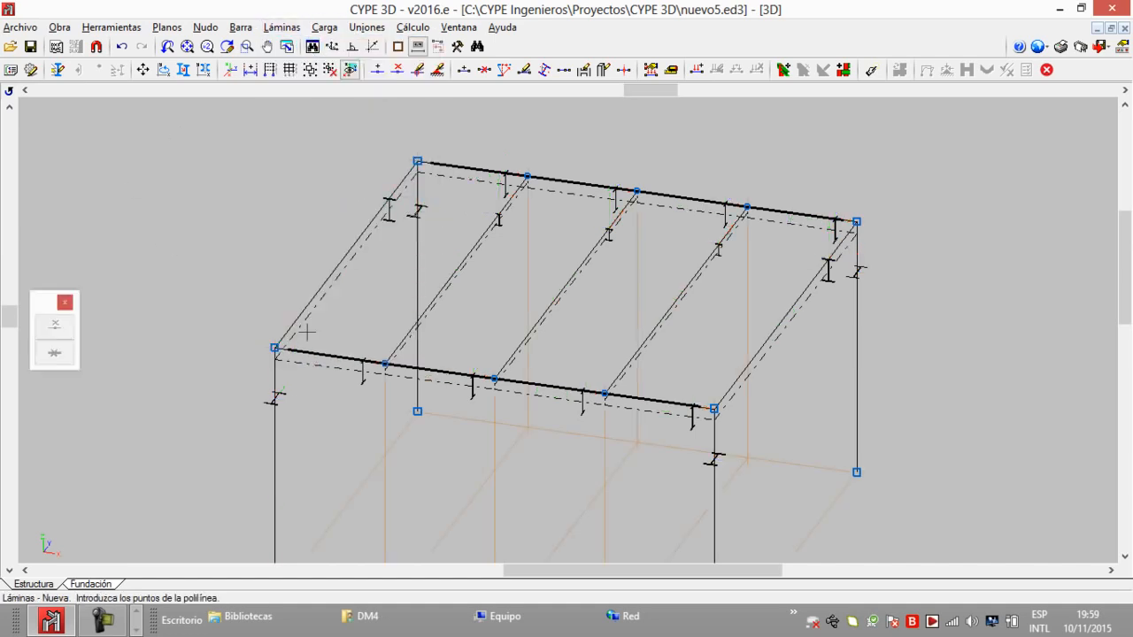
left_click(274, 348)
left_click(714, 409)
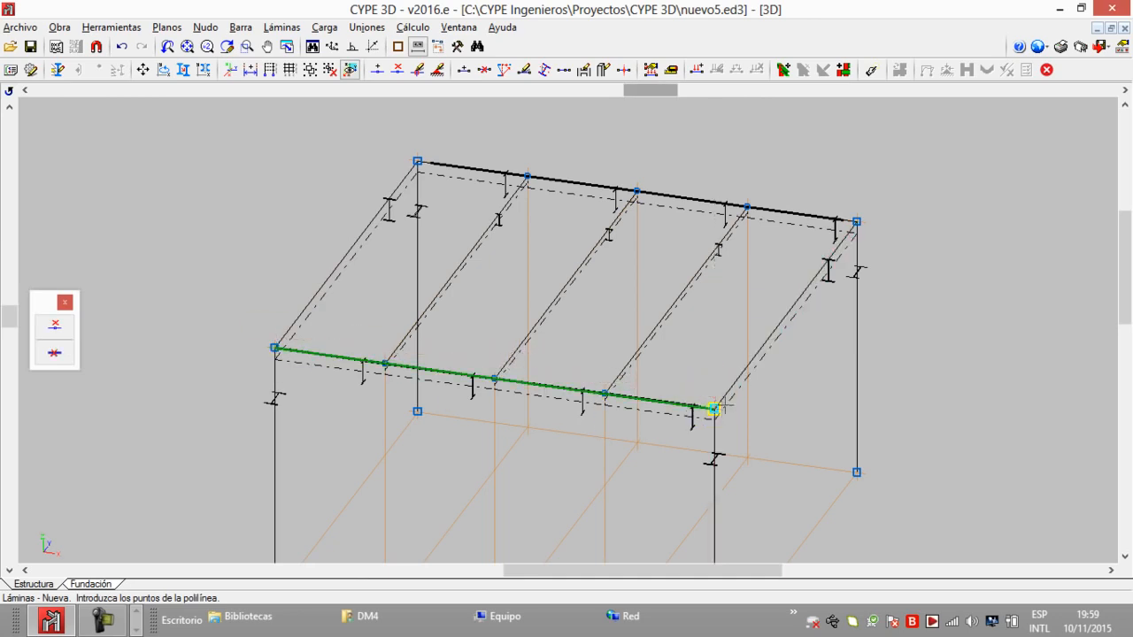
left_click(855, 223)
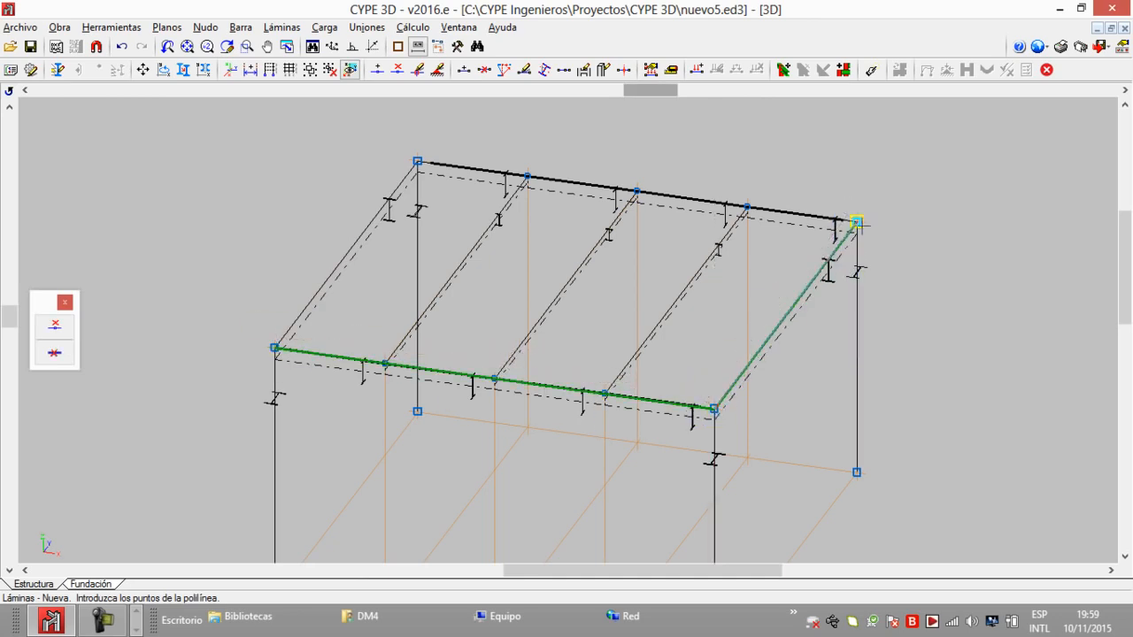
left_click(416, 162)
left_click(275, 348)
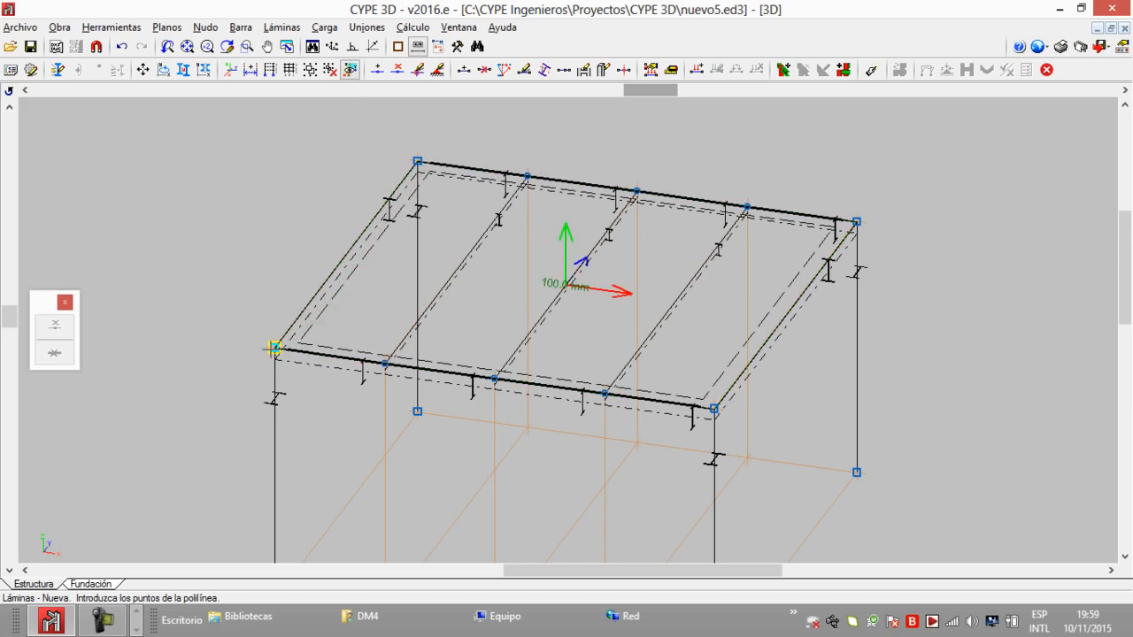
Examine how the new sheet meets the perimeter beams in the solid 3D view of the complete structure
left_click(129, 29)
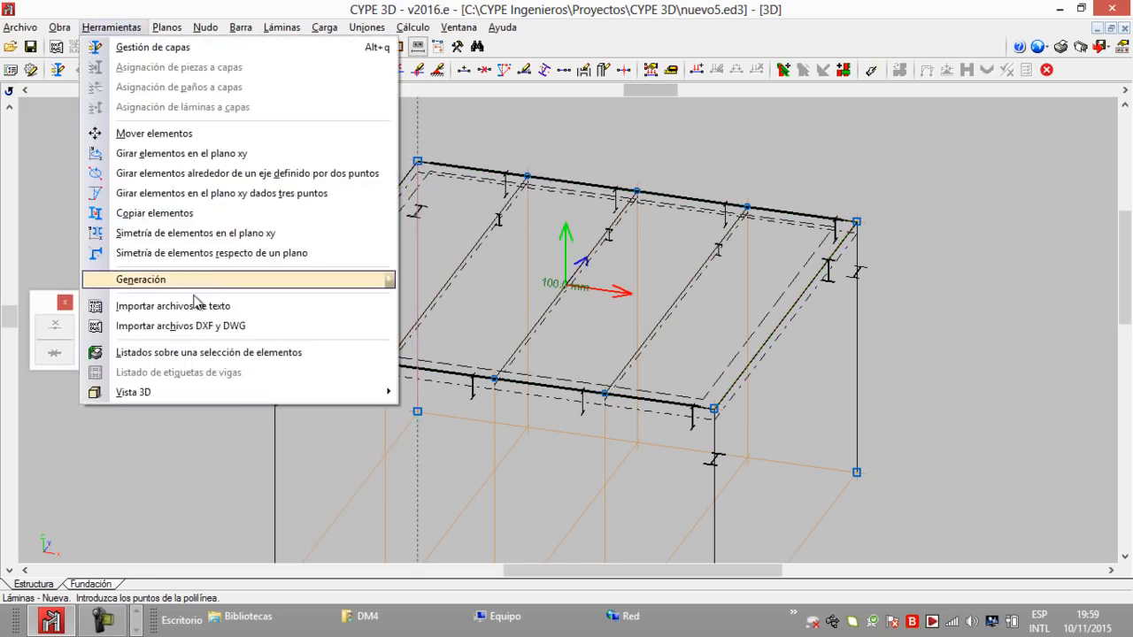
mouse_move(221, 392)
left_click(425, 393)
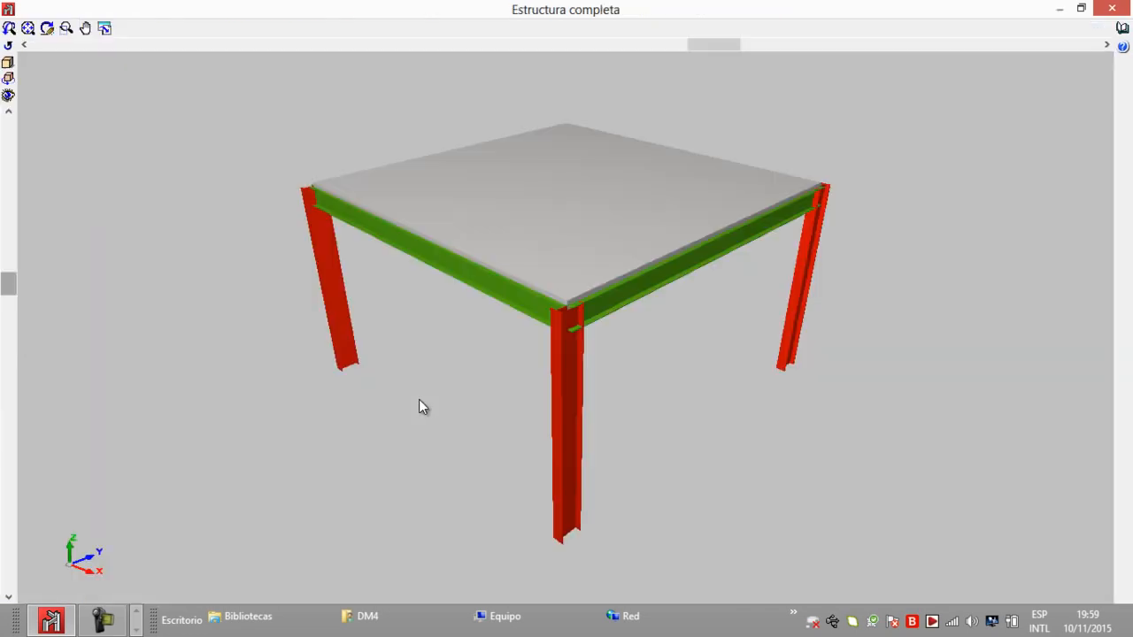
left_click_drag(477, 193, 458, 253)
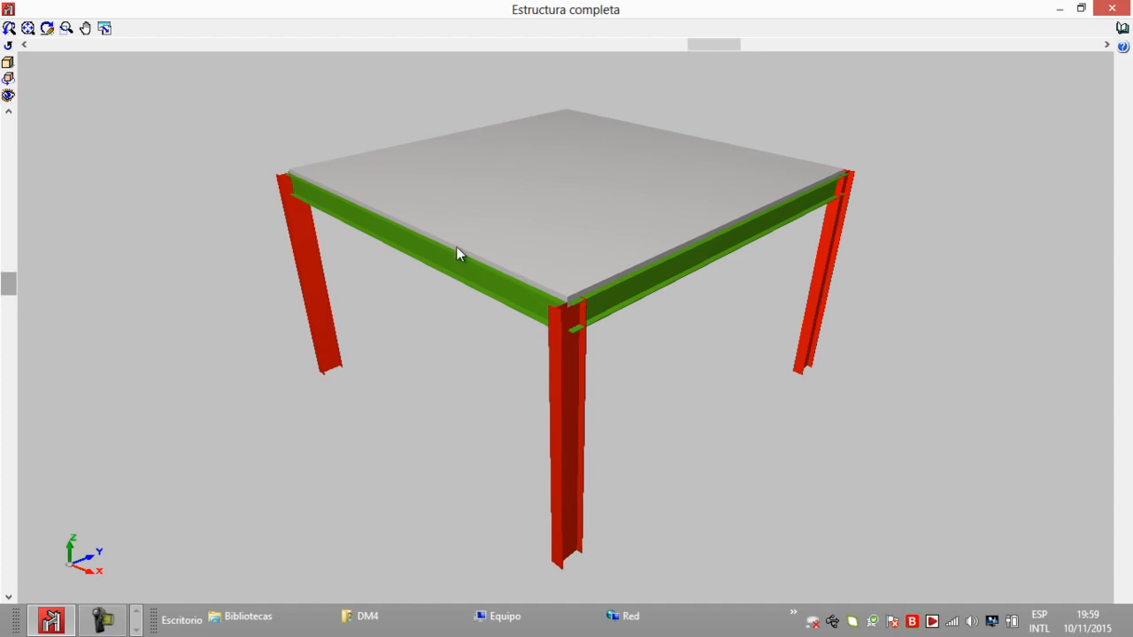
left_click(1112, 8)
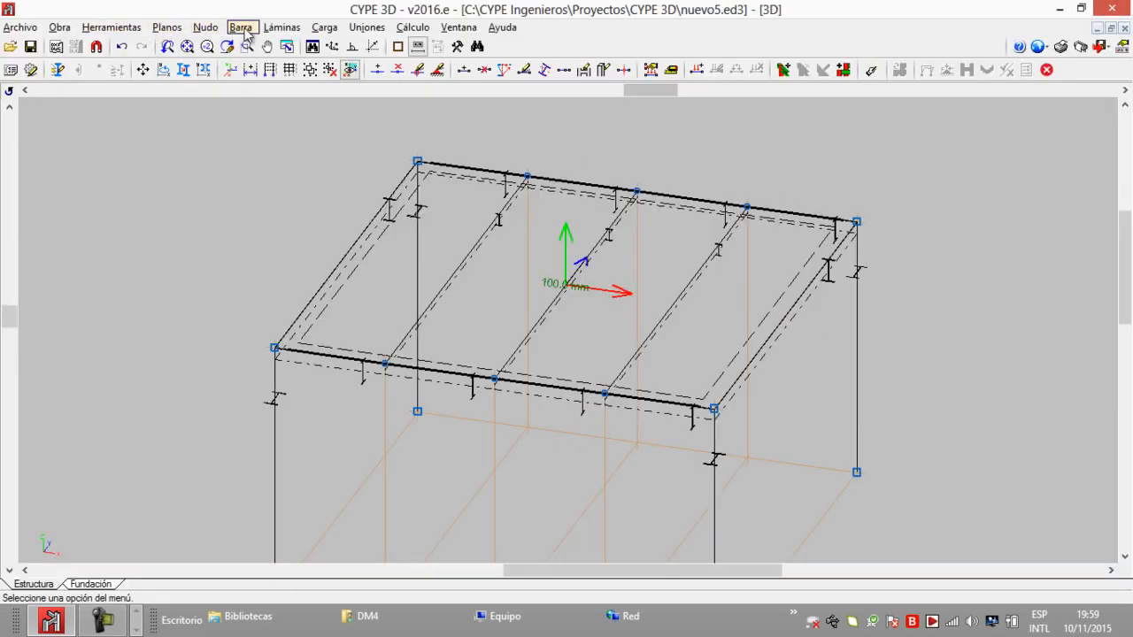
Describe the sheet's layout with a vertical offset of its central plane so that it rests on top of the beams
left_click(281, 29)
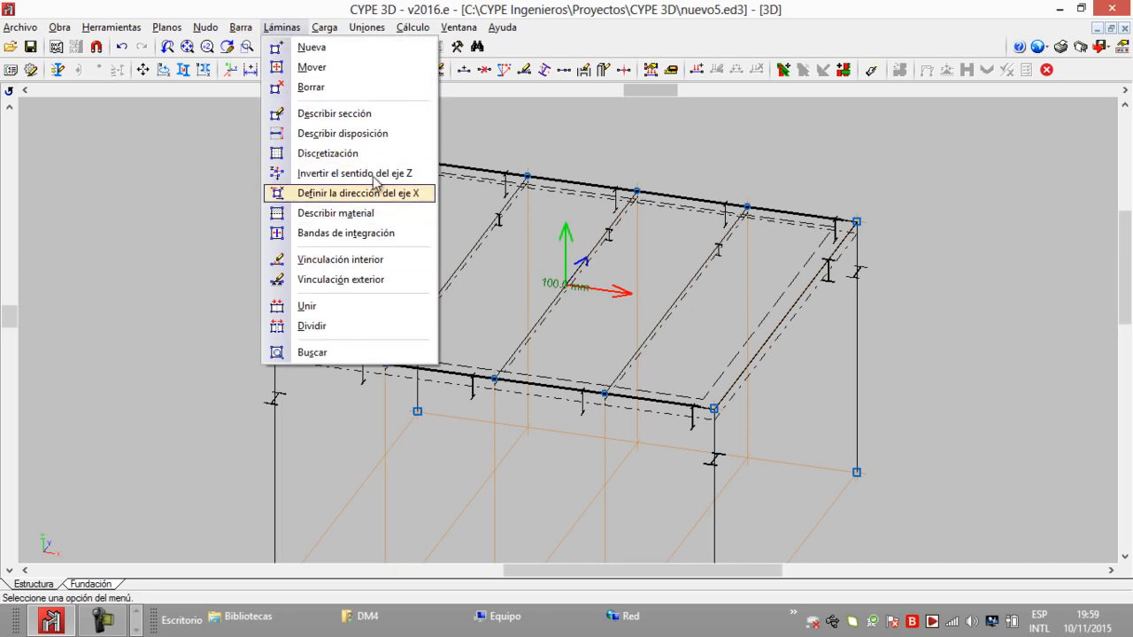
left_click(376, 133)
left_click(539, 269)
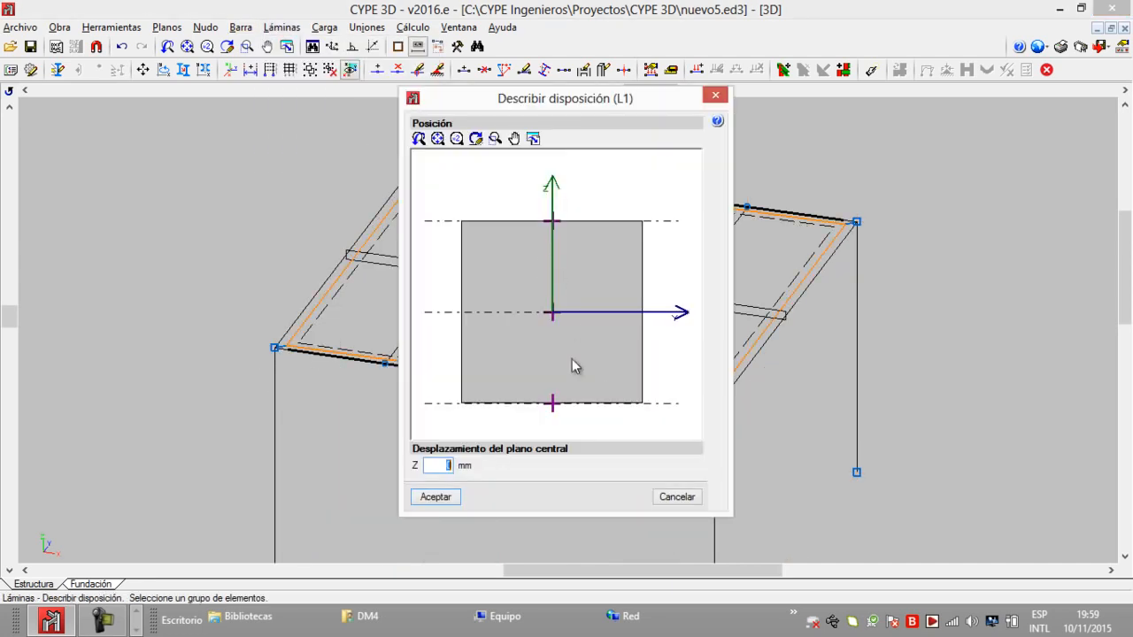
type("100")
left_click(435, 497)
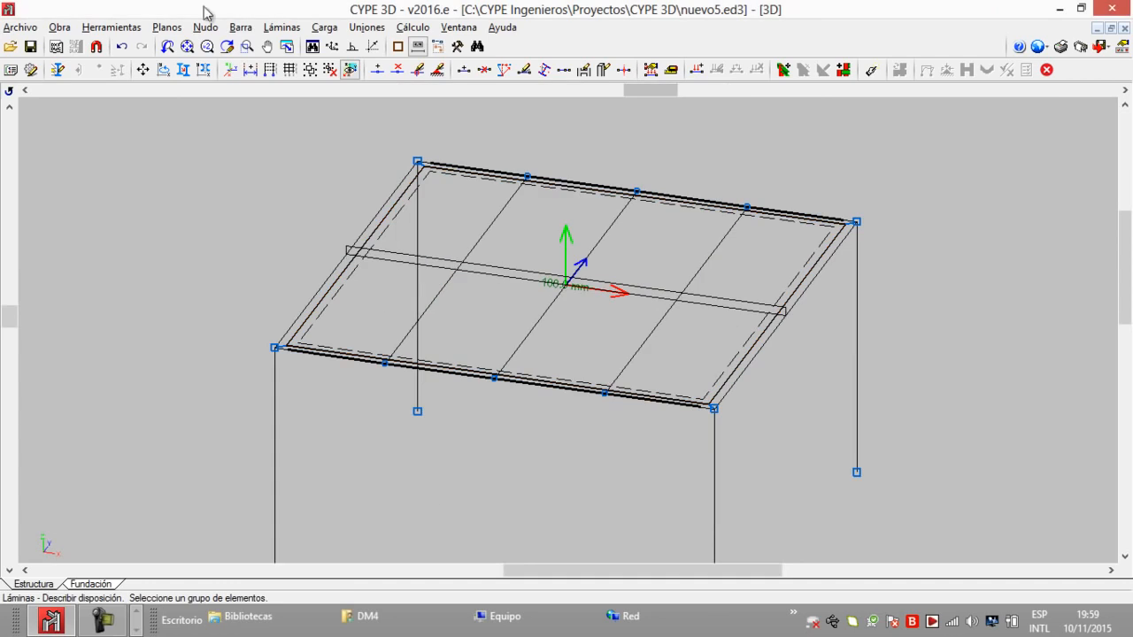
Check the offset sheet's position above the beams in the solid 3D view of the complete structure
left_click(140, 29)
mouse_move(97, 392)
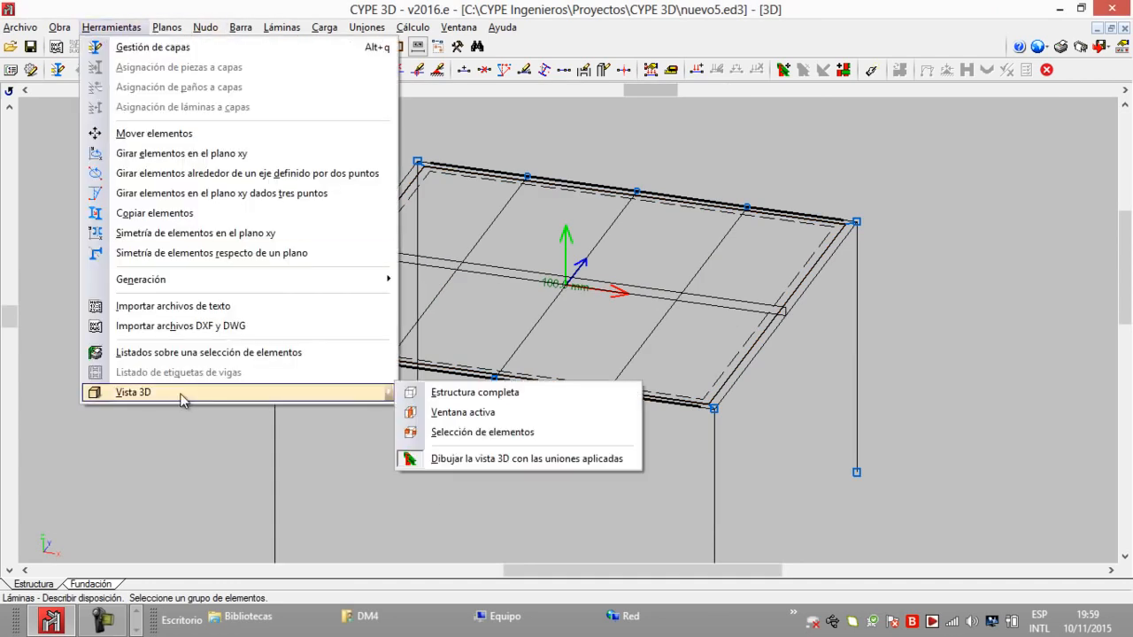
left_click(440, 395)
scroll(526, 217, "up", 4)
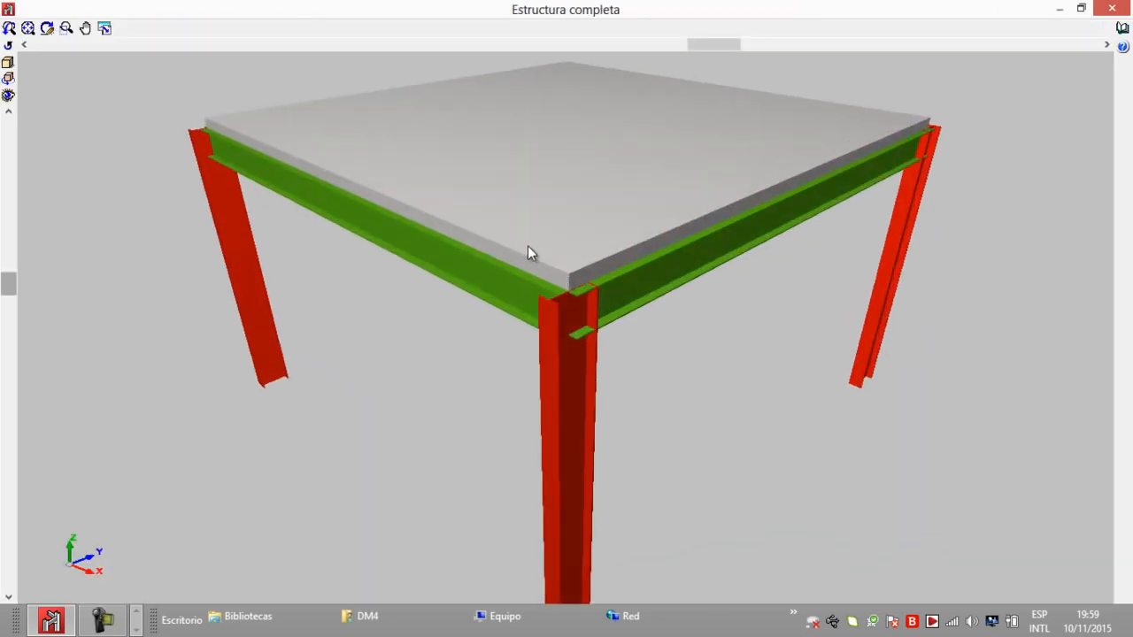
left_click(1112, 8)
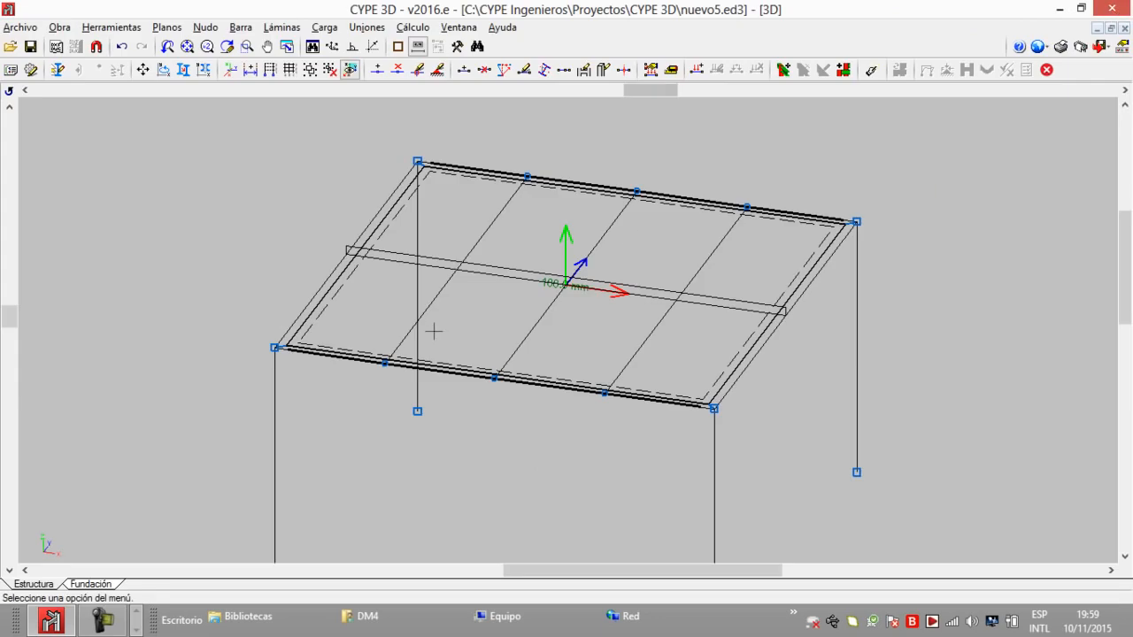
Divide the sheet into four strips along the three IPE 140 secondary beams, using their end nodes on the front and rear beams
scroll(460, 270, "up", 1)
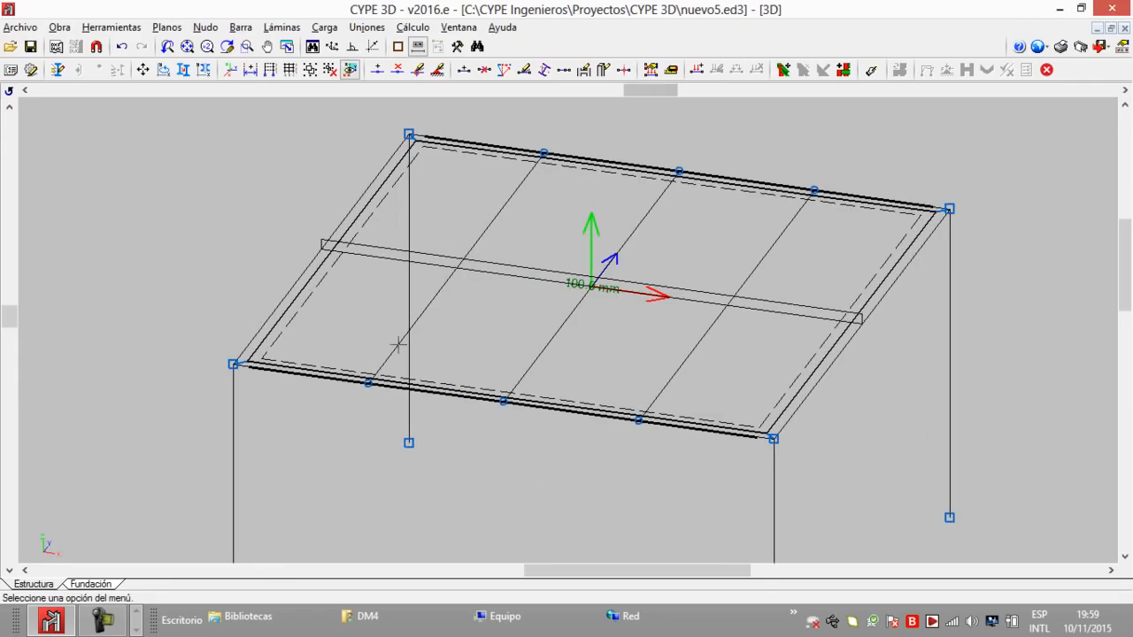
left_click(282, 28)
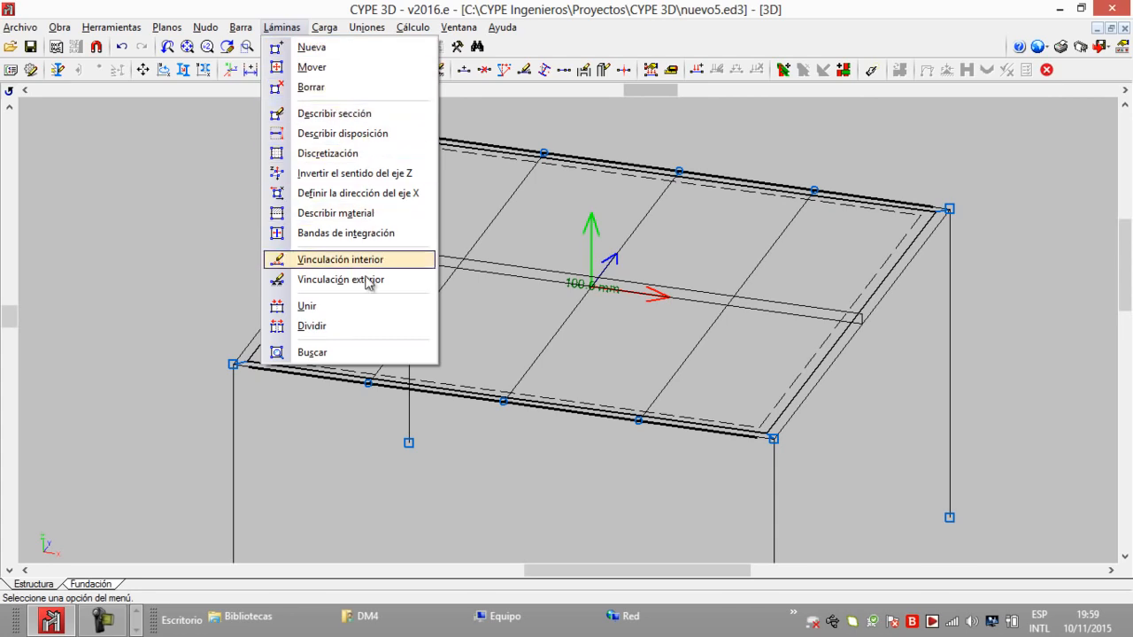
left_click(367, 324)
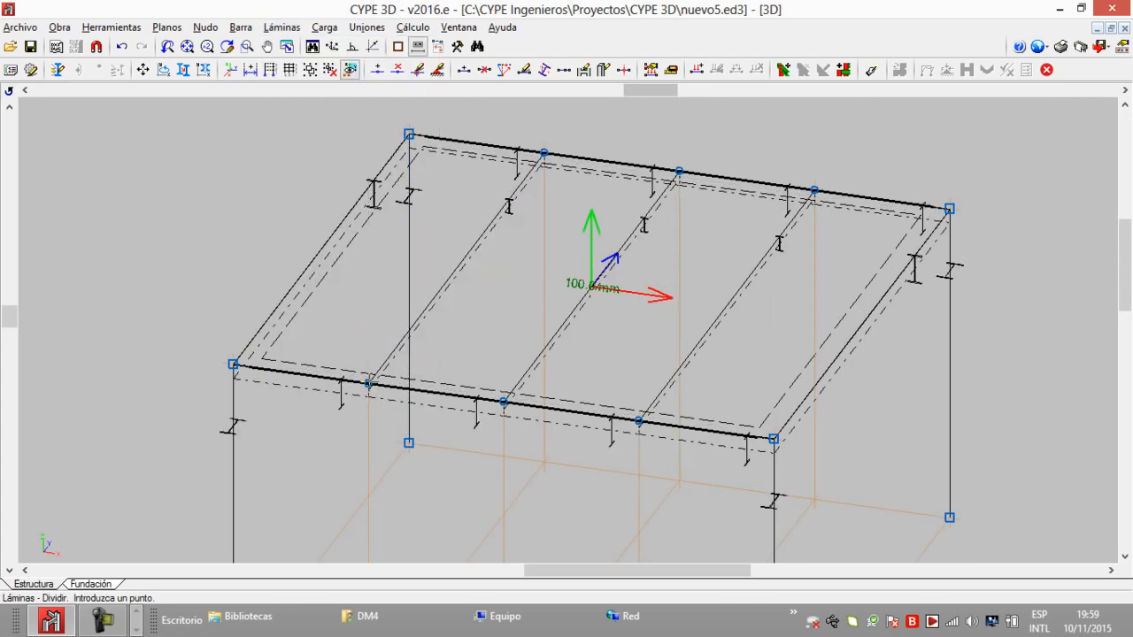
left_click(543, 153)
left_click(504, 402)
left_click(679, 171)
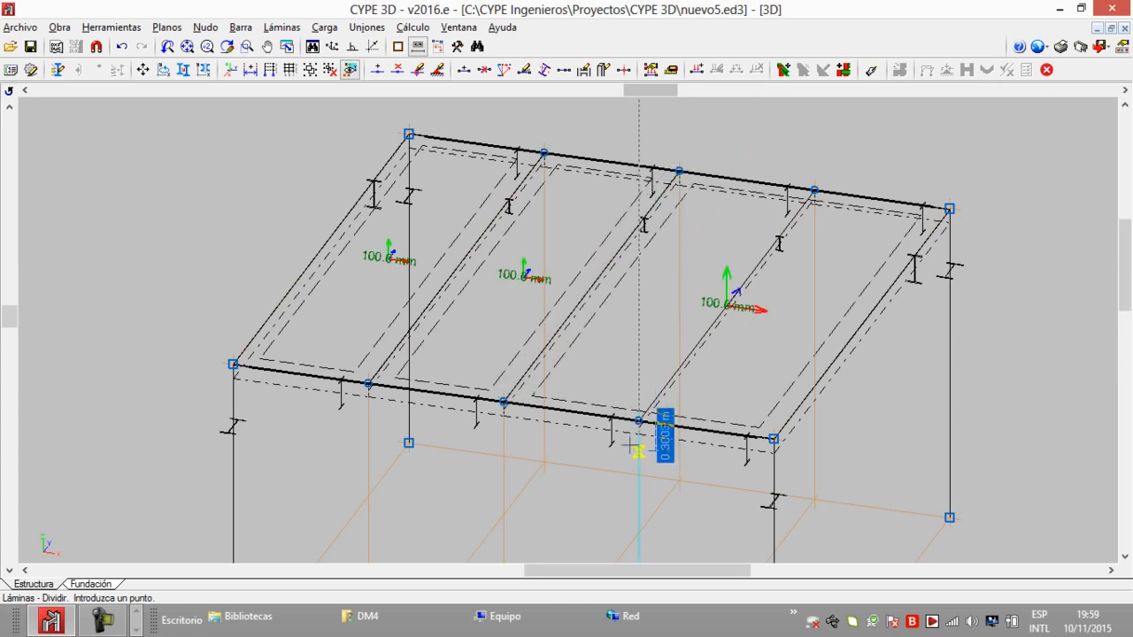
left_click(638, 421)
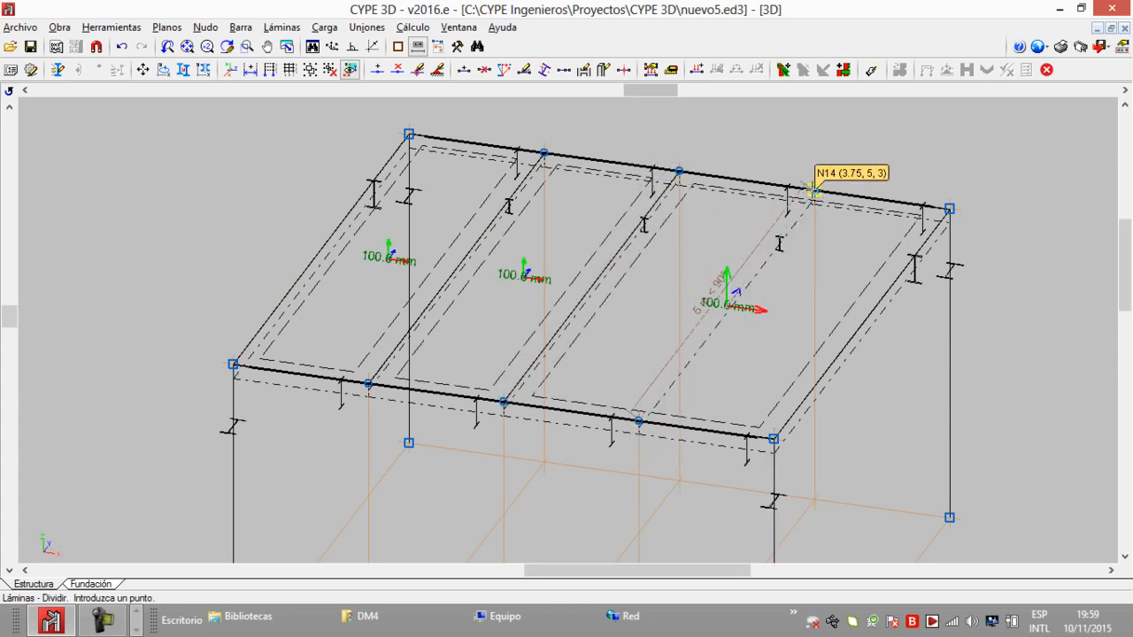
left_click(812, 191)
Examine the divided sheets and how their edges follow the secondary beams and intermediate nodes
scroll(733, 157, "down", 2)
middle_click_drag(670, 168, 643, 214)
scroll(505, 297, "up", 1)
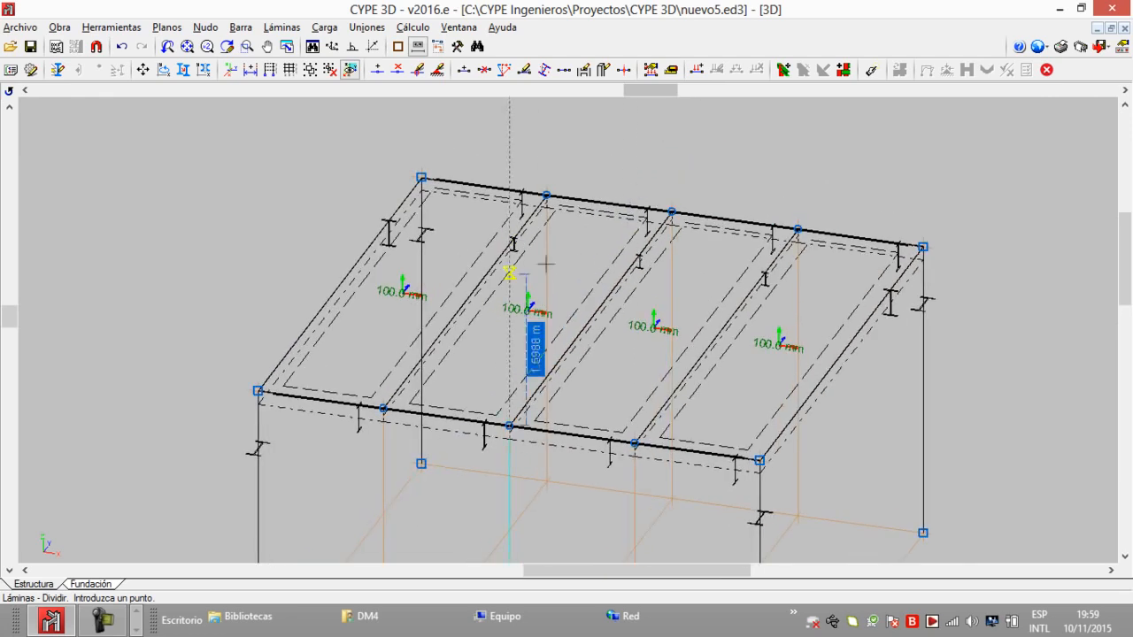
scroll(505, 297, "up", 1)
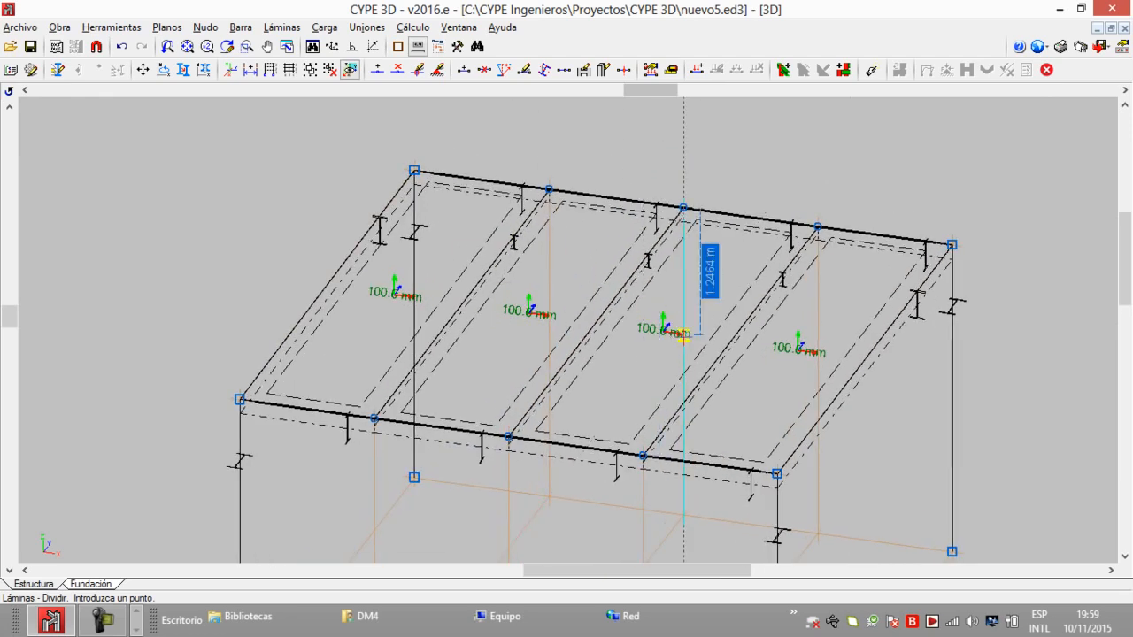
middle_click_drag(709, 266, 685, 248)
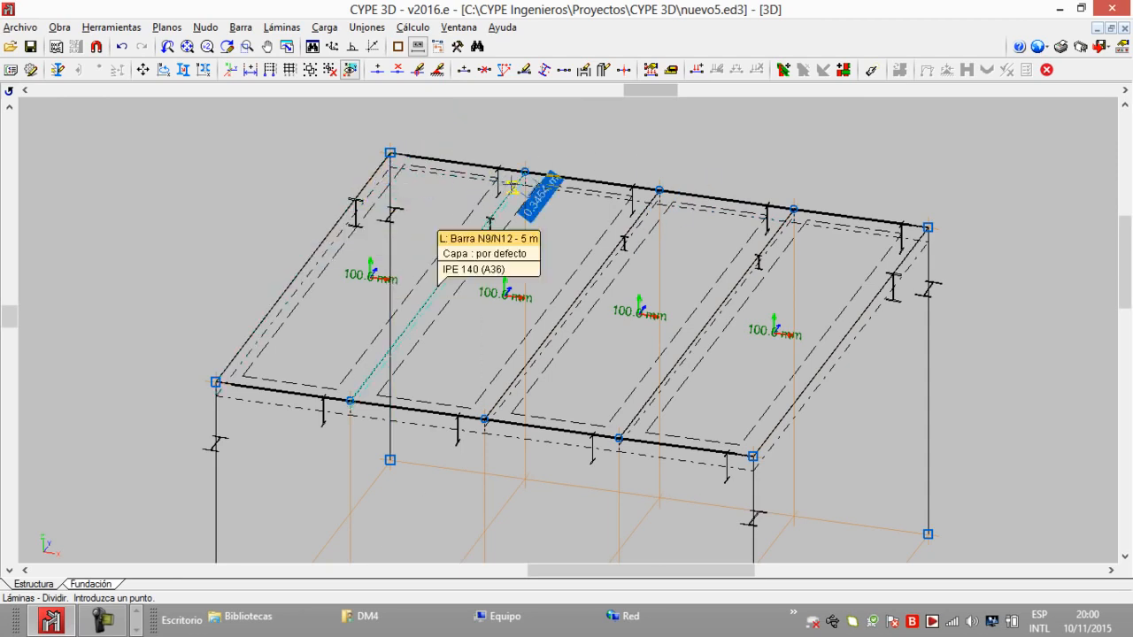
middle_click_drag(619, 221, 598, 225)
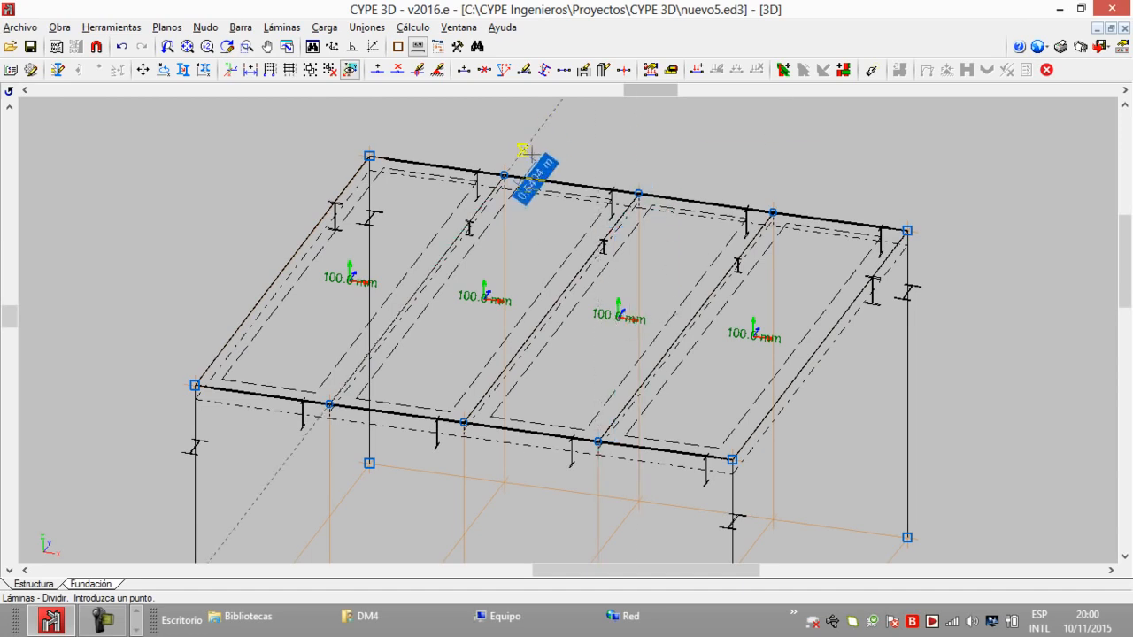
middle_click_drag(526, 157, 529, 172)
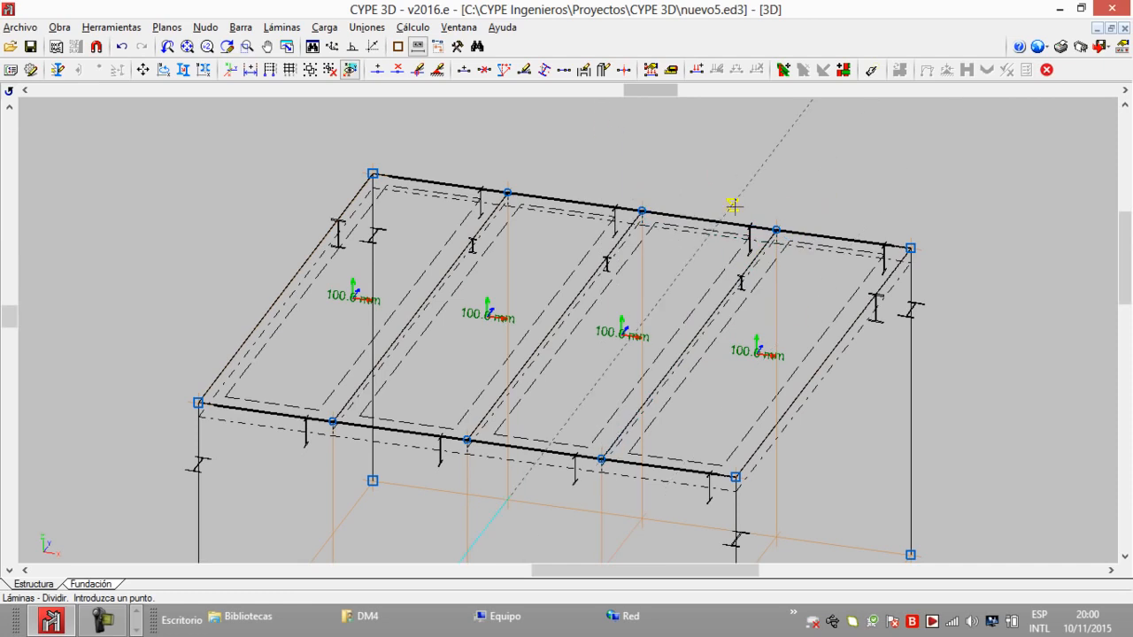
scroll(728, 222, "down", 4)
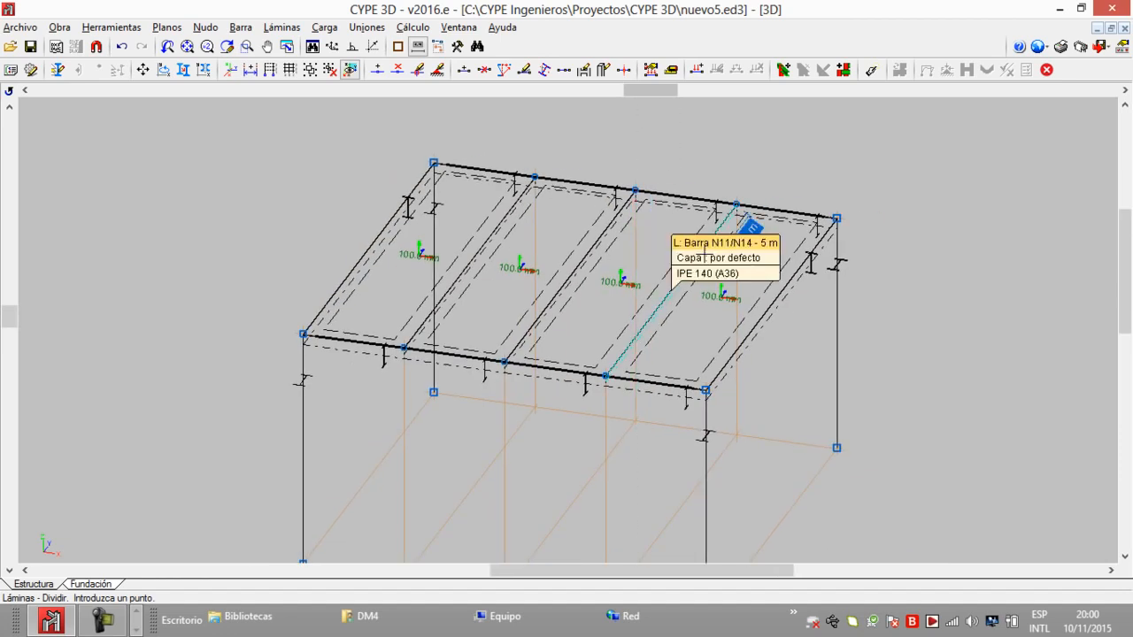
Delete all four sheets from the roof
left_click(274, 30)
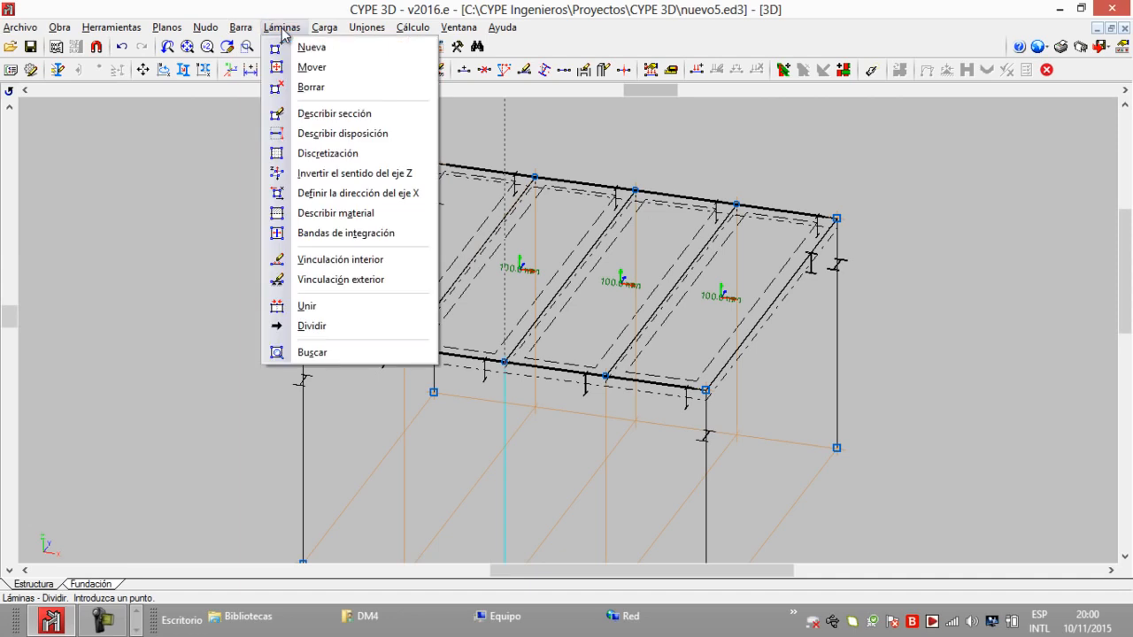
left_click(317, 88)
left_click(220, 356)
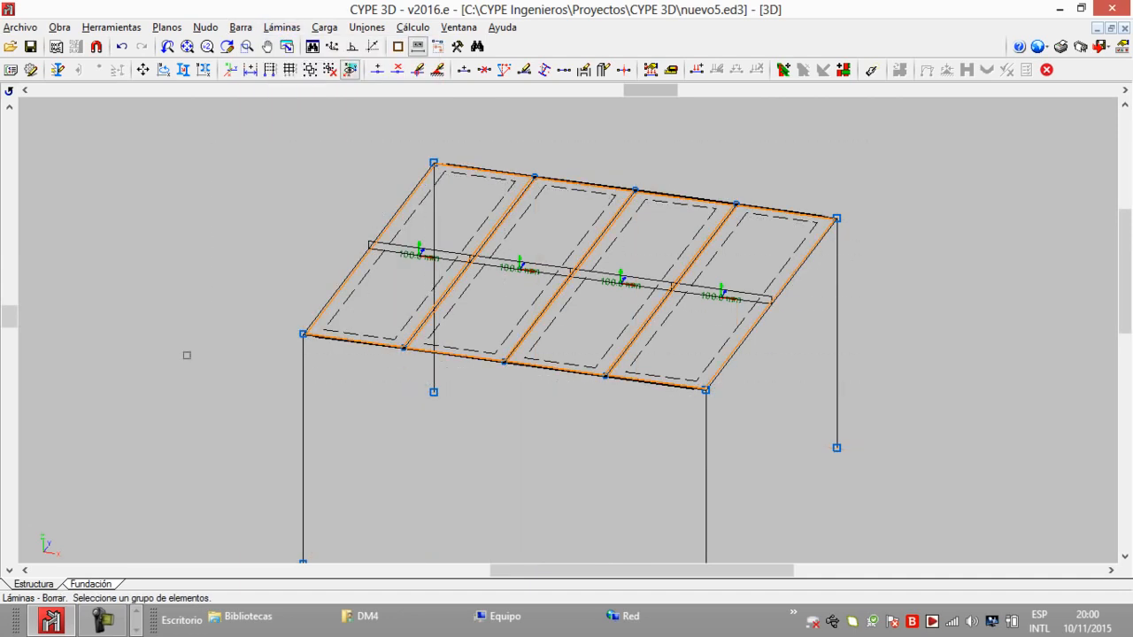
right_click(154, 316)
Define one load panel over the whole roof through its four corner nodes, distributing surface loads parallel to the front beam
middle_click_drag(274, 283, 459, 230)
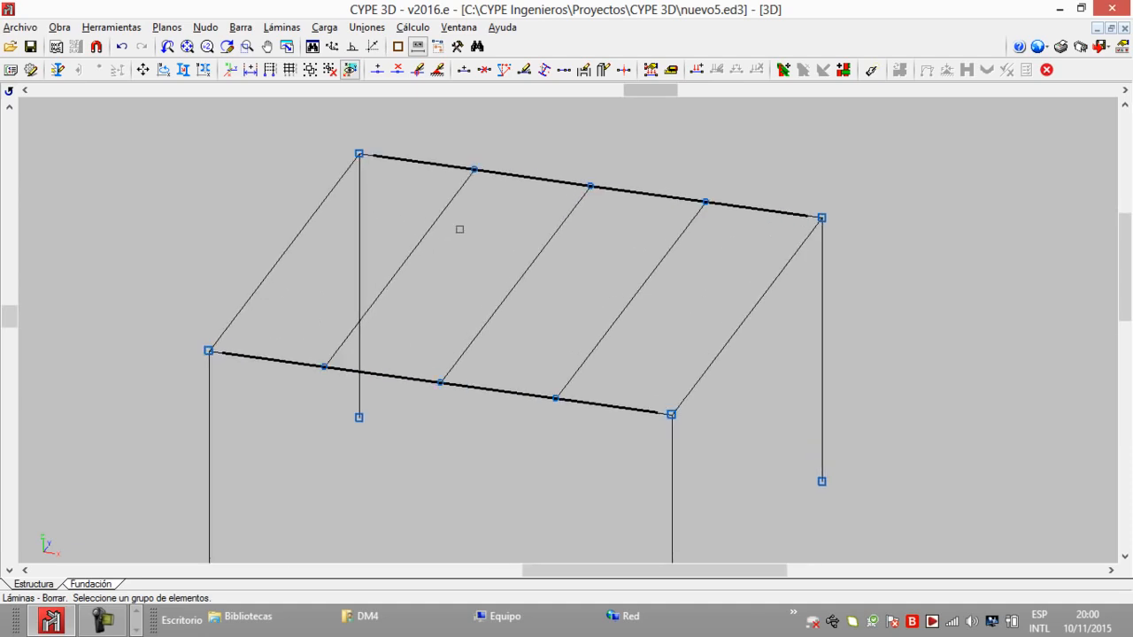
left_click(324, 27)
left_click(469, 368)
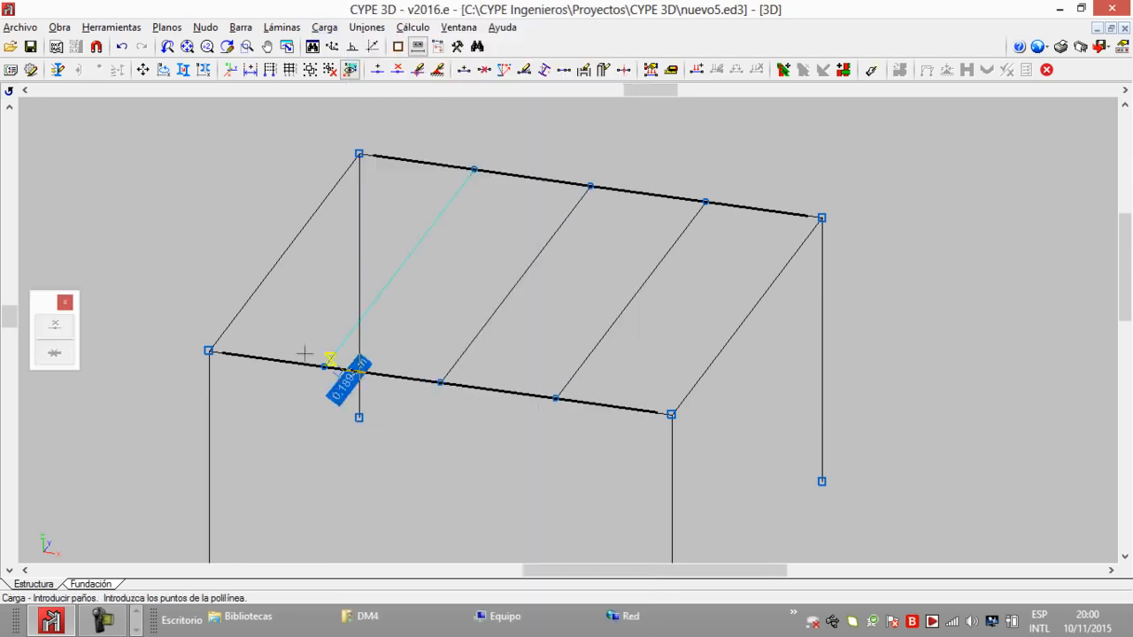
left_click(208, 350)
left_click(359, 153)
left_click(821, 217)
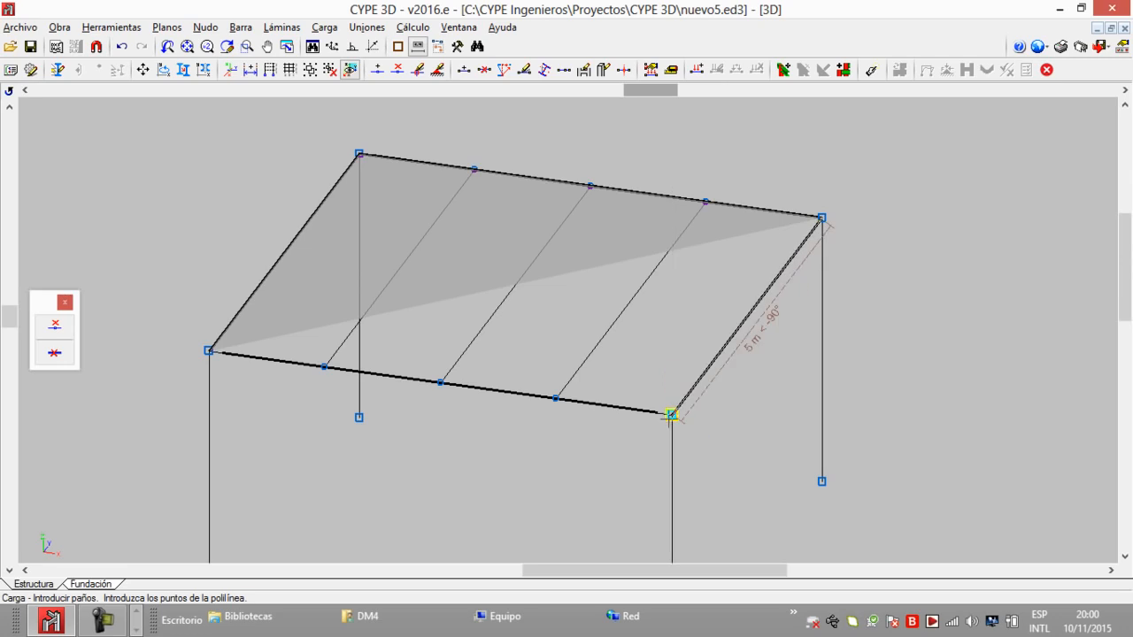
left_click(671, 413)
left_click(208, 350)
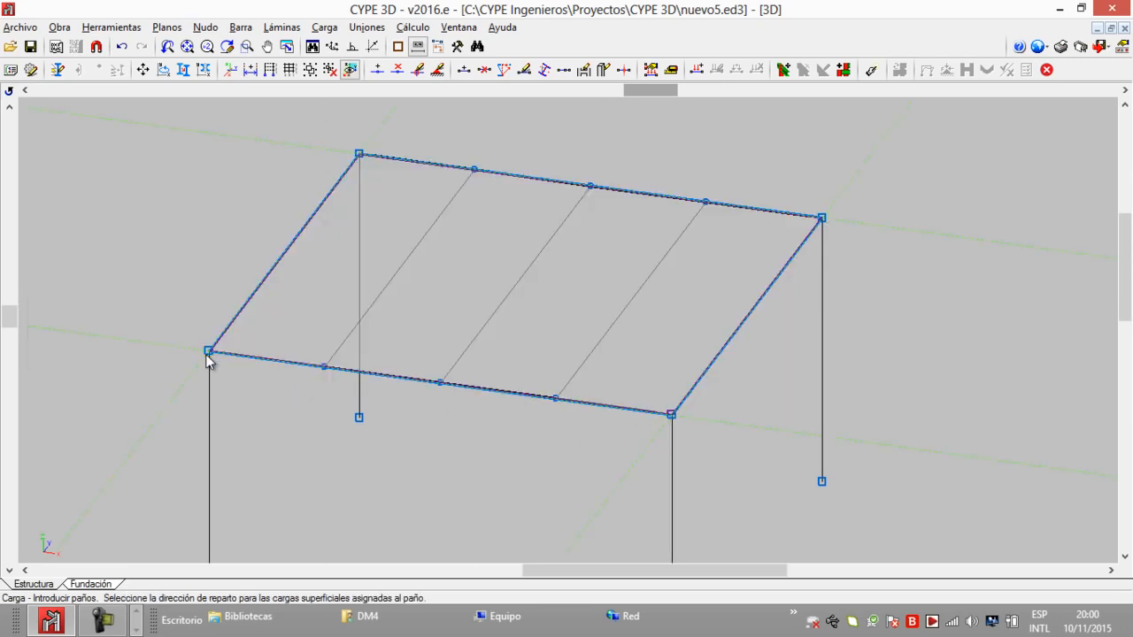
left_click(301, 370)
Assign the roof panel a vertical downward load of 0.2 under the Peso propio hypothesis
left_click(389, 191)
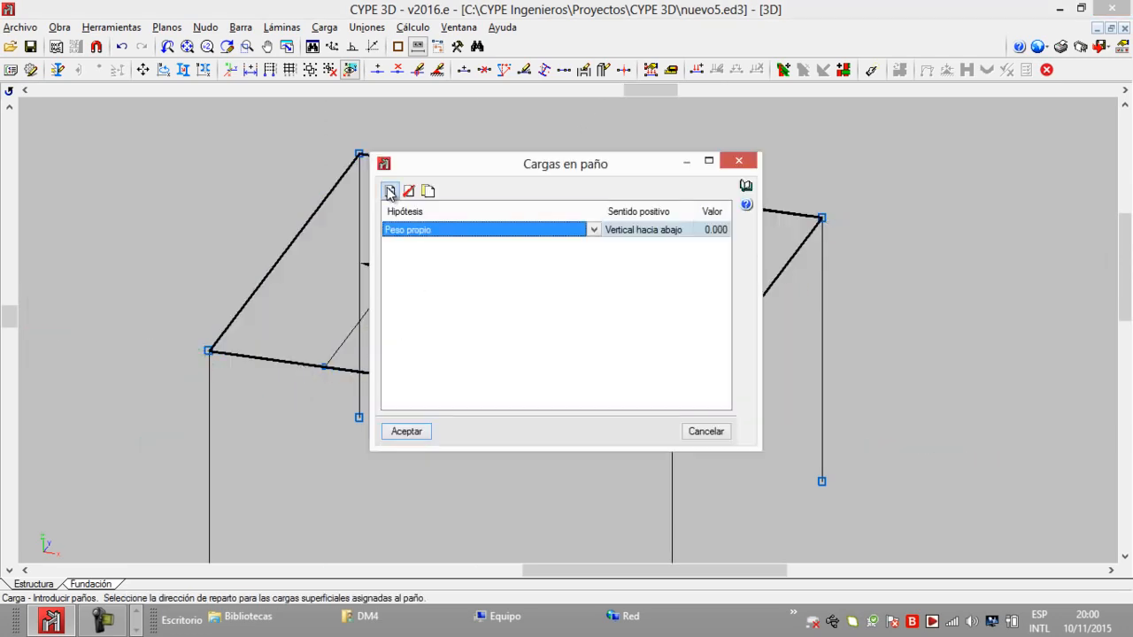
left_click(582, 232)
left_click(594, 236)
left_click(406, 431)
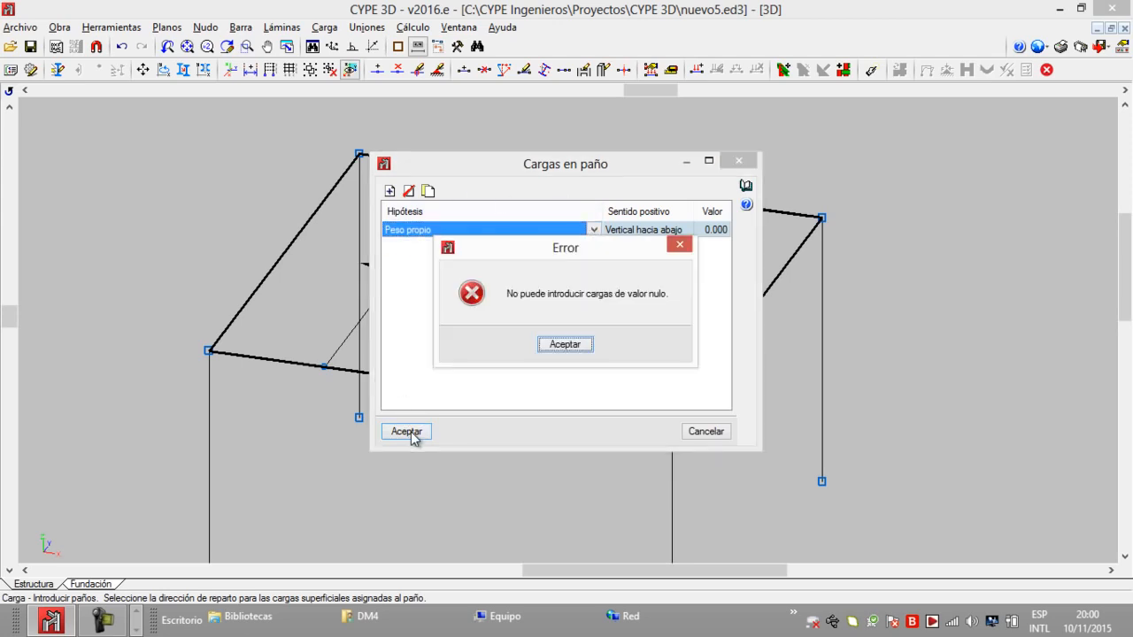
left_click(561, 342)
double_click(725, 236)
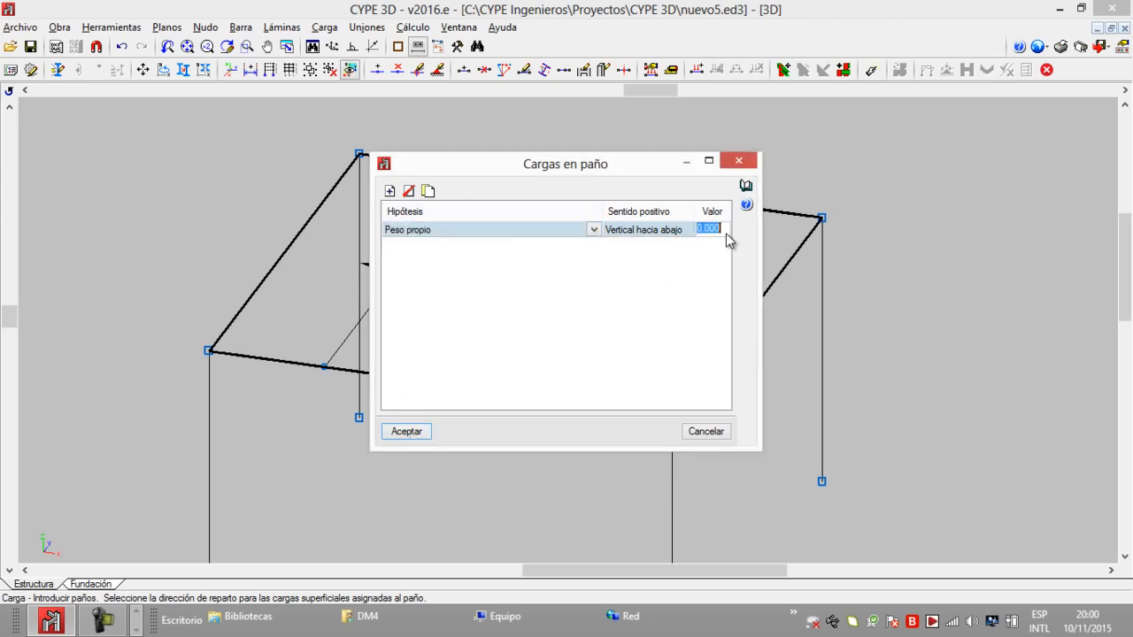
type("0.2")
left_click(409, 433)
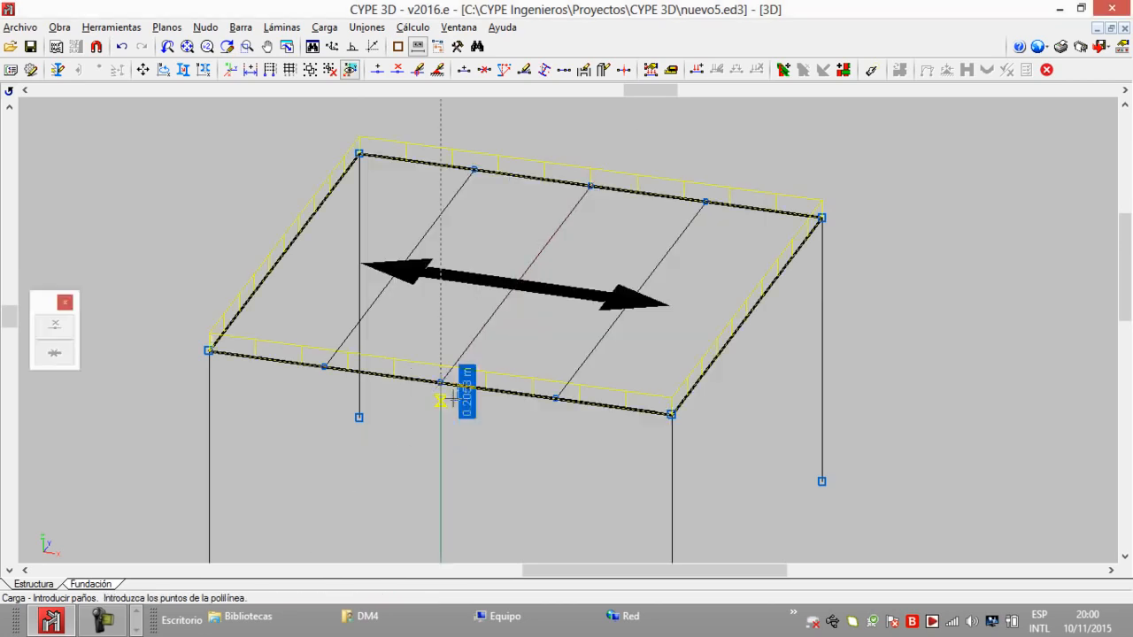
Add an additional permanent load (Cargas permanentes) hypothesis to the project's general data, keeping its default reference
left_click(60, 27)
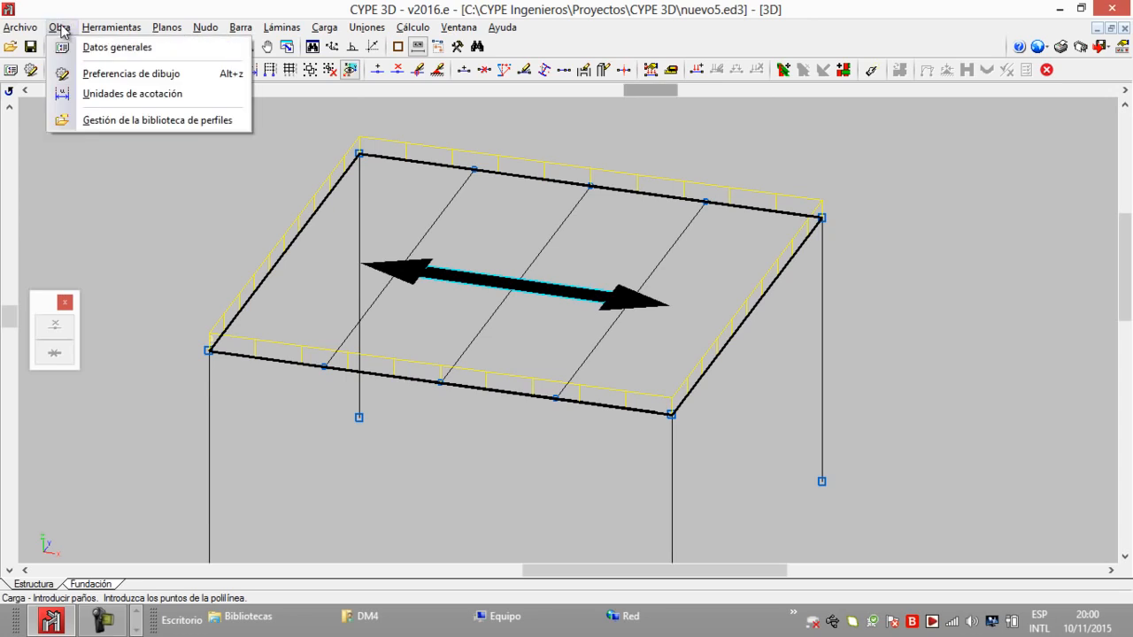
left_click(74, 49)
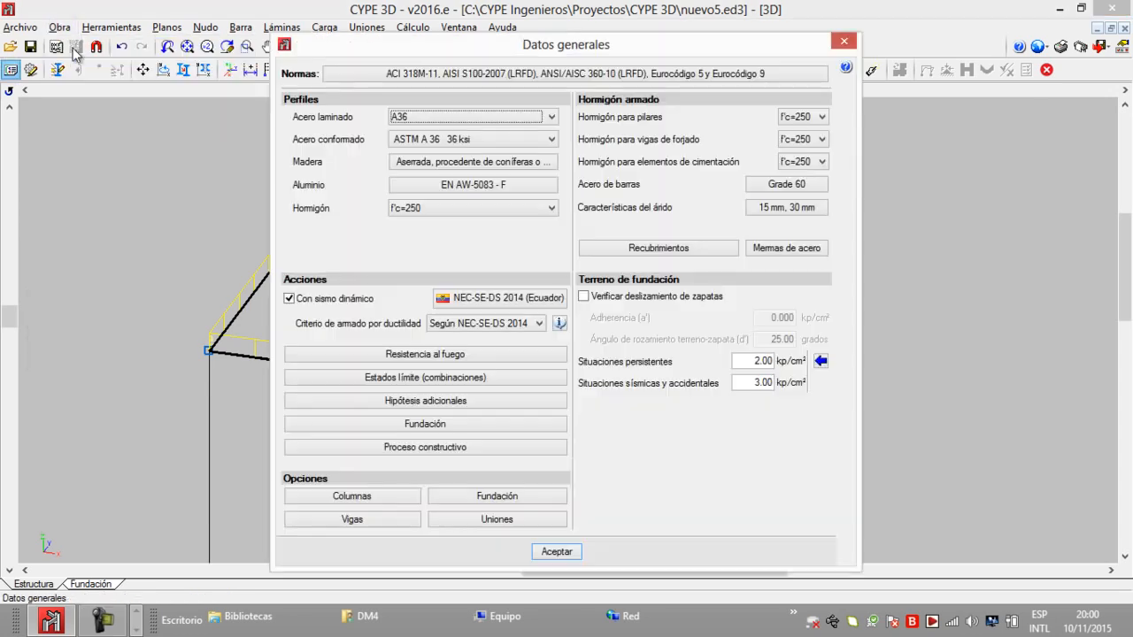
left_click(420, 402)
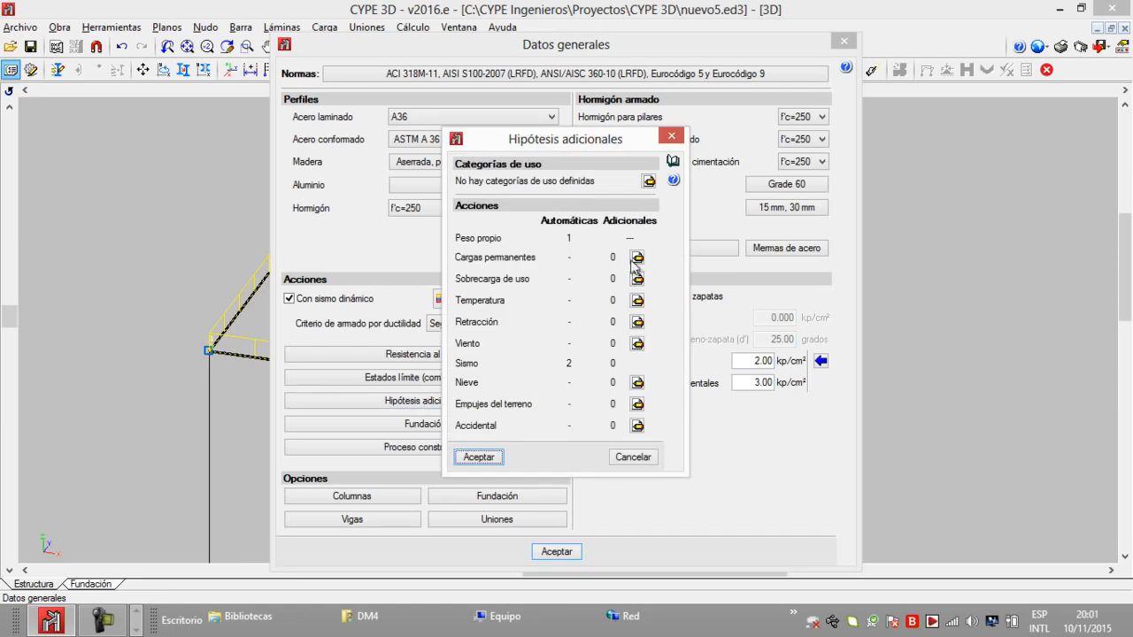
left_click(636, 258)
left_click(469, 242)
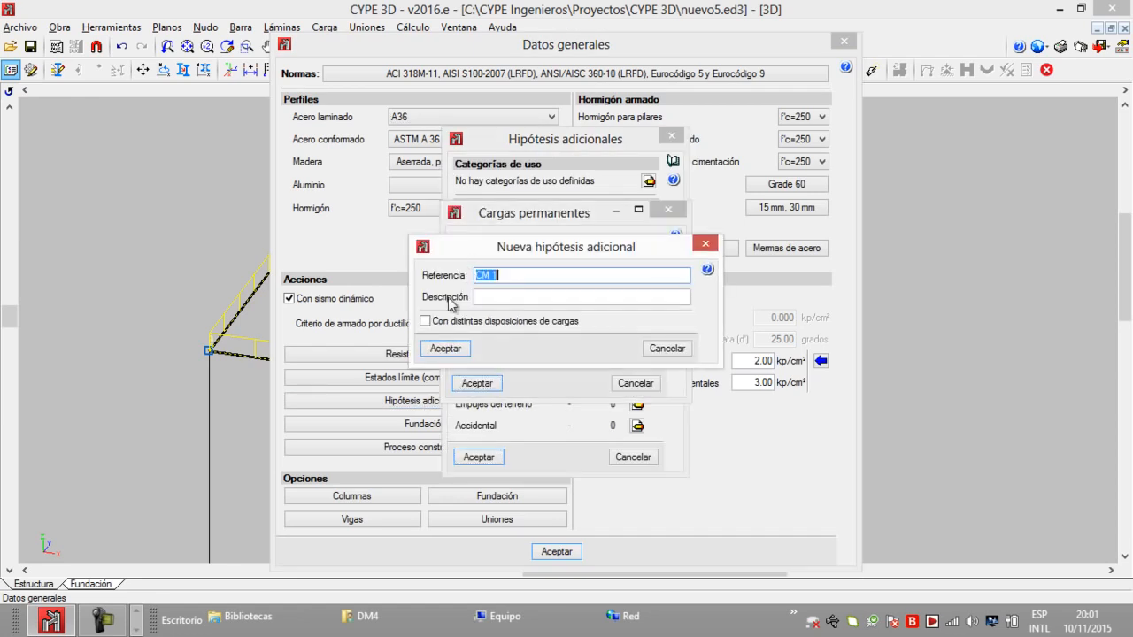
left_click(442, 349)
left_click(472, 383)
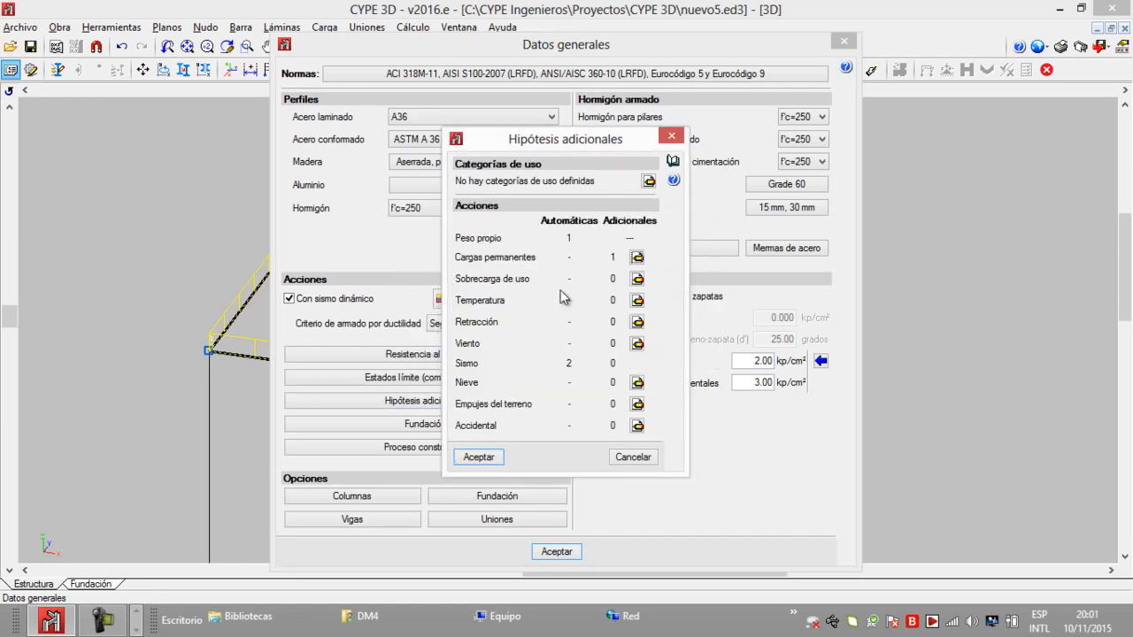
Add a live load (Sobrecarga de uso) hypothesis under the General use category and accept the general data
left_click(638, 277)
left_click(566, 345)
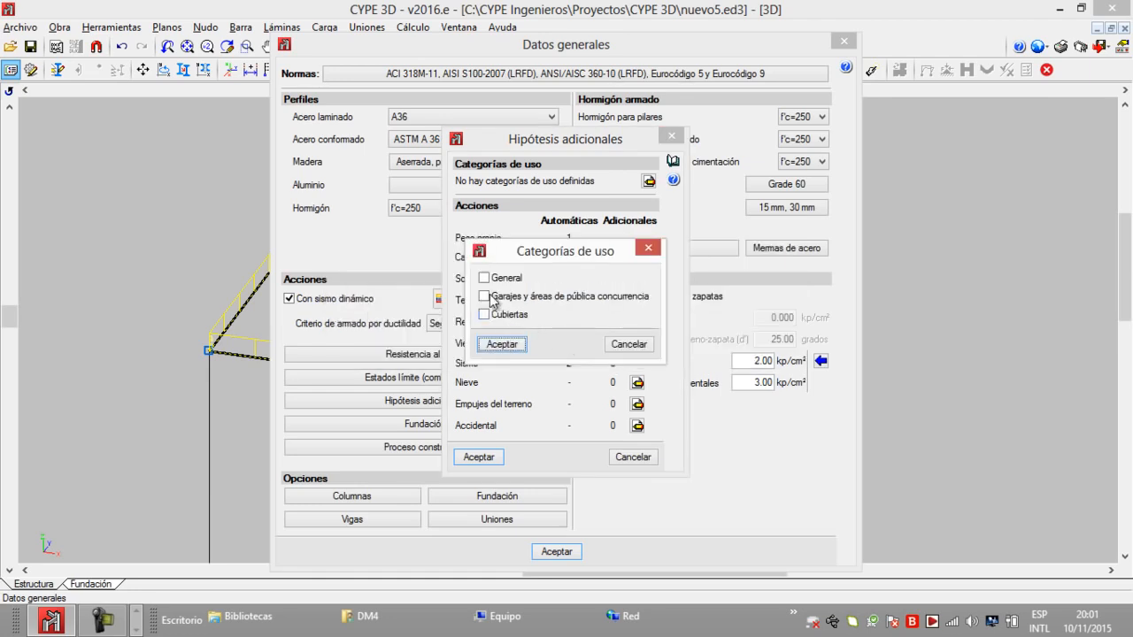
left_click(484, 278)
left_click(510, 350)
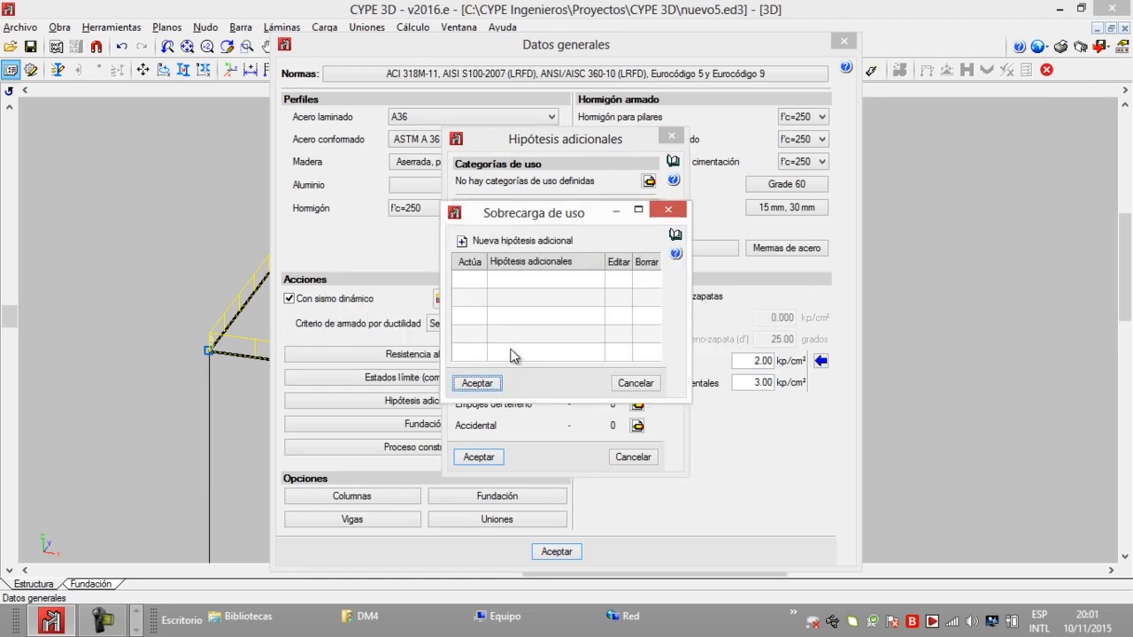
left_click(487, 245)
left_click(444, 349)
left_click(489, 382)
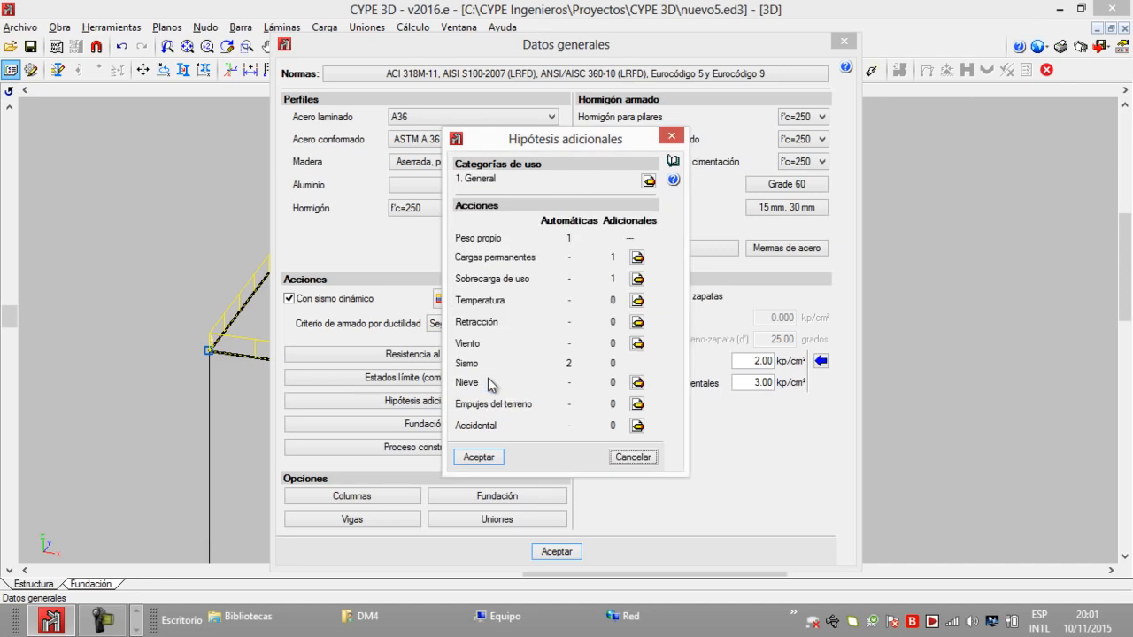
left_click(488, 456)
left_click(556, 551)
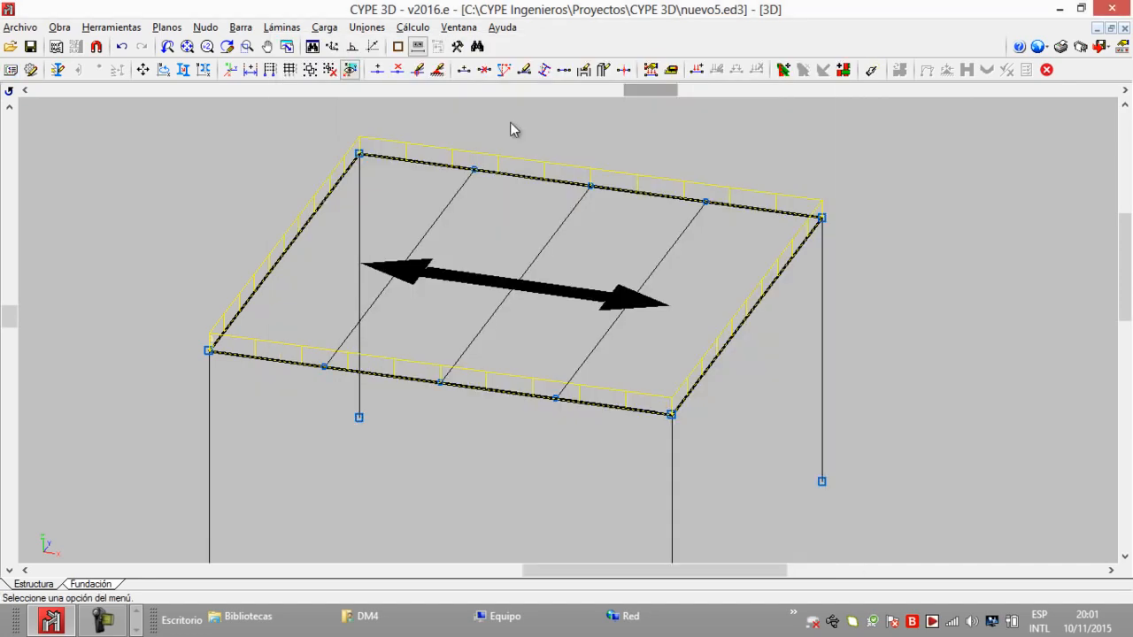
Replace the roof panel's Peso propio load with two load entries assigned to hypotheses CM 1 and Q 1
left_click(325, 28)
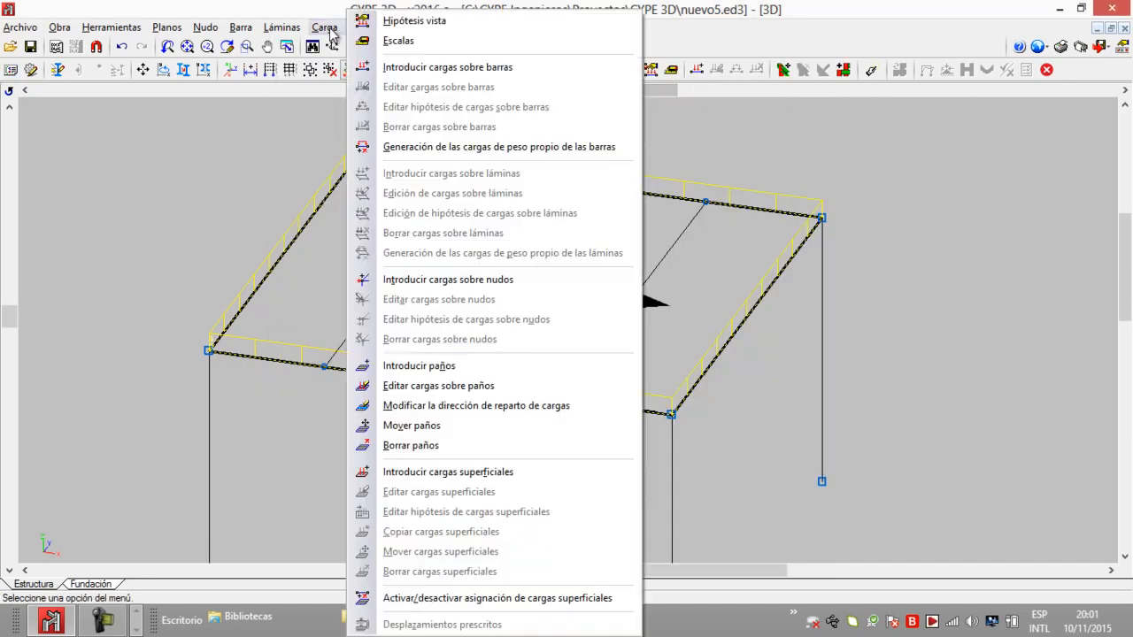
left_click(484, 393)
left_click(468, 380)
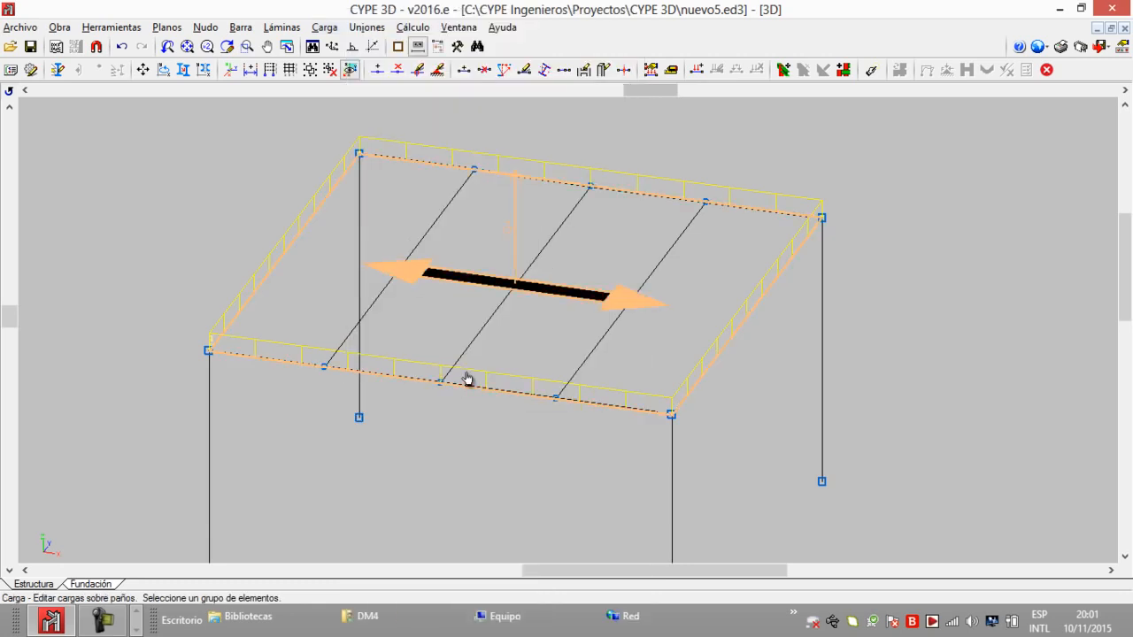
left_click(408, 191)
left_click(390, 191)
left_click(389, 191)
left_click(594, 230)
left_click(530, 256)
left_click(595, 247)
left_click(553, 282)
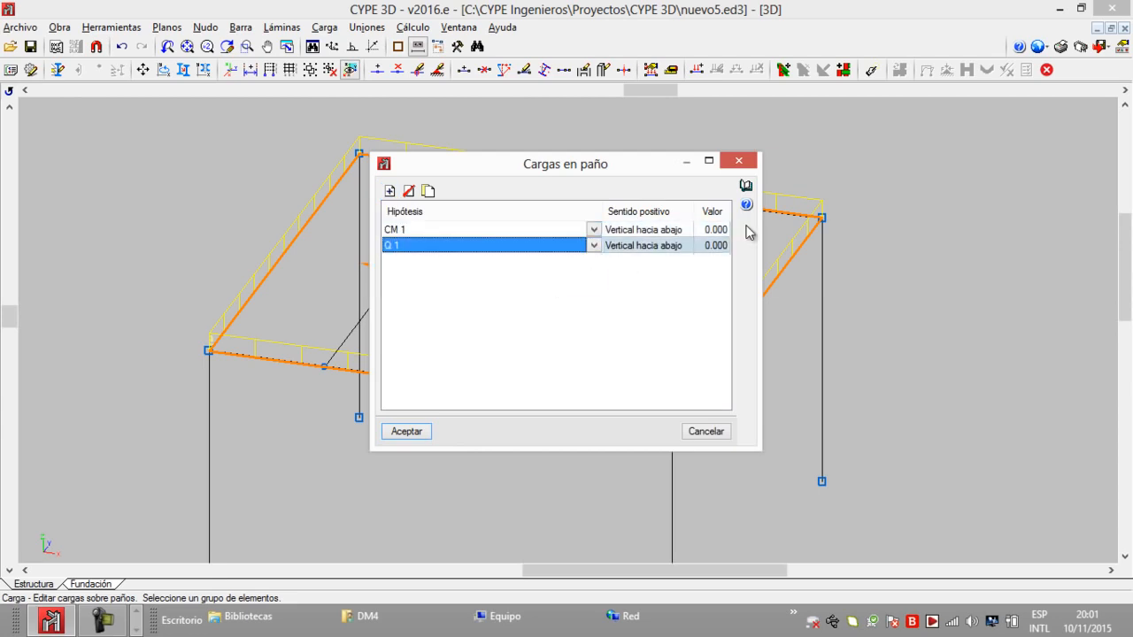
Set both the CM 1 and Q 1 loads on the roof panel to 0.2 and accept them
left_click(719, 231)
left_click(720, 231)
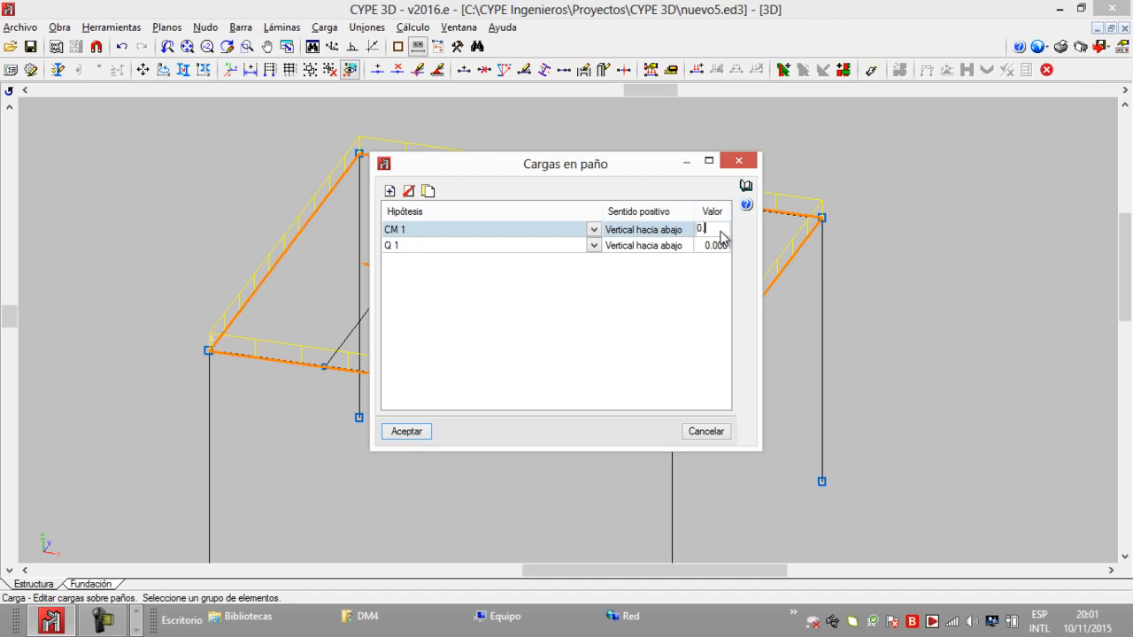
left_click(721, 244)
left_click(721, 247)
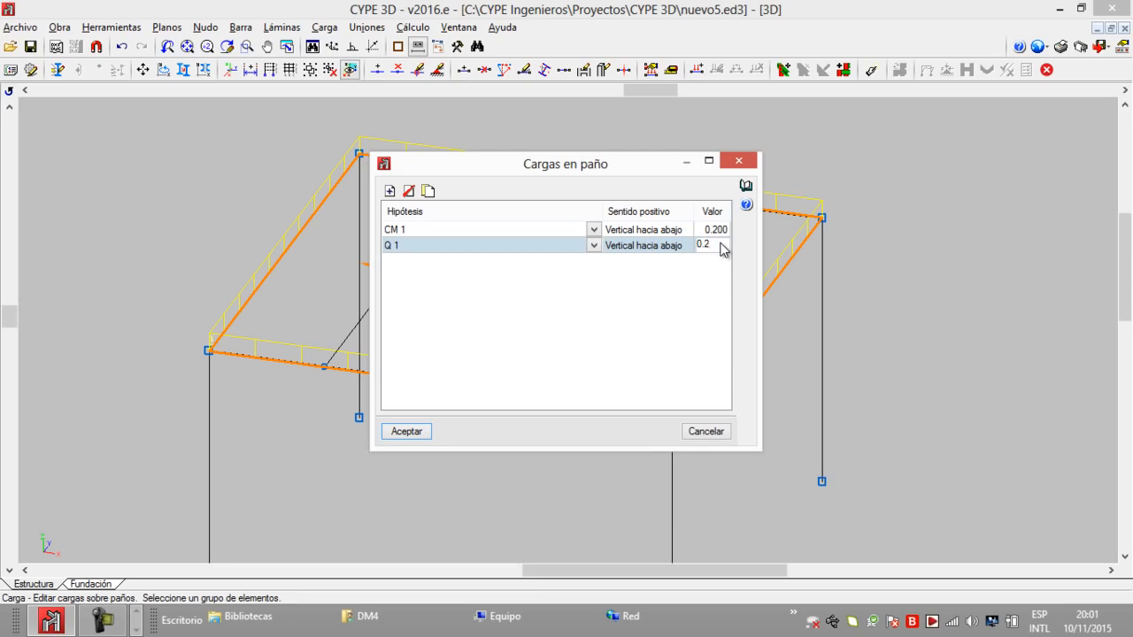
key("Return")
left_click(424, 232)
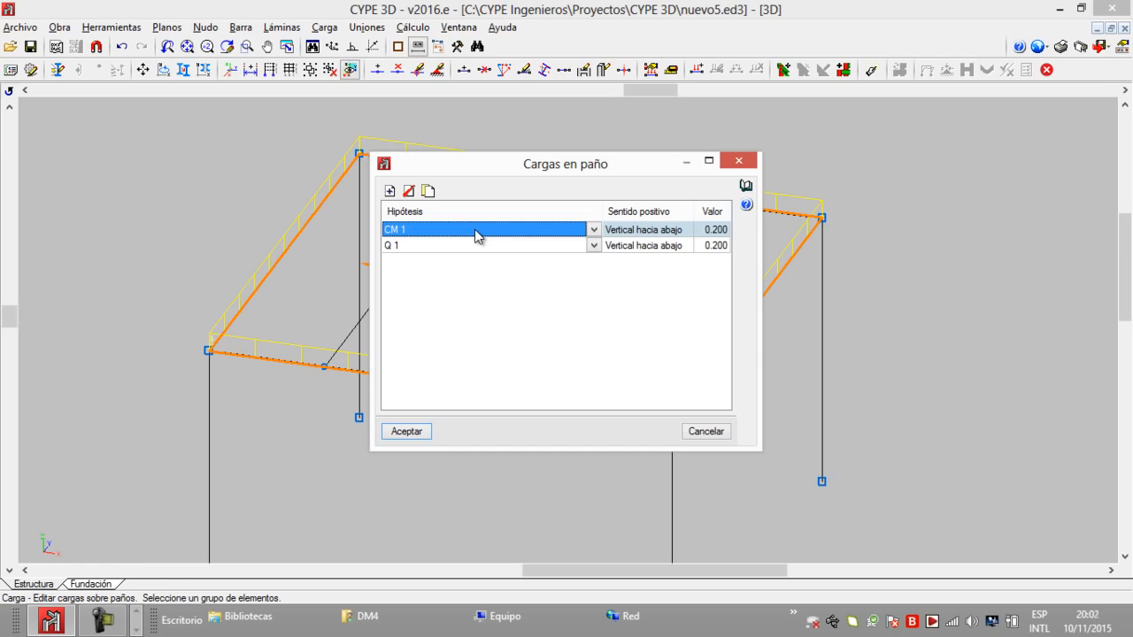
left_click(423, 433)
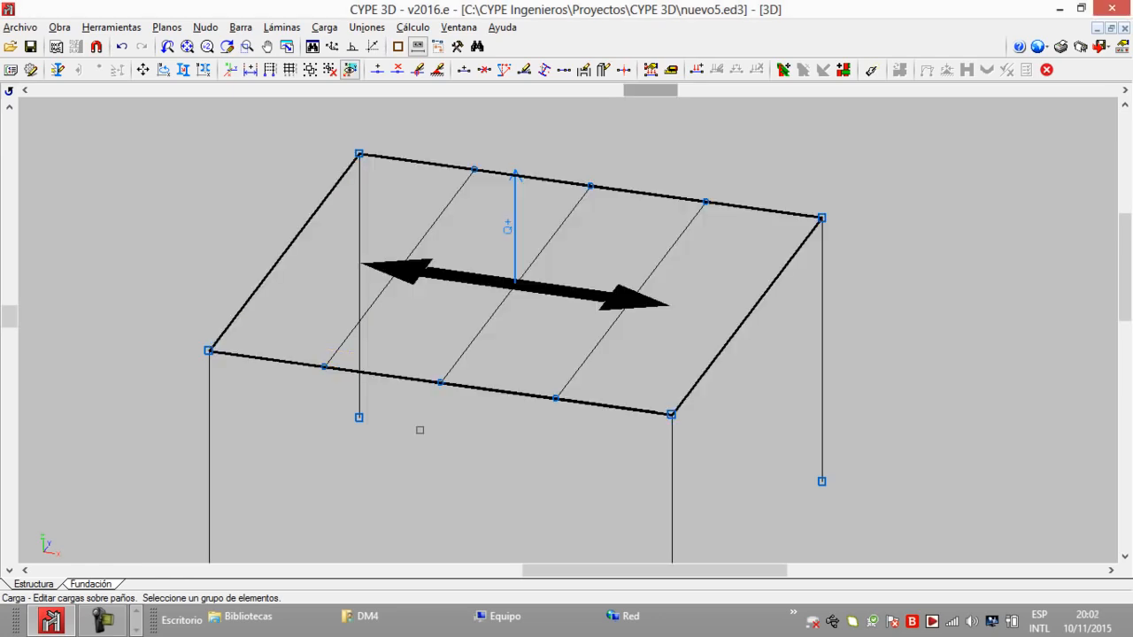
Display all load hypotheses together and examine how the panel loads are distributed over the roof beams
left_click(324, 31)
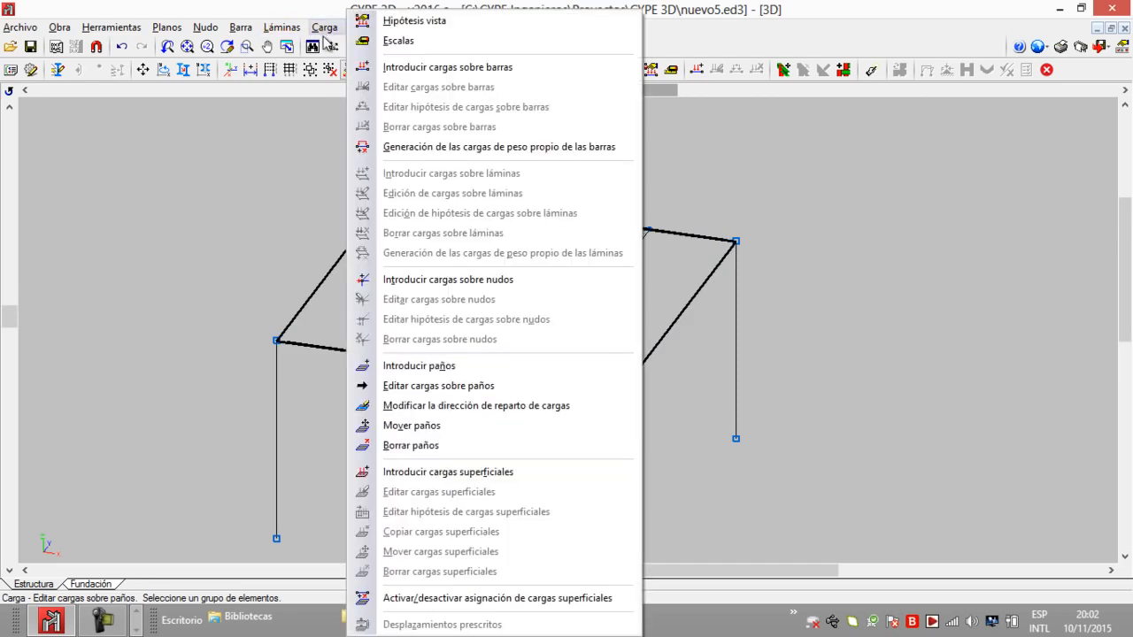
left_click(385, 27)
left_click(506, 309)
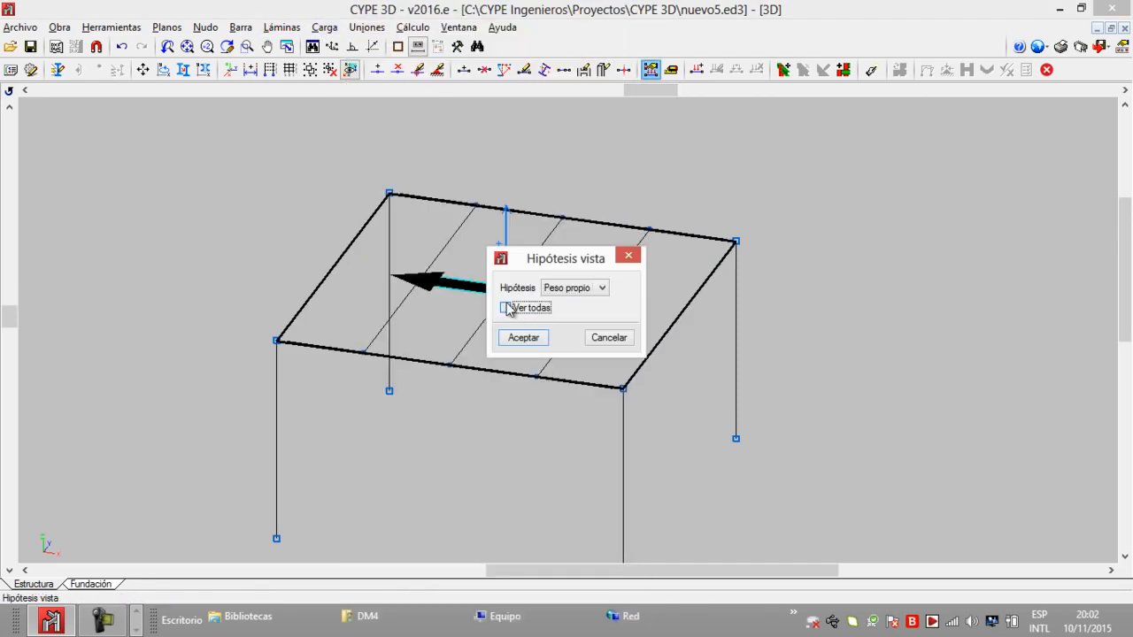
left_click(520, 336)
scroll(500, 325, "up", 2)
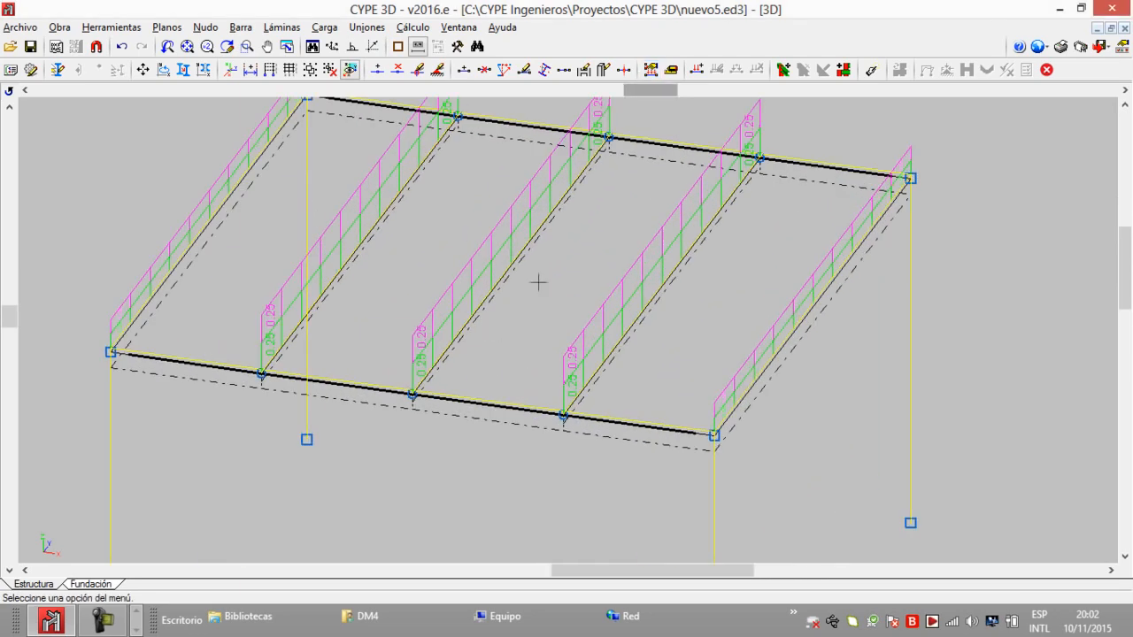
middle_click_drag(539, 283, 490, 322)
scroll(683, 345, "down", 3)
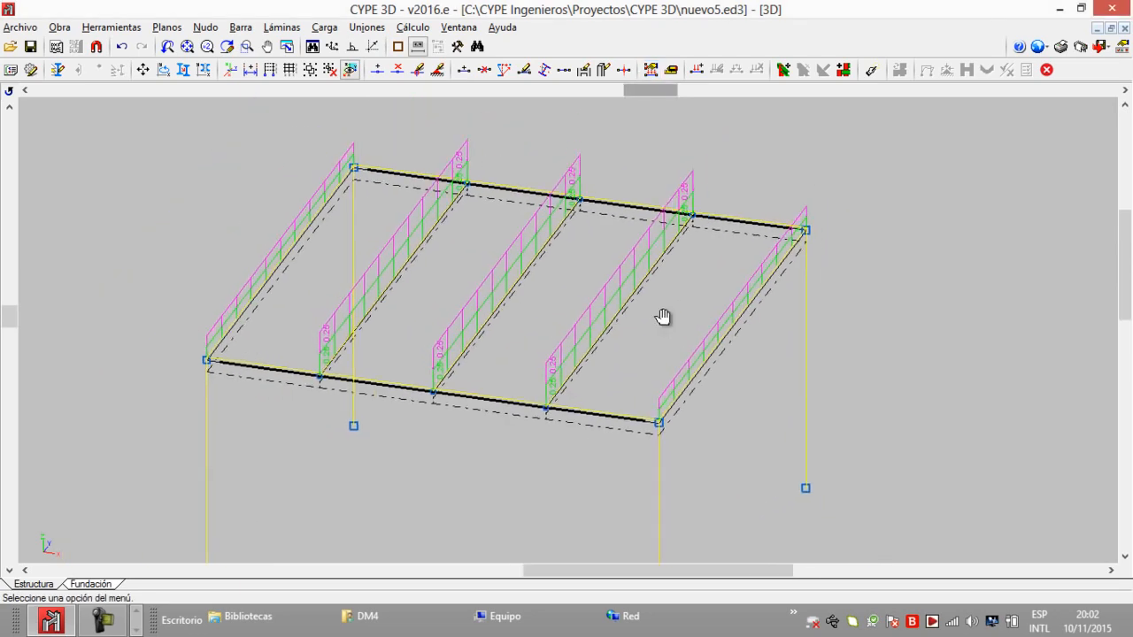
middle_click_drag(657, 304, 624, 273)
scroll(630, 305, "down", 2)
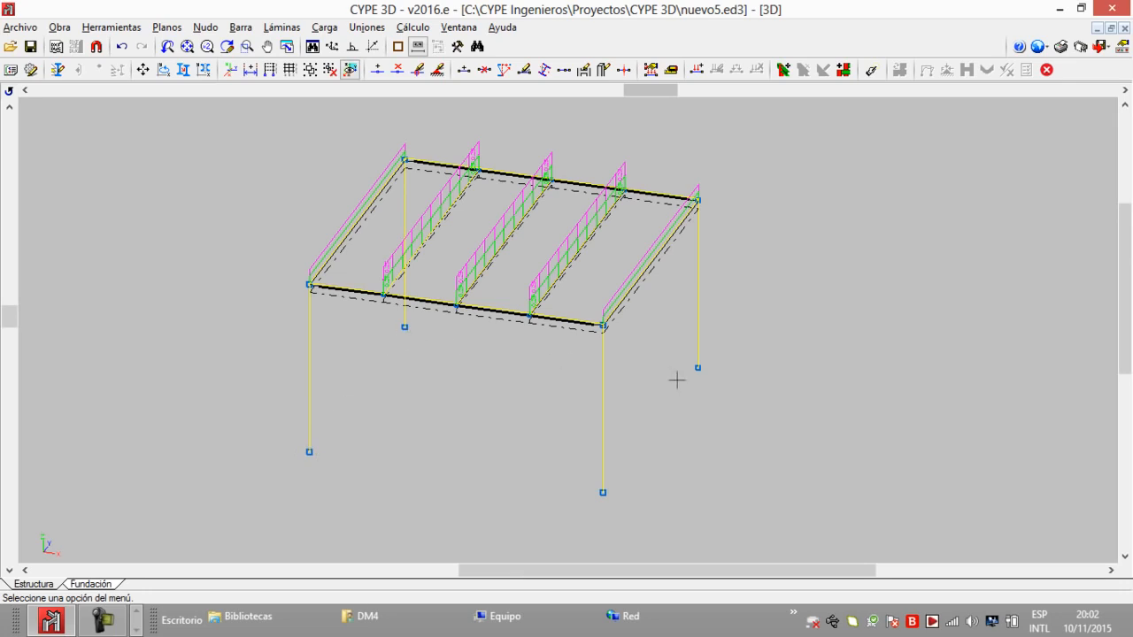
scroll(279, 176, "down", 1)
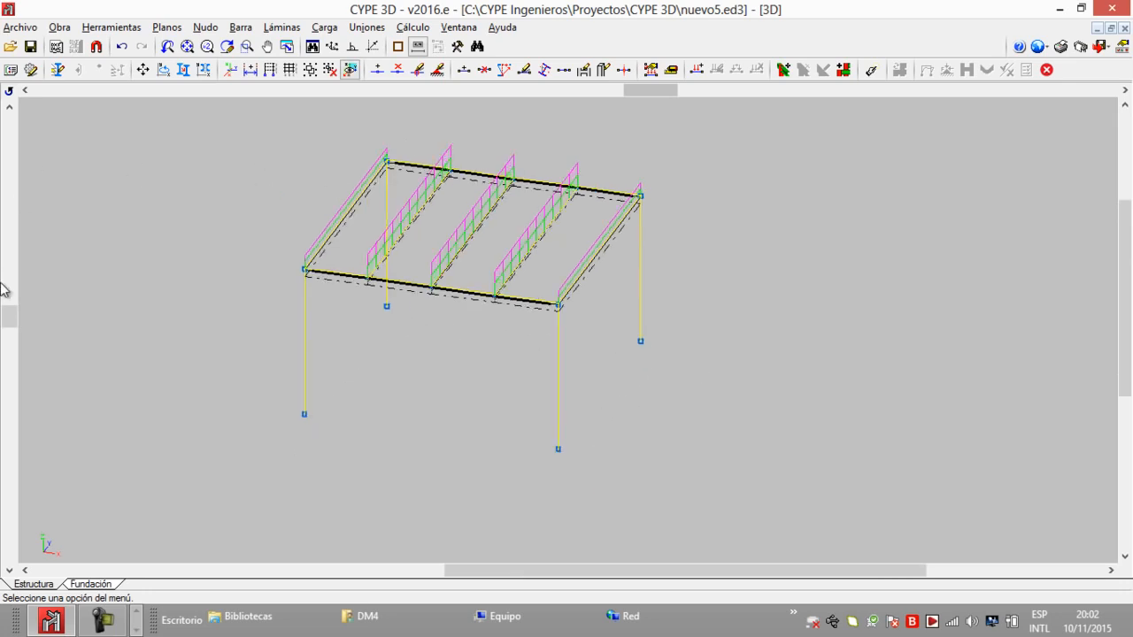
Assign fully fixed external supports to the base nodes of all four columns
left_click_drag(8, 316, 8, 330)
left_click(236, 27)
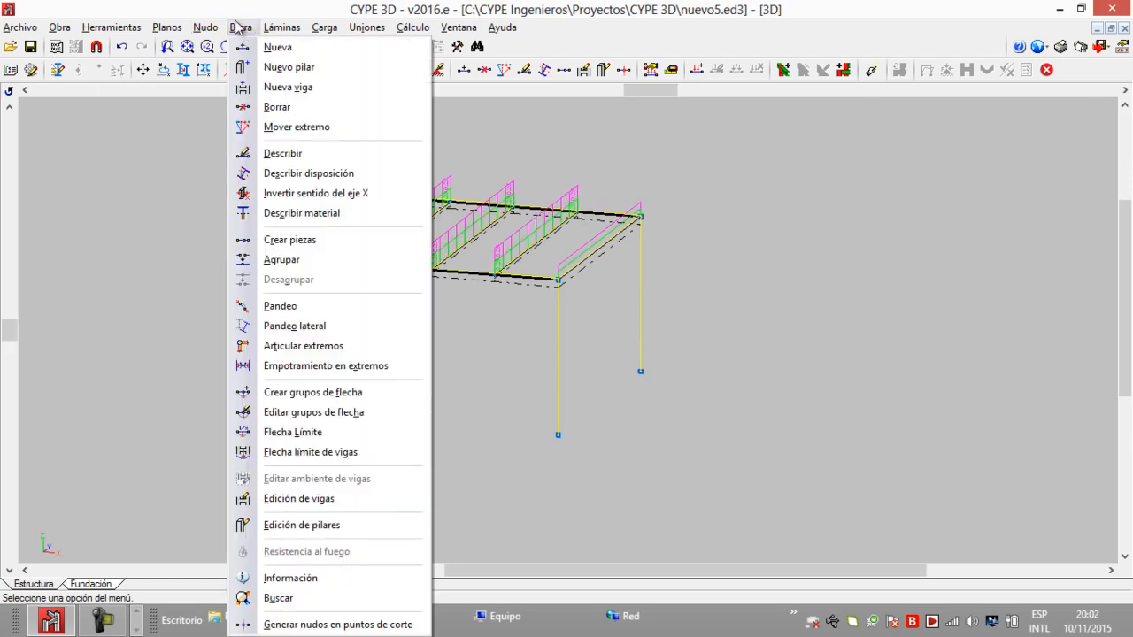
mouse_move(205, 26)
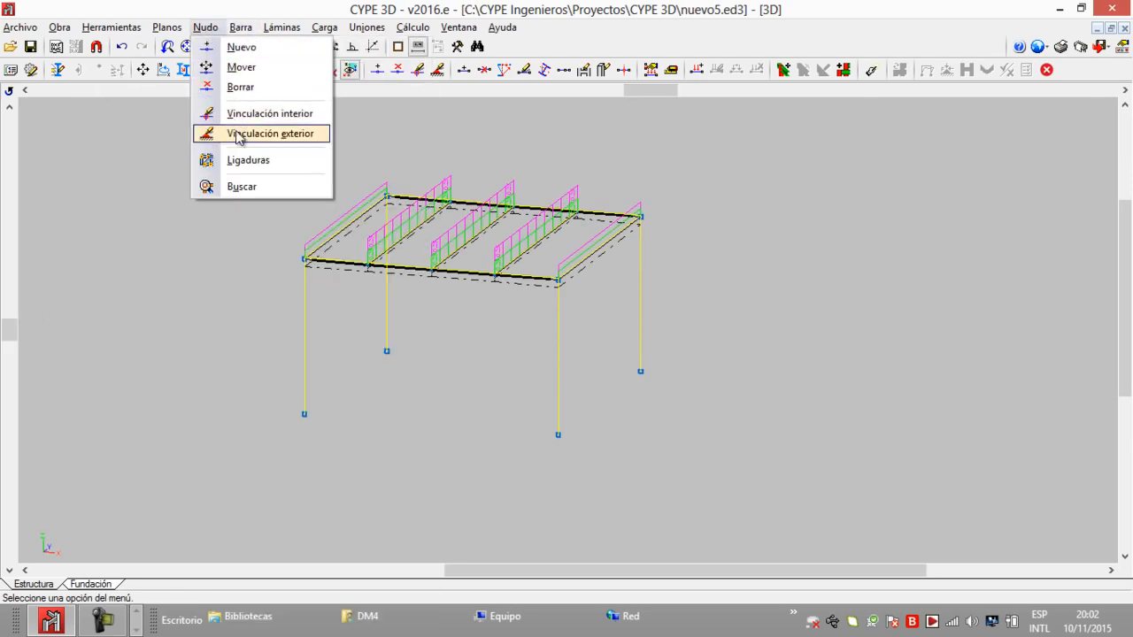
left_click(266, 135)
left_click(716, 317)
left_click(185, 472)
right_click(185, 472)
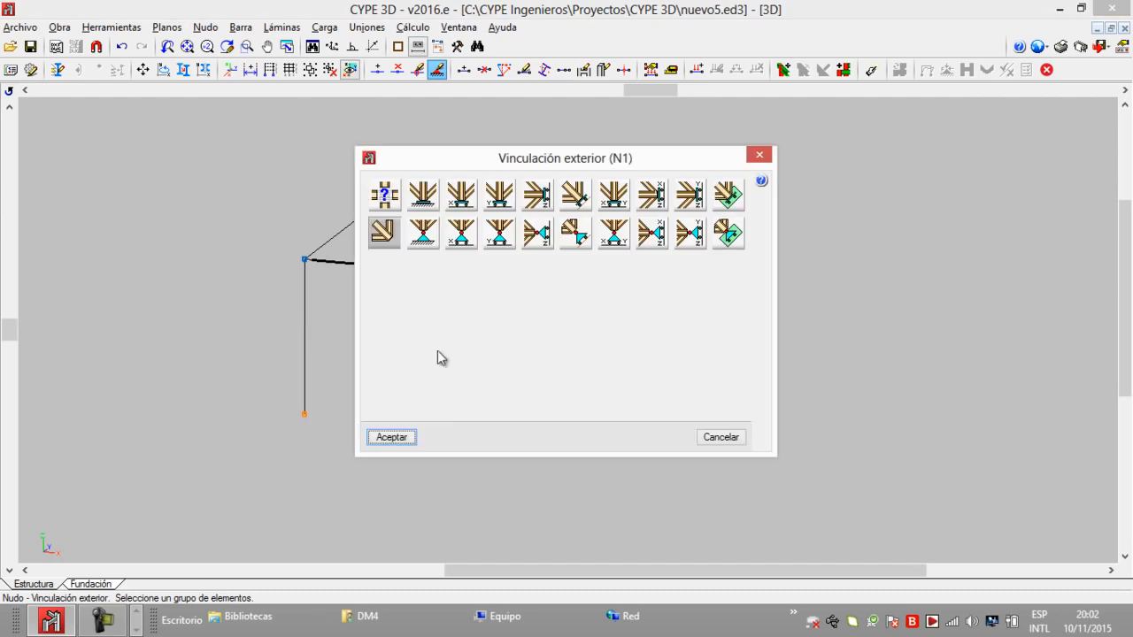
left_click(423, 195)
left_click(392, 437)
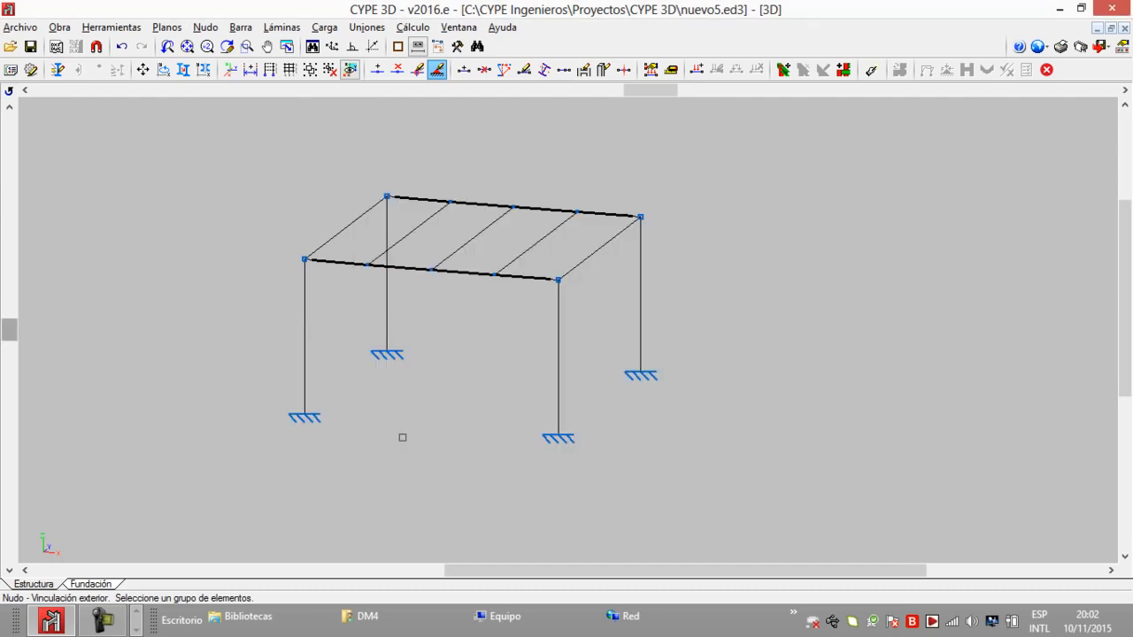
scroll(457, 334, "up", 1)
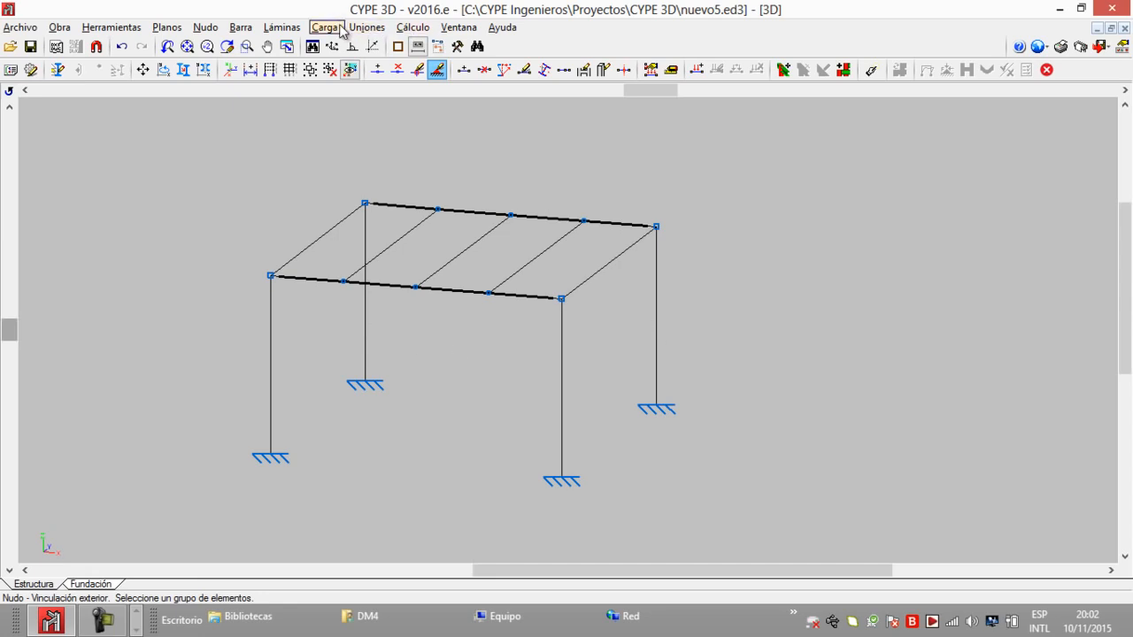
left_click(281, 27)
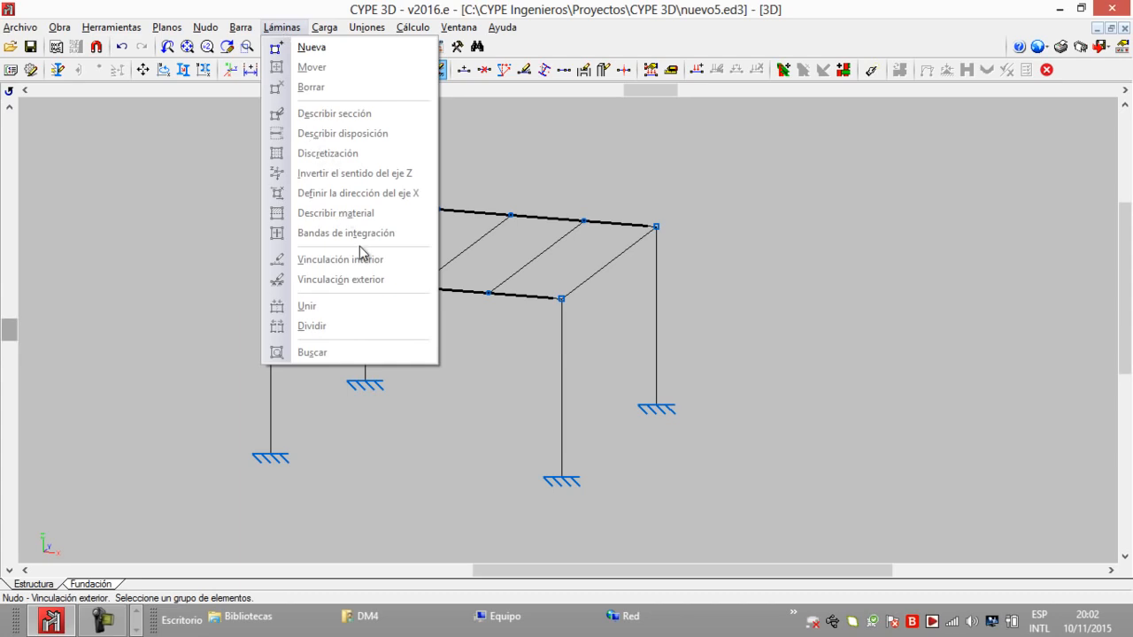
mouse_move(324, 28)
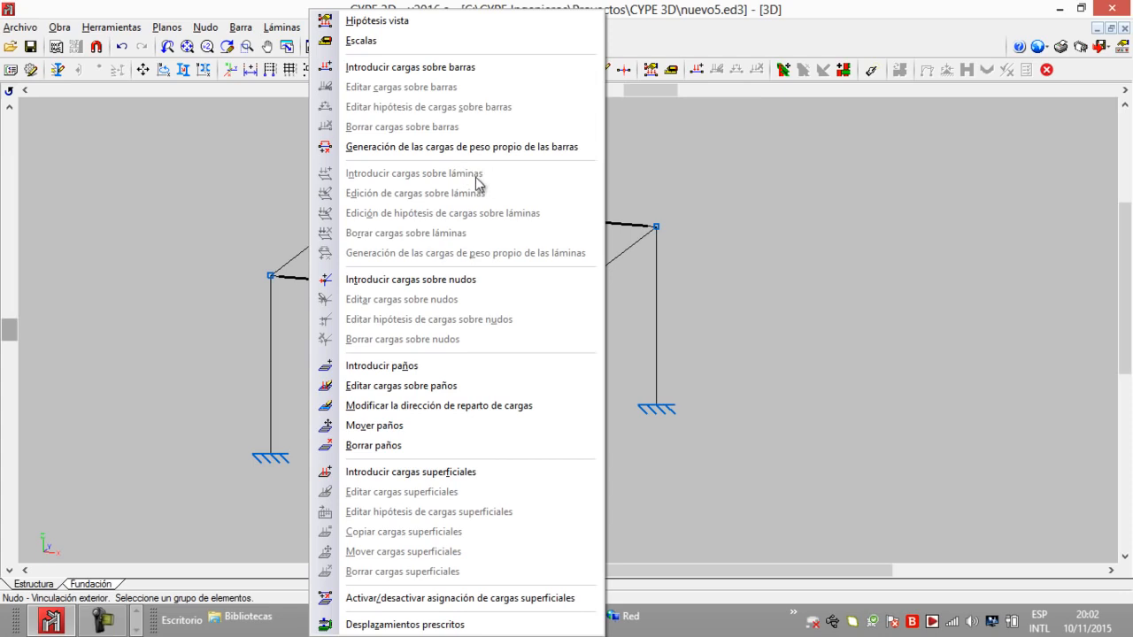
left_click(171, 189)
middle_click_drag(308, 204, 321, 221)
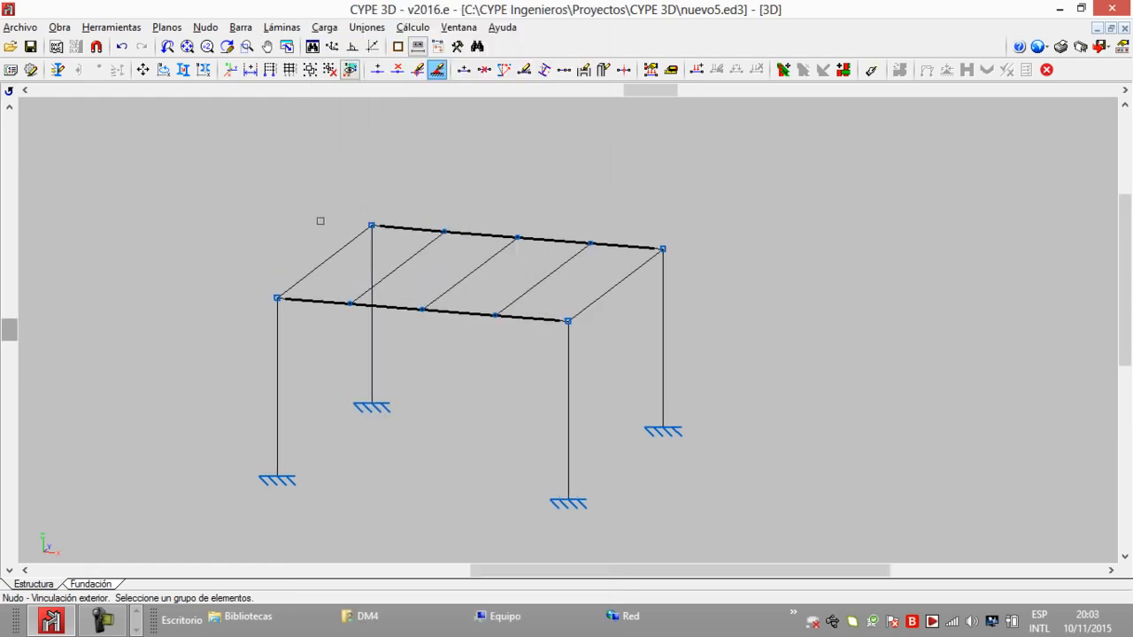
left_click_drag(633, 94, 655, 94)
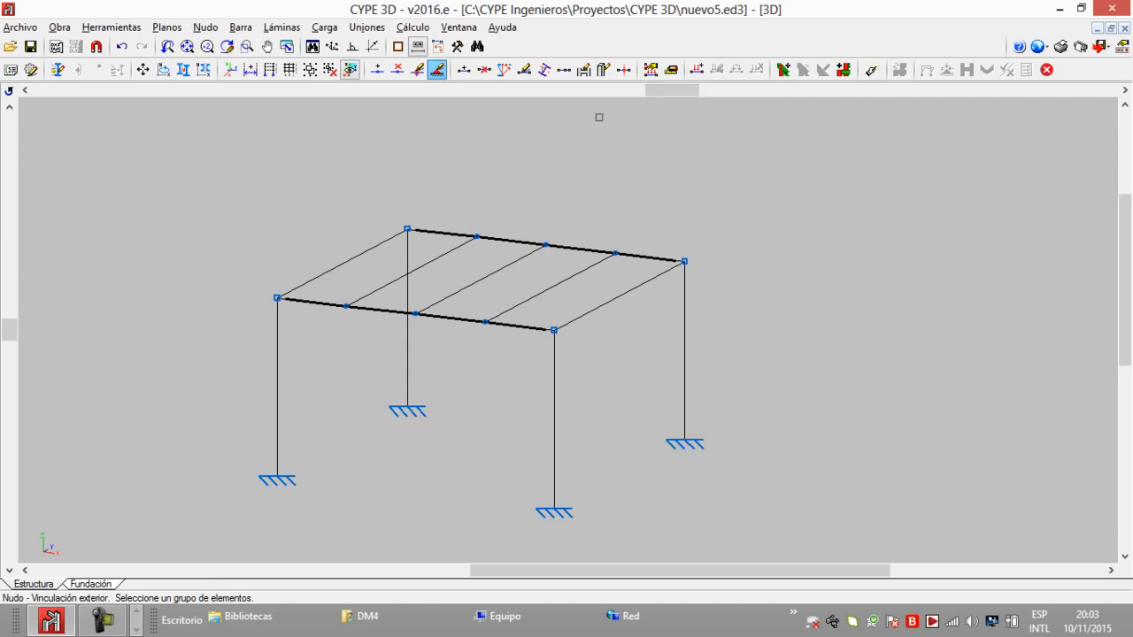
scroll(419, 297, "up", 1)
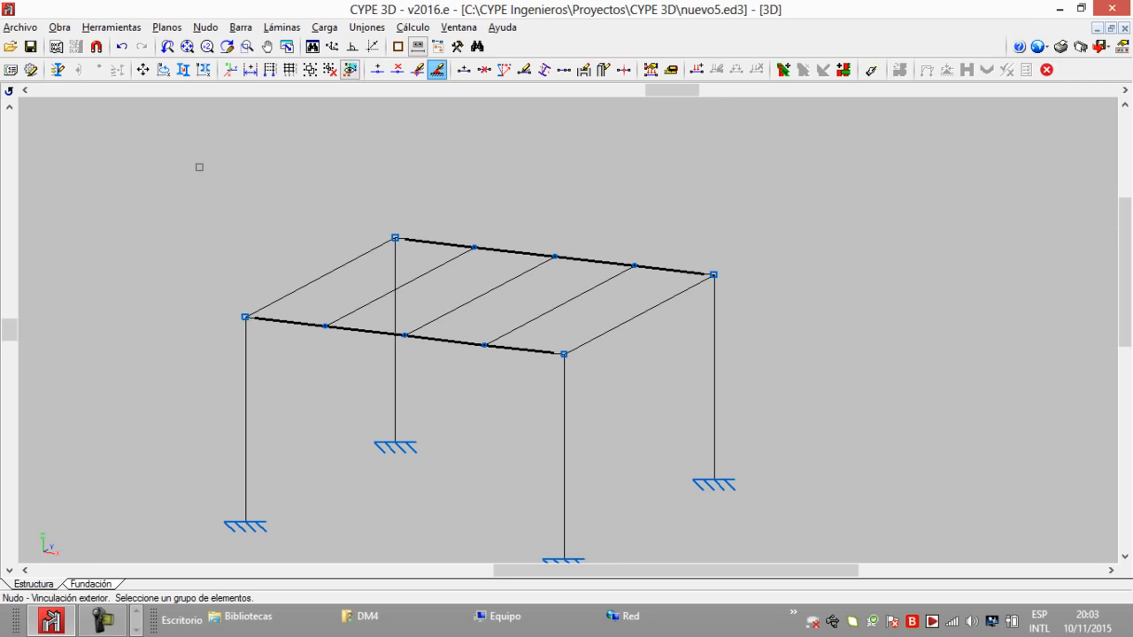
middle_click_drag(727, 332, 715, 307)
middle_click_drag(613, 337, 625, 313)
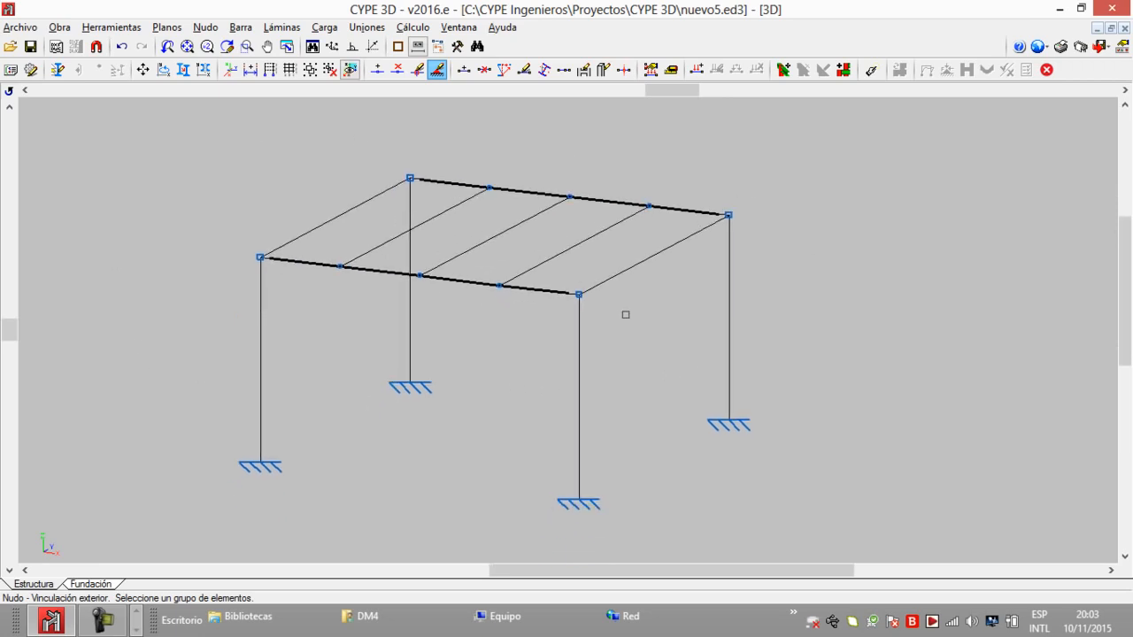
middle_click_drag(465, 279, 467, 258)
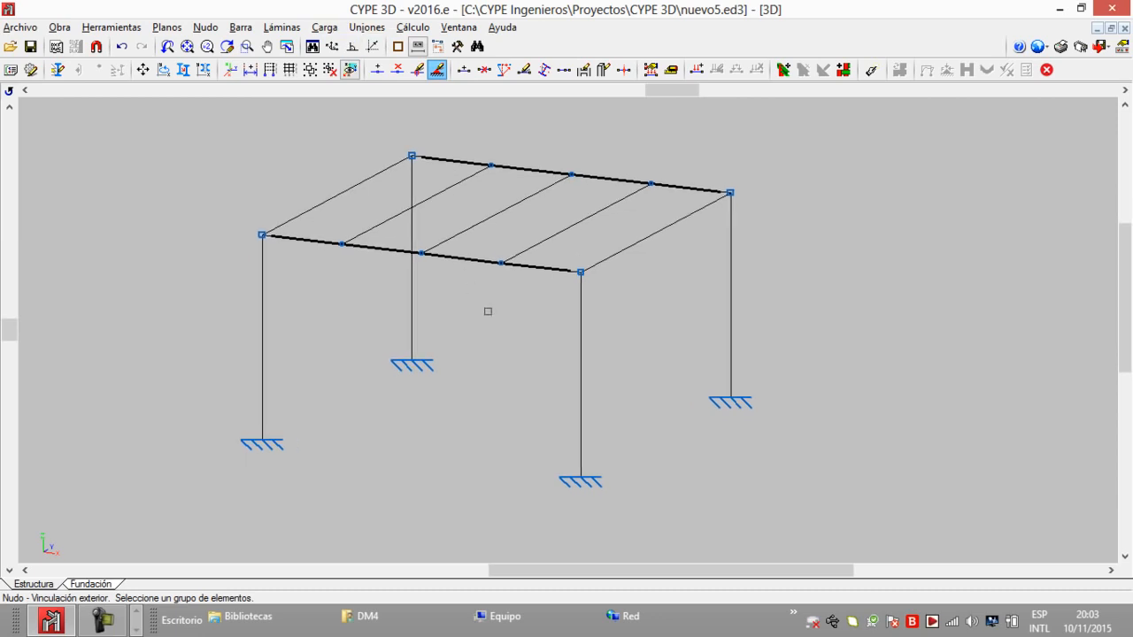
middle_click_drag(488, 311, 505, 324)
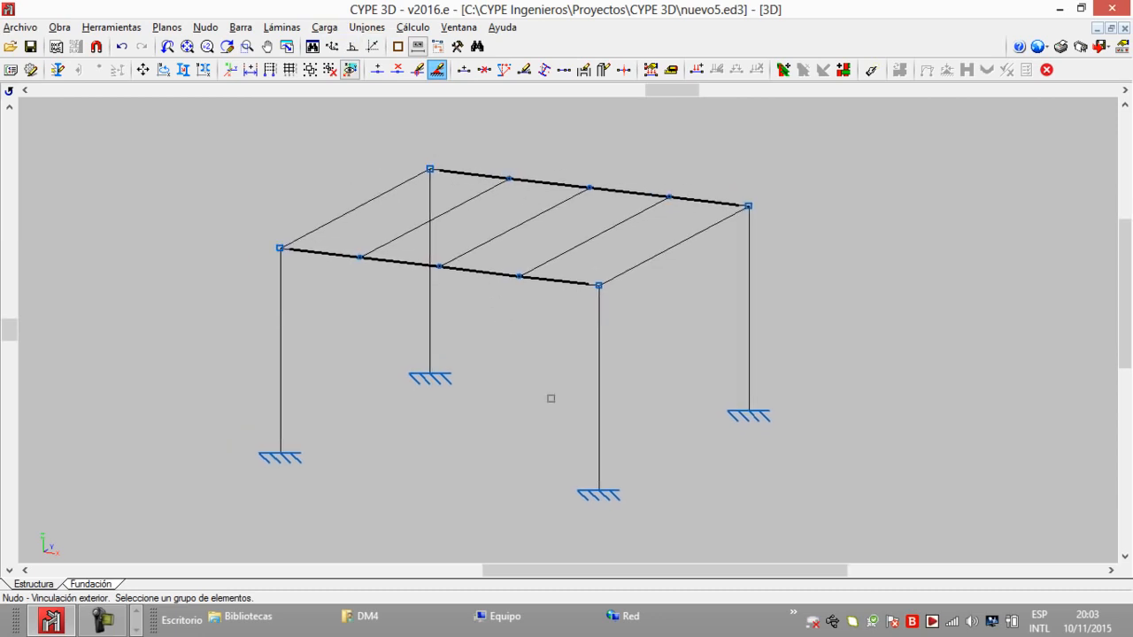
Generate the joints automatically at all nodes of the steel frame
left_click(367, 27)
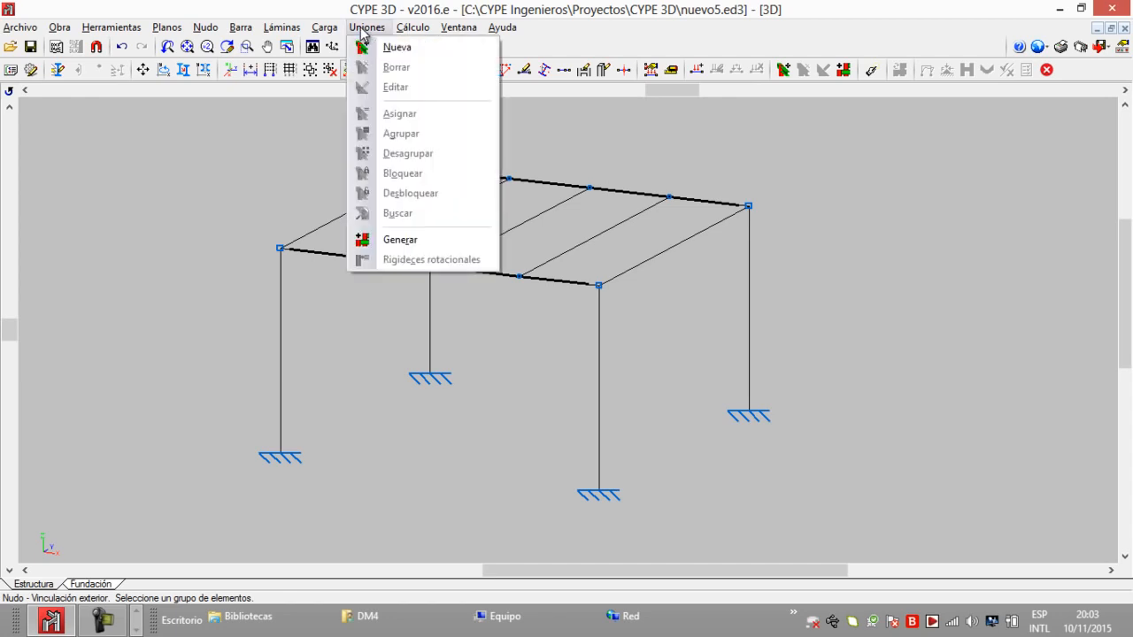
left_click(419, 239)
left_click(457, 343)
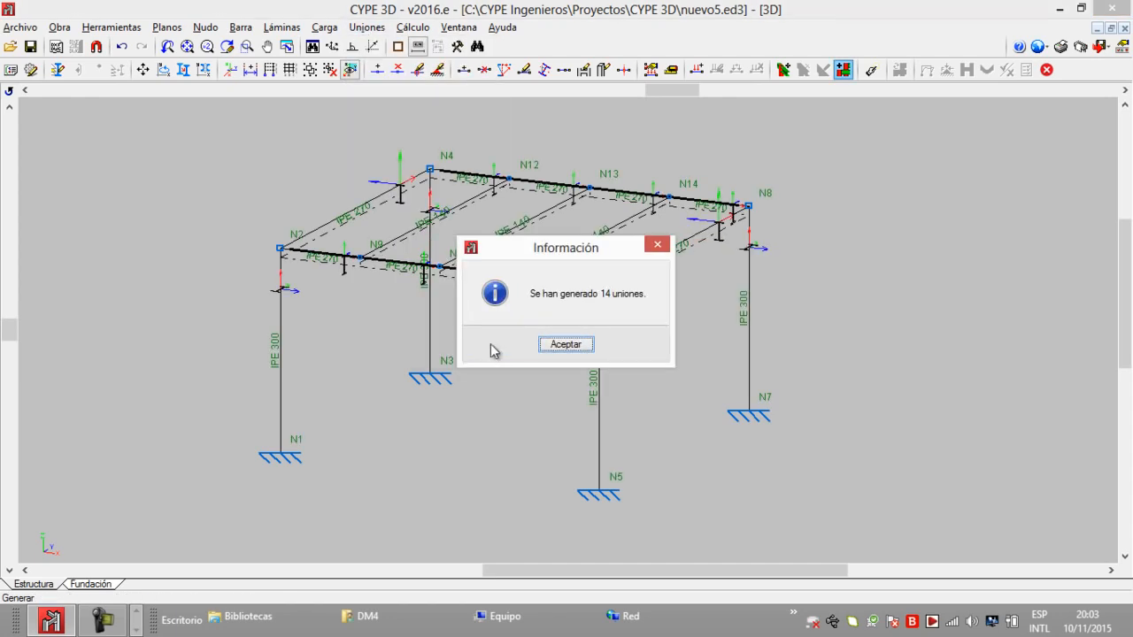
left_click(564, 344)
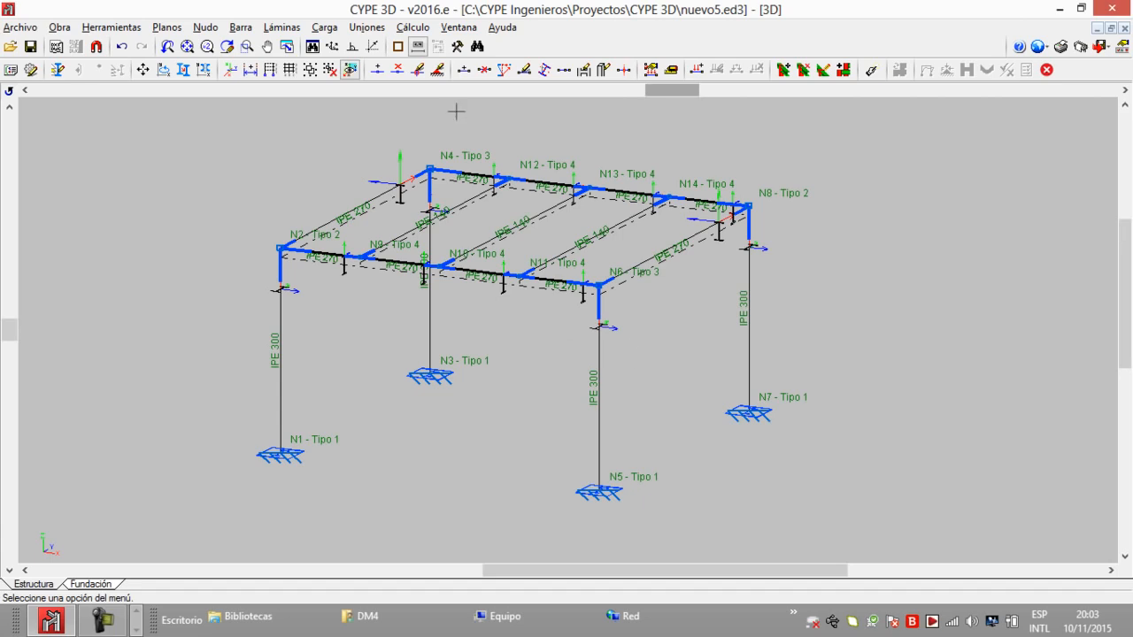
Try to calculate the structure with the generated joints
left_click(412, 27)
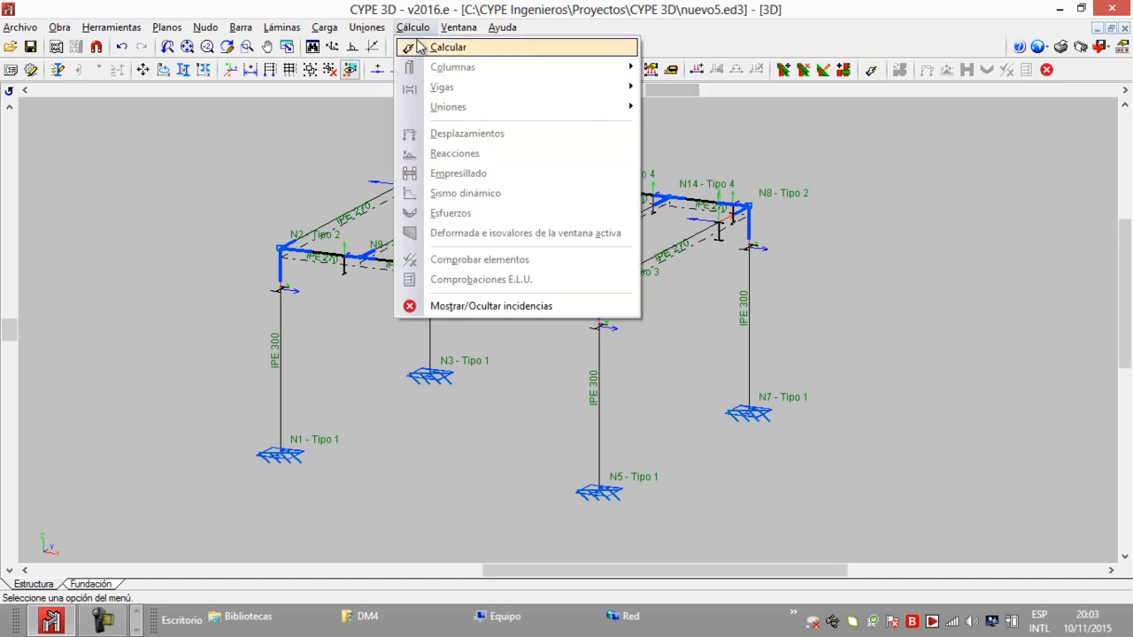
left_click(425, 51)
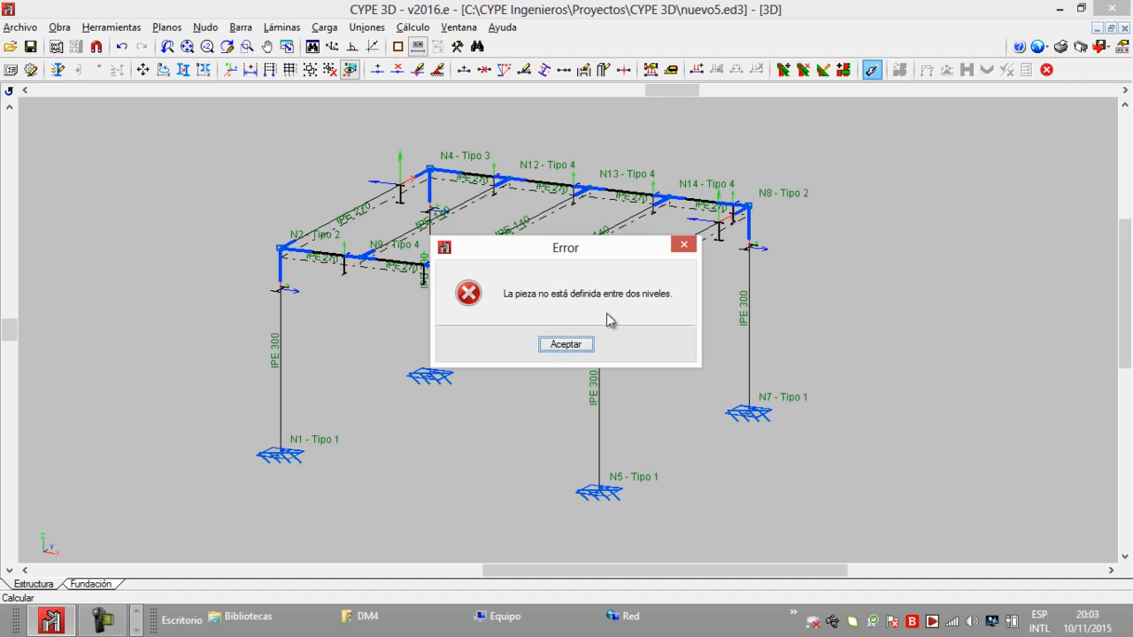
left_click(572, 347)
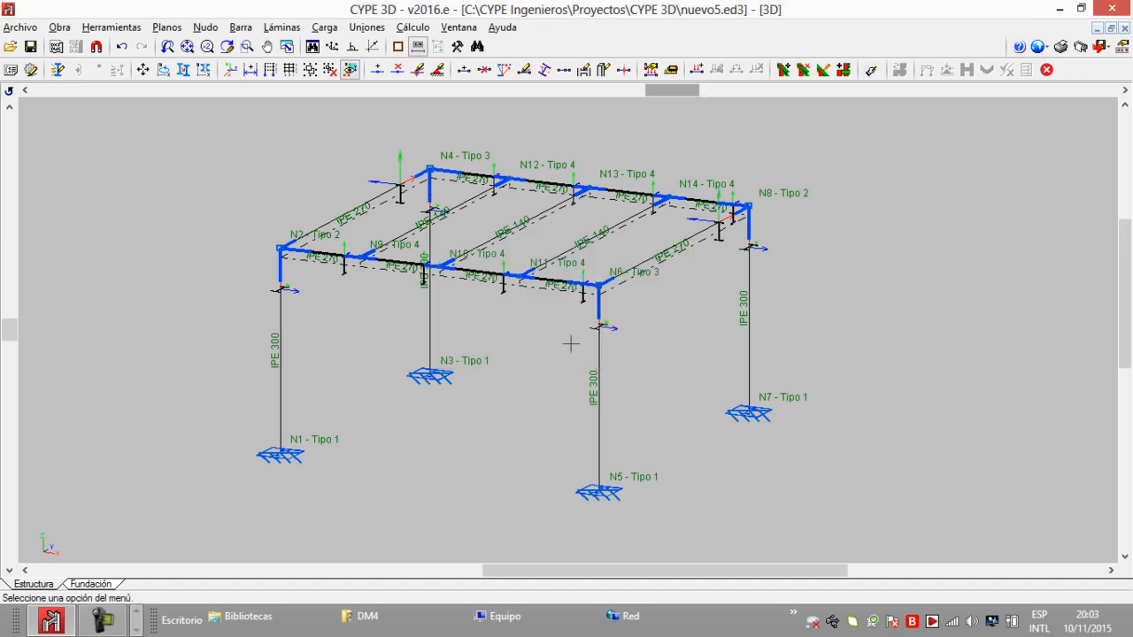
Define a new building level with reference 0 at absolute elevation 0.000 m
left_click(275, 80)
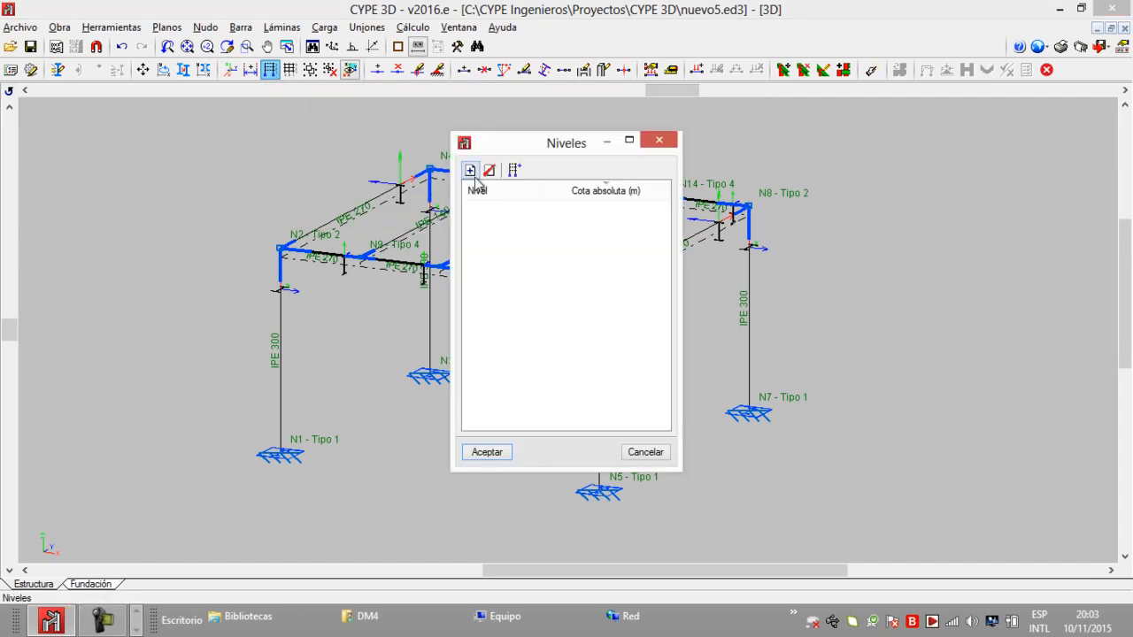
left_click(472, 171)
type("0")
left_click(522, 340)
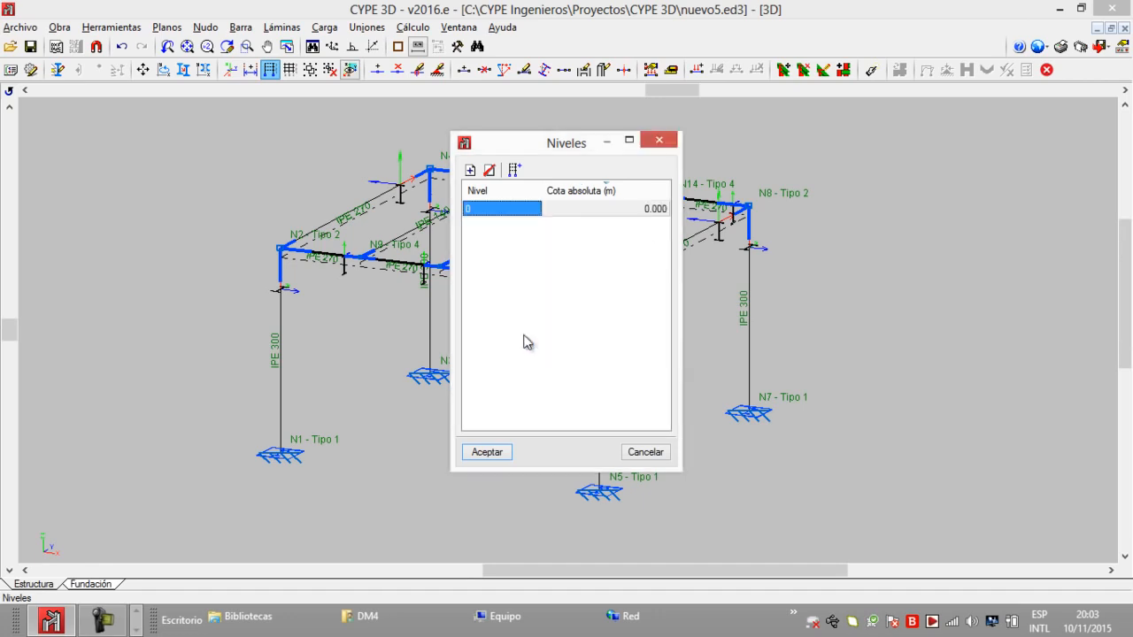
Add a second level with reference +3 at absolute elevation 3 m and accept the level list
left_click(470, 170)
key("BackSpace")
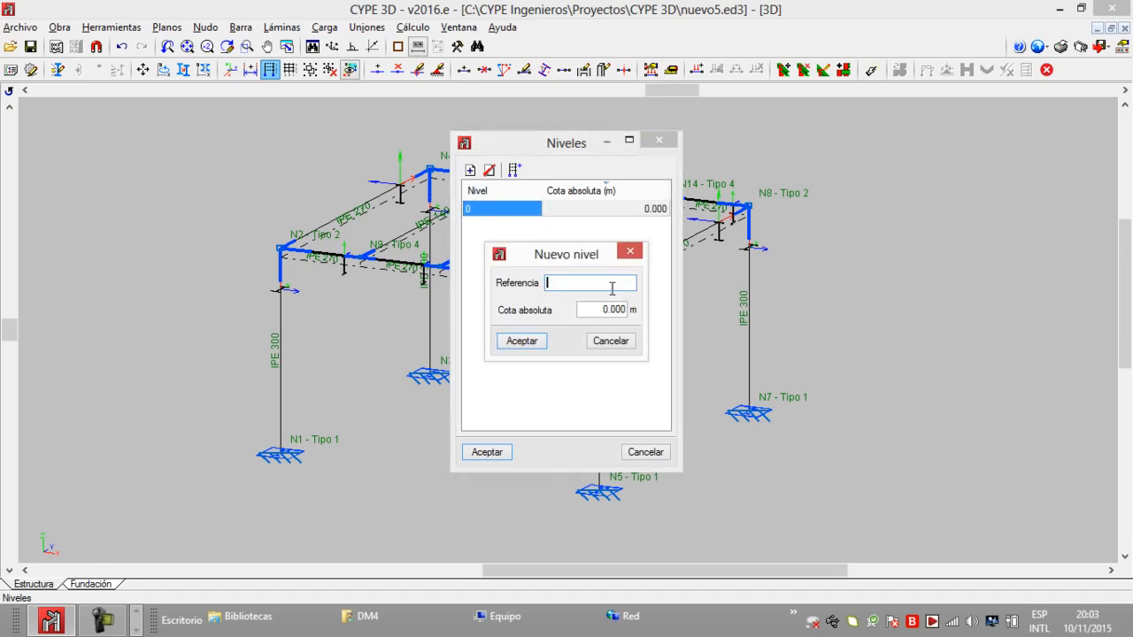
type("+3")
key("Tab")
key("BackSpace")
type("3")
left_click(538, 342)
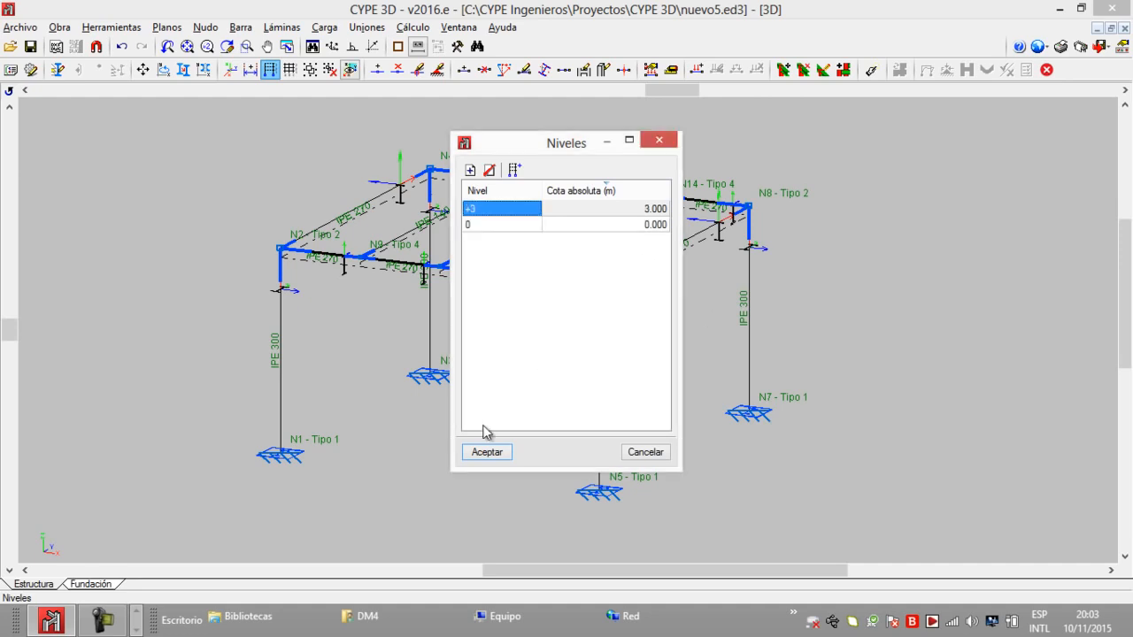
left_click(494, 453)
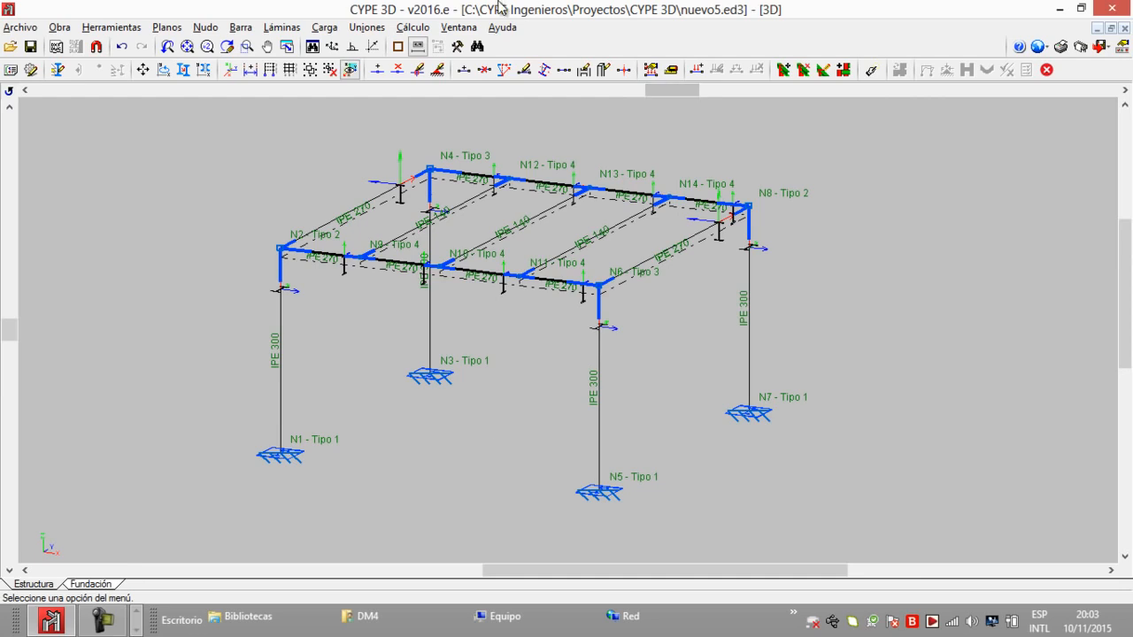
Set up the calculation without profile sizing, but with joint design resolving all nodes with welded connections
left_click(416, 28)
left_click(428, 50)
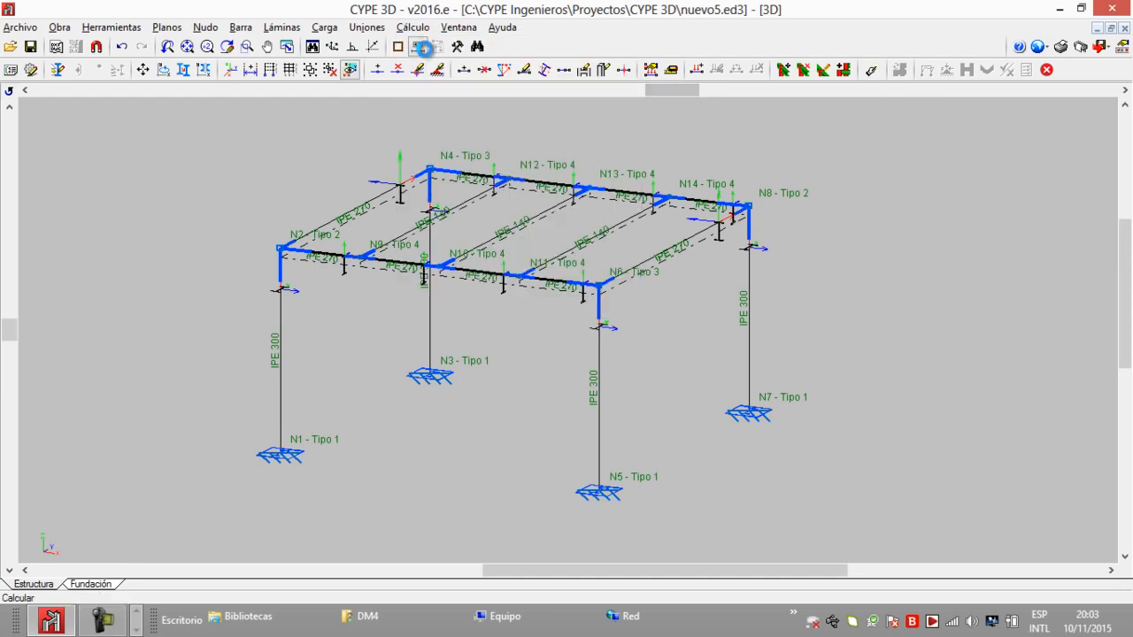
left_click(425, 48)
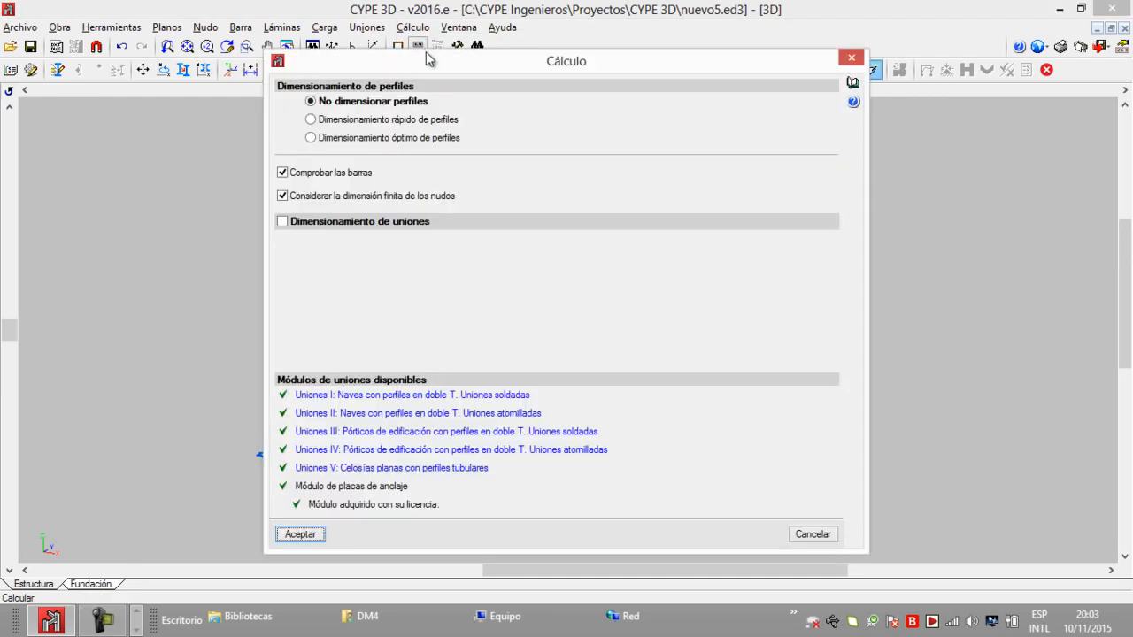
left_click(283, 221)
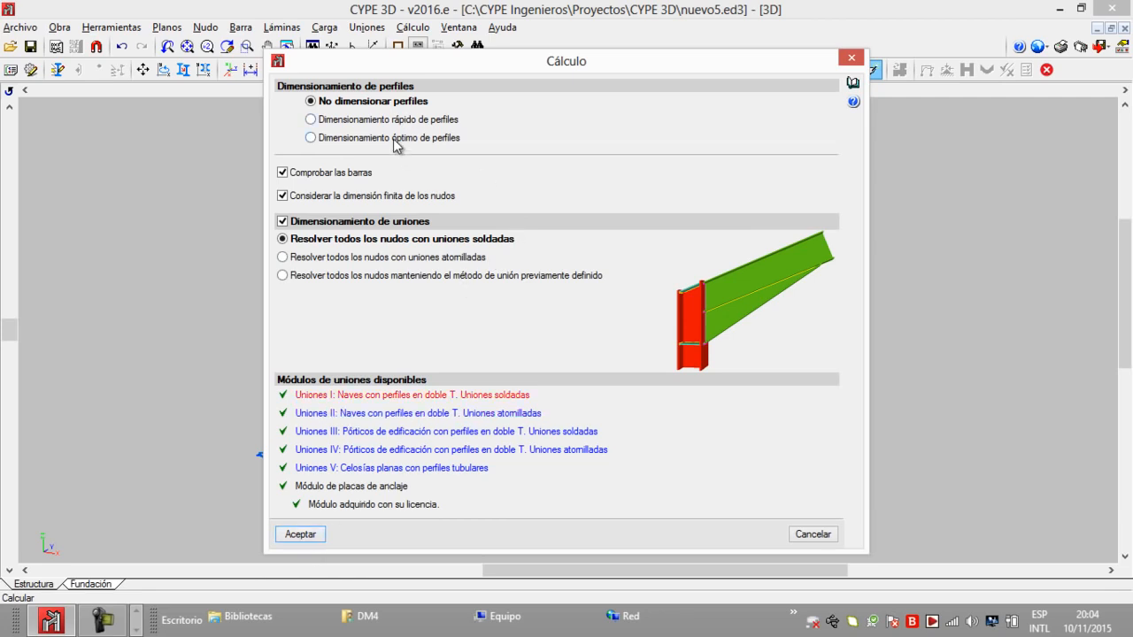
left_click(312, 120)
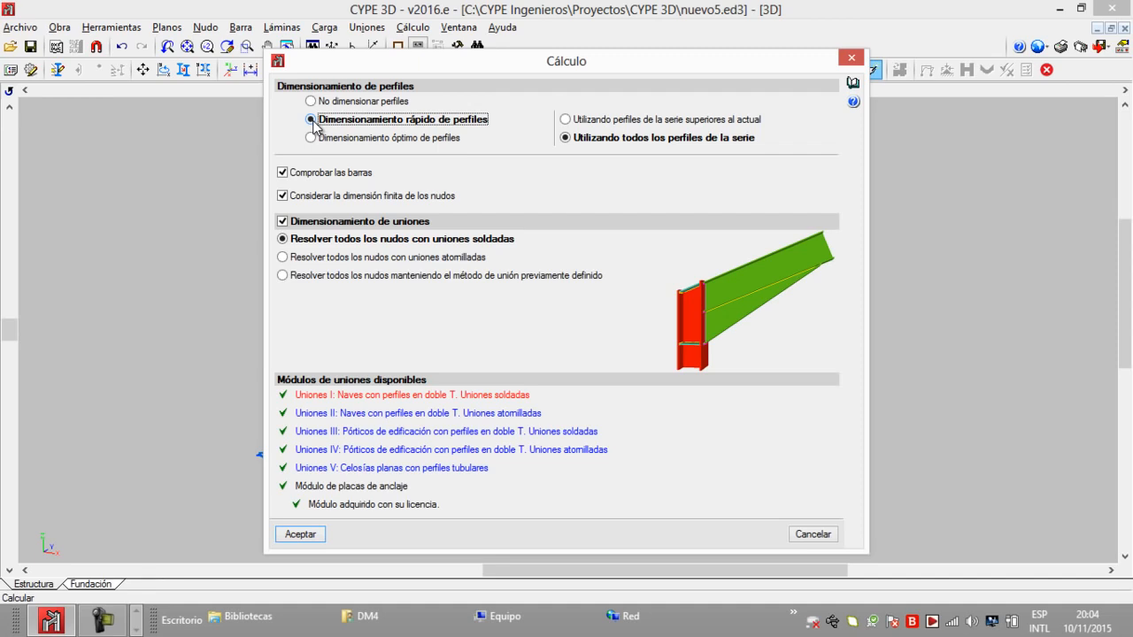
left_click(311, 102)
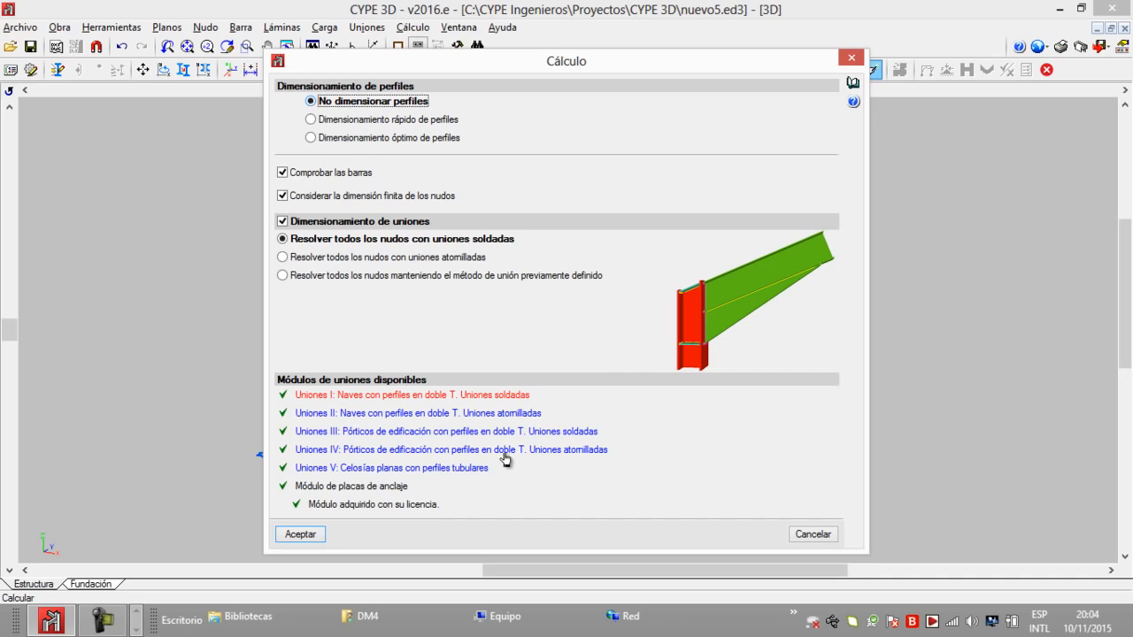
Run the calculation with default buckling and moment coefficient parameters, and stop the missing-parameters notice from being shown again
left_click(301, 535)
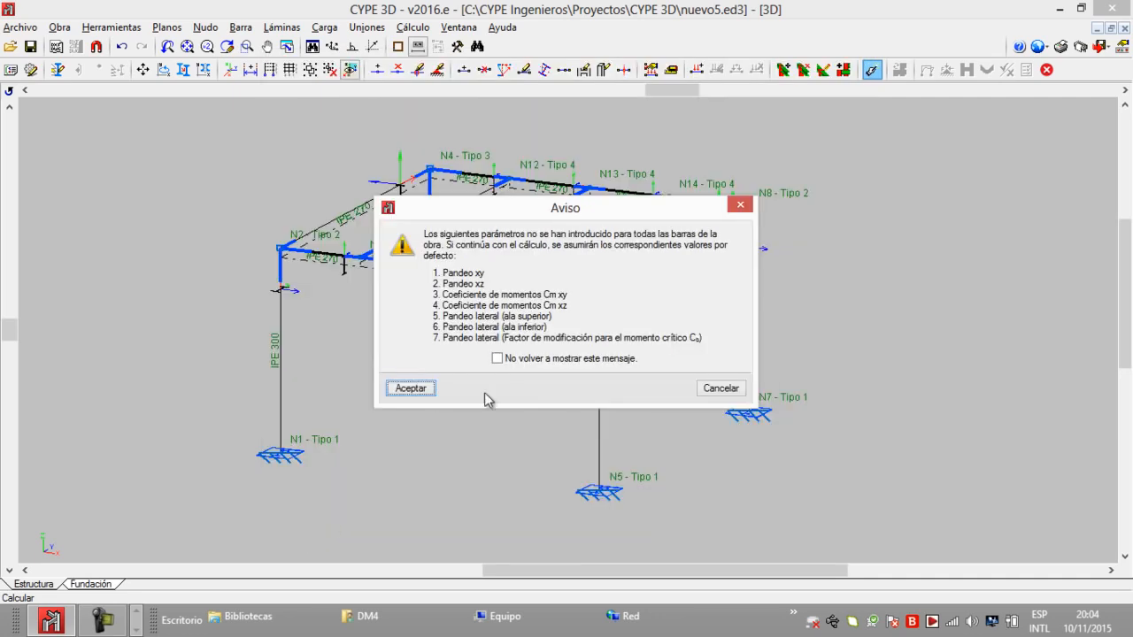
left_click(497, 359)
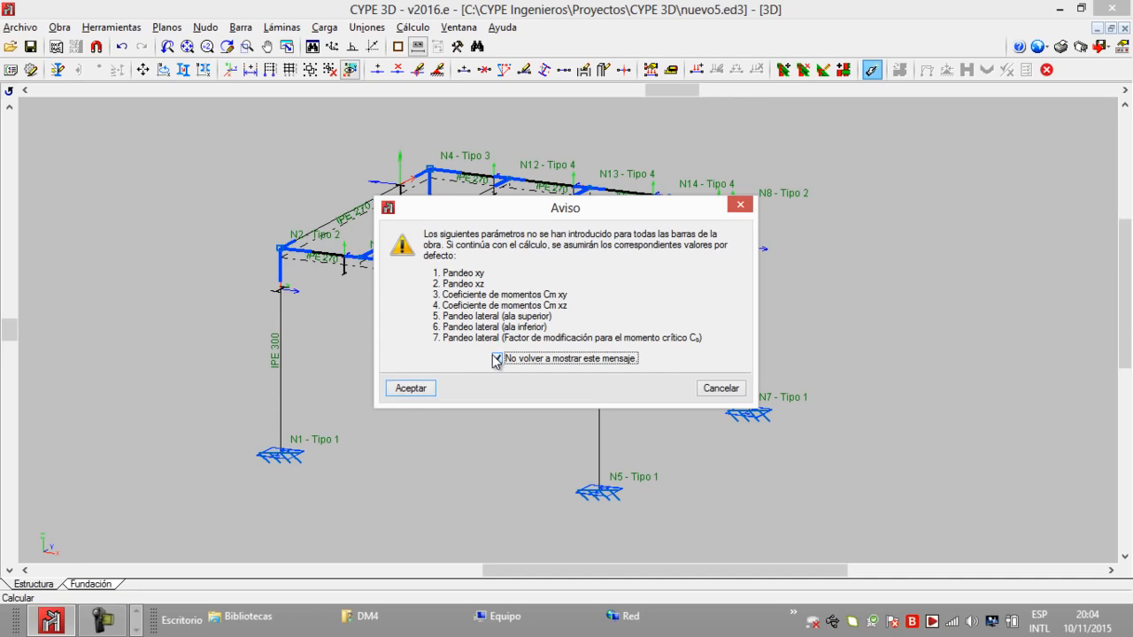
left_click(412, 389)
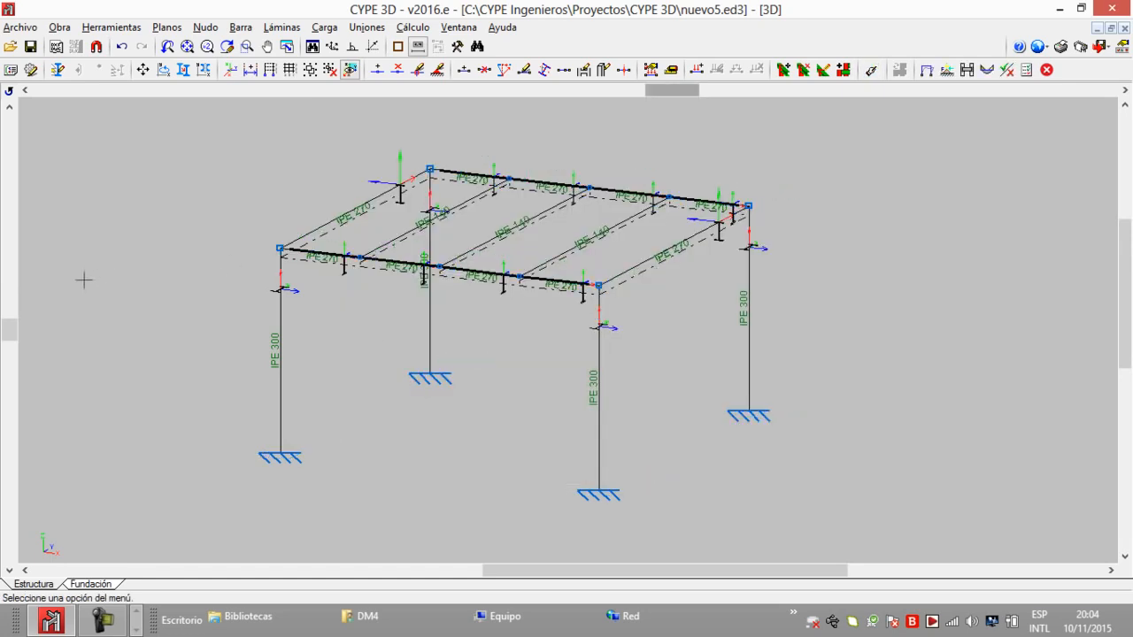
Check all elements of the calculated frame for compliance
left_click_drag(7, 327, 7, 314)
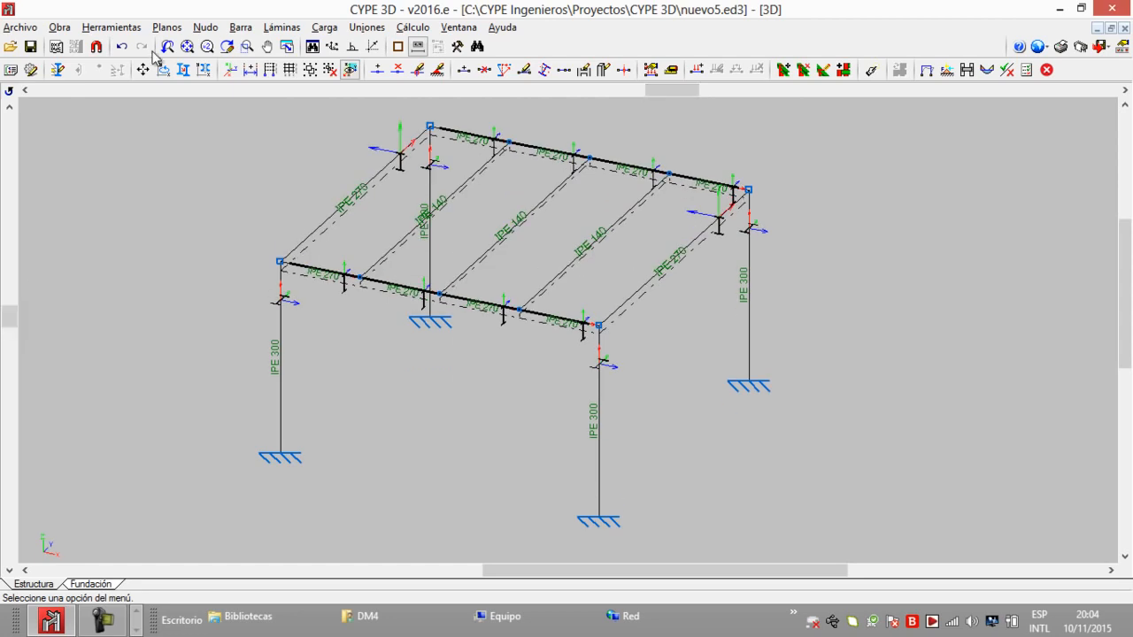
middle_click_drag(553, 241, 533, 270)
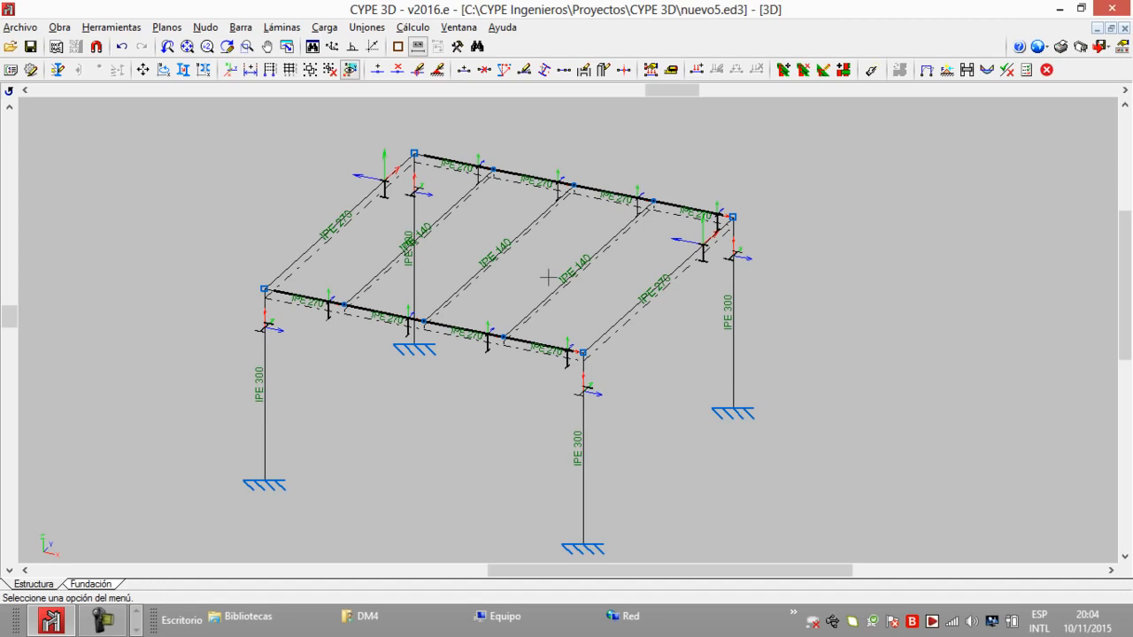
mouse_move(540, 263)
middle_mouse_down()
mouse_move(511, 271)
mouse_move(533, 274)
middle_mouse_up()
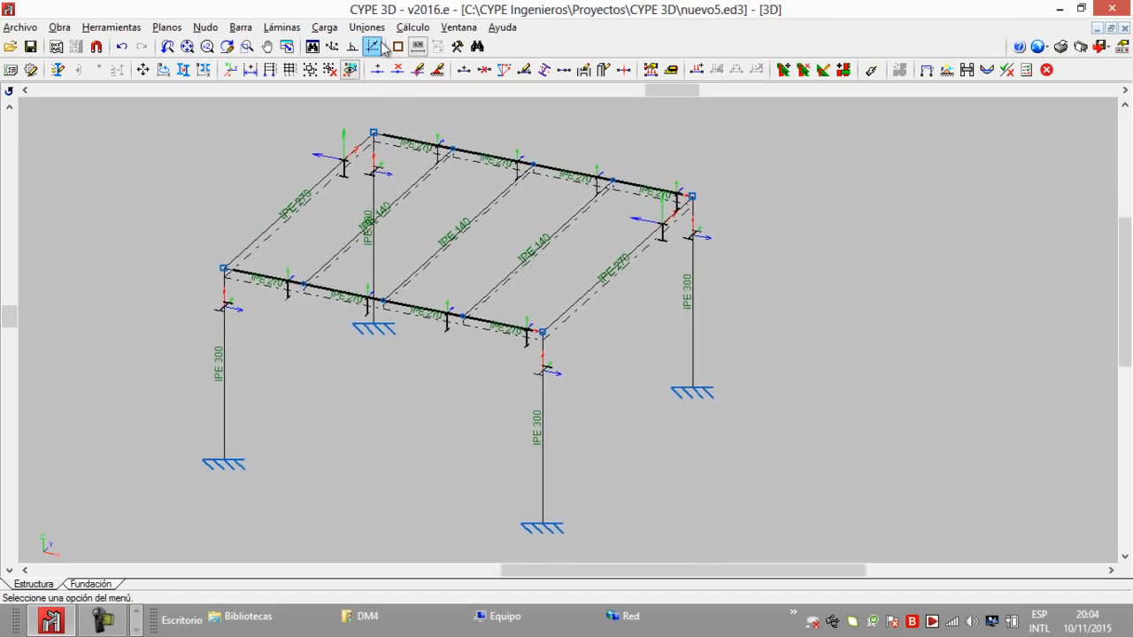
left_click(413, 28)
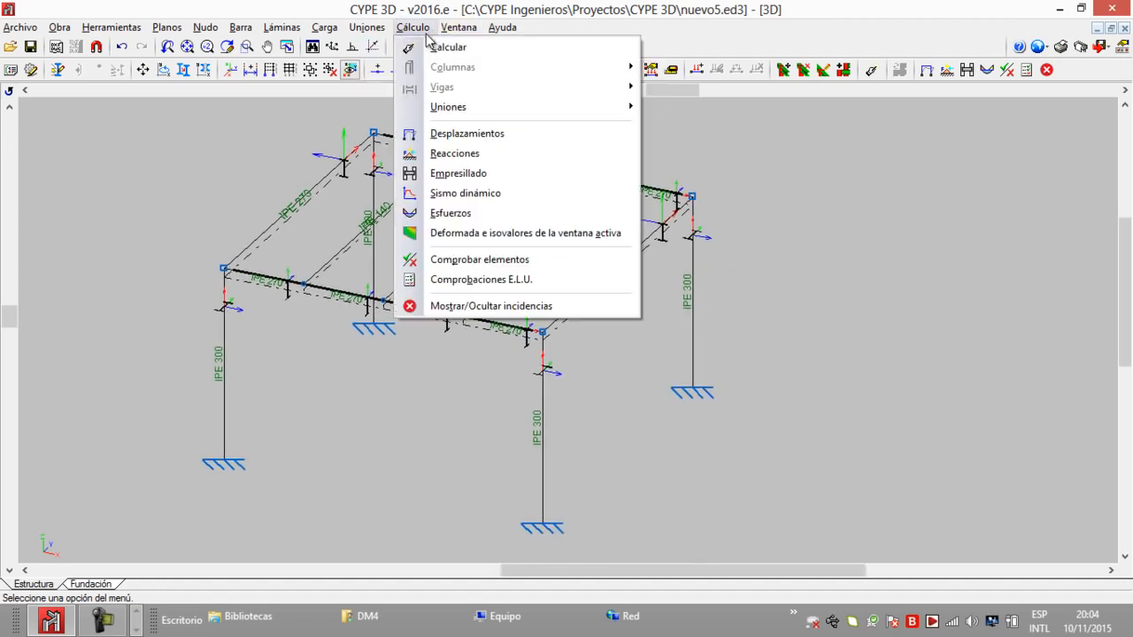
left_click(470, 259)
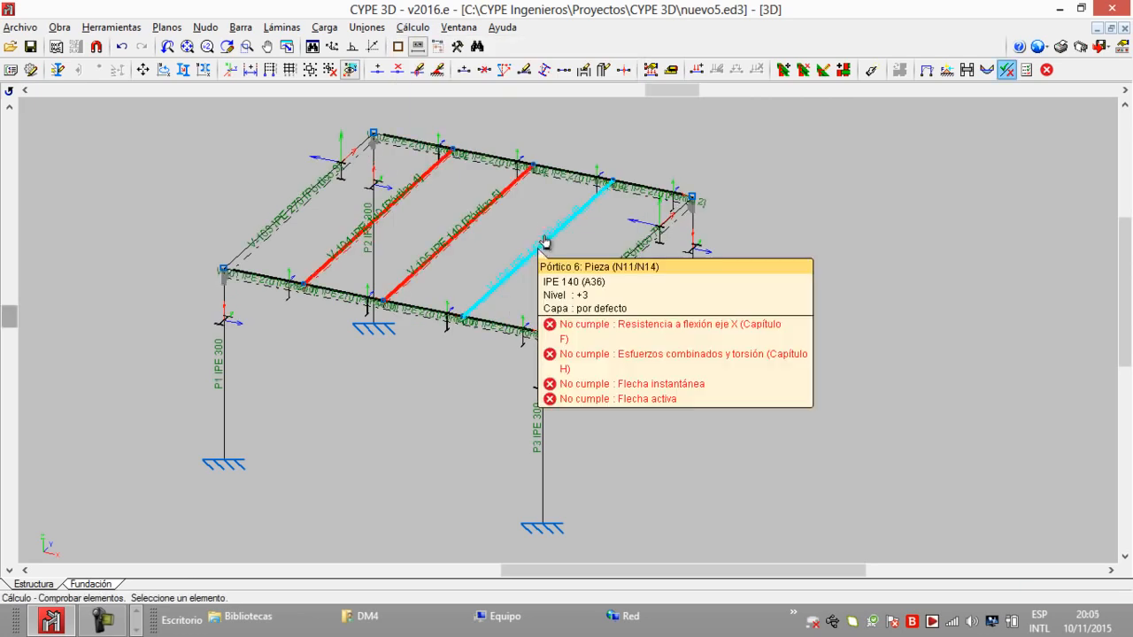
Check the profile series for beam V-106 between N11 and N14, assign it IPE 180, recheck it and accept the beam edit
left_click(543, 248)
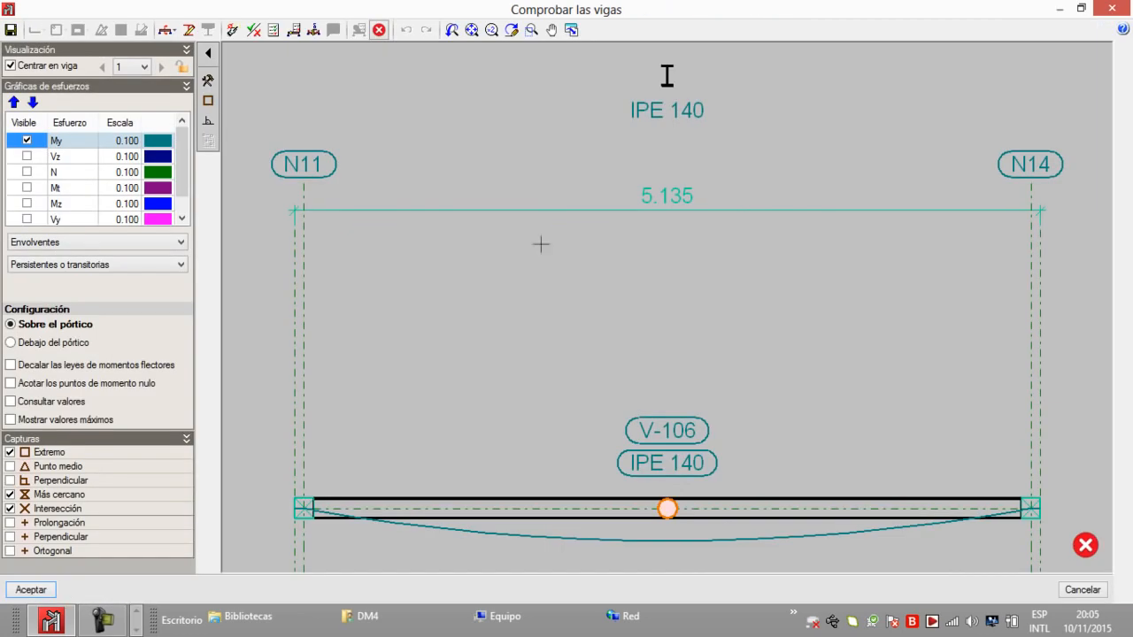
mouse_move(668, 508)
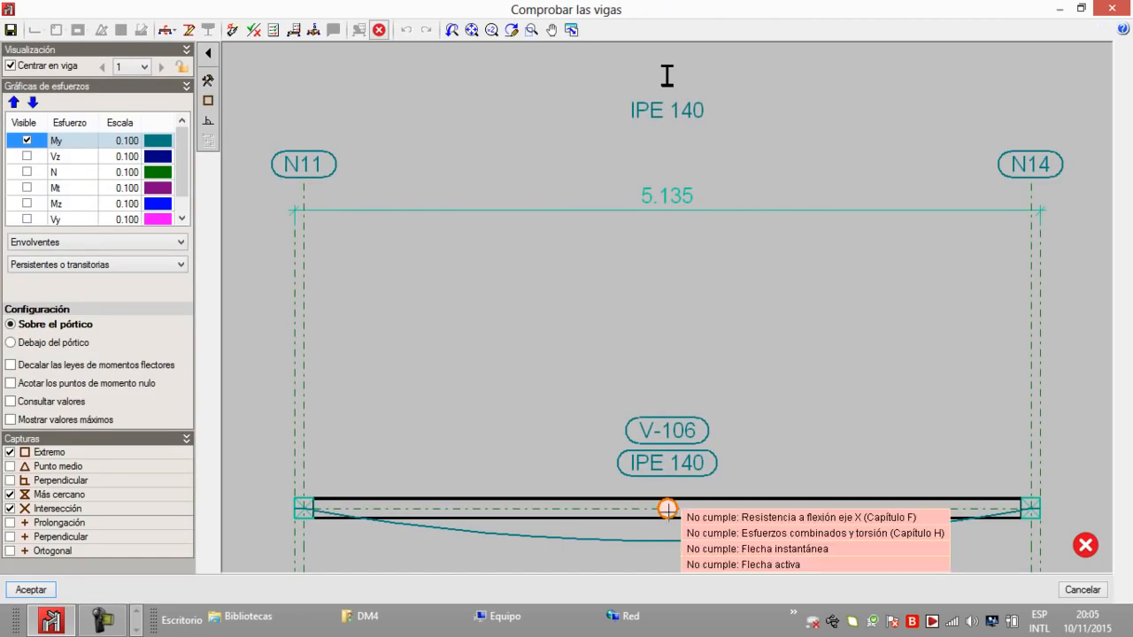
left_click(254, 30)
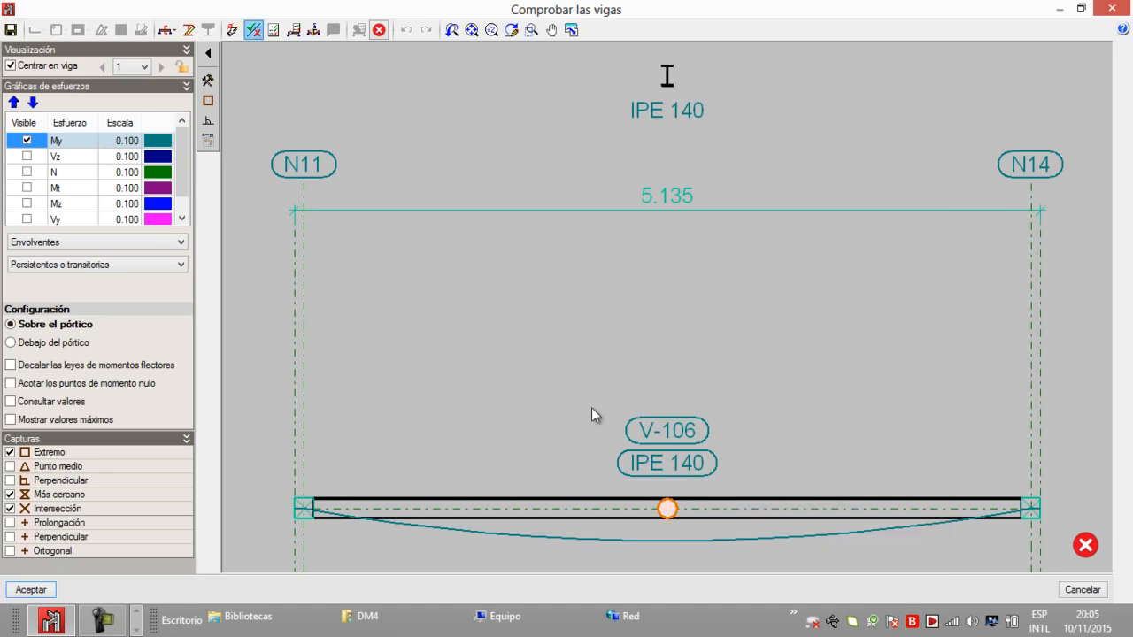
left_click(660, 509)
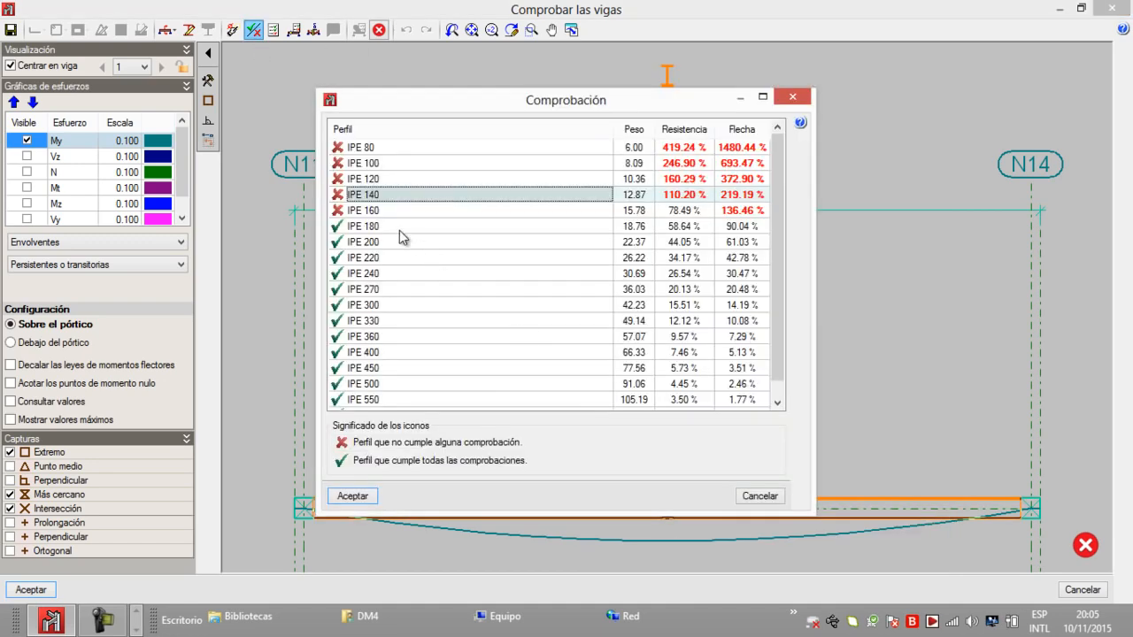
left_click(399, 228)
left_click(371, 497)
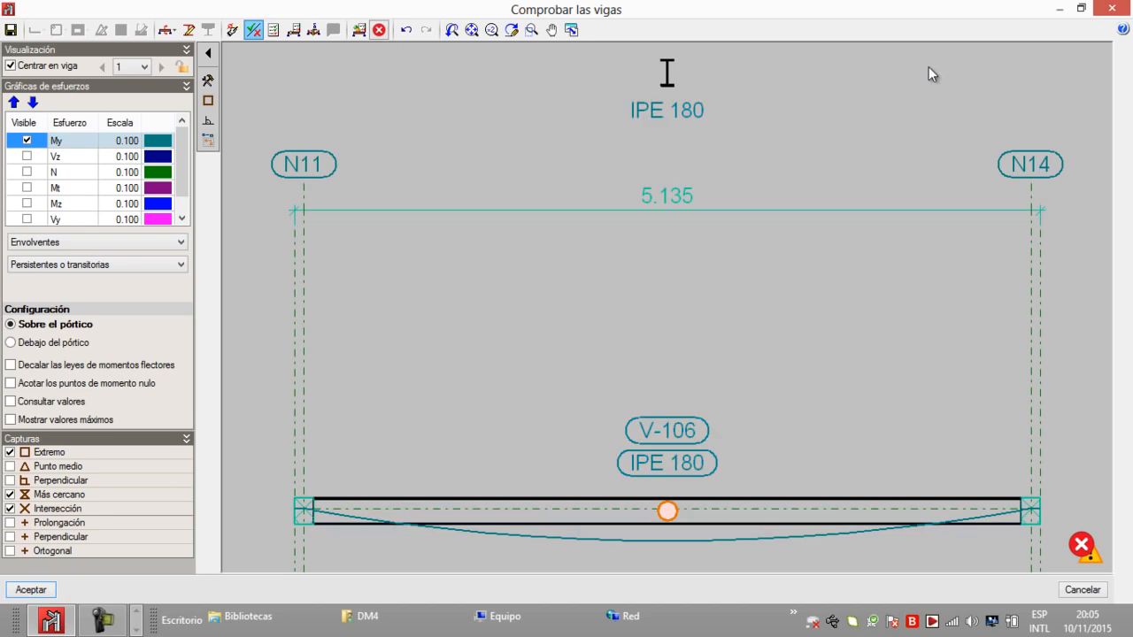
left_click(361, 33)
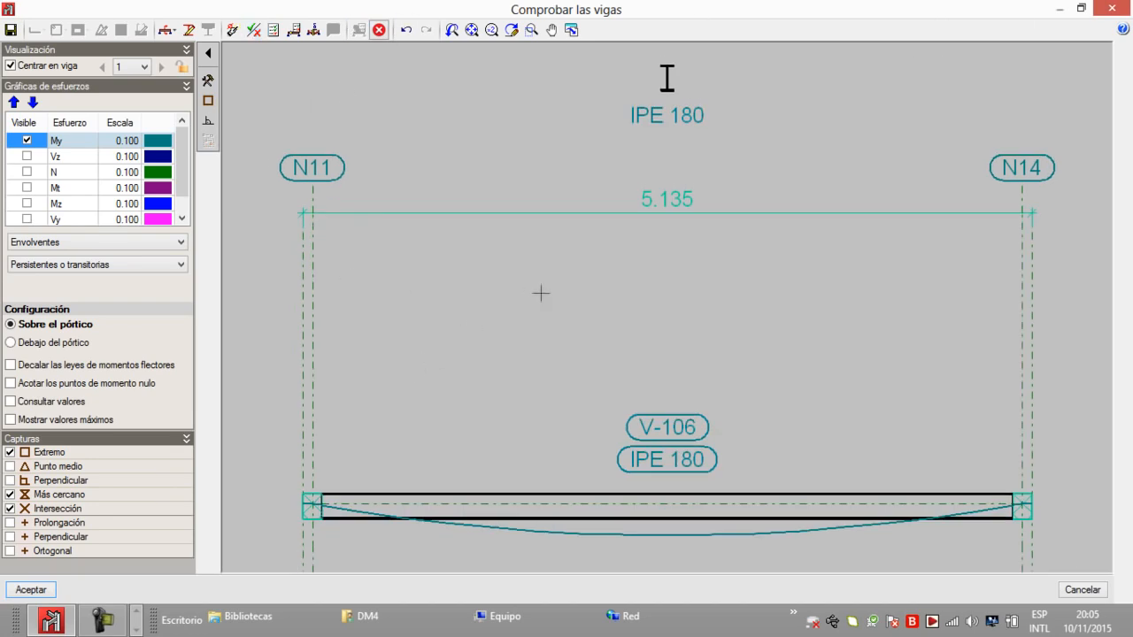
left_click(51, 591)
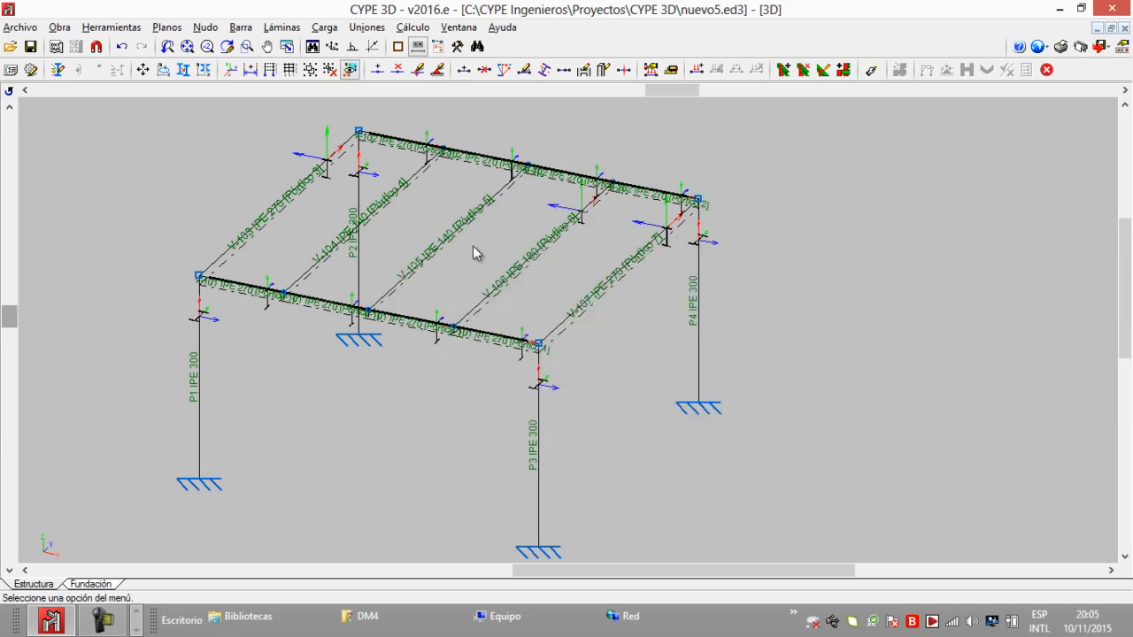
Describe the two remaining IPE 140 intermediate roof beams, V-104 and V-105, as simple IPE 180 profiles
mouse_move(461, 232)
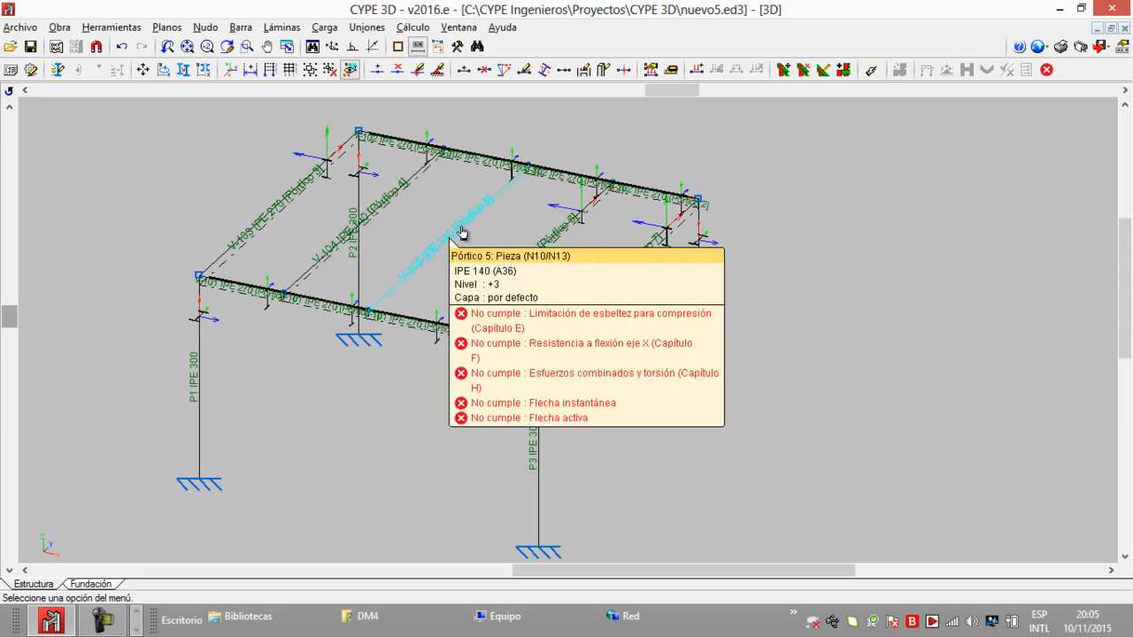
left_click(236, 28)
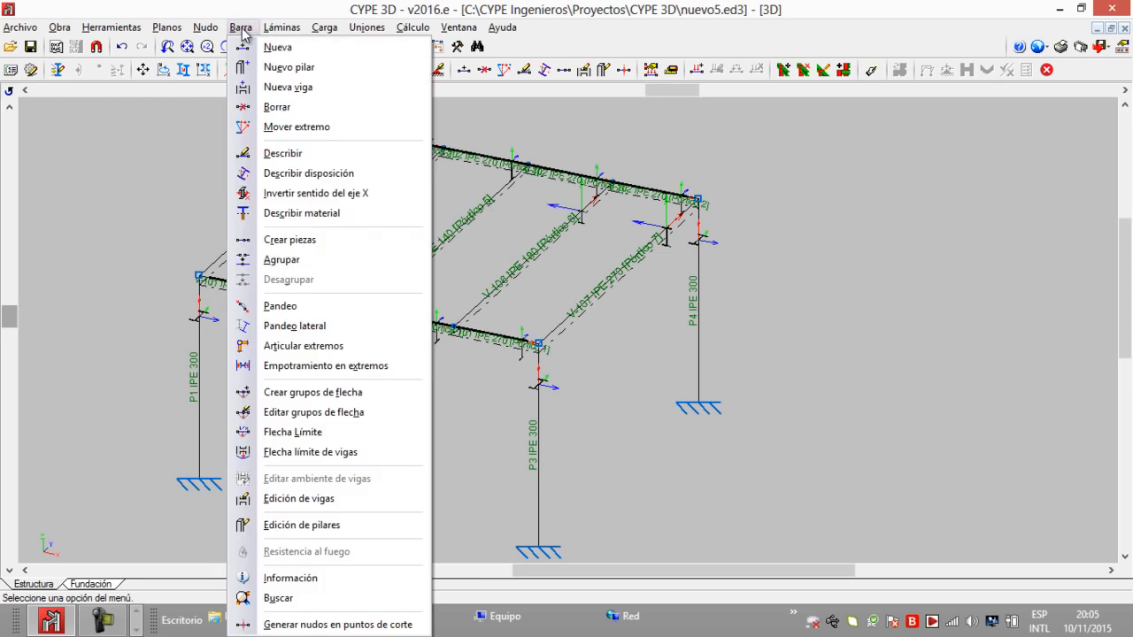
left_click(337, 156)
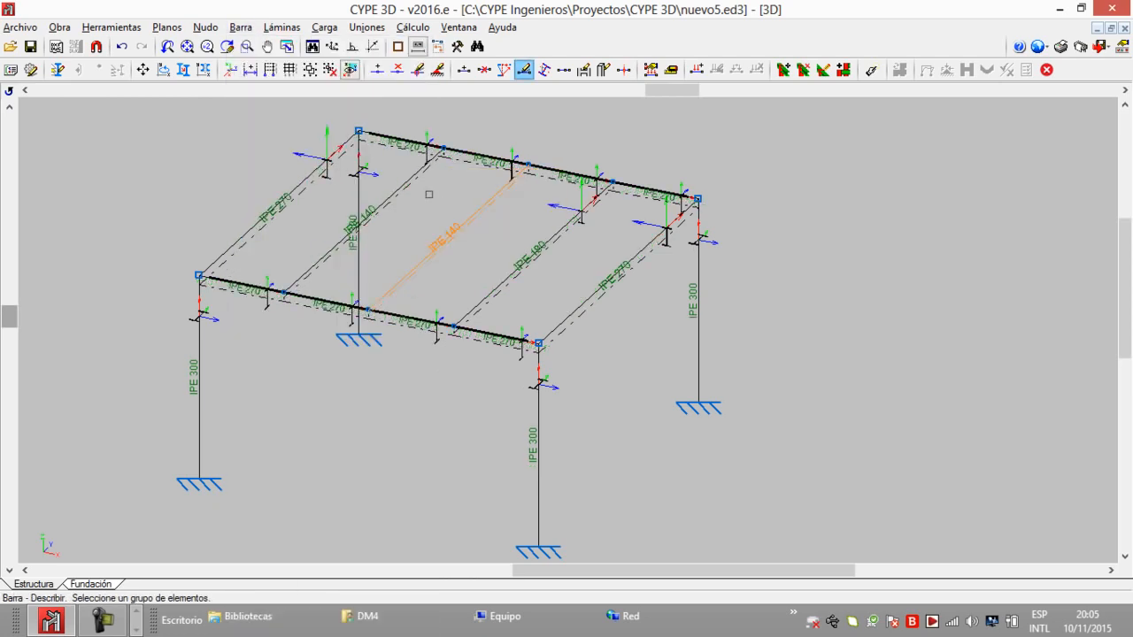
right_click(464, 236)
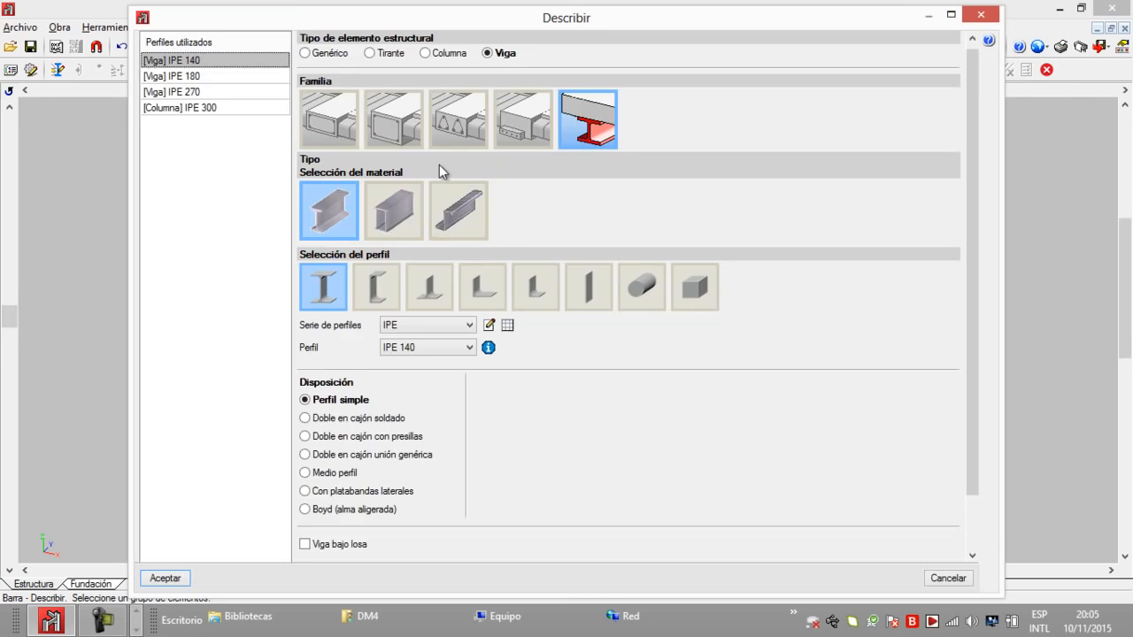
scroll(412, 398, "down", 2)
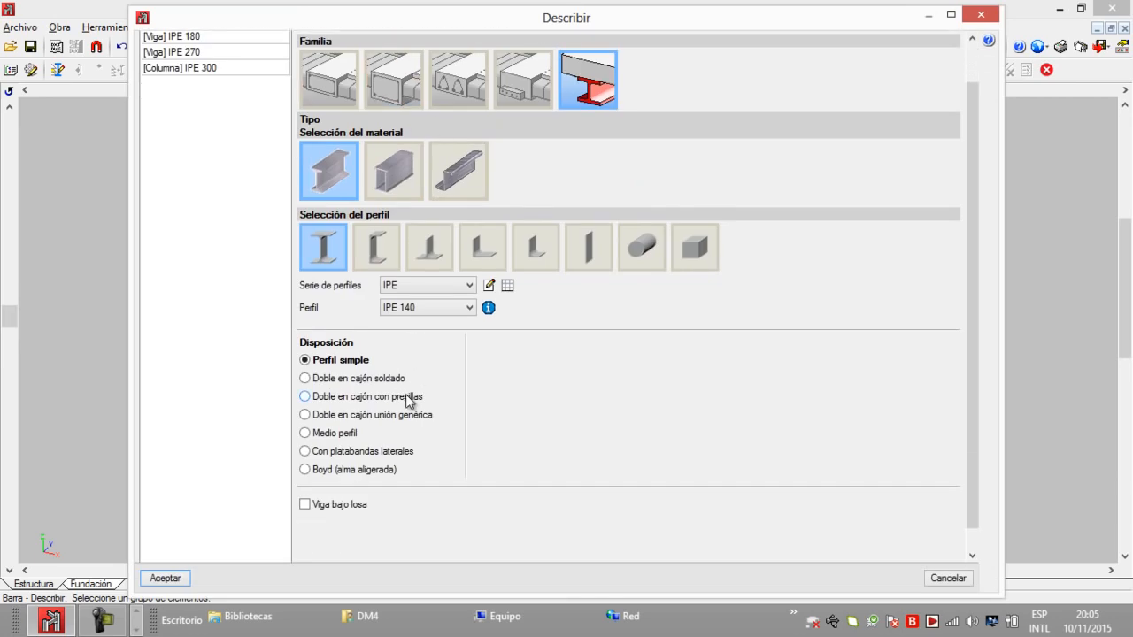
left_click(453, 315)
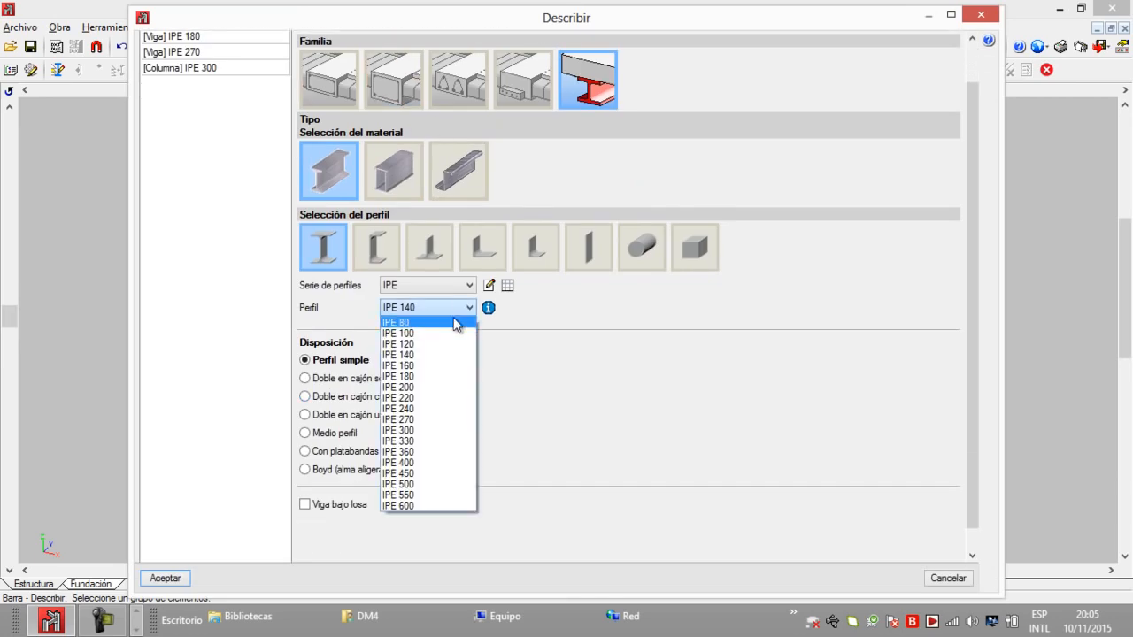
left_click(434, 385)
left_click(159, 578)
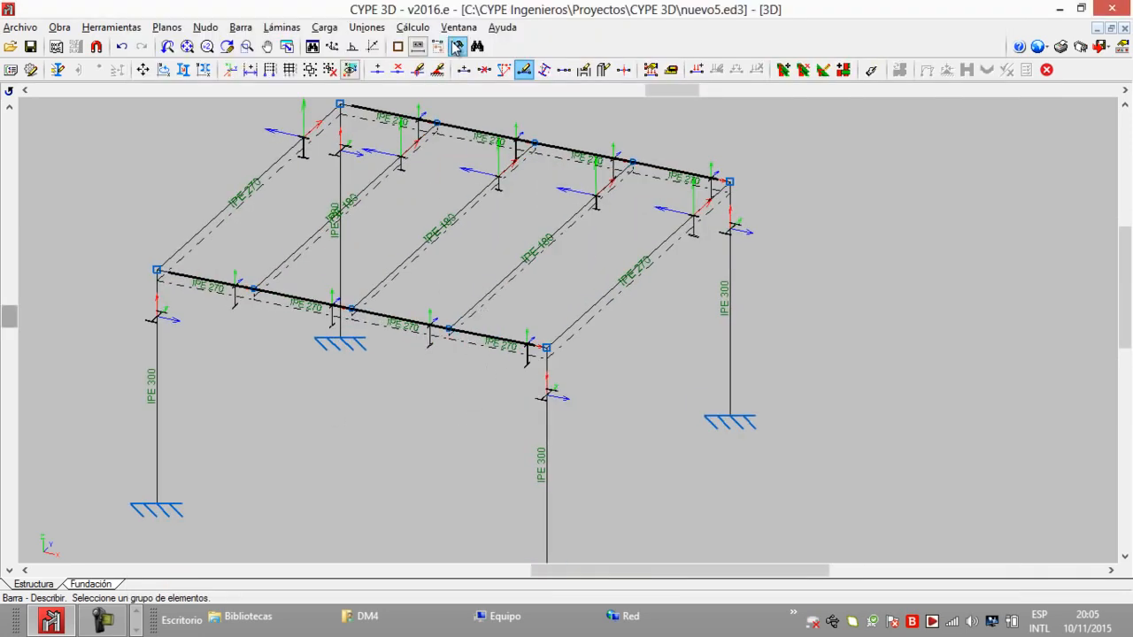
Recalculate the structure without profile sizing, with joint design enabled and all nodes resolved with welded connections
left_click(414, 27)
left_click(462, 59)
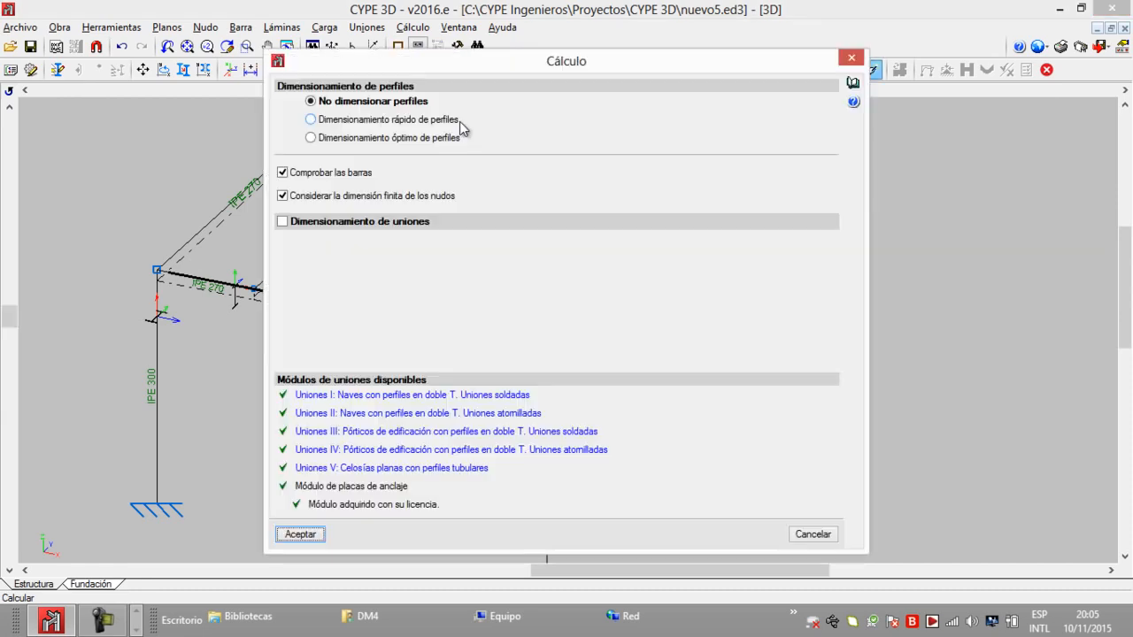
left_click(283, 222)
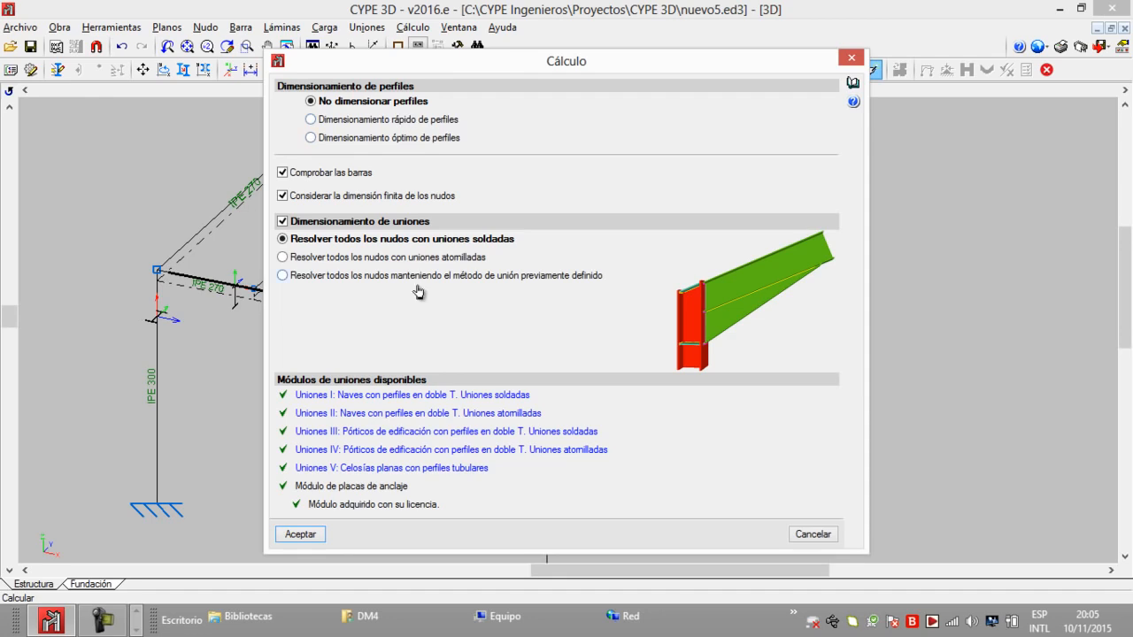
left_click(307, 535)
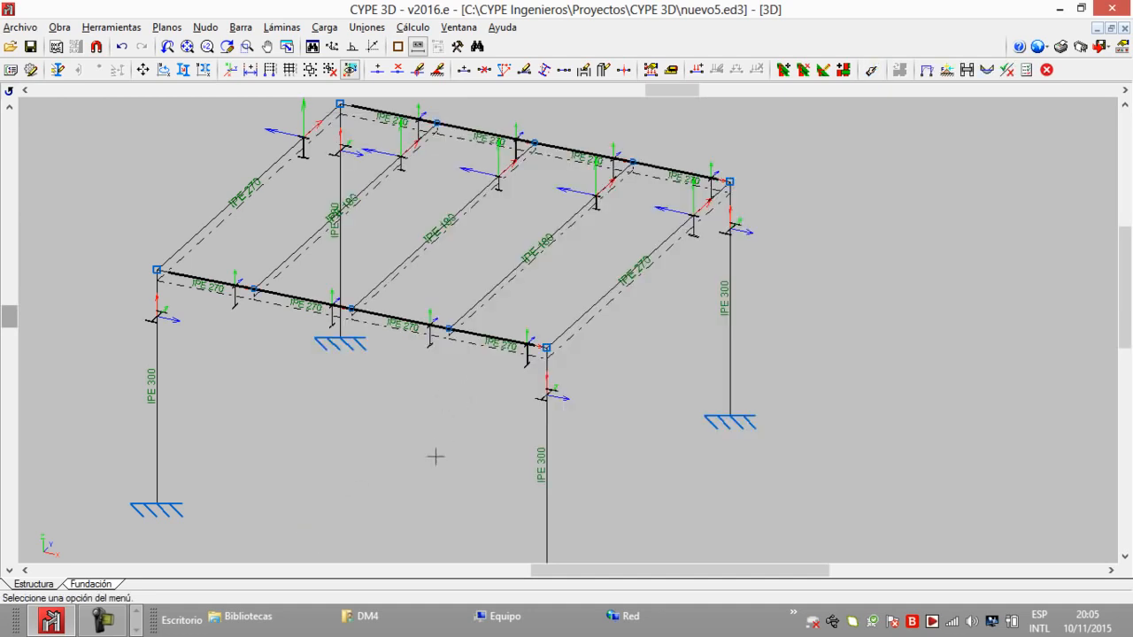
Check all elements of the recalculated frame for compliance
middle_click_drag(435, 386, 443, 323)
scroll(443, 323, "up", 1)
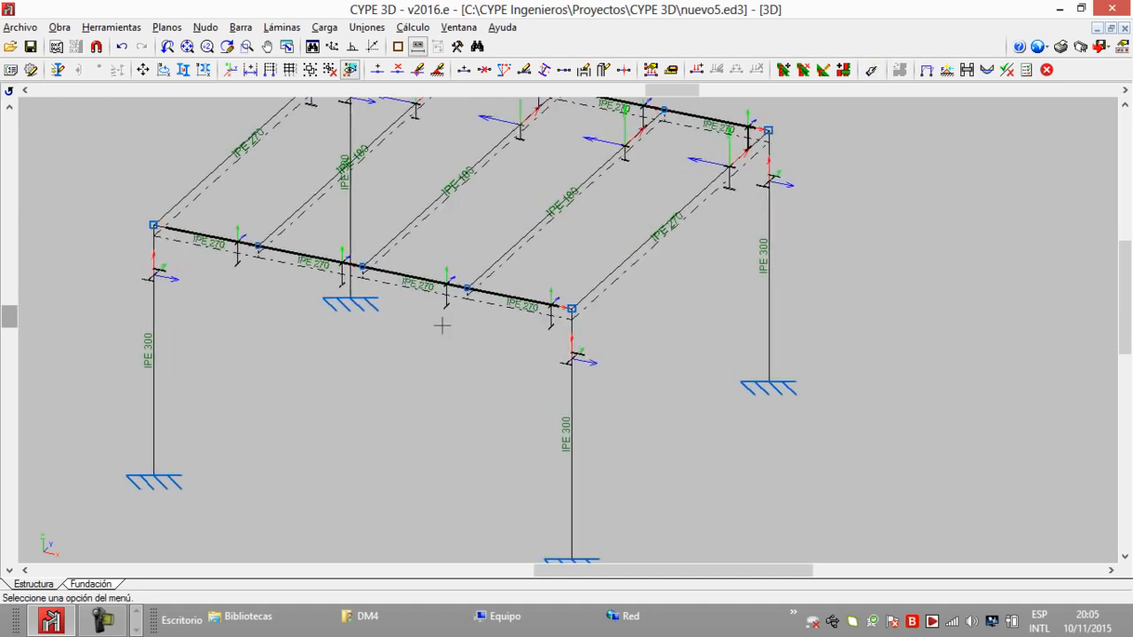
scroll(189, 265, "down", 4)
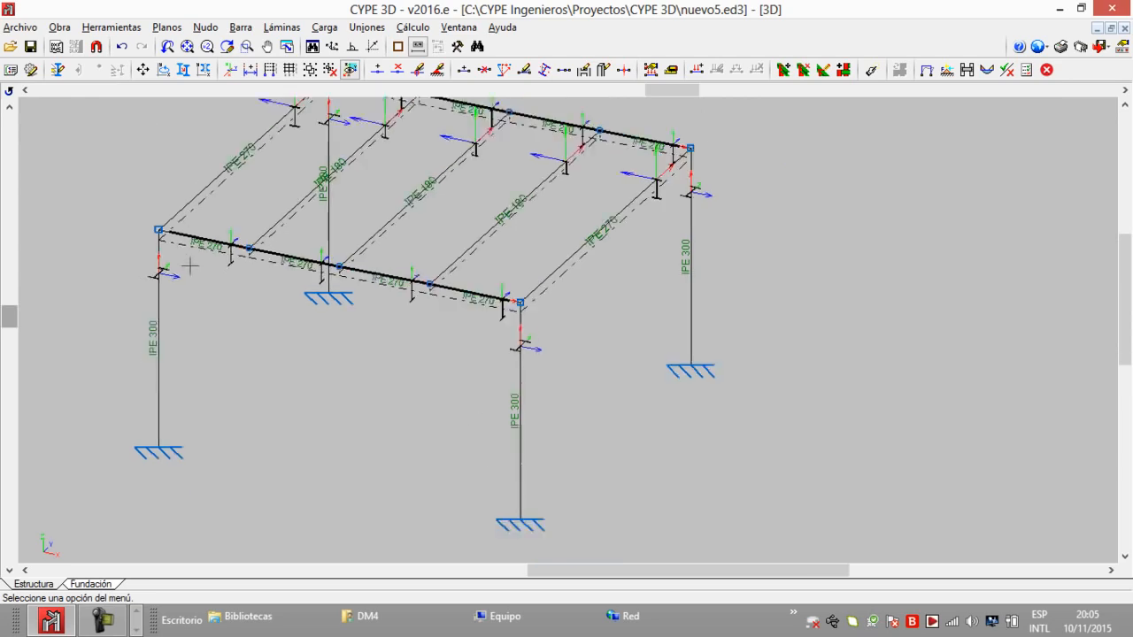
left_click(424, 29)
left_click(460, 261)
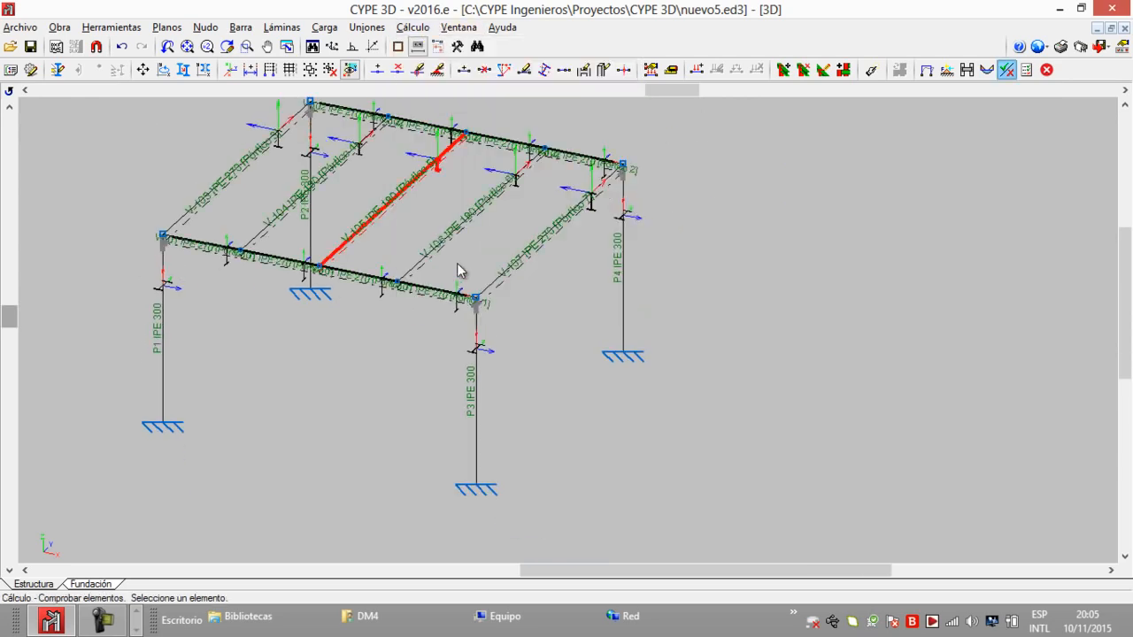
Examine the check results of the middle roof beam in Pórtico 5, between N10 and N13
mouse_move(398, 209)
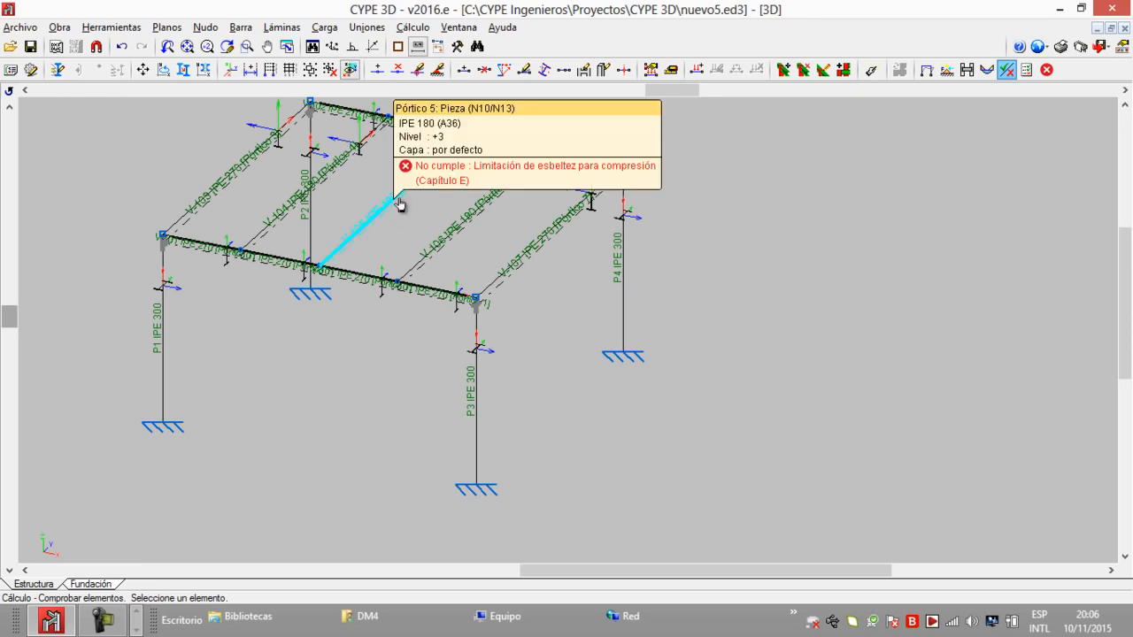
scroll(381, 211, "up", 2)
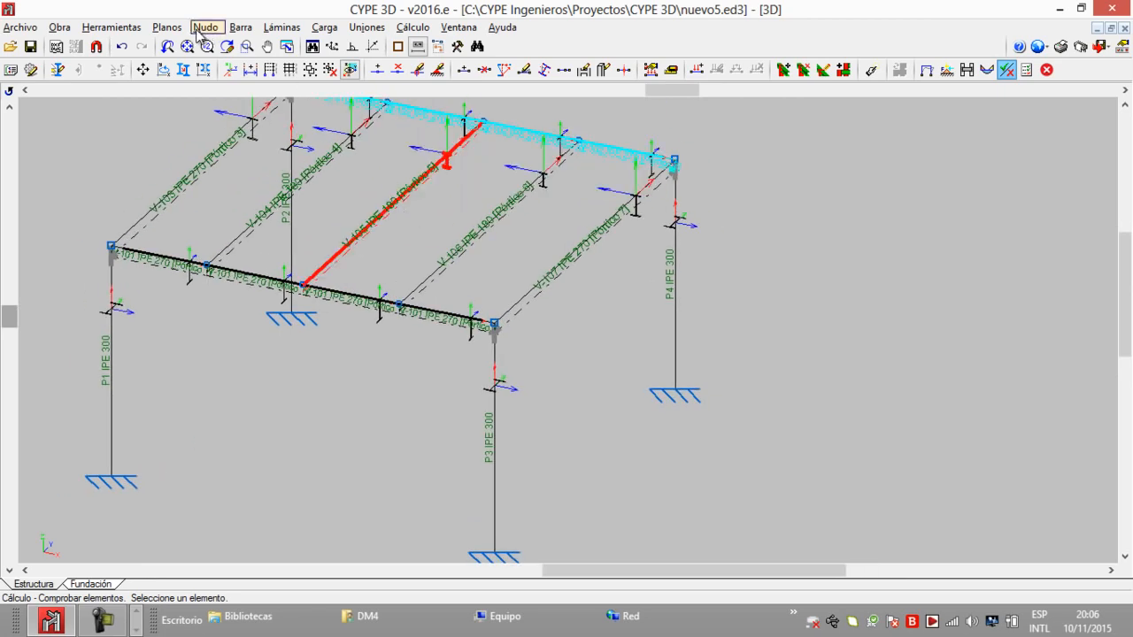
middle_click_drag(428, 208, 454, 242)
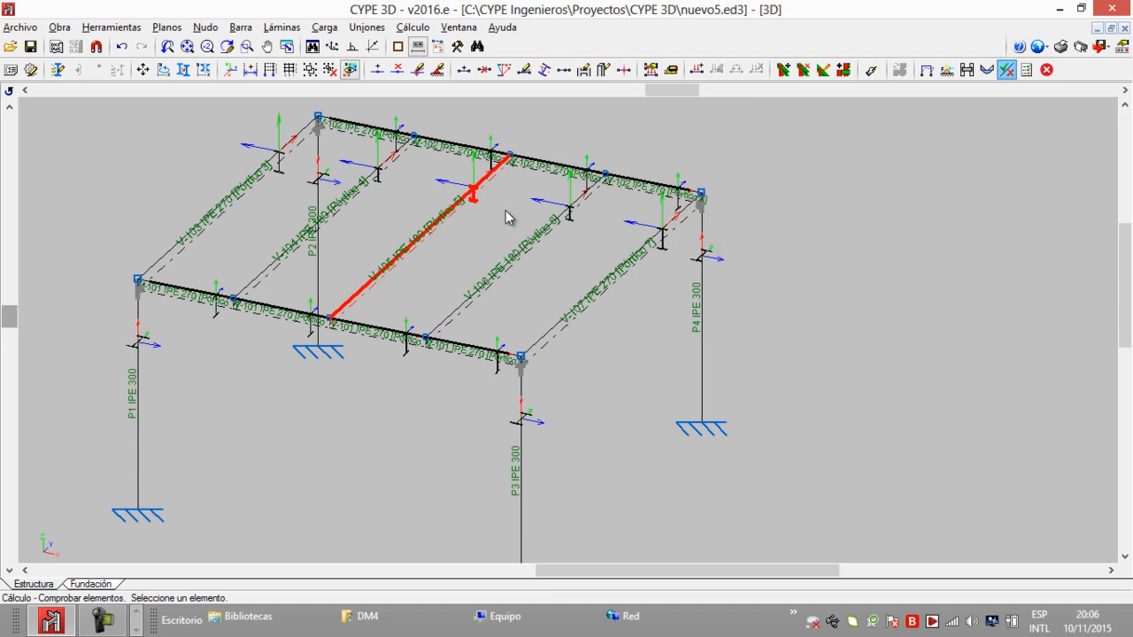
left_click_drag(653, 89, 683, 92)
mouse_move(478, 257)
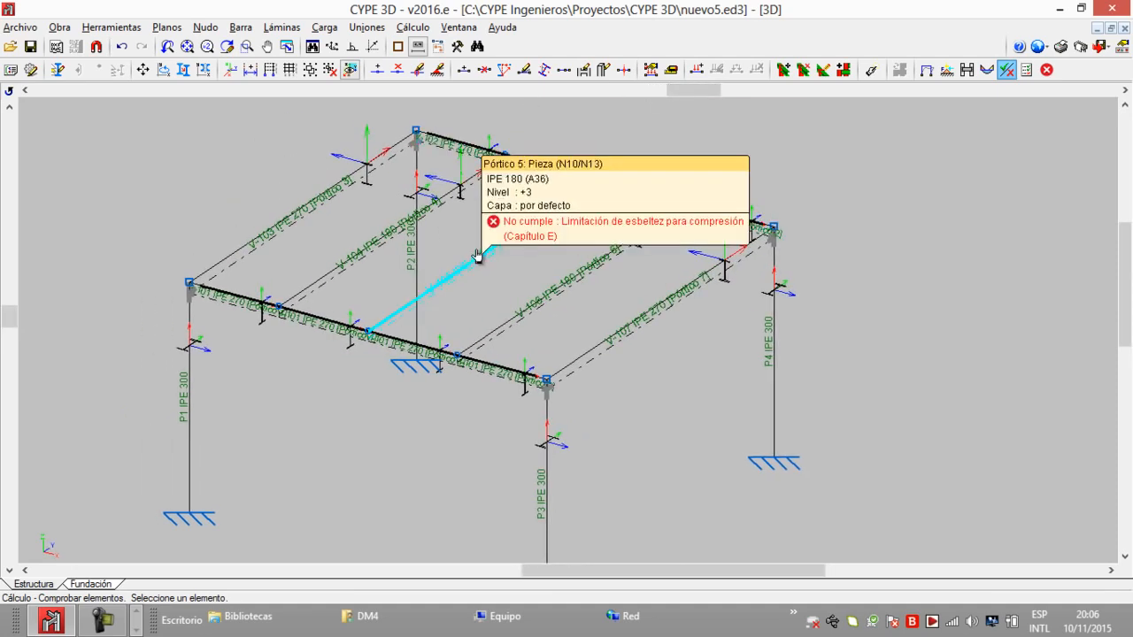
left_click(478, 257)
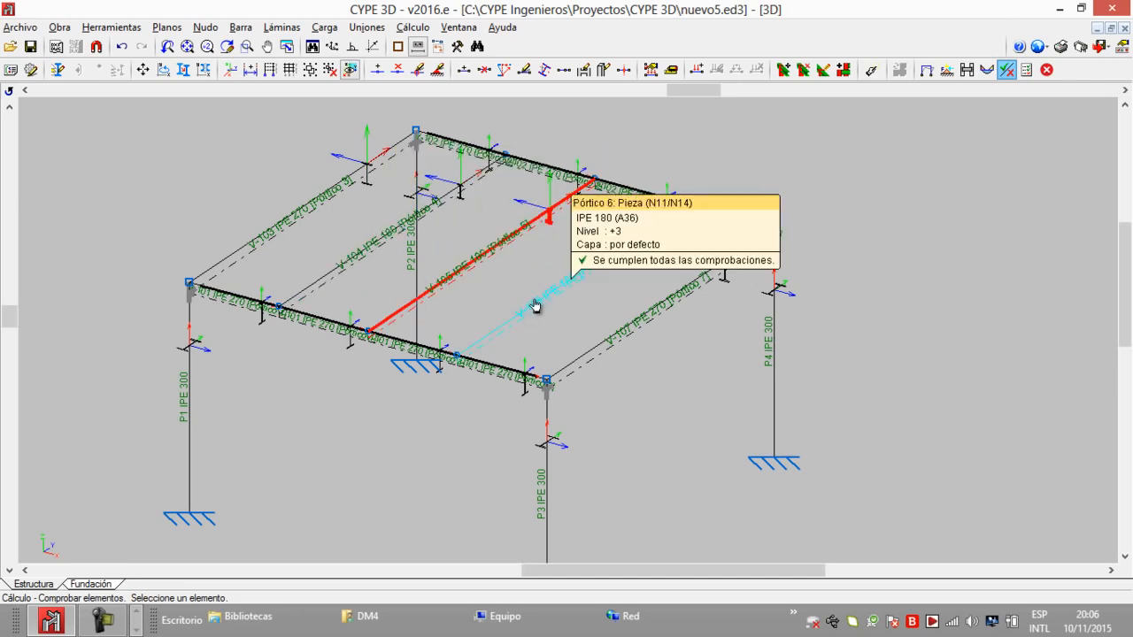
Open the column base connection at node N1 (Tipo 1) for editing
scroll(518, 295, "down", 1)
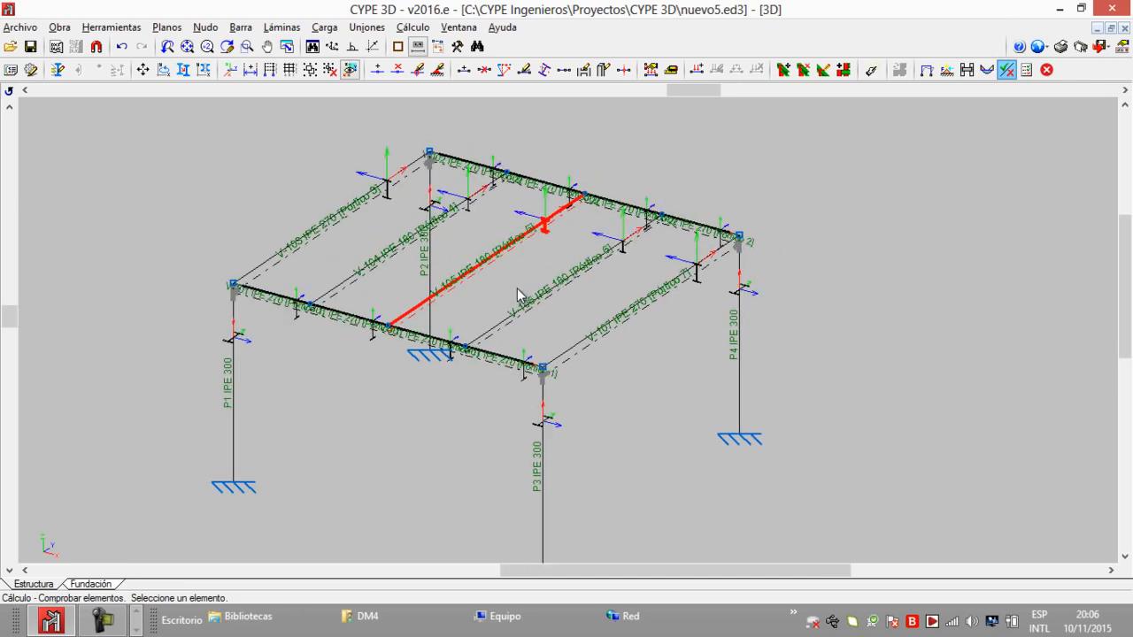
middle_click_drag(518, 295, 521, 216)
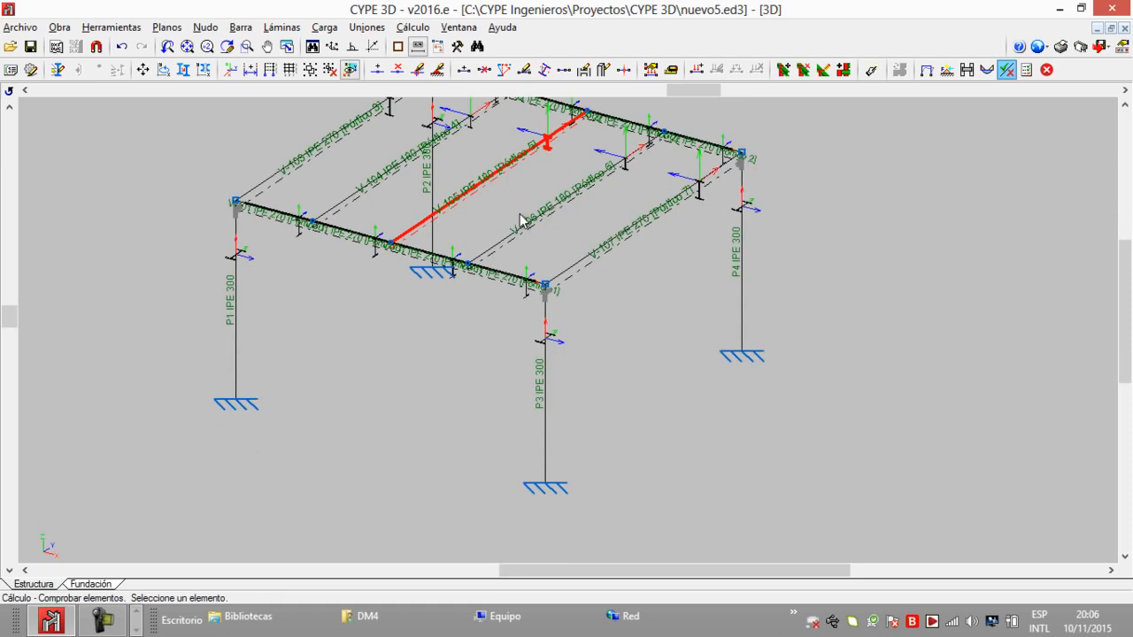
left_click(366, 27)
left_click(396, 87)
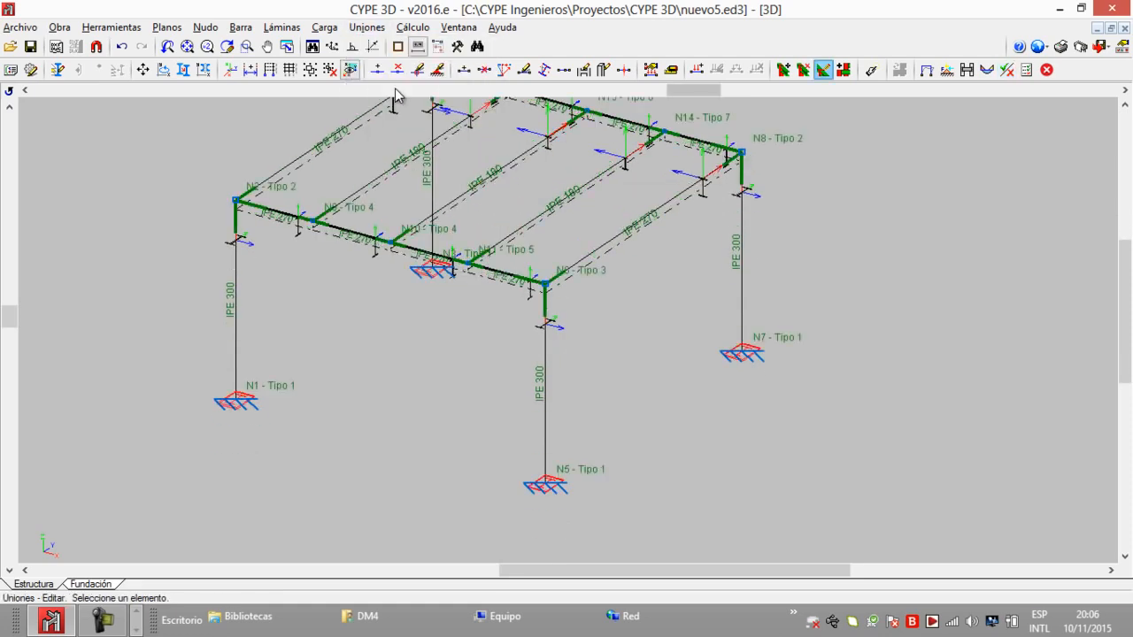
middle_click_drag(453, 348, 458, 382)
scroll(458, 382, "down", 2)
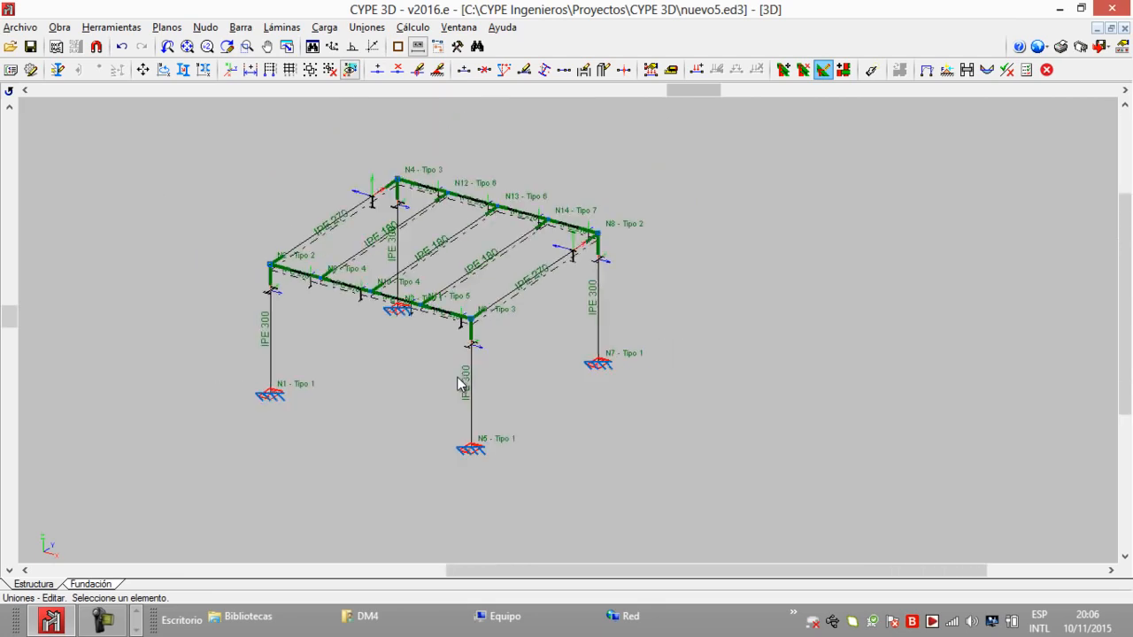
left_click_drag(674, 90, 708, 92)
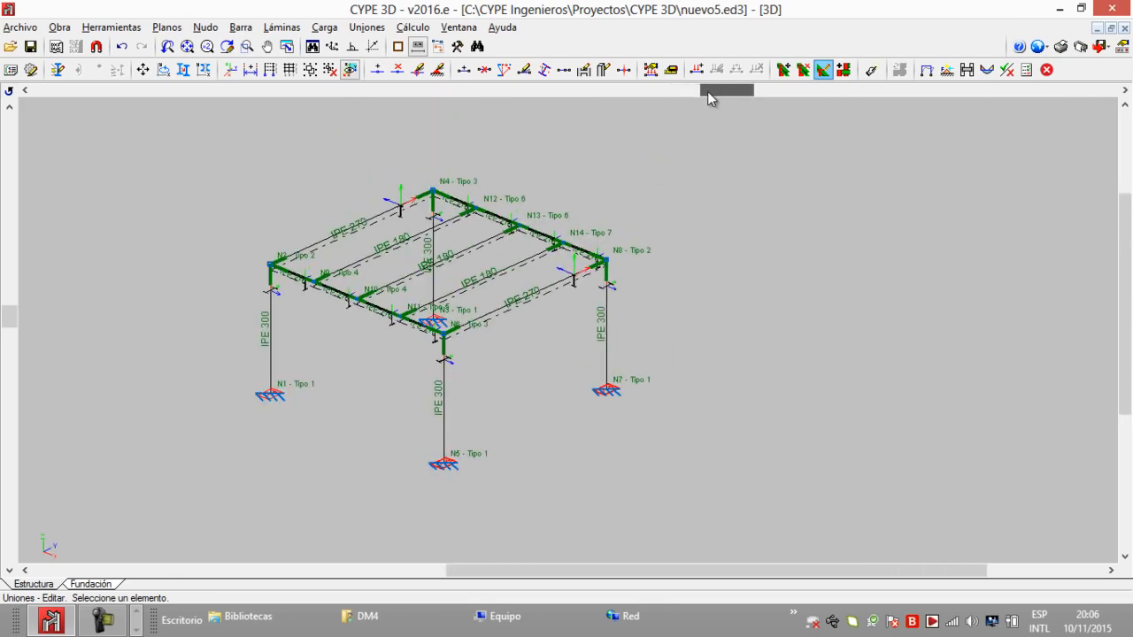
left_click(283, 400)
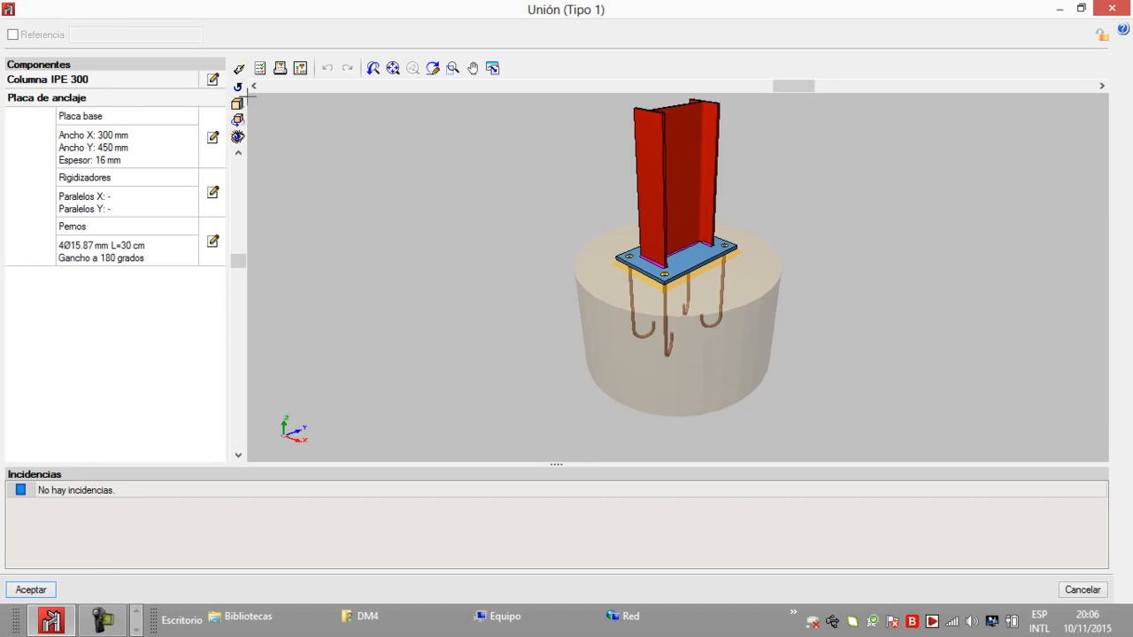
Examine the connection's checks for the IPE 300 column and anchor plate, reading the plate's weld check down to the geometric table
left_click(259, 68)
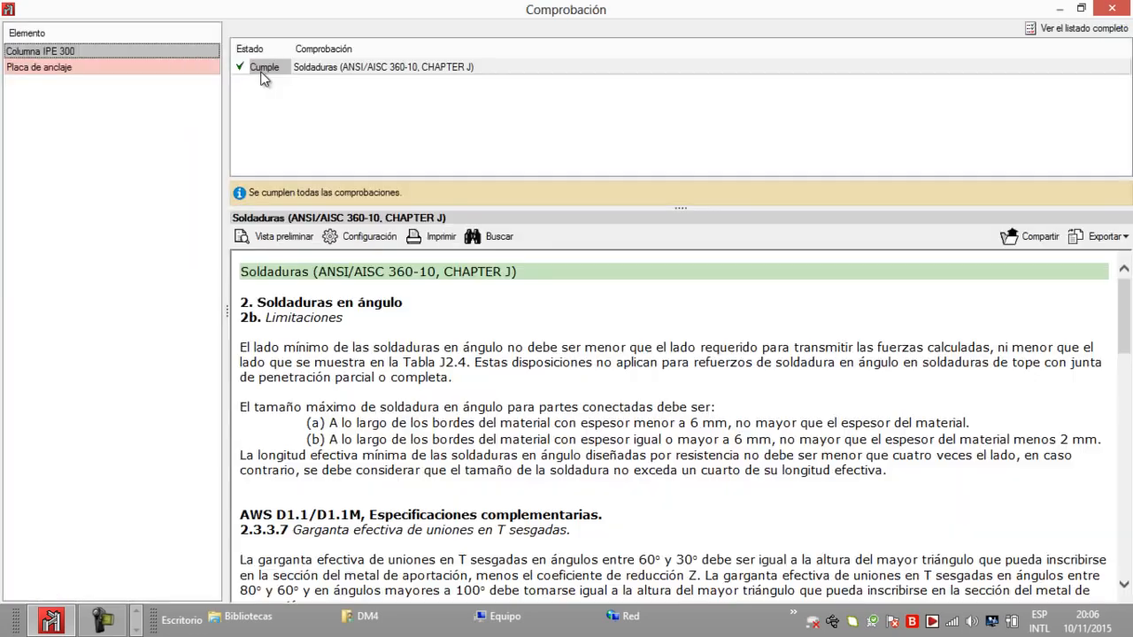
left_click(147, 72)
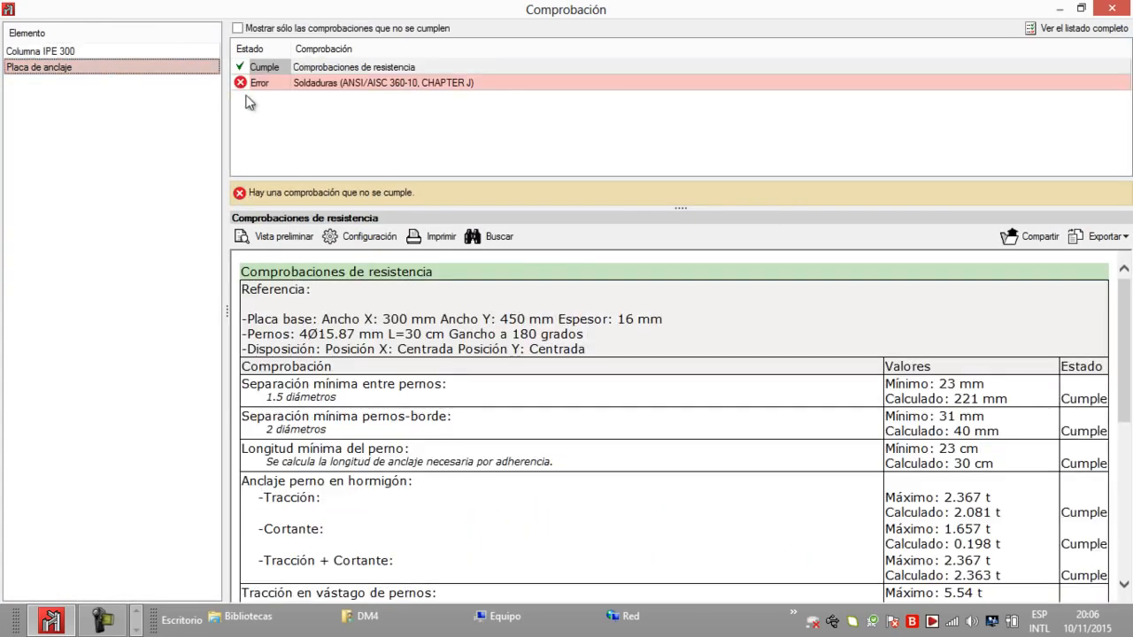
left_click(410, 79)
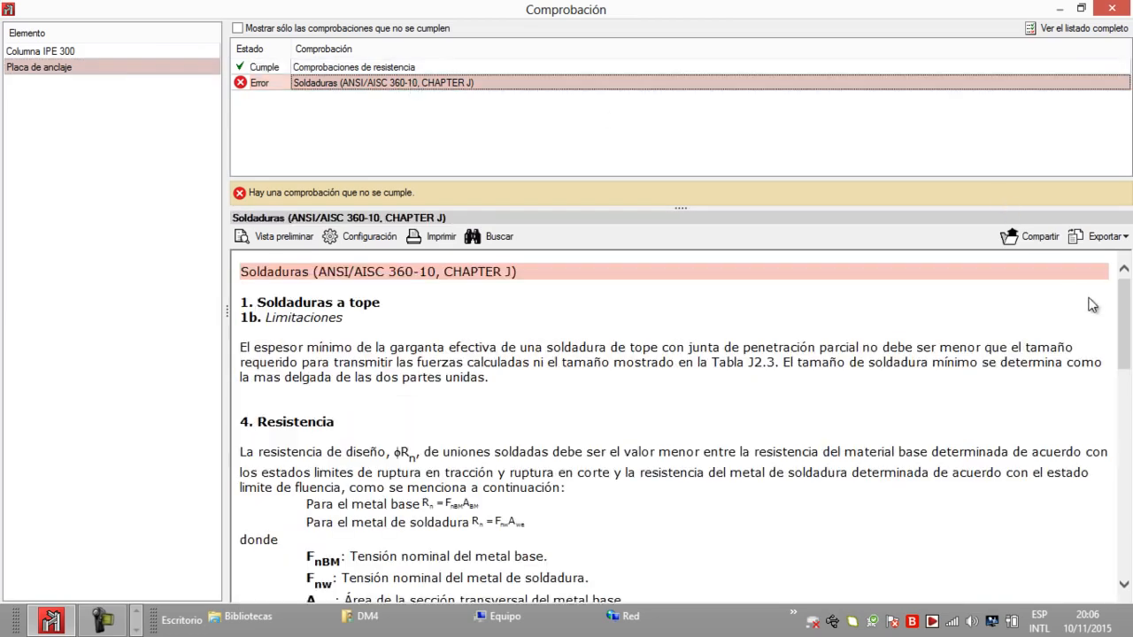
scroll(1122, 339, "down", 2)
left_click_drag(1122, 339, 1130, 303)
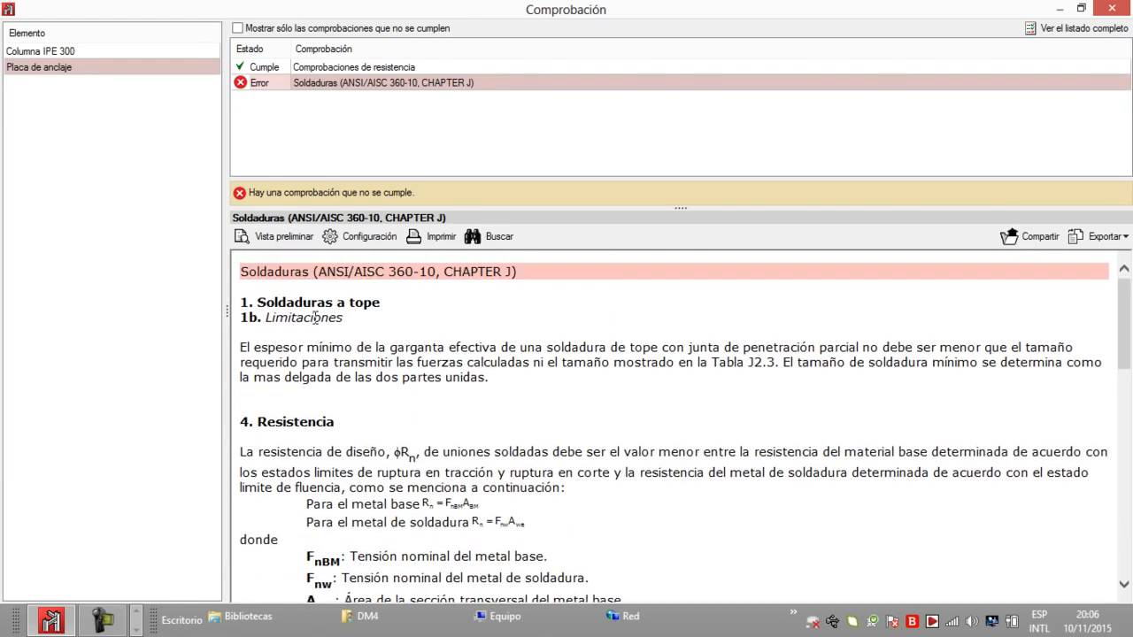
left_click_drag(263, 297, 371, 297)
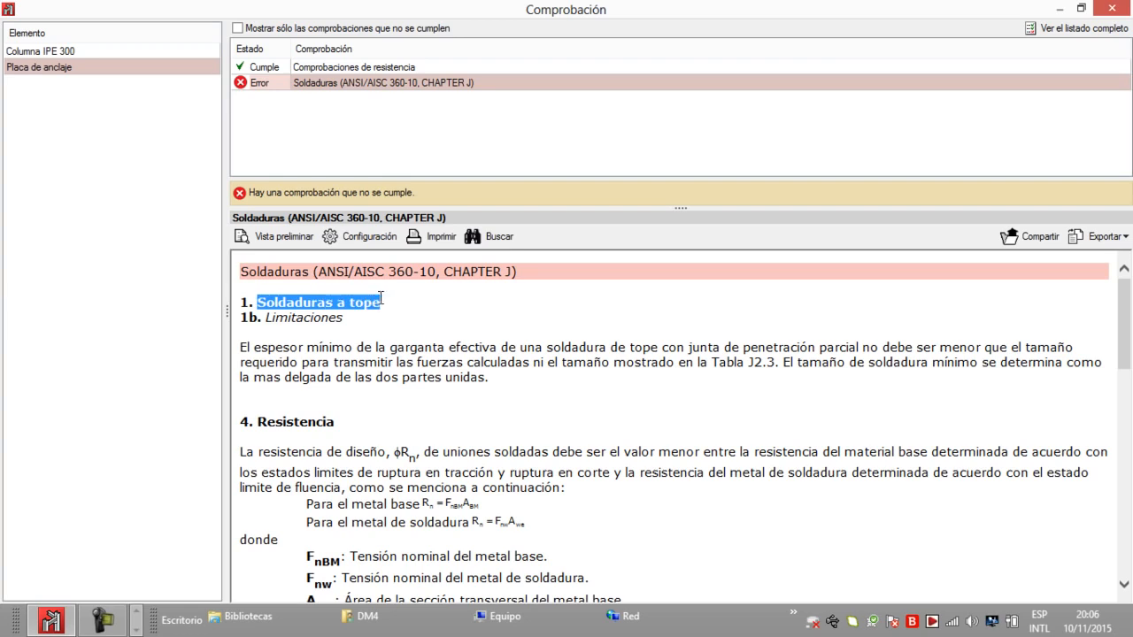
left_click_drag(1119, 328, 1114, 501)
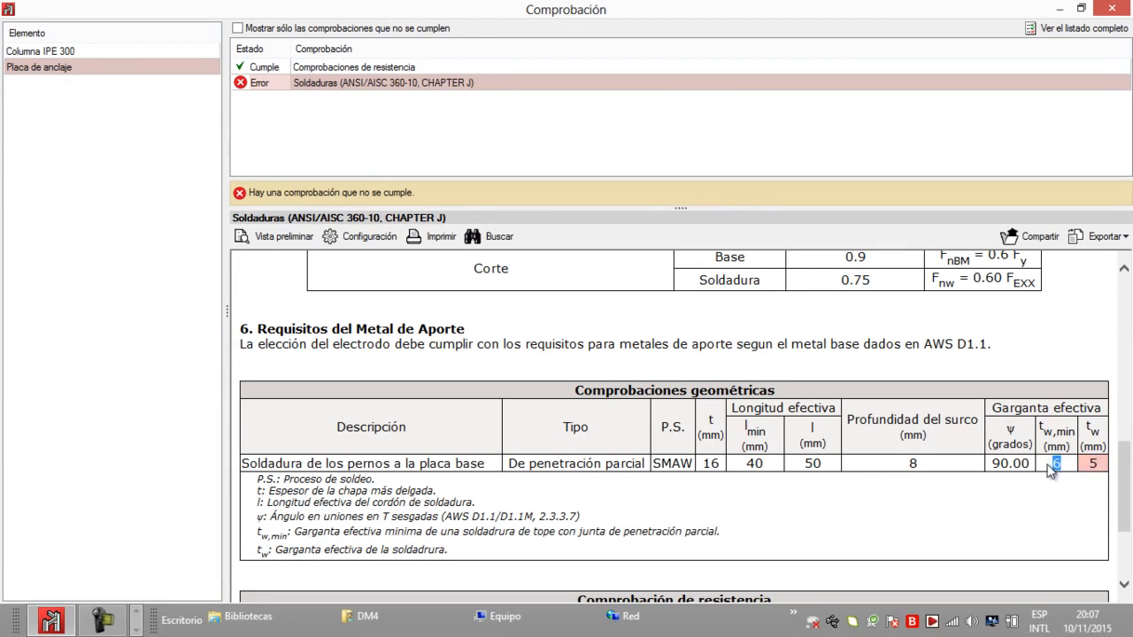
left_click(1110, 8)
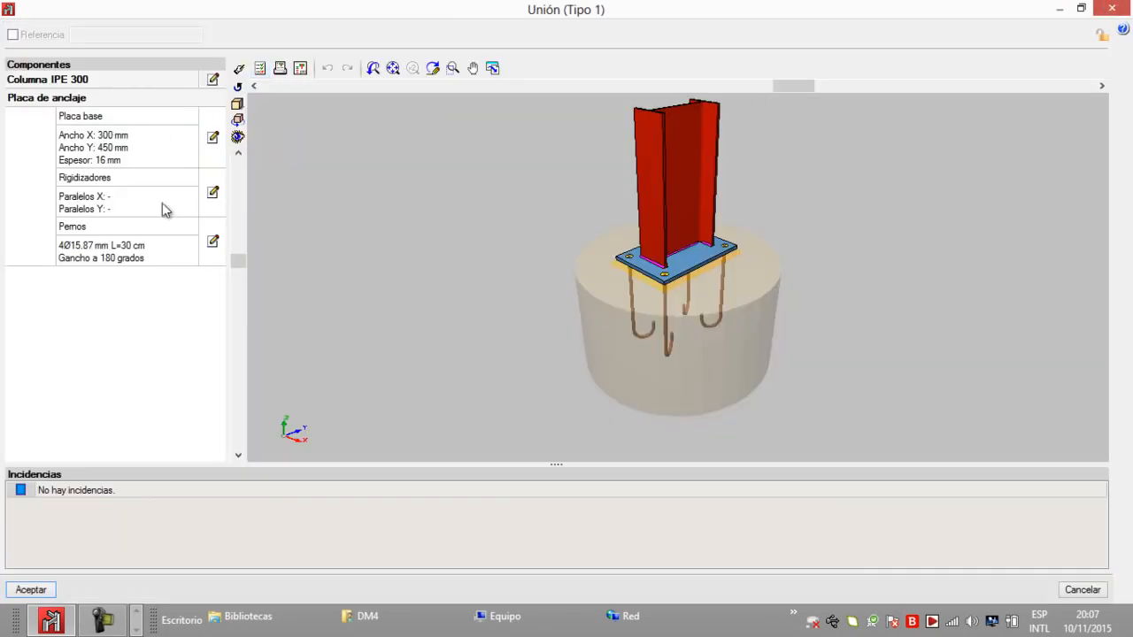
Review the anchor bolt settings and the base plate dimensions without changing them
left_click(212, 242)
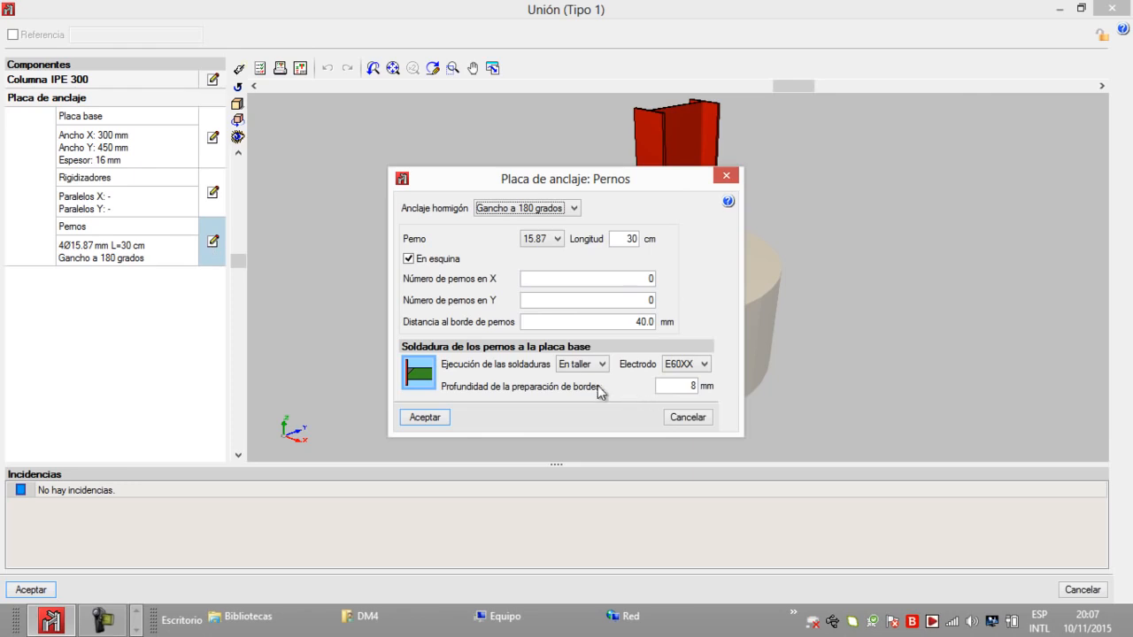
left_click(715, 176)
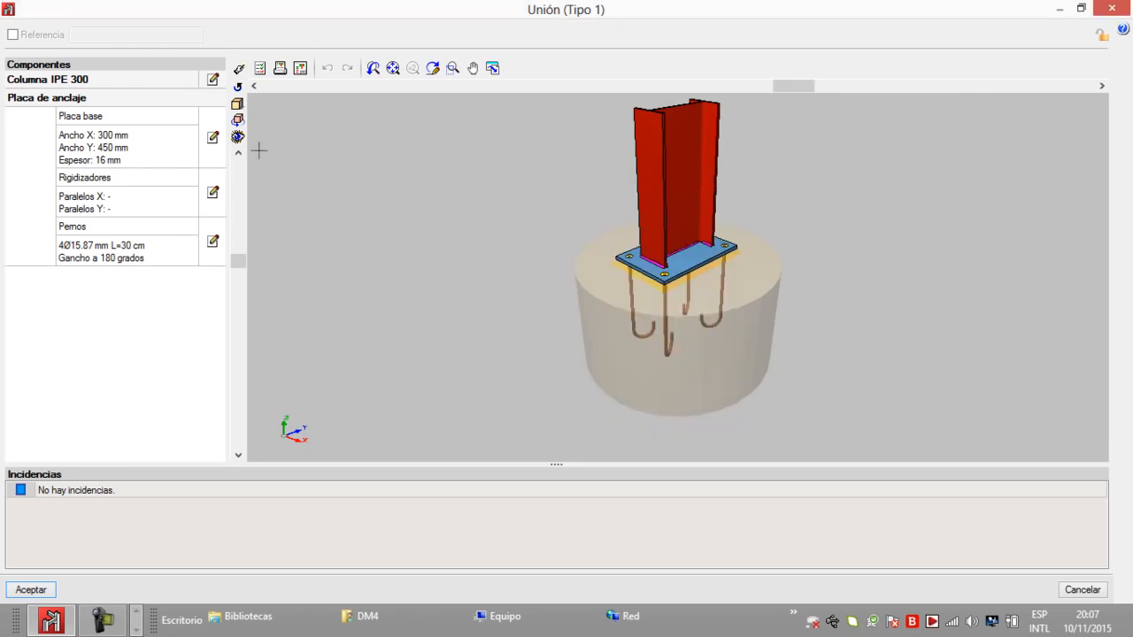
left_click(212, 139)
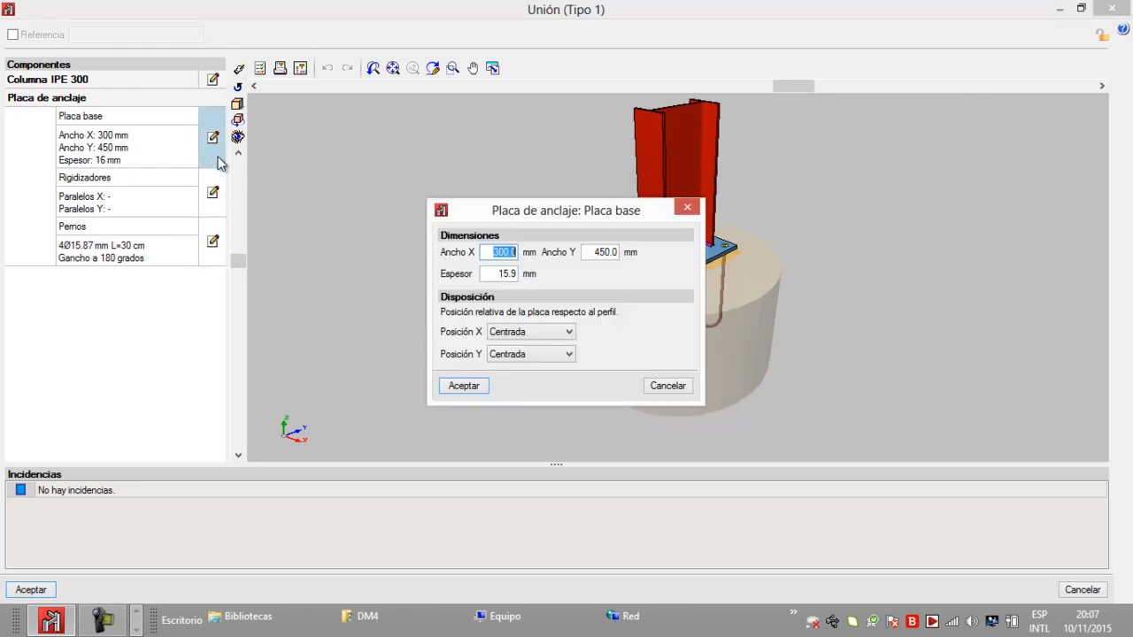
left_click(685, 208)
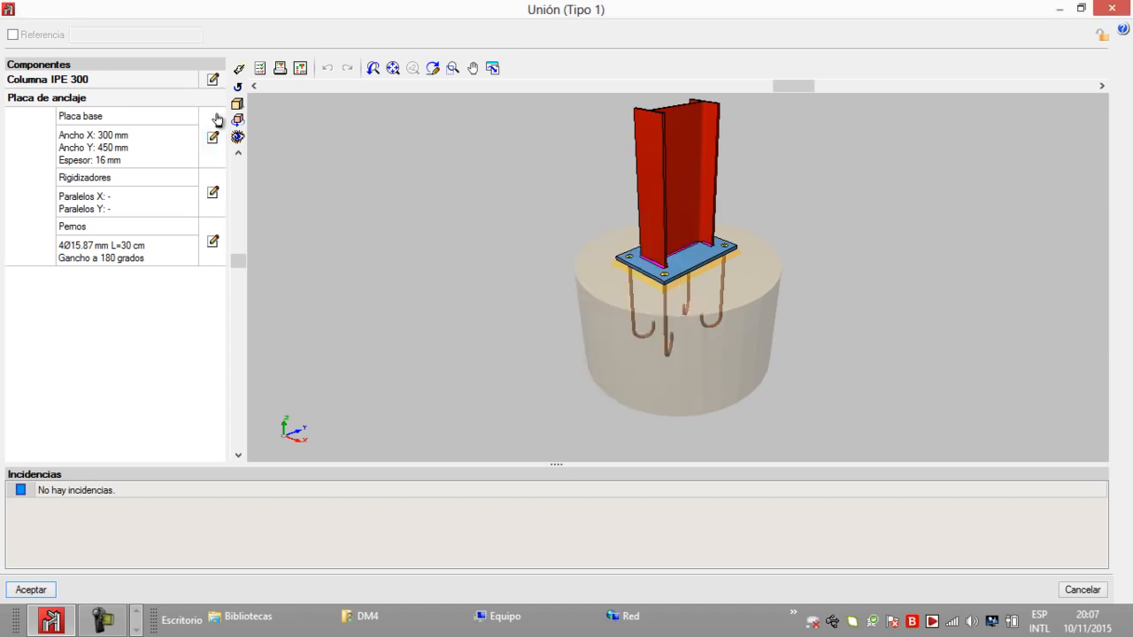
Set the leg size of the IPE 300 column's web weld to 6 mm
left_click(212, 80)
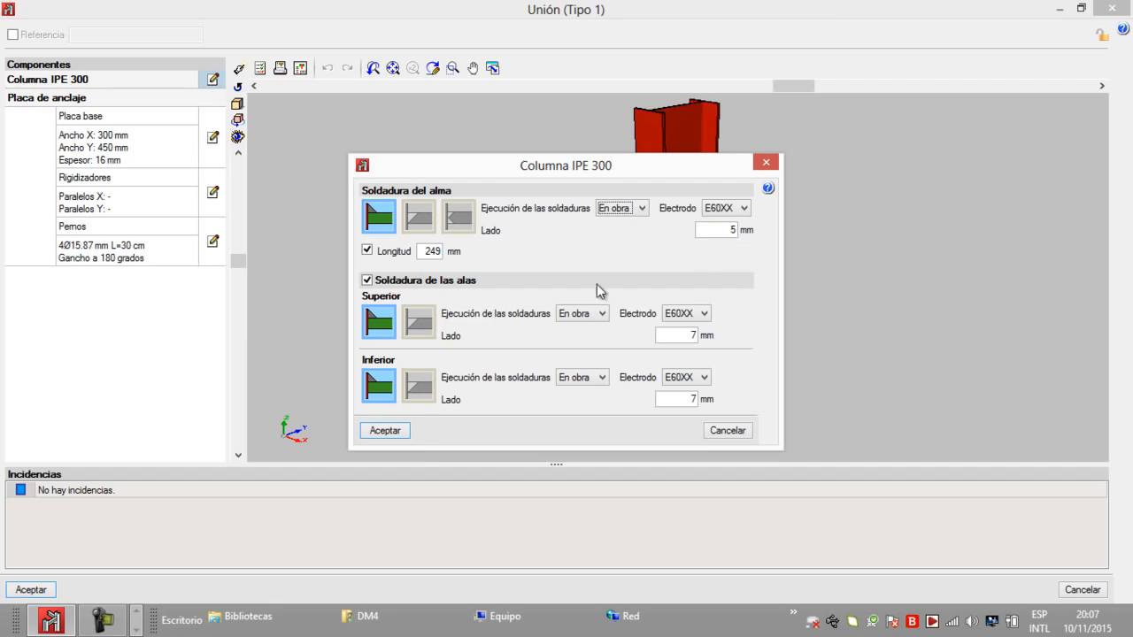
double_click(727, 231)
type("6")
left_click(395, 431)
Recheck the anchor plate's welds, comparing the minimum and actual effective throat of the bolt-to-plate weld
left_click(259, 68)
left_click(131, 70)
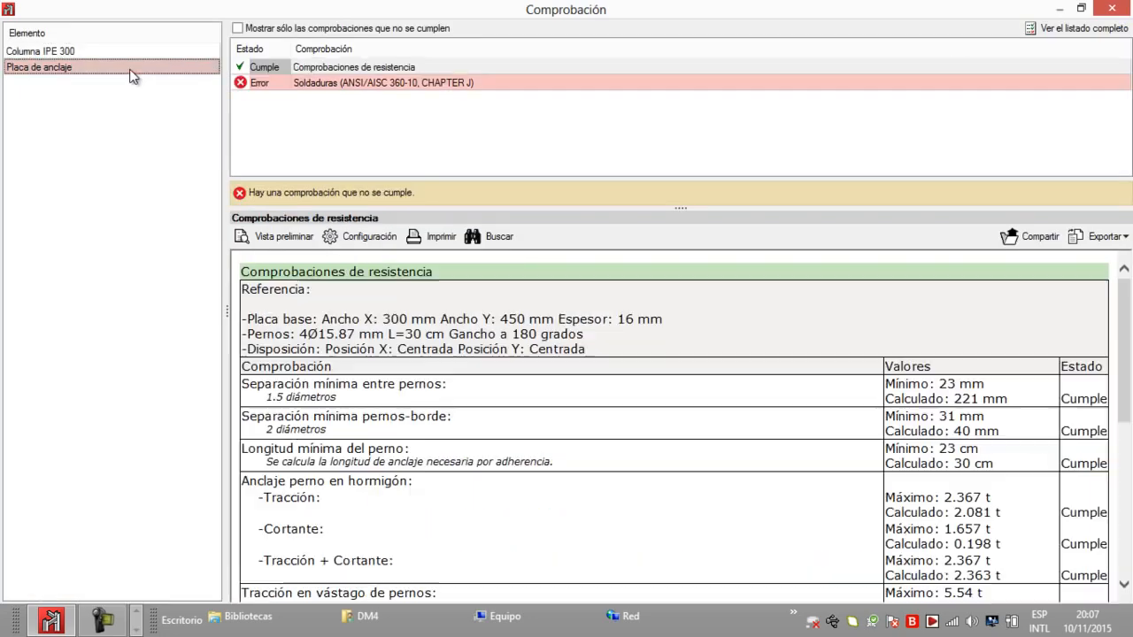
left_click(414, 83)
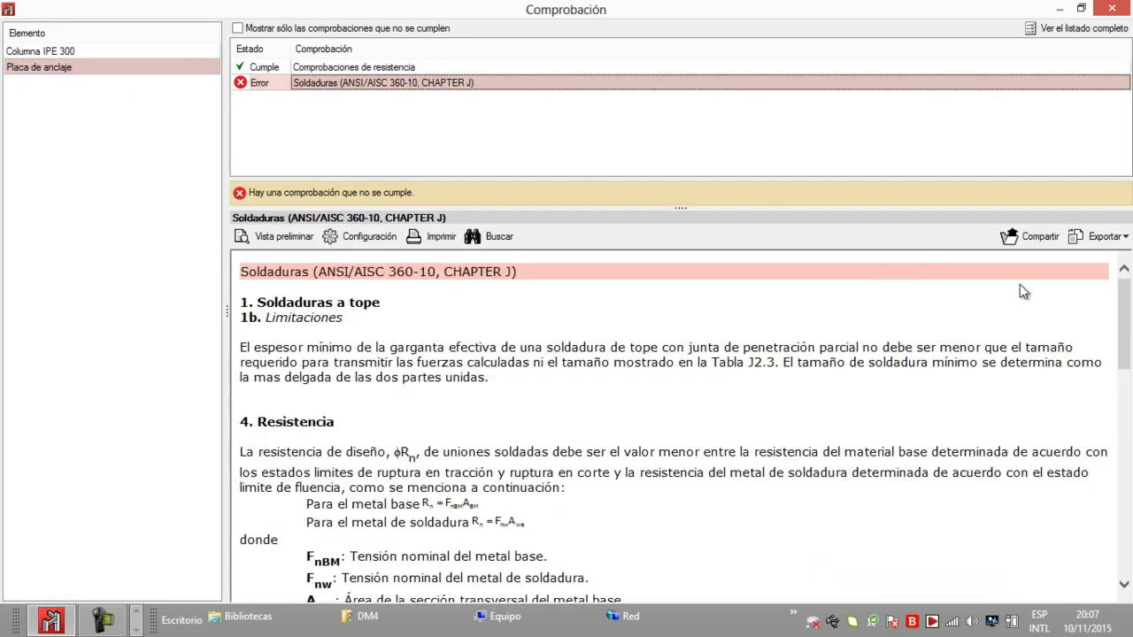
left_click_drag(1122, 312, 1116, 483)
scroll(1119, 469, "down", 5)
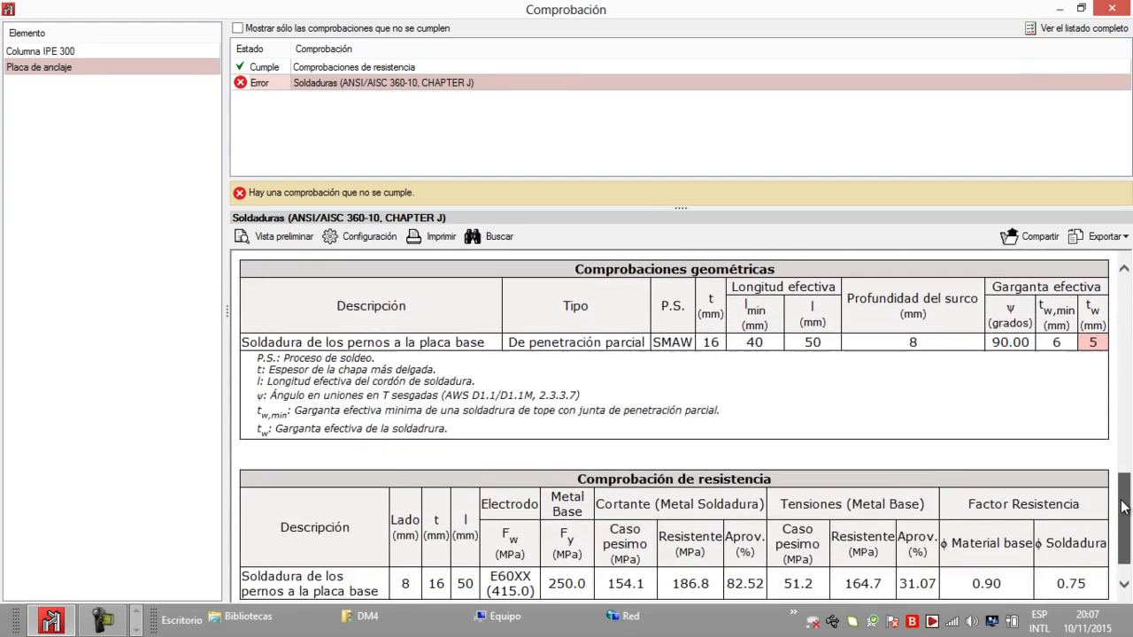
scroll(1107, 407, "up", 4)
left_click_drag(1062, 372, 1085, 375)
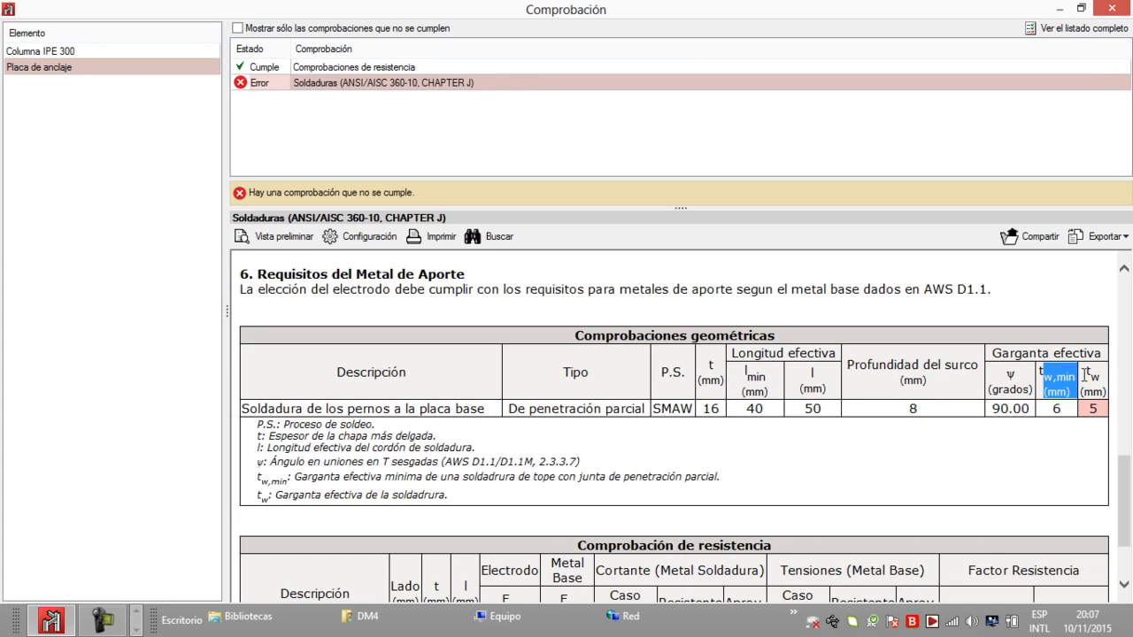
left_click(1111, 8)
Add stiffeners to the anchor plate, two parallel to X and two parallel to Y
middle_click_drag(664, 161, 634, 187)
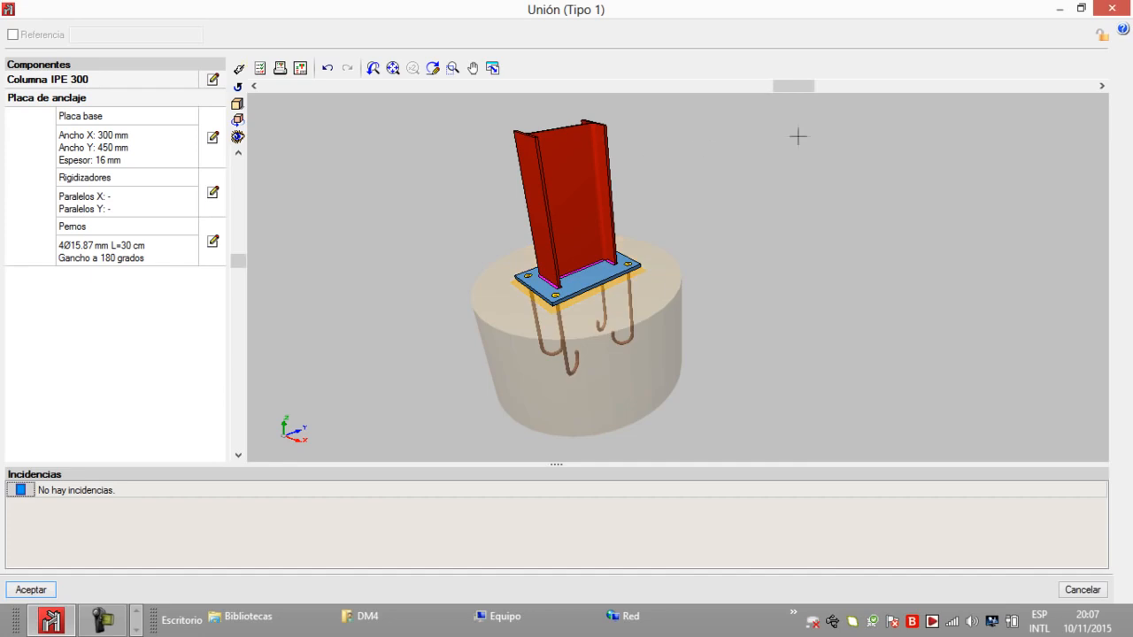
left_click(213, 197)
left_click(450, 272)
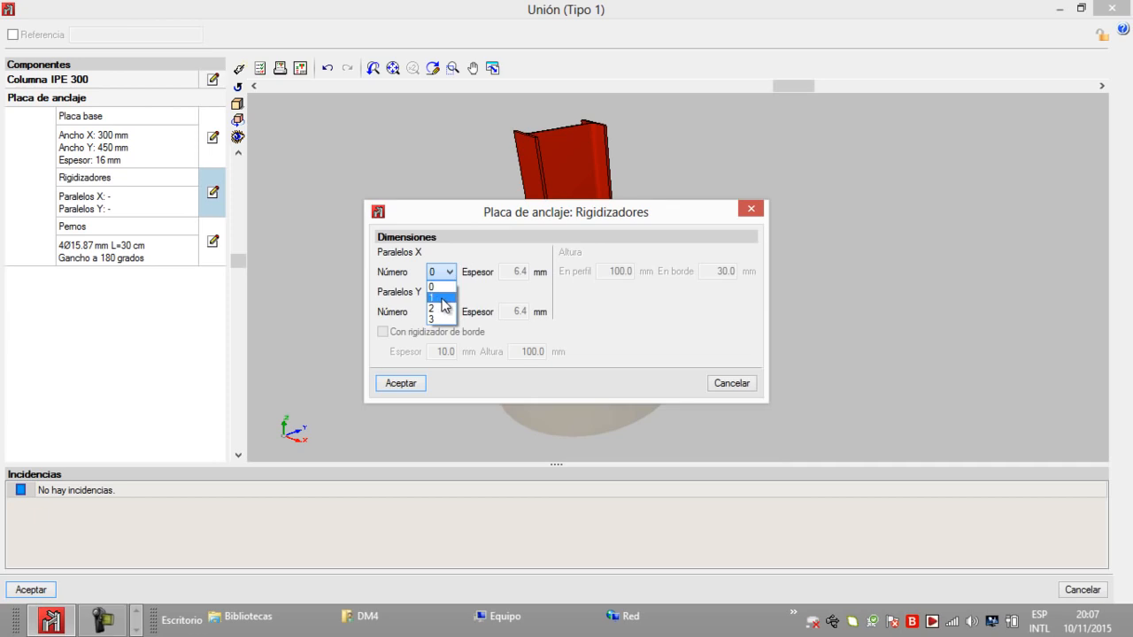
left_click(445, 309)
left_click(442, 311)
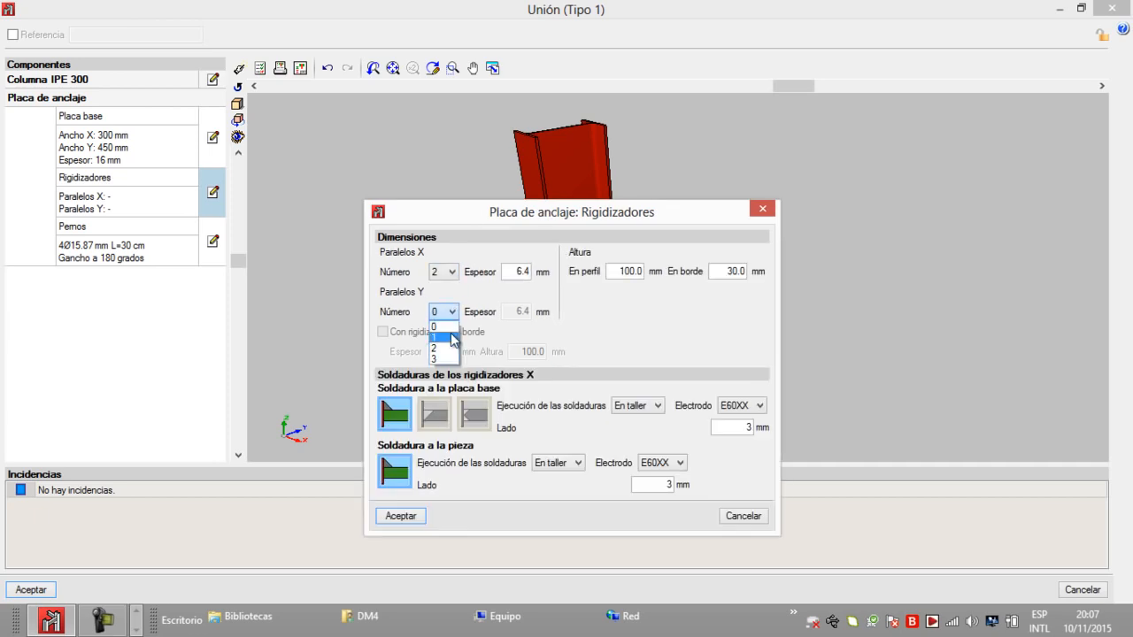
left_click(443, 347)
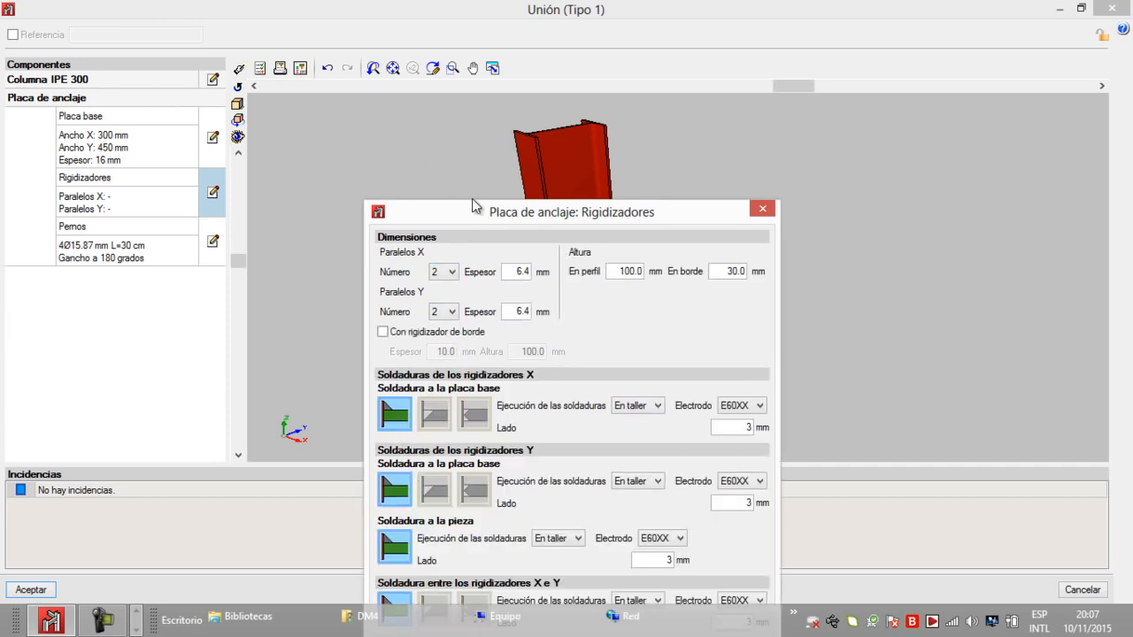
left_click_drag(472, 199, 459, 45)
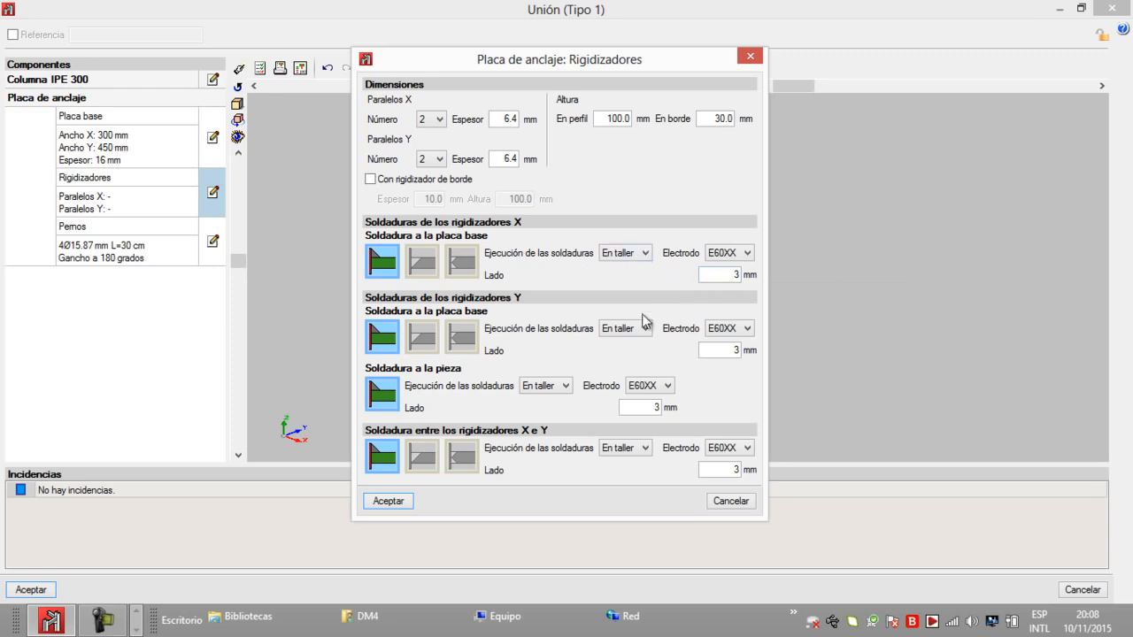
left_click(387, 500)
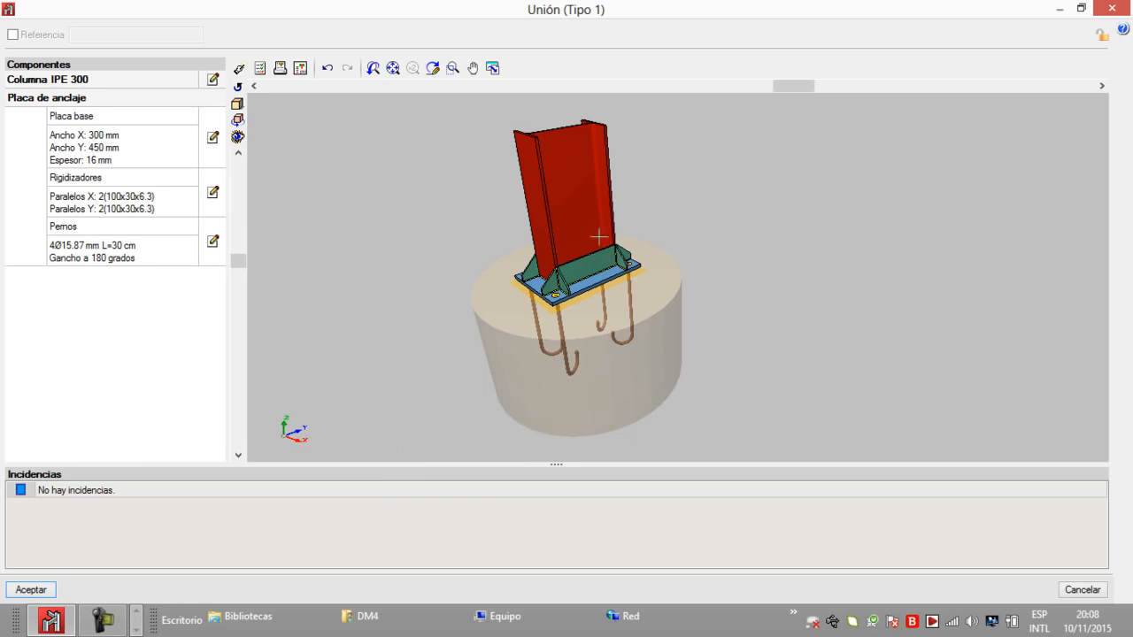
Set the anchor bolts to 19.05 mm diameter and 40 cm length
left_click_drag(782, 86, 736, 85)
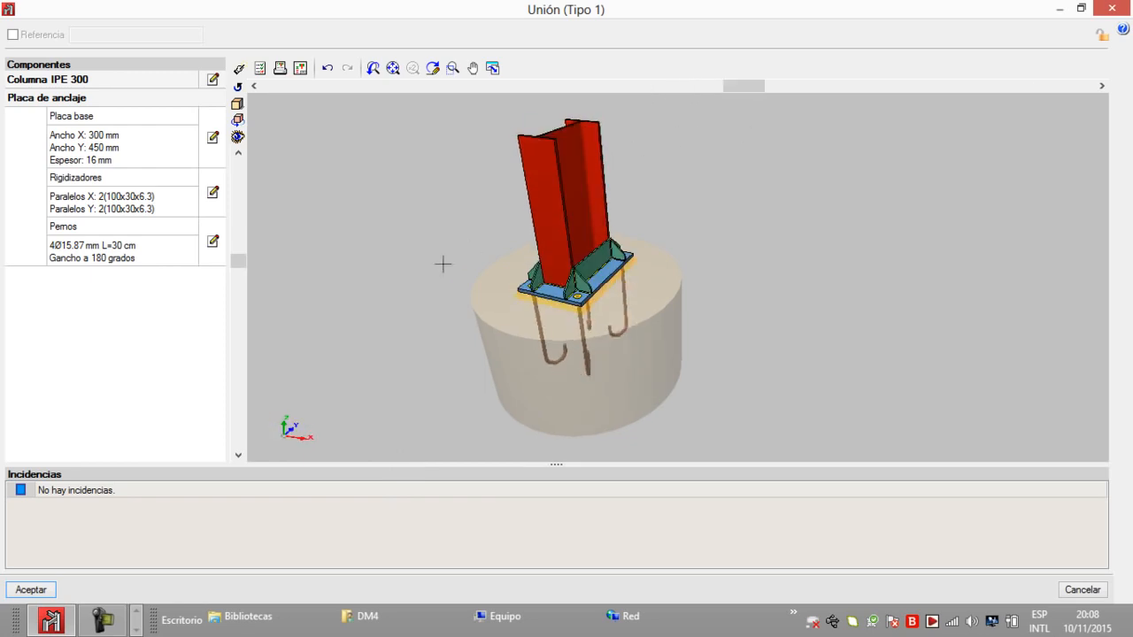
scroll(444, 266, "up", 2)
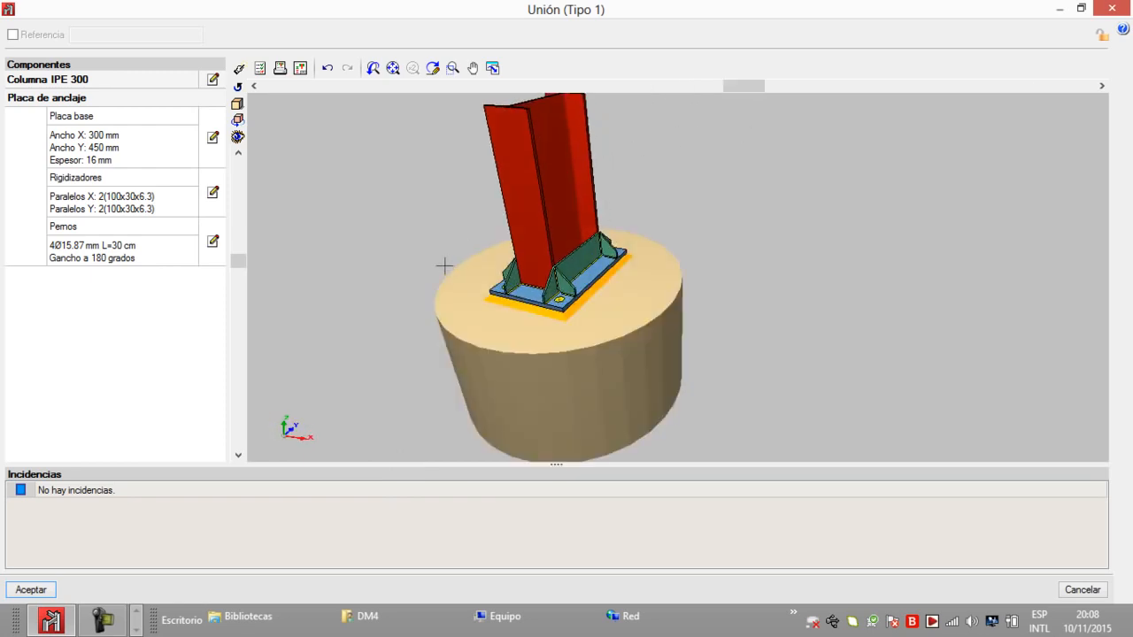
left_click(212, 242)
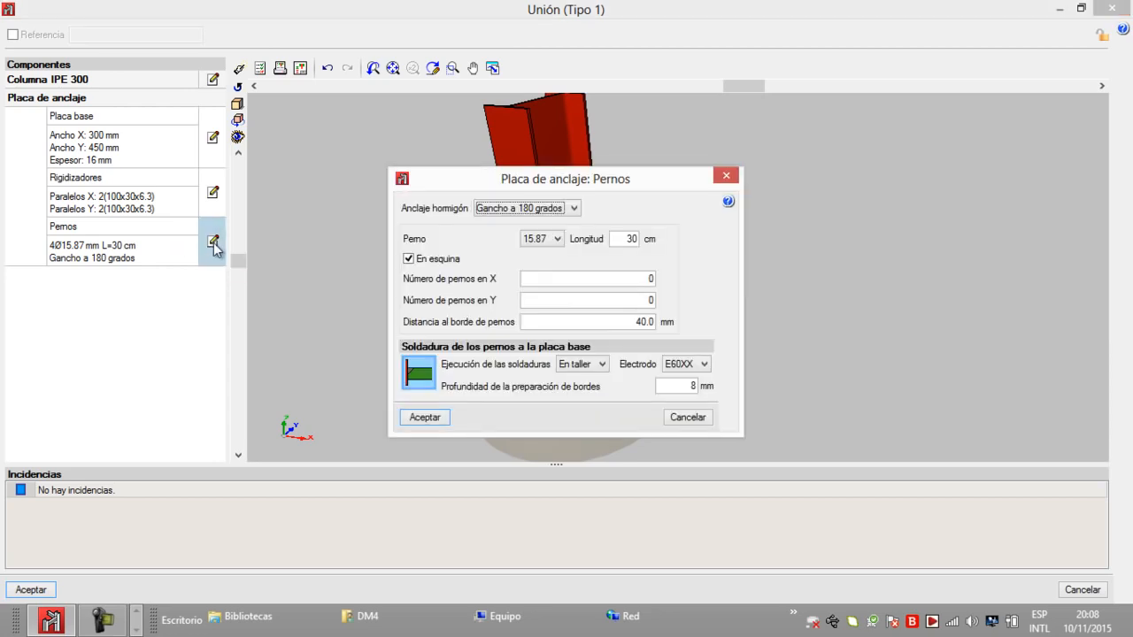
left_click(557, 239)
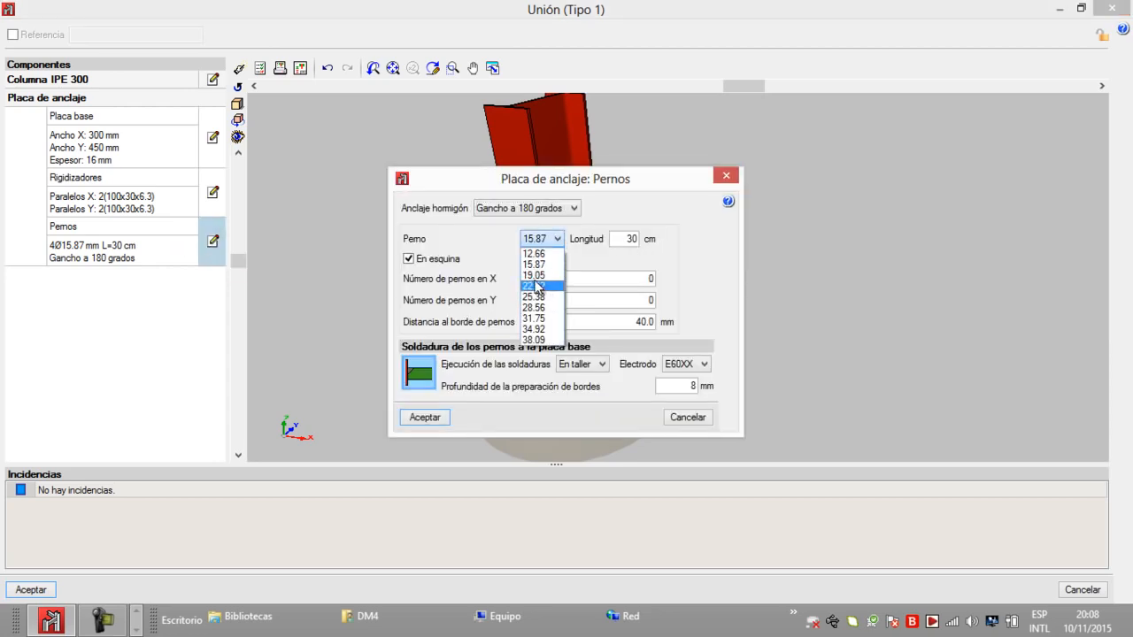
left_click(542, 286)
left_click(626, 239)
key("BackSpace")
type("40")
left_click(433, 417)
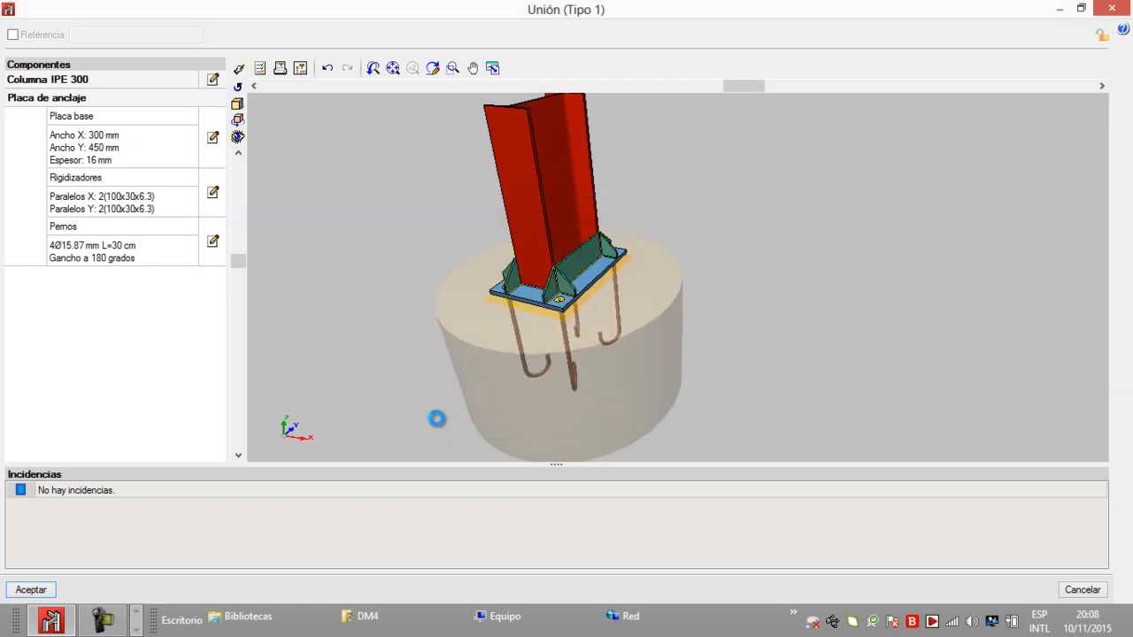
Review the Tipo 1 base plate's thickness and its position options relative to the column profile, without editing them
left_click_drag(738, 85, 705, 84)
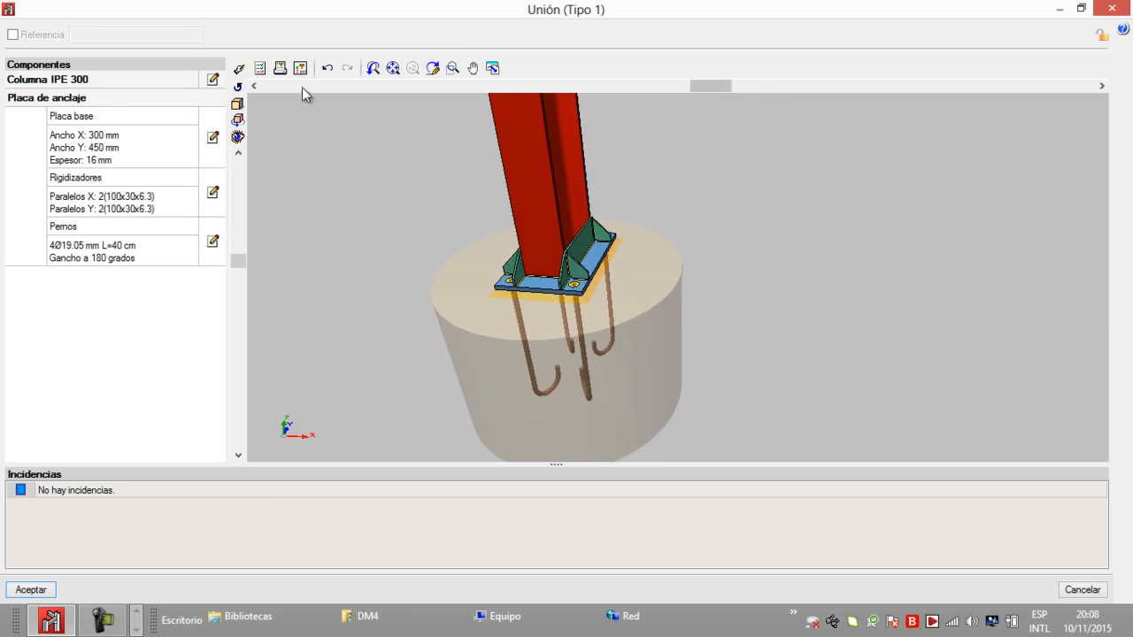
left_click(212, 137)
left_click(565, 332)
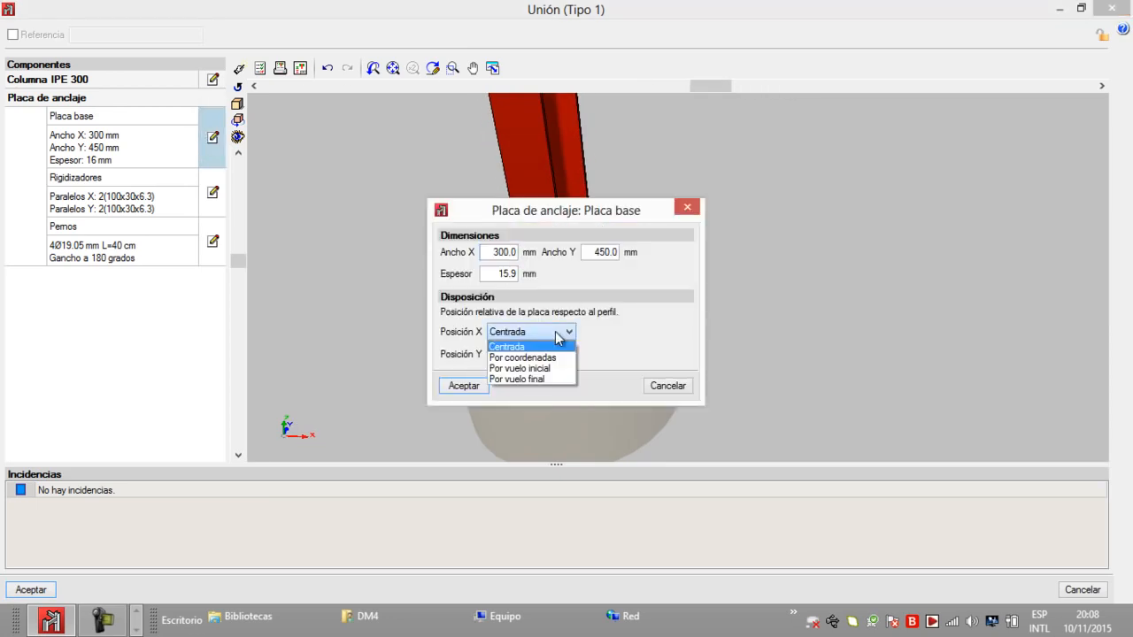
left_click(554, 347)
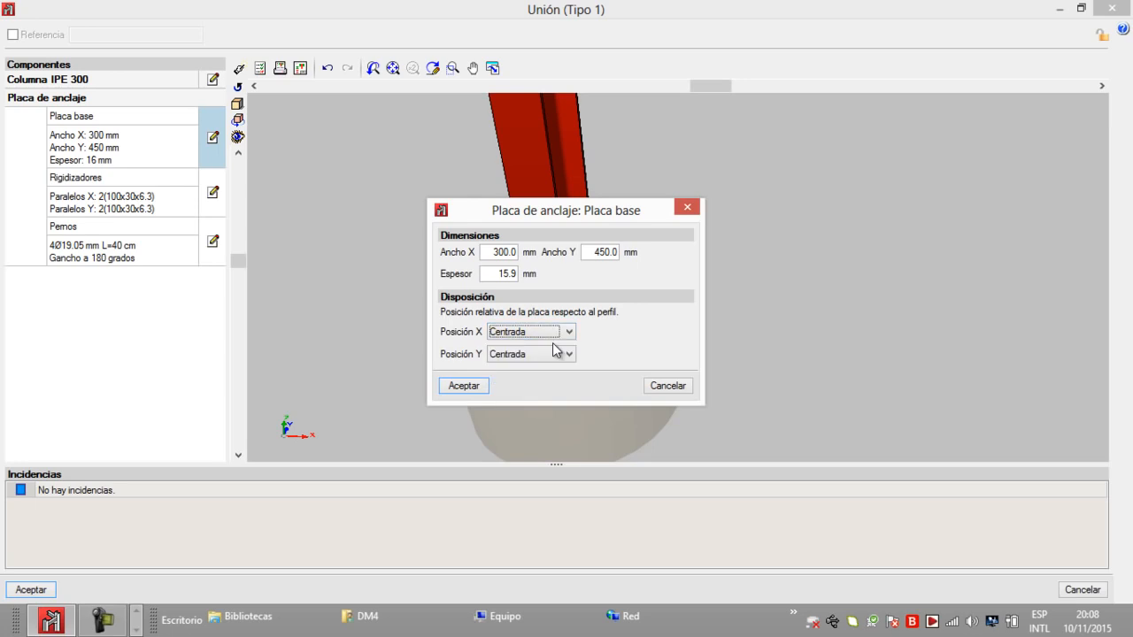
left_click_drag(486, 274, 566, 272)
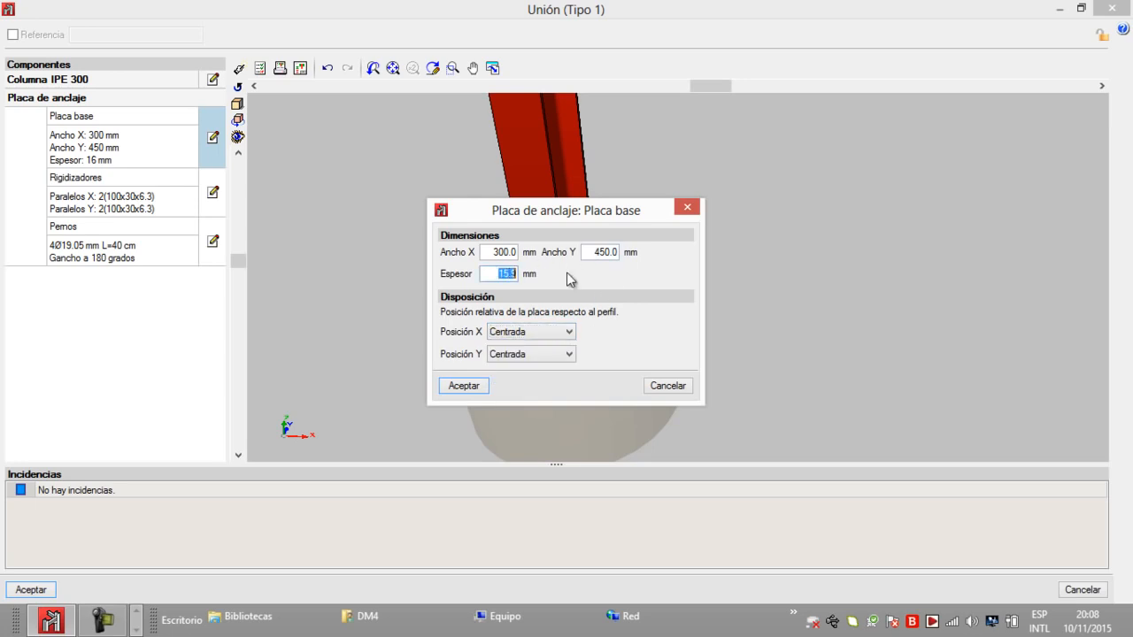
left_click(695, 209)
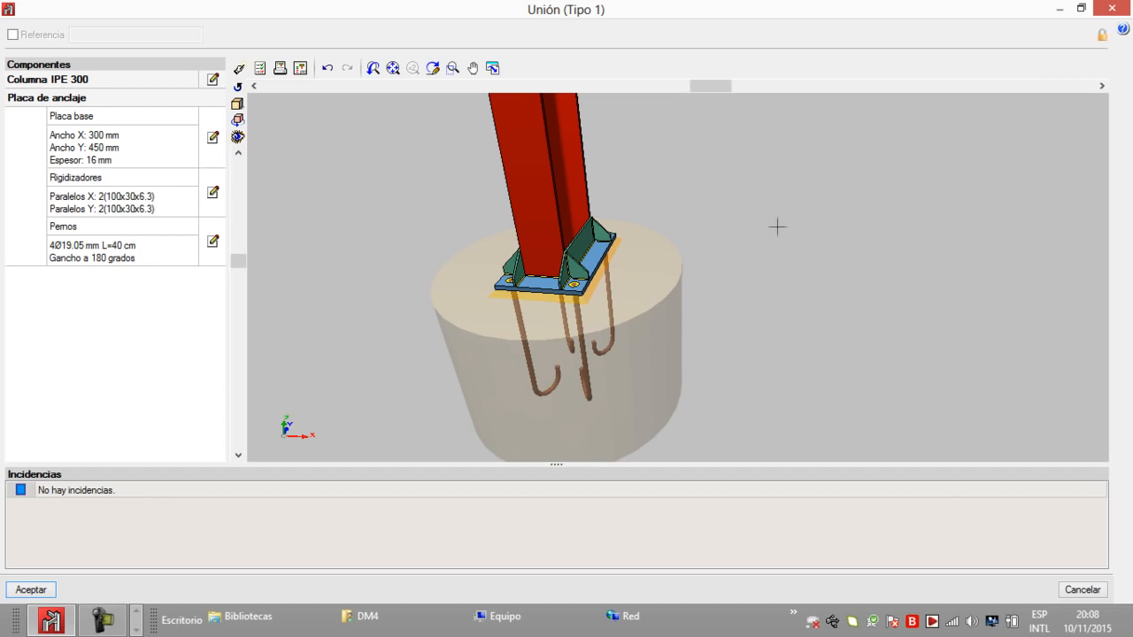
Accept the modified Tipo 1 connection as locked and review the check status of the frame's connections
left_click(31, 590)
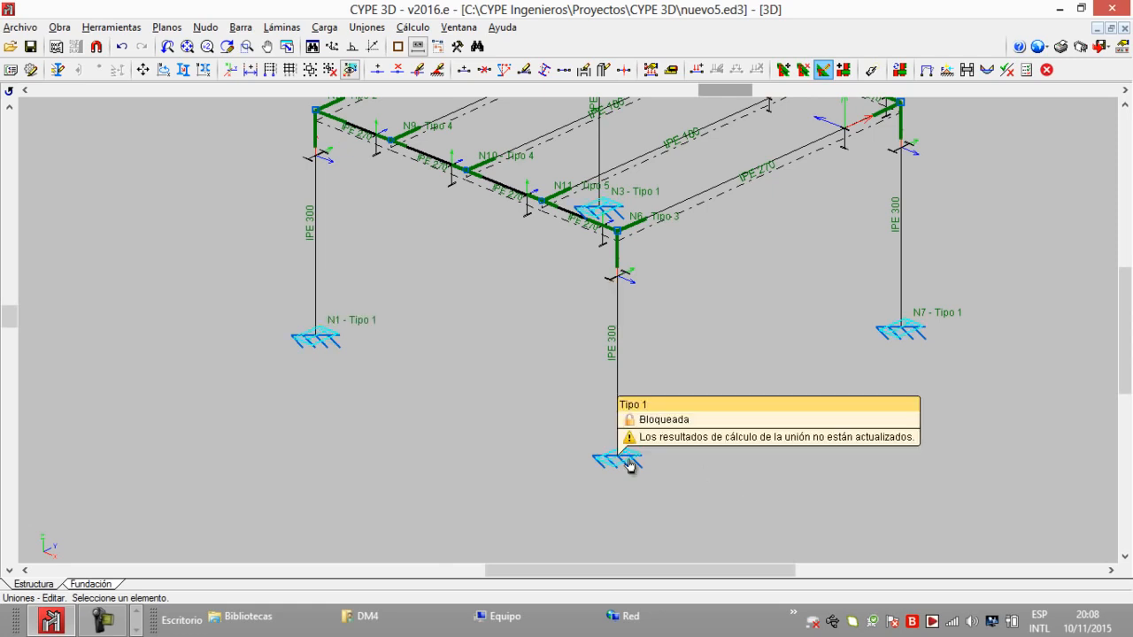
middle_click_drag(632, 400, 542, 476)
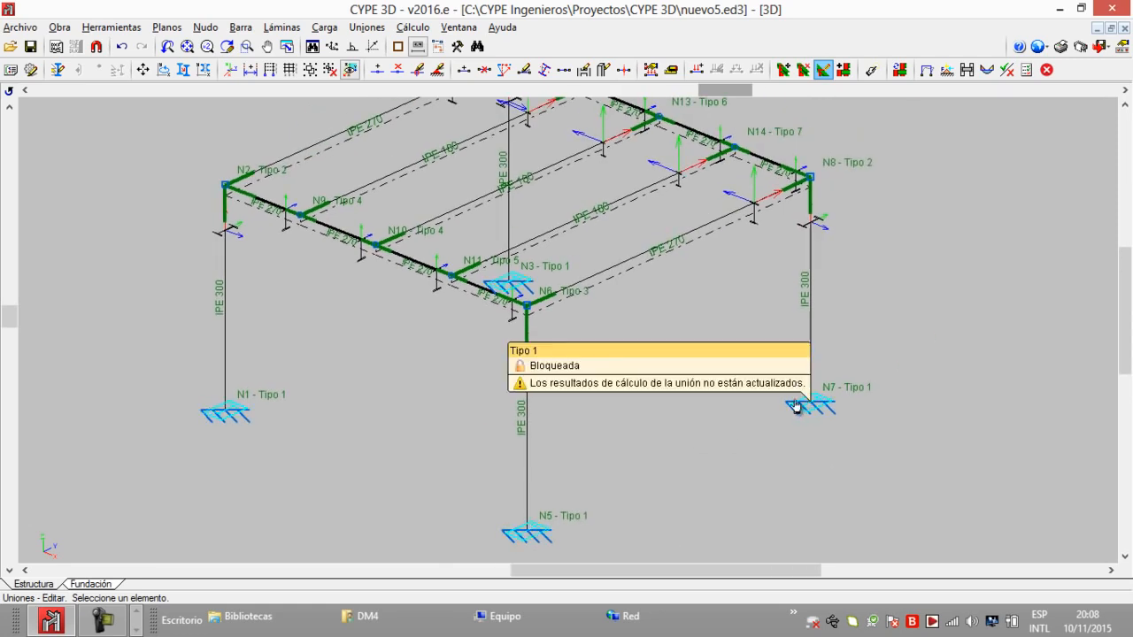
middle_click_drag(568, 358, 538, 376)
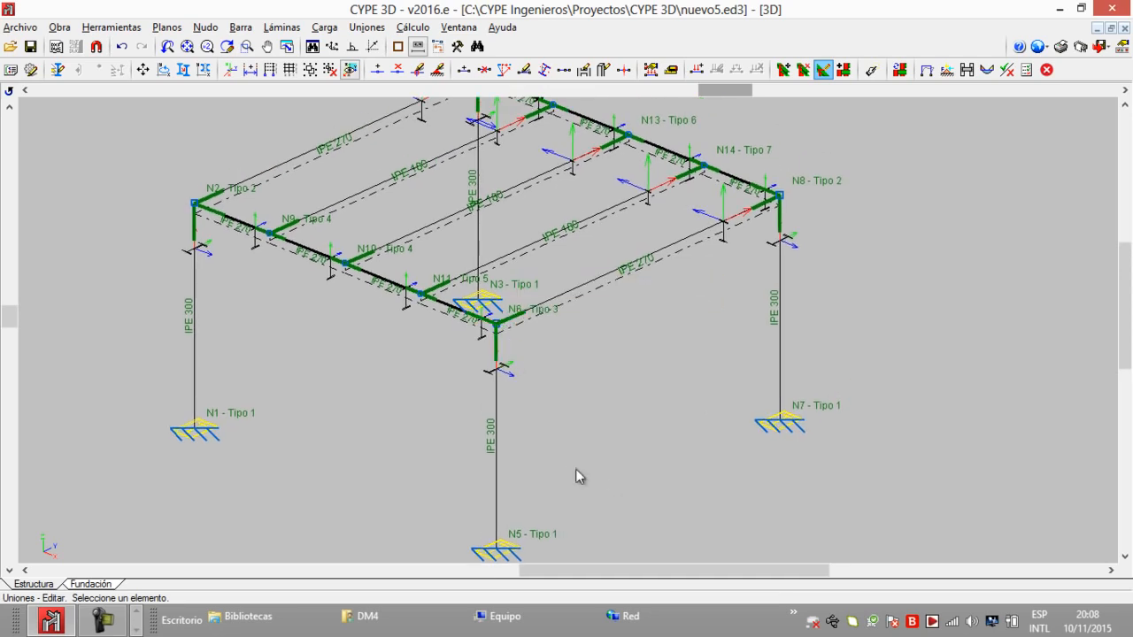
middle_click_drag(576, 473, 581, 451)
scroll(582, 445, "down", 3)
left_click_drag(708, 89, 749, 88)
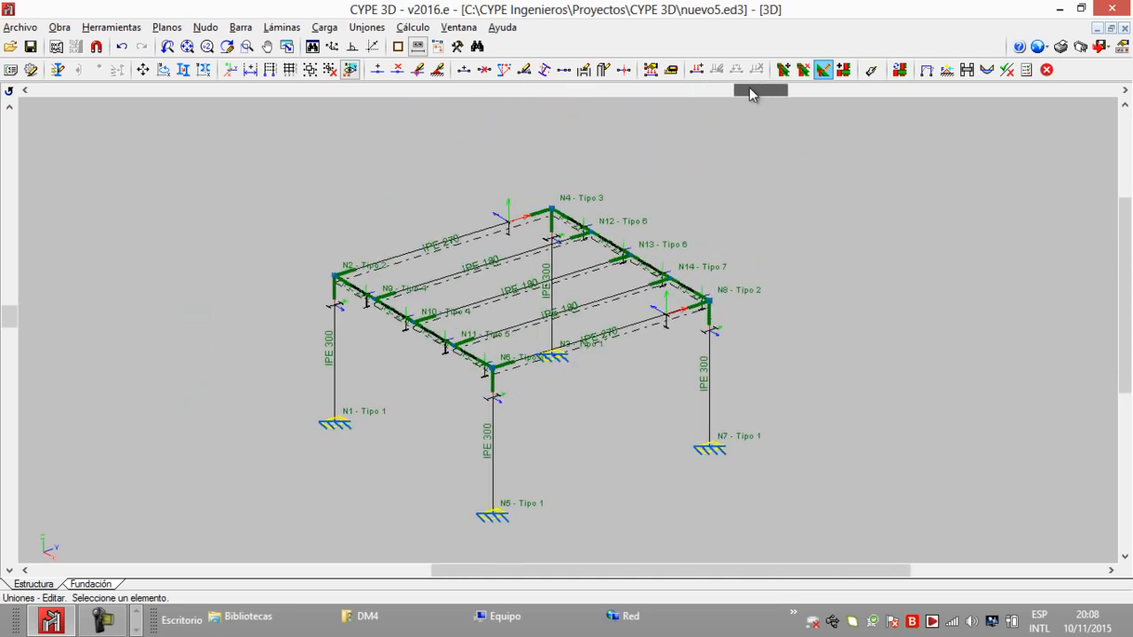
middle_click_drag(521, 155, 517, 114)
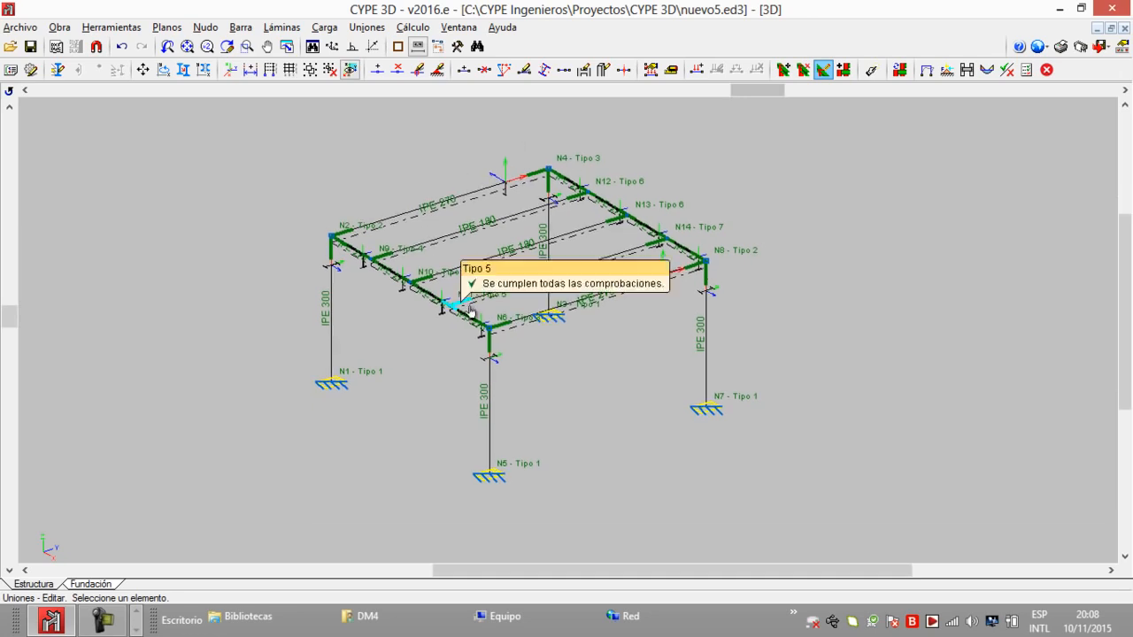
Open the Tipo 2 connection at node N2 and examine how both IPE 270 beams meet the IPE 300 column
left_click(336, 244)
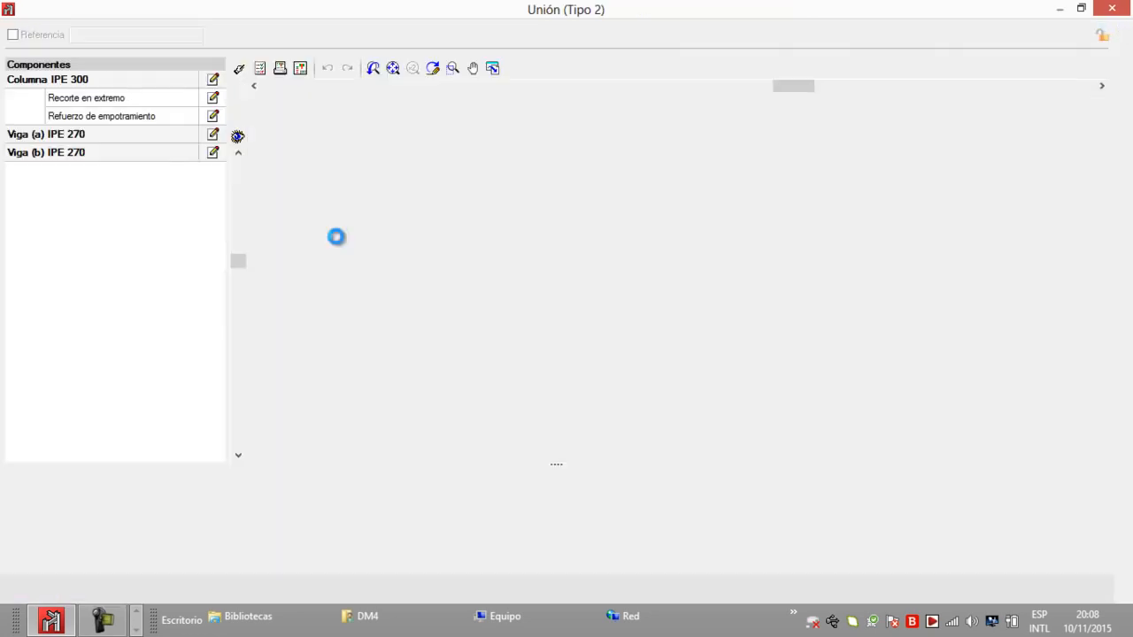
middle_click_drag(527, 219, 514, 229)
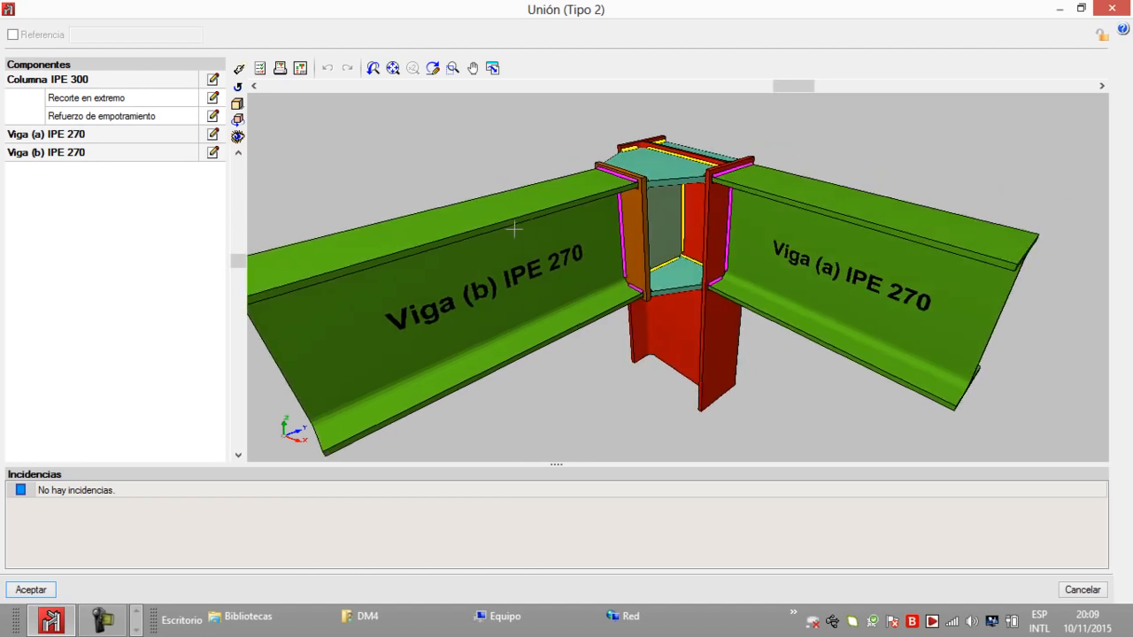
middle_click_drag(771, 94, 719, 92)
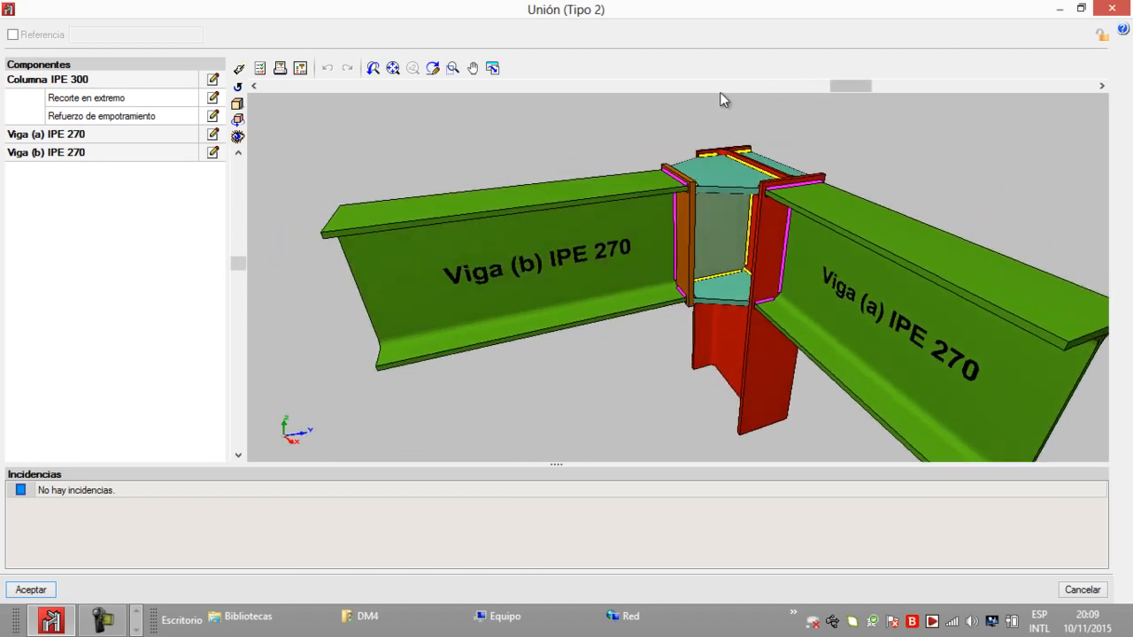
middle_click_drag(824, 83, 527, 158)
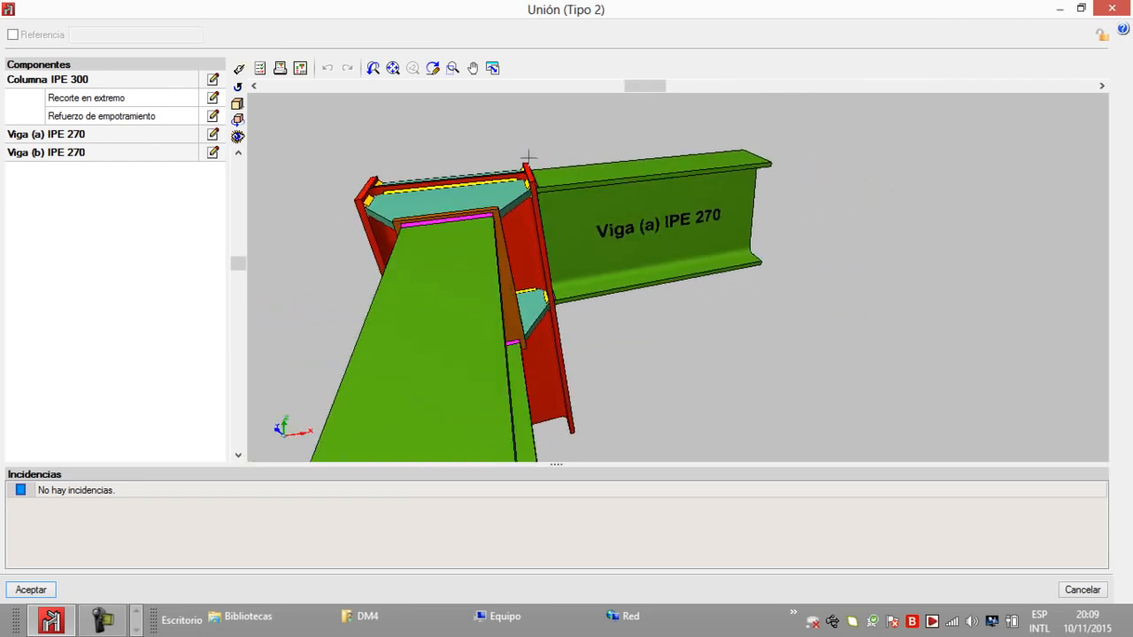
middle_click_drag(626, 83, 279, 80)
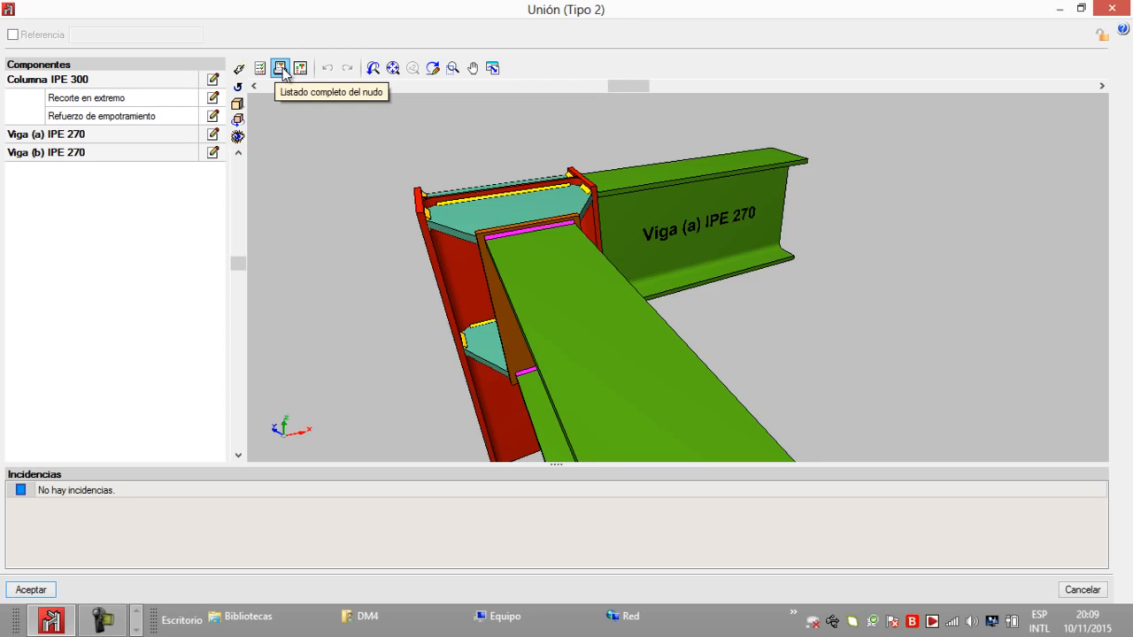
Review the full node report for Tipo 2, covering its detail drawings, stiffeners, plates and strength checks, and close the connection
left_click(280, 69)
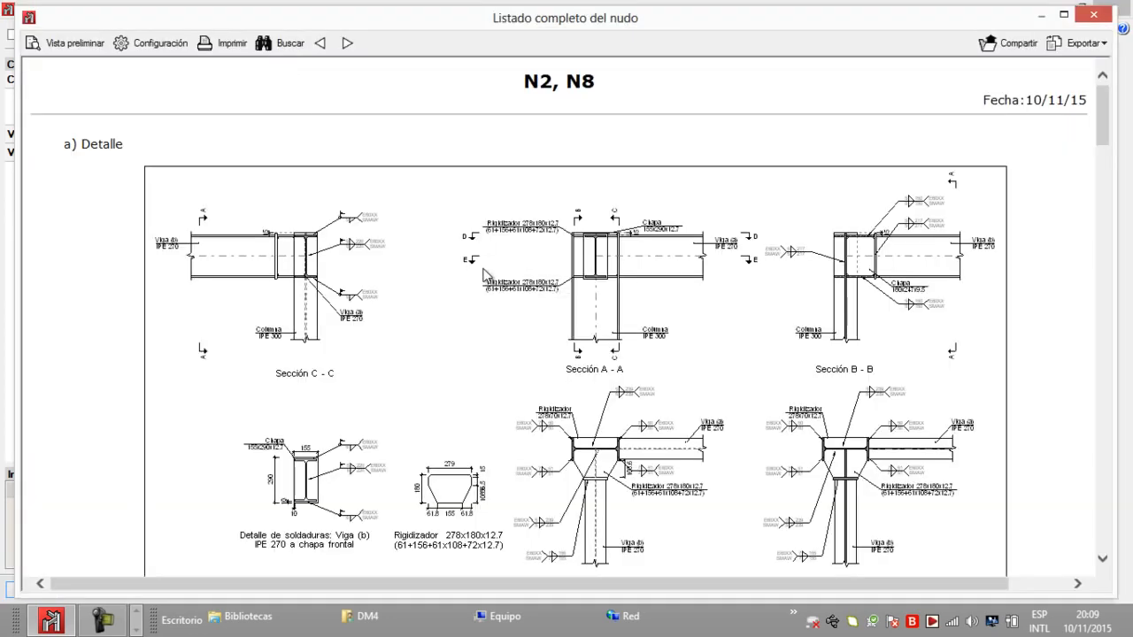
scroll(1094, 109, "down", 3)
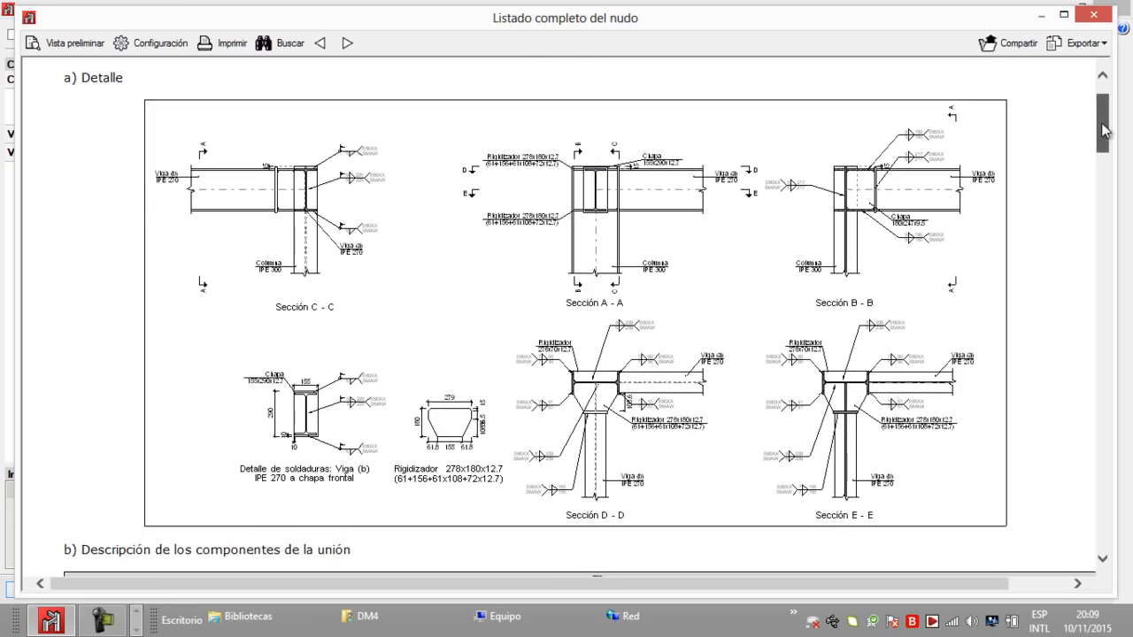
left_click_drag(1103, 136, 1095, 219)
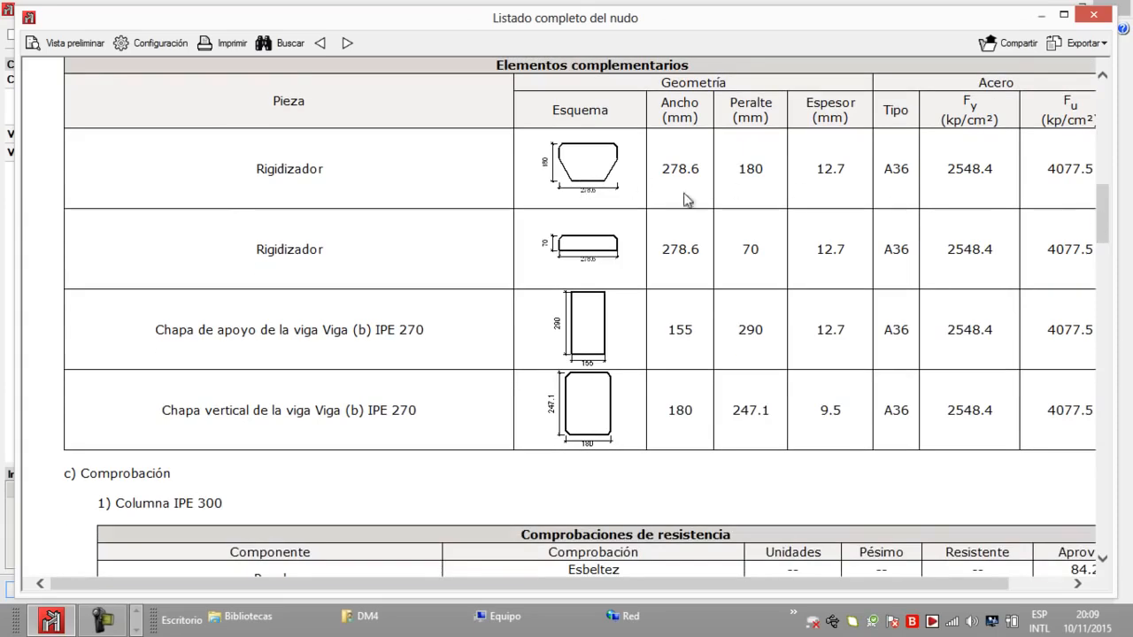
left_click_drag(1100, 224, 1094, 417)
left_click(1094, 14)
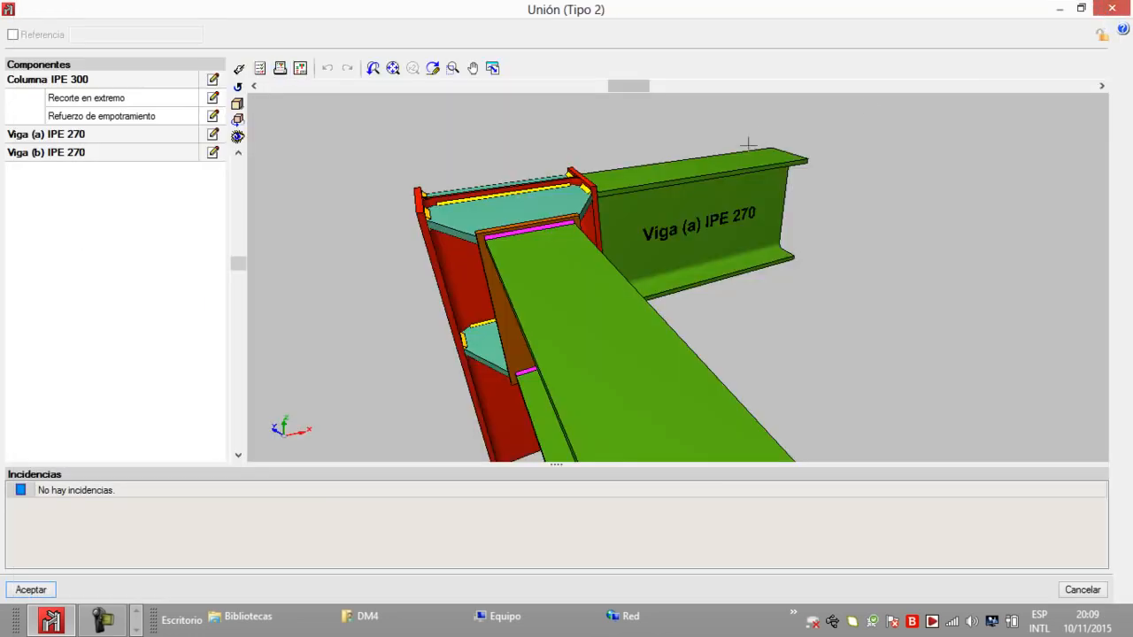
left_click(1113, 11)
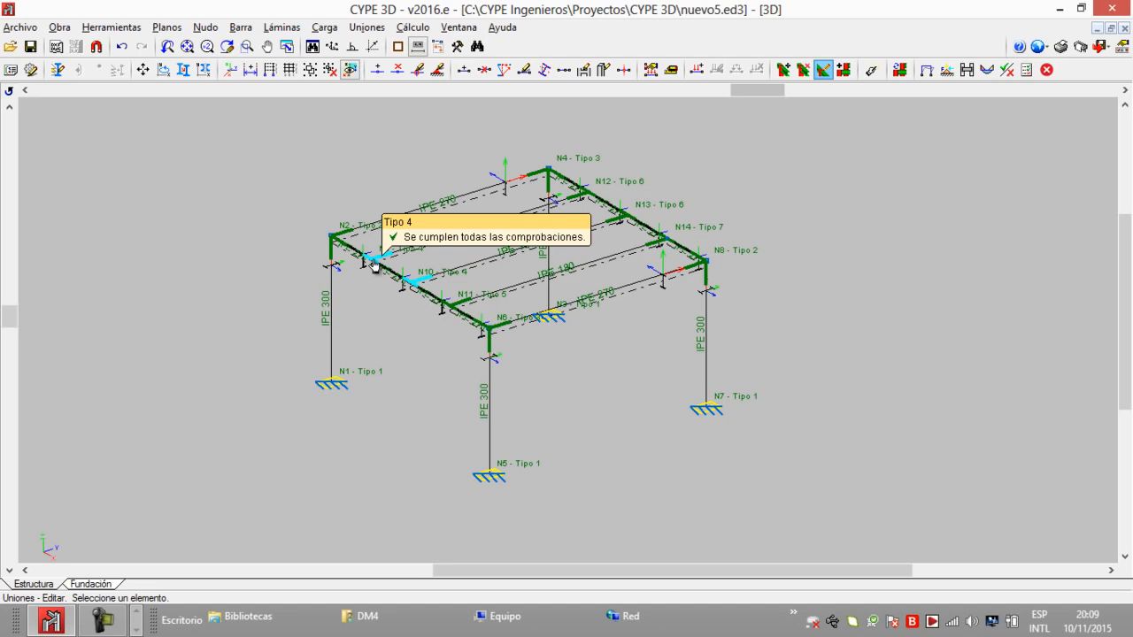
Open the Tipo 4 connection at node N9 and examine the IPE 180 secondary beam's web weld and notched end
scroll(375, 266, "up", 4)
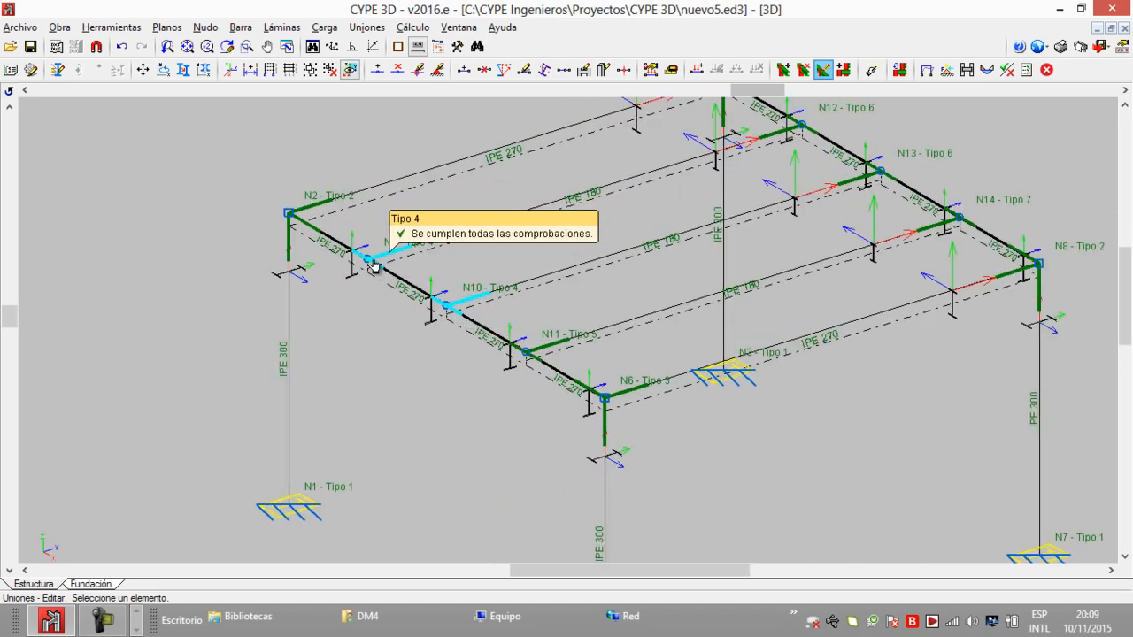
left_click(374, 266)
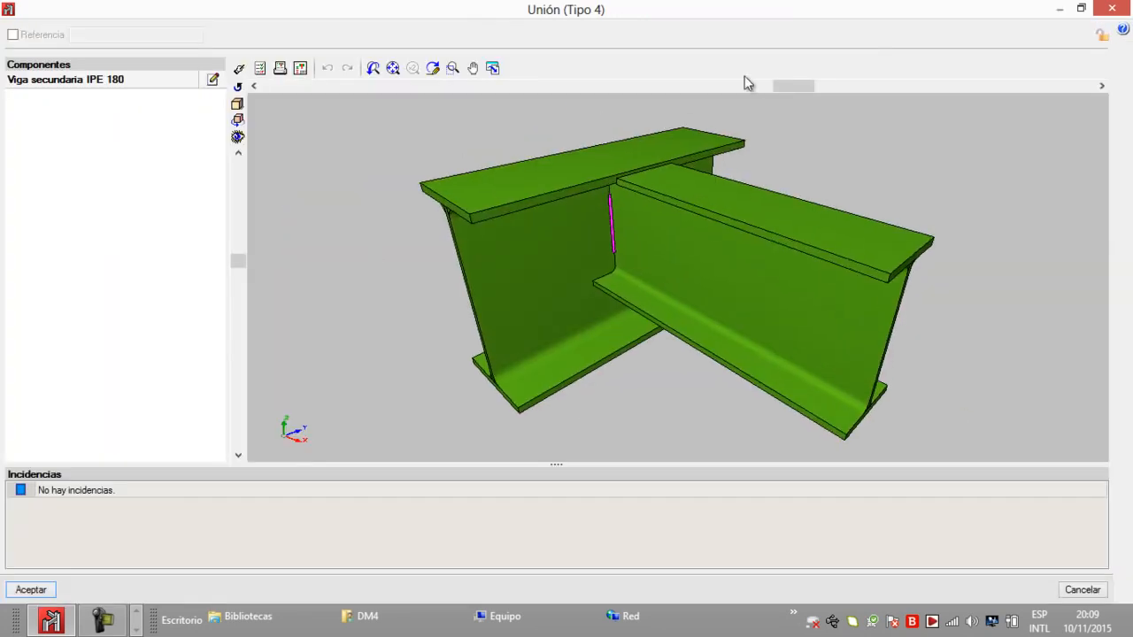
left_click_drag(767, 86, 711, 85)
left_click_drag(244, 267, 237, 298)
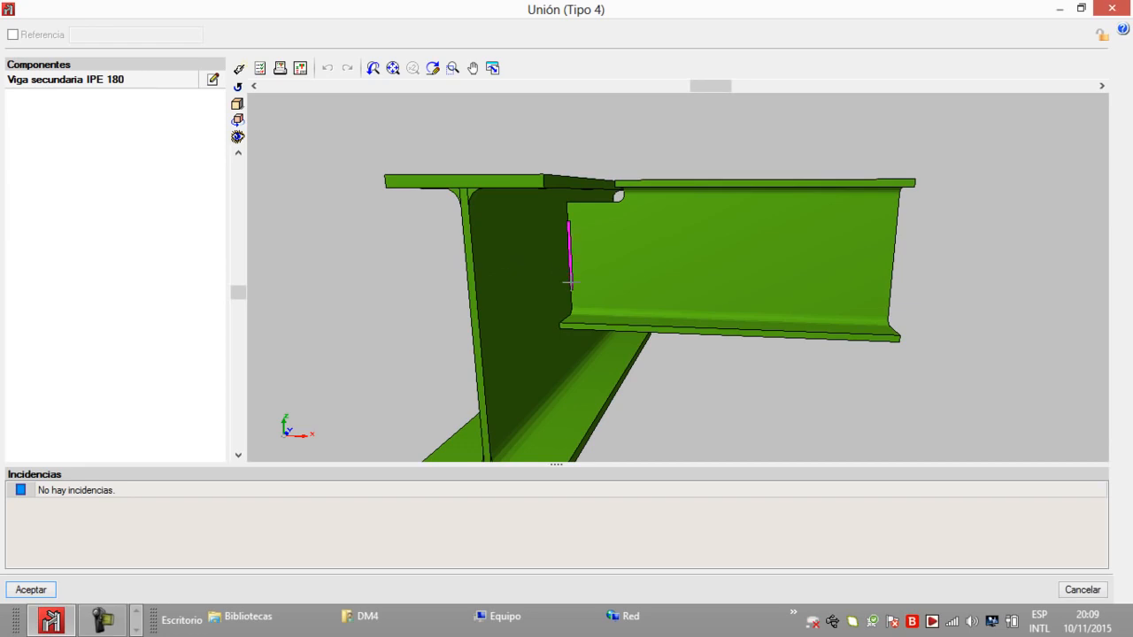
left_click_drag(234, 289, 237, 251)
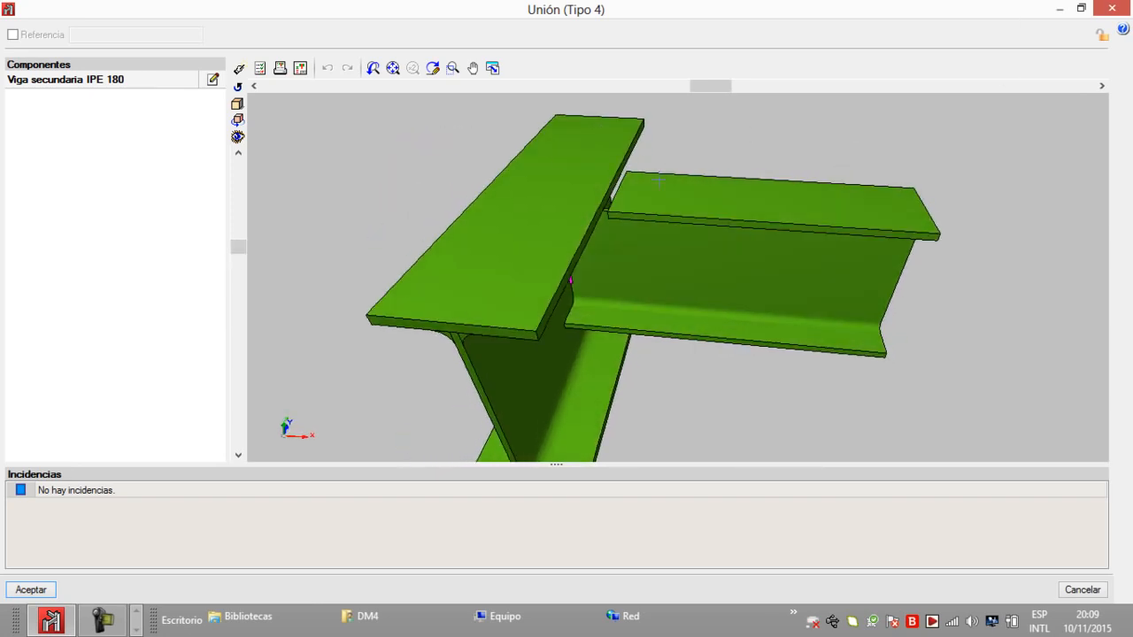
Review the section details in the full node report for Tipo 4 and close the connection without changes
left_click(280, 68)
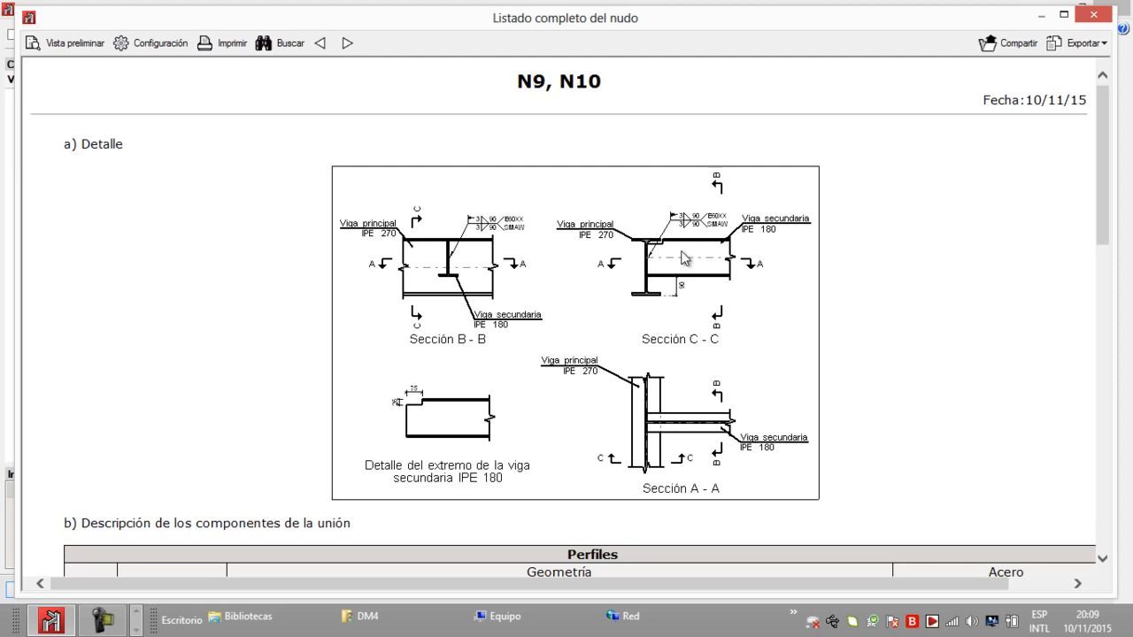
scroll(682, 257, "down", 5)
scroll(652, 286, "up", 5)
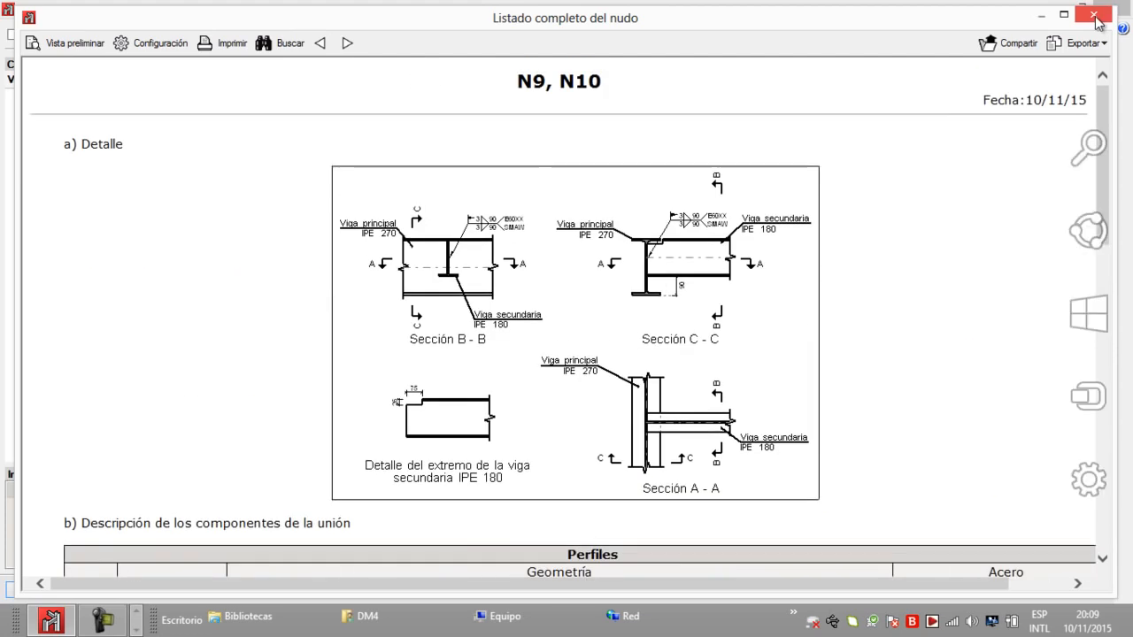
left_click(1095, 16)
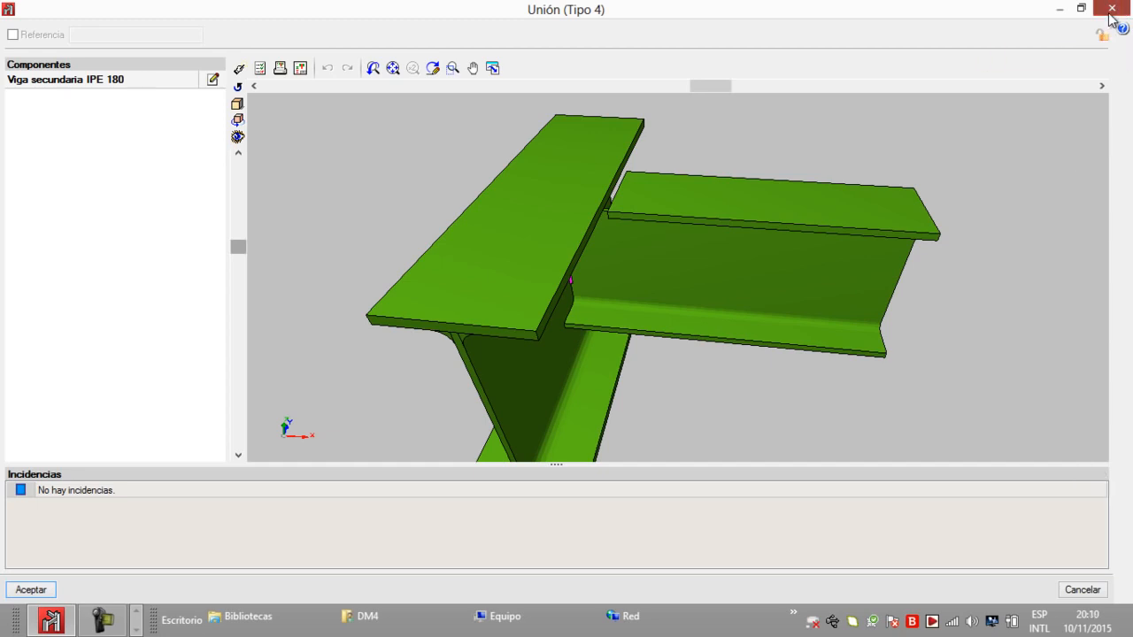
left_click(1111, 8)
Switch to the foundation plan and place square single-column reinforced concrete footings under all four columns
scroll(602, 206, "down", 5)
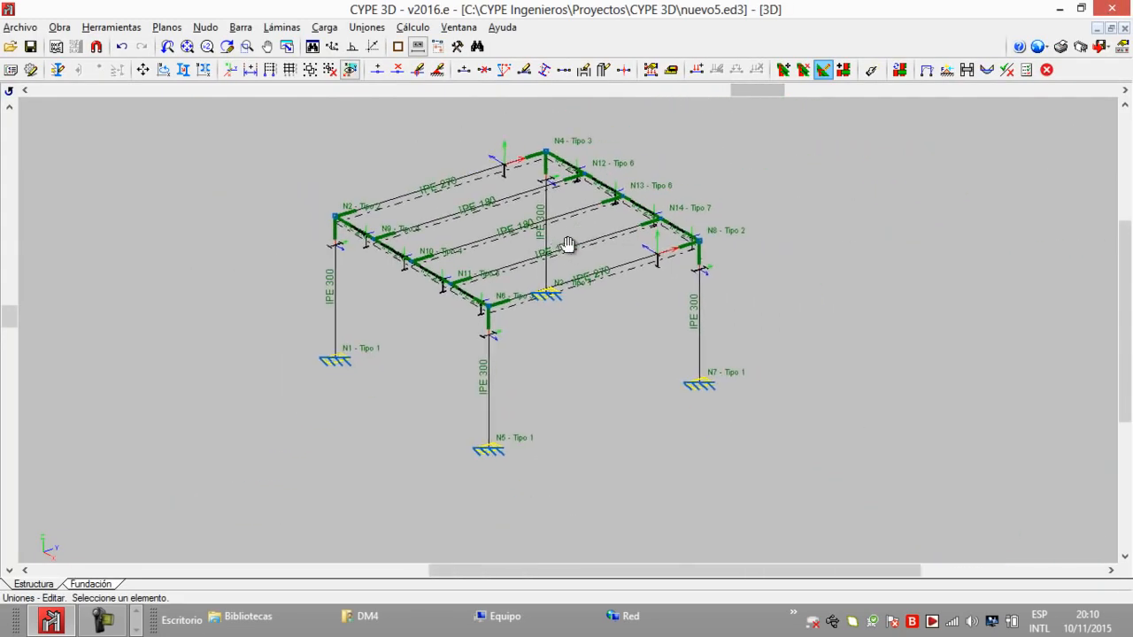
middle_click_drag(744, 227, 709, 227)
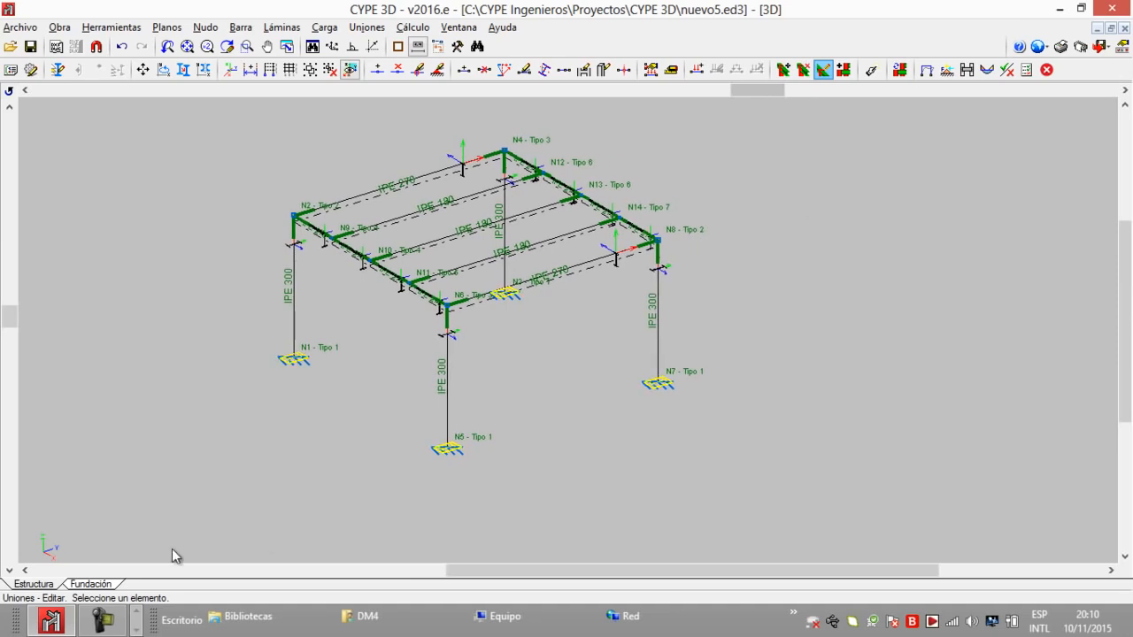
left_click(105, 584)
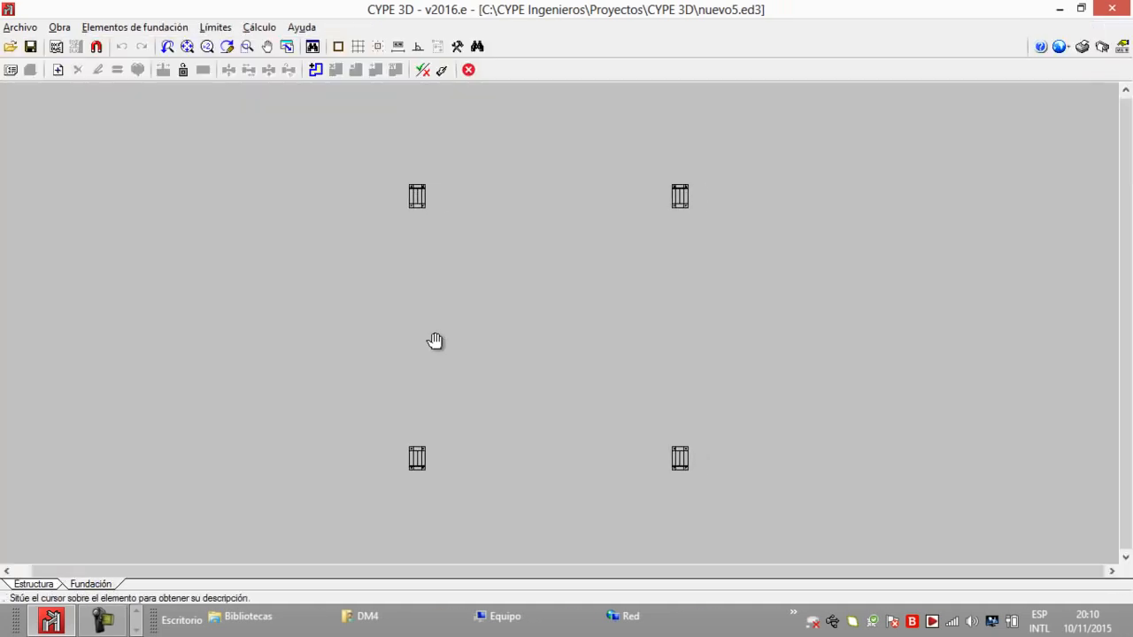
left_click(171, 29)
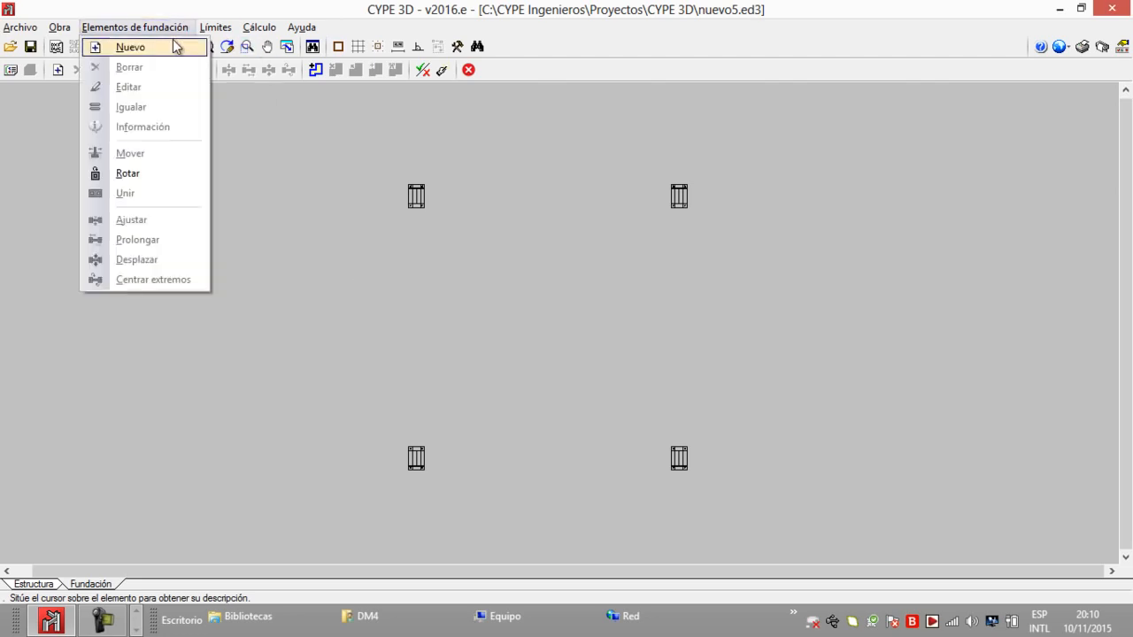
left_click(175, 48)
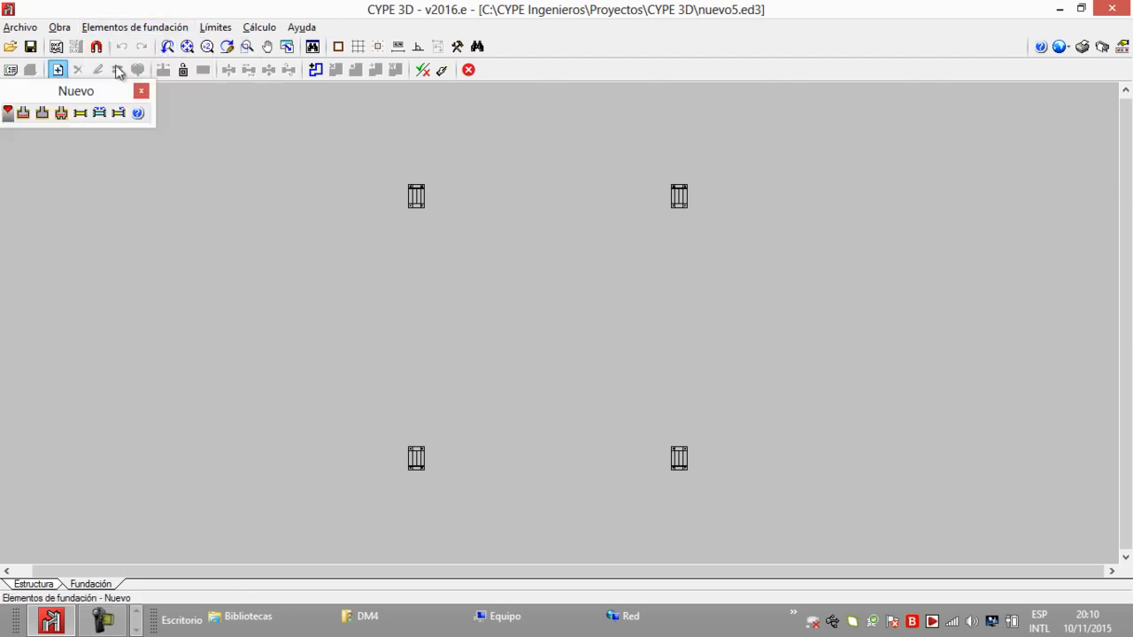
left_click(24, 112)
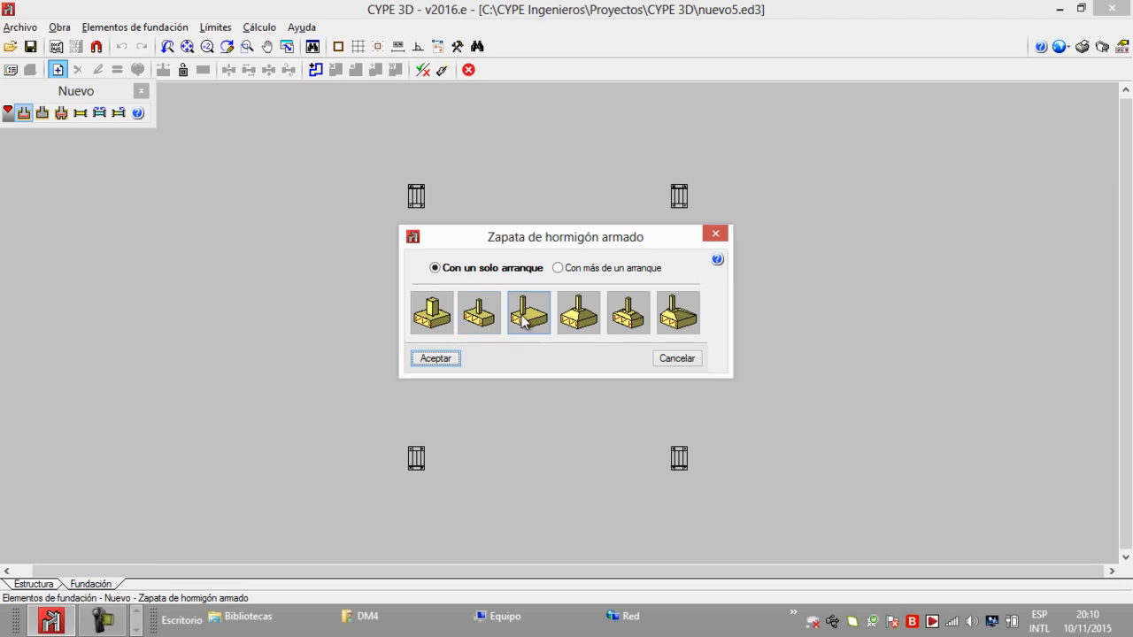
left_click(422, 326)
left_click(435, 358)
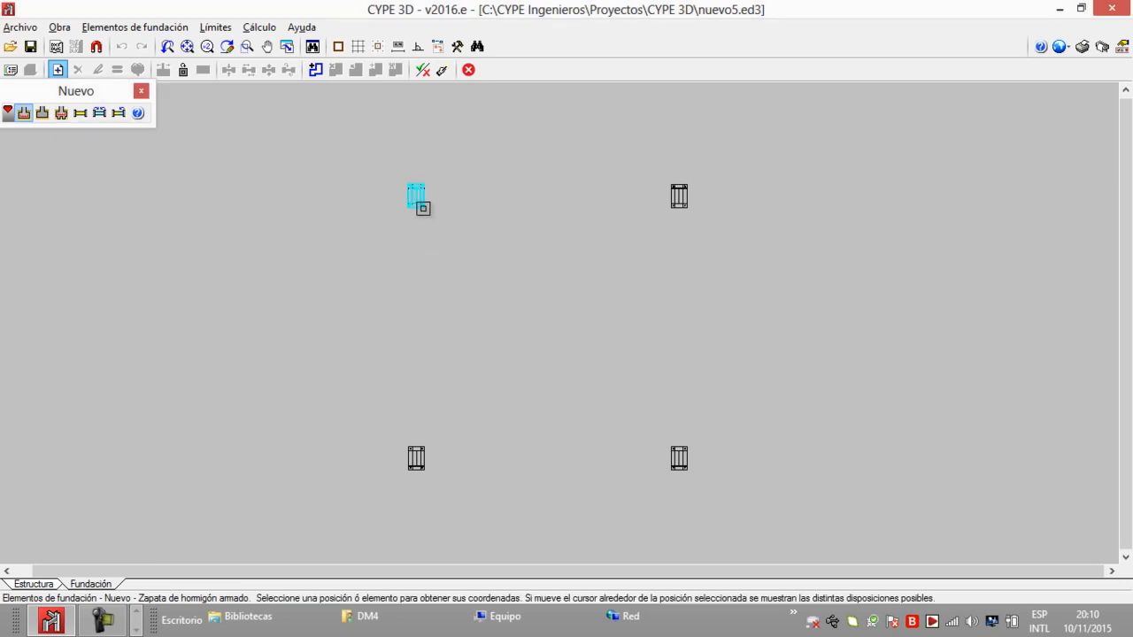
left_click(416, 196)
left_click(679, 195)
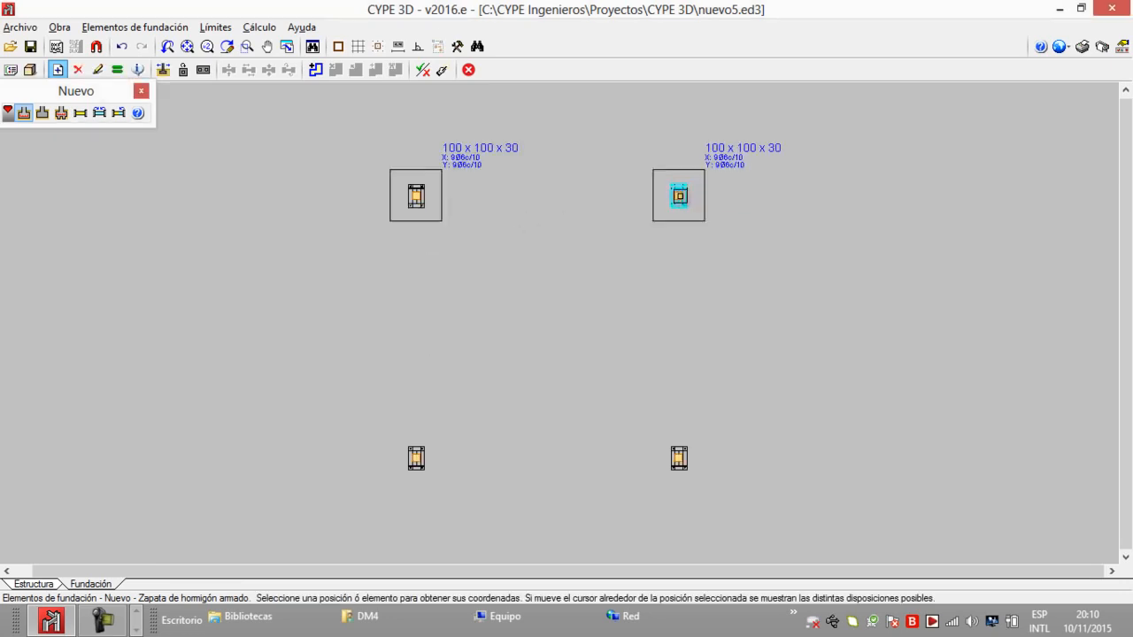
left_click(416, 458)
left_click(679, 458)
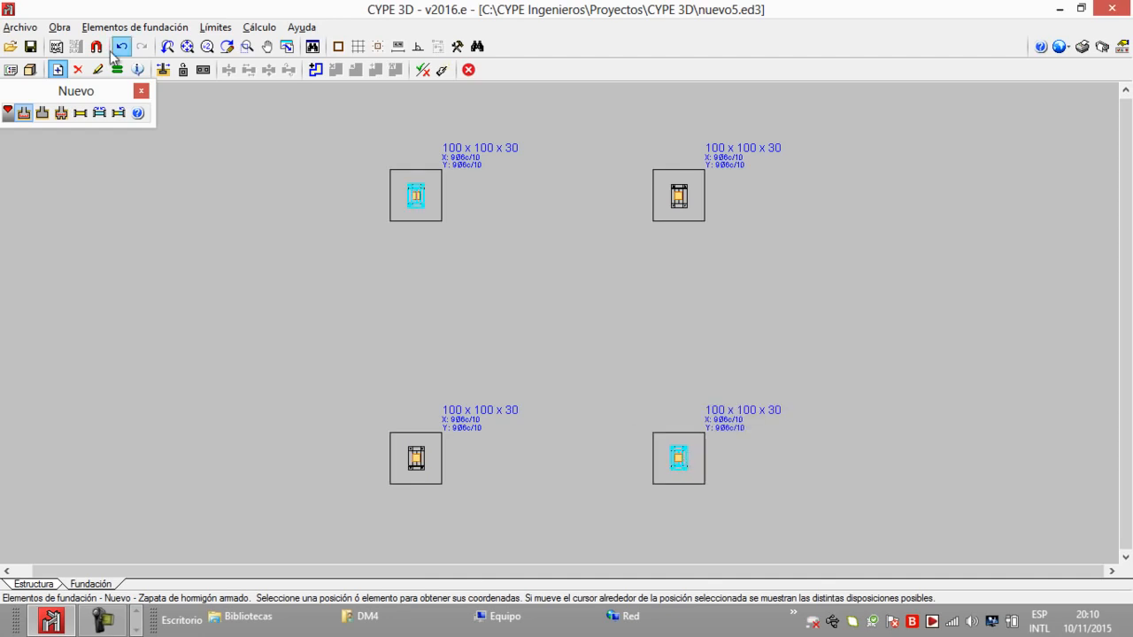
Connect the four footings with tie beams along all four sides of the frame's perimeter
left_click(82, 115)
left_click(460, 475)
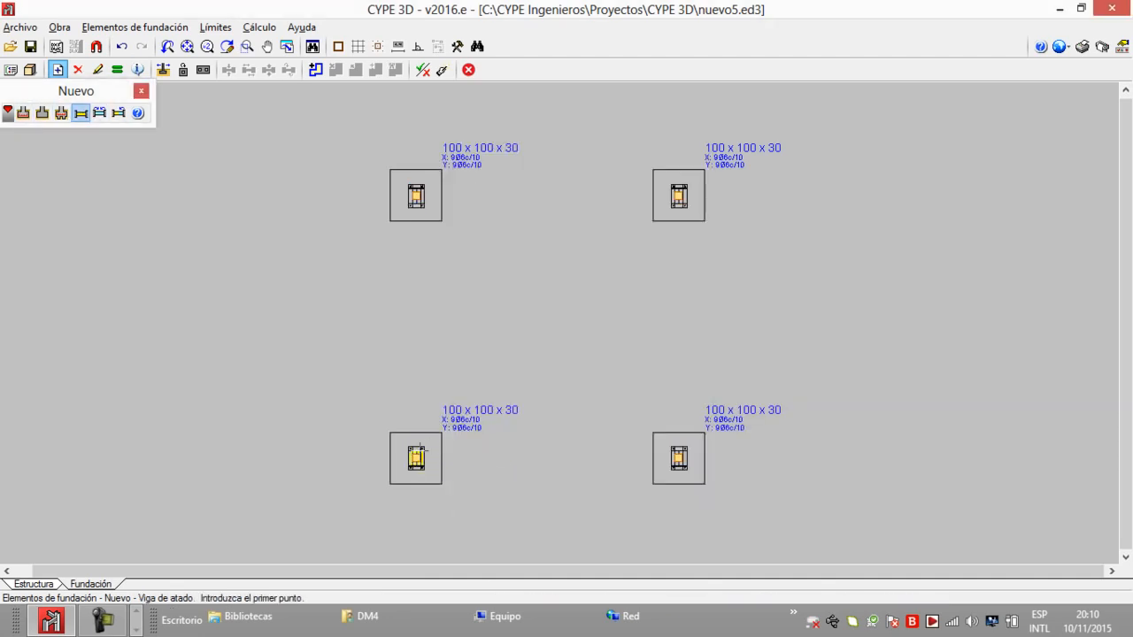
scroll(428, 455, "up", 1)
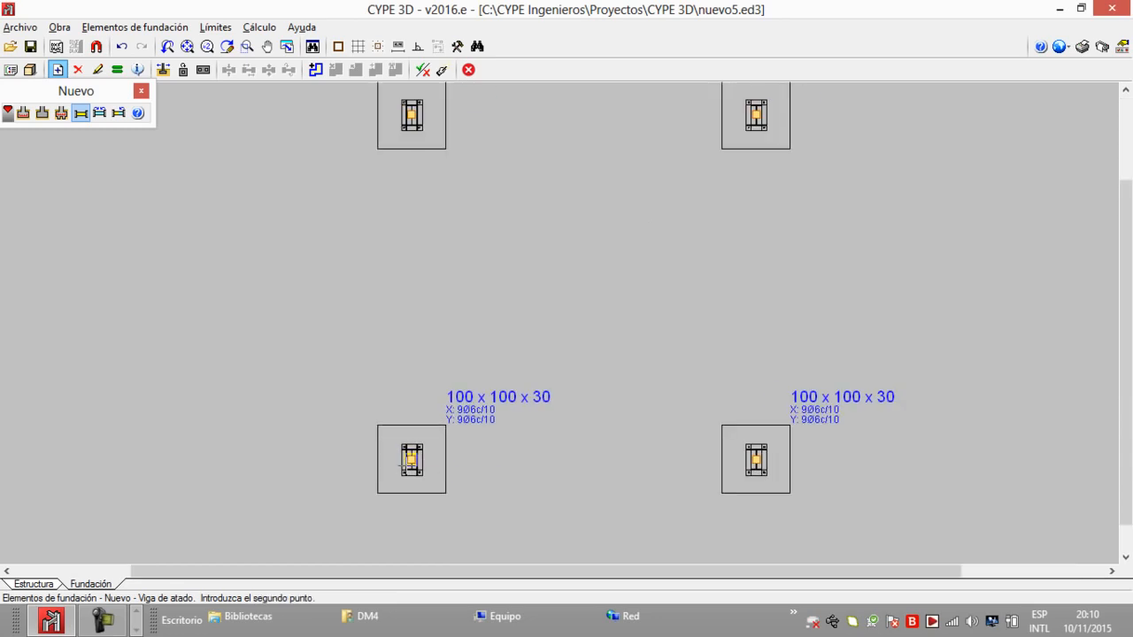
left_click(413, 124)
middle_click_drag(435, 157, 367, 228)
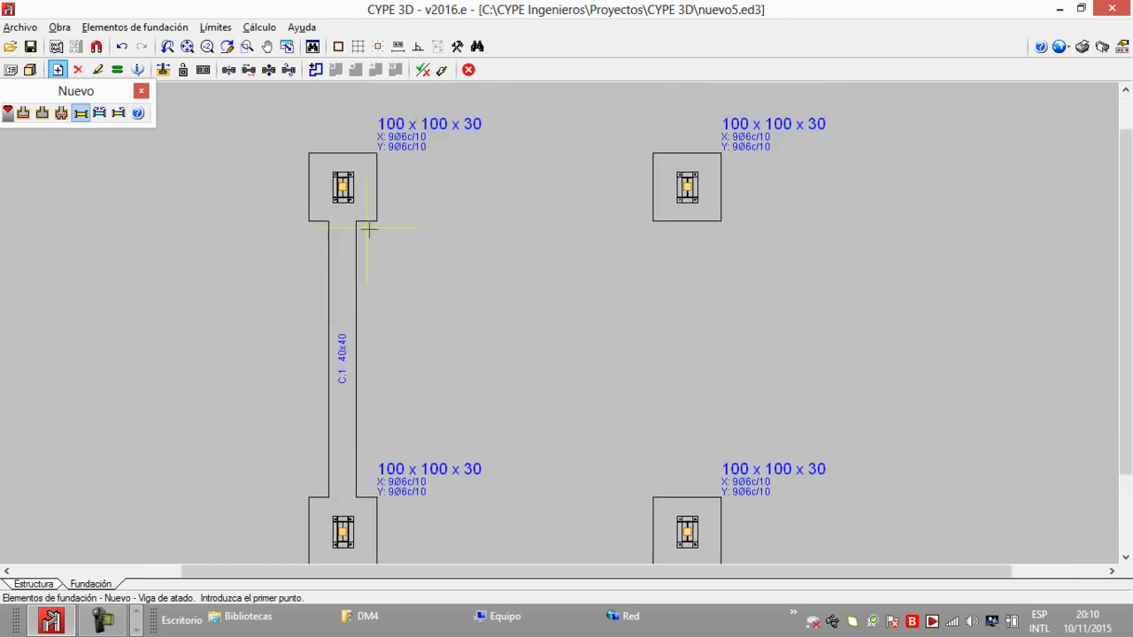
left_click(344, 187)
left_click(699, 188)
middle_click_drag(685, 442, 665, 367)
left_click(668, 457)
left_click(669, 112)
left_click(323, 456)
scroll(464, 413, "down", 2)
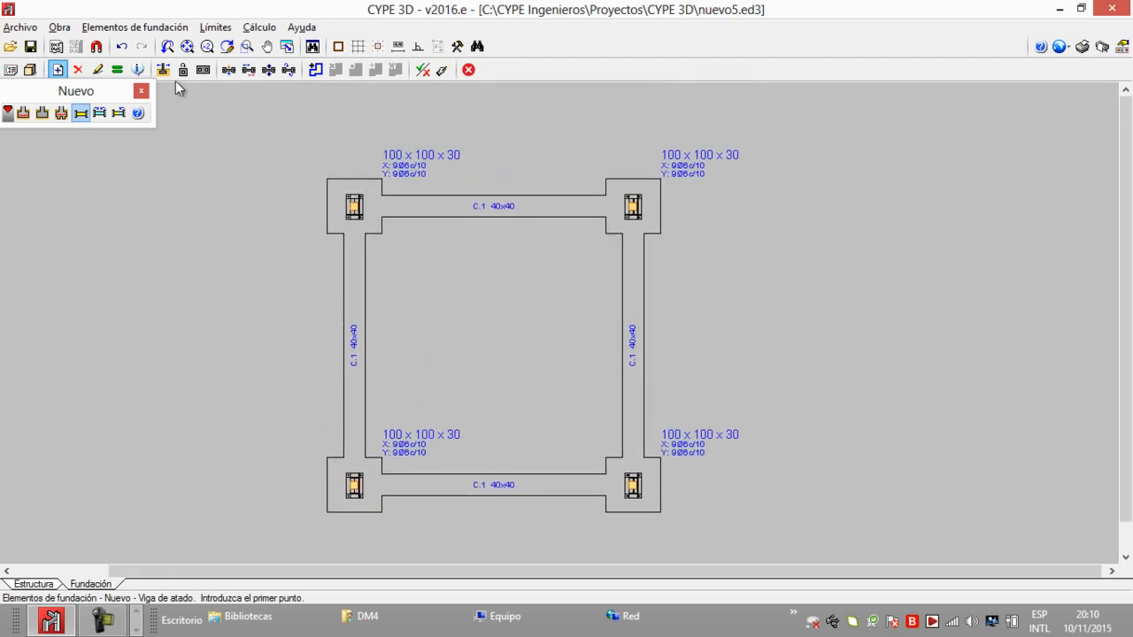
Size the foundation elements and tie beams using the full quick dimensioning option (Dimensionamiento rápido completo)
left_click(251, 28)
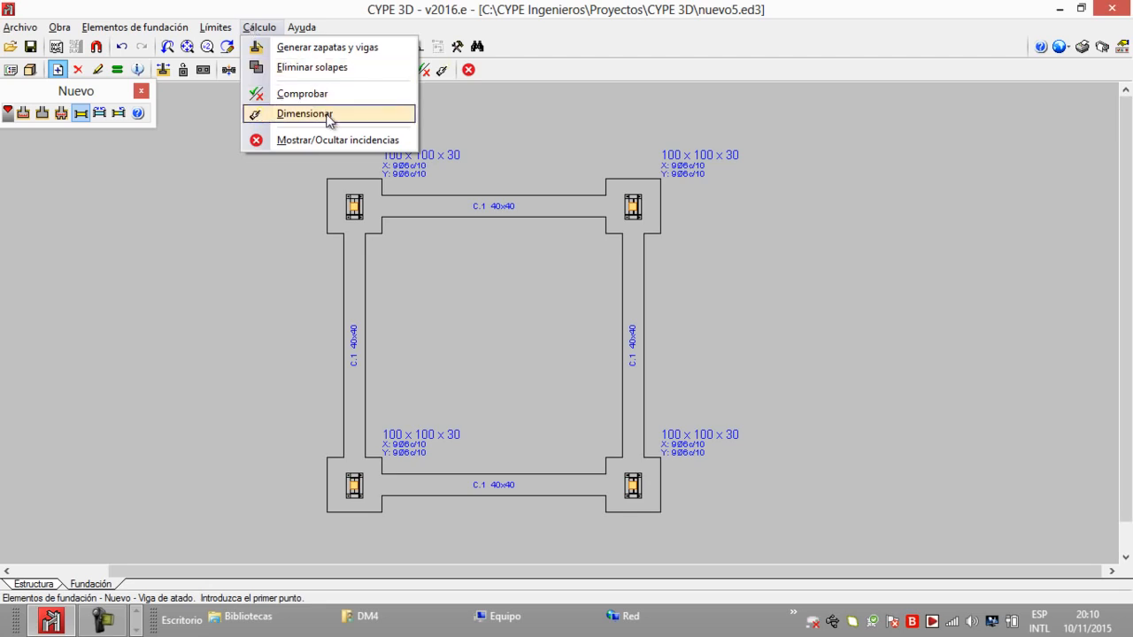
left_click(305, 114)
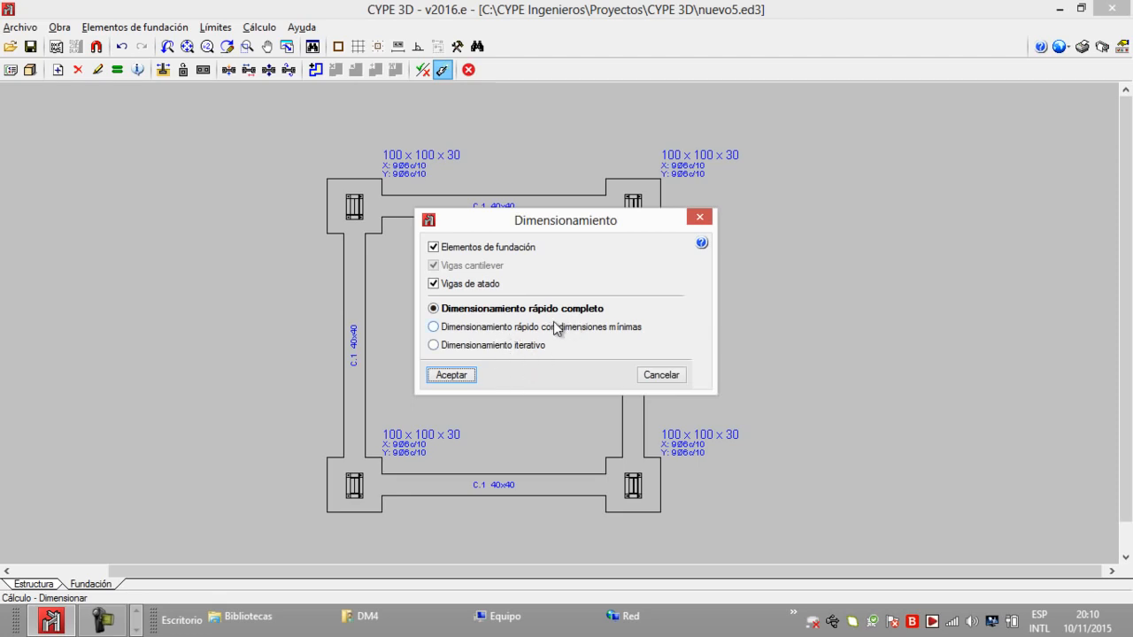
key("Return")
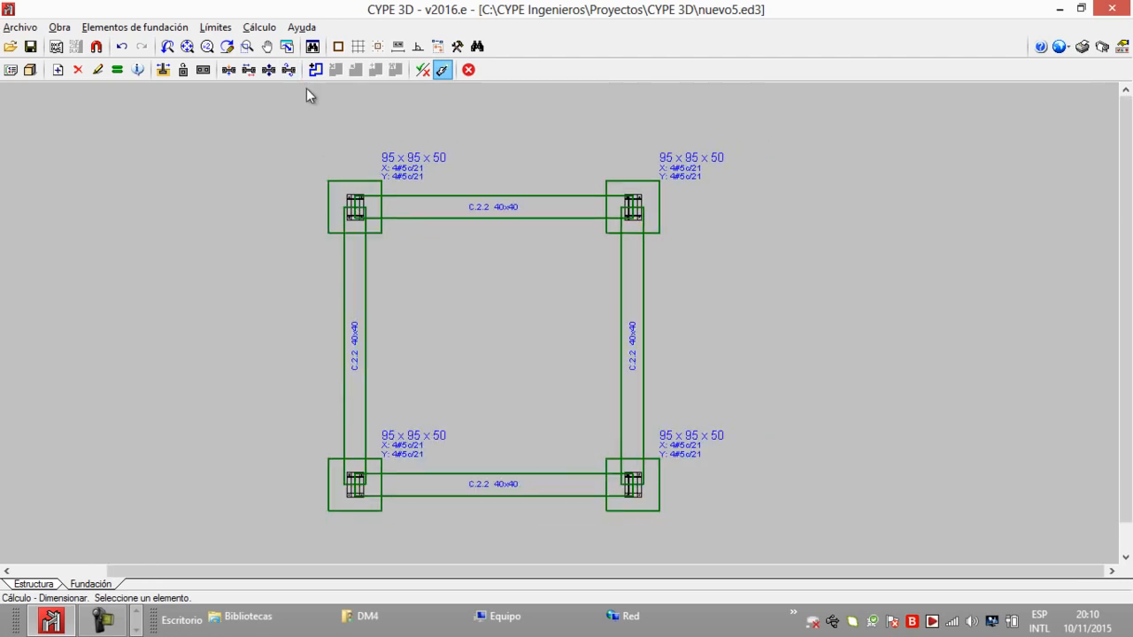
Open the foundation's 3D view full size and examine the reinforcement inside the nearest corner footing up close
left_click(31, 71)
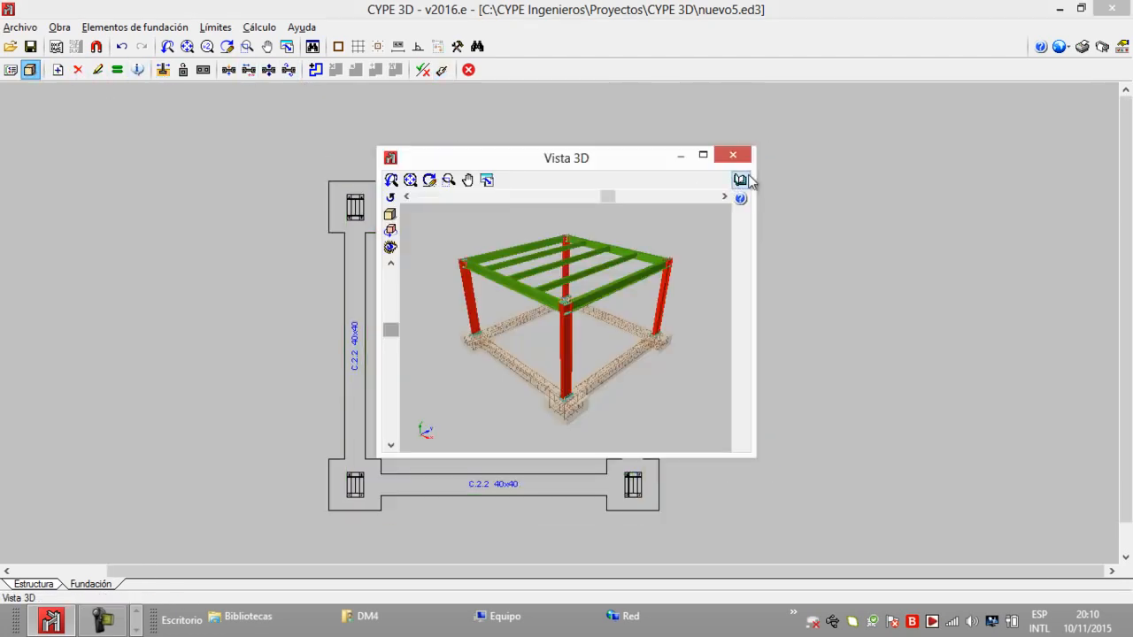
left_click(703, 155)
scroll(587, 307, "up", 5)
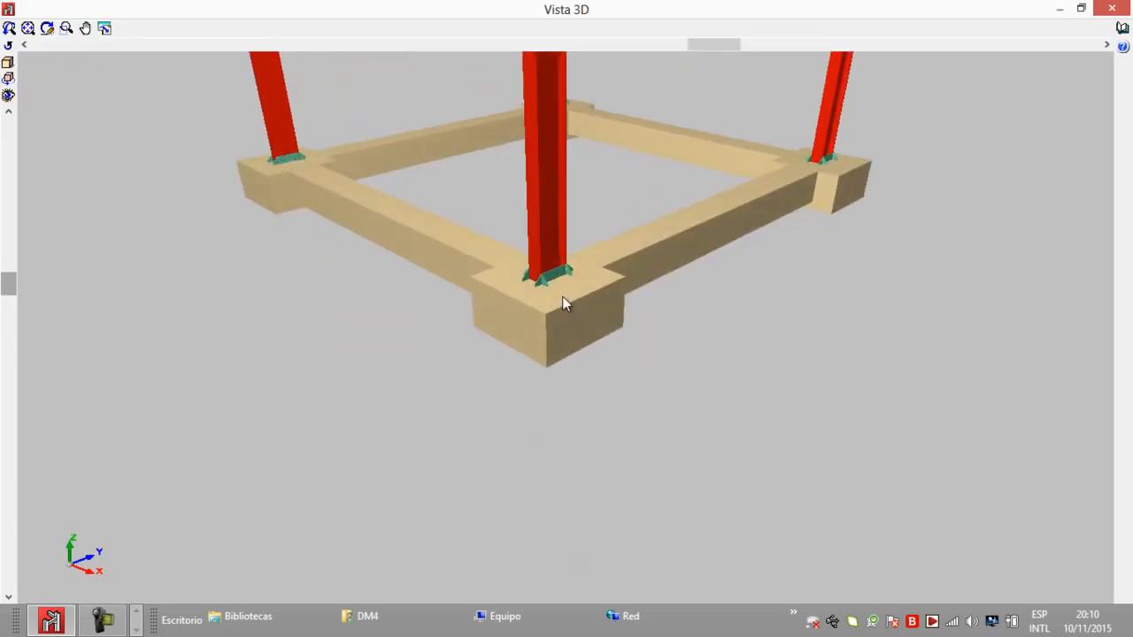
scroll(562, 296, "up", 8)
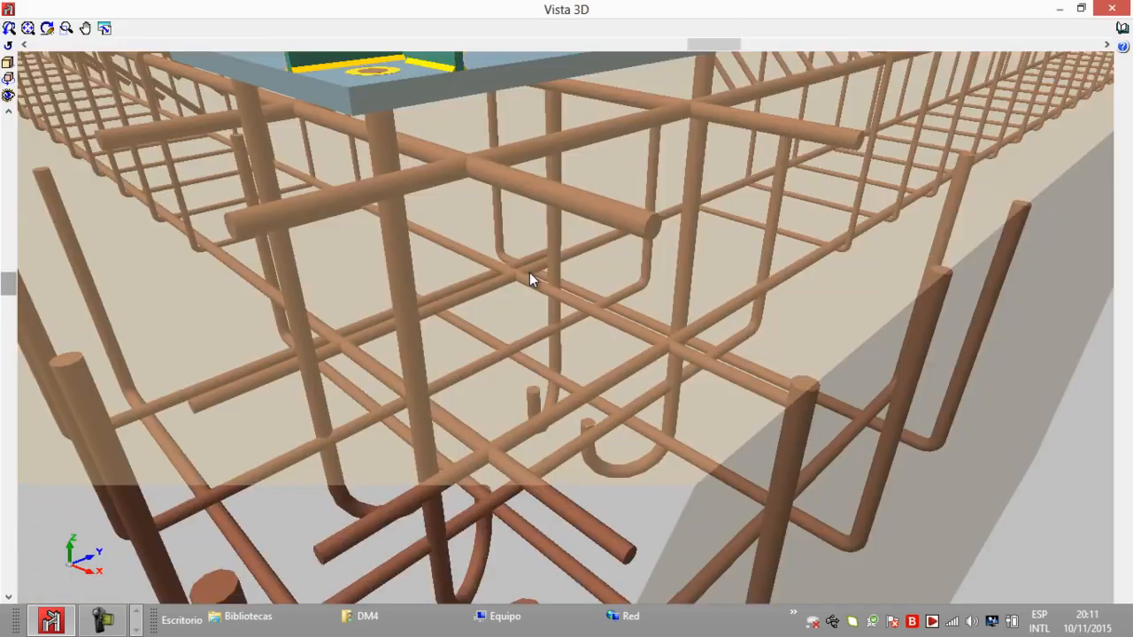
scroll(529, 273, "down", 5)
scroll(529, 273, "up", 3)
Examine the tie beam cages and anchor bolts from lower and rotated 3D viewpoints, and close the 3D view
left_click_drag(6, 285, 6, 316)
scroll(486, 278, "down", 3)
scroll(483, 270, "up", 2)
scroll(503, 264, "down", 3)
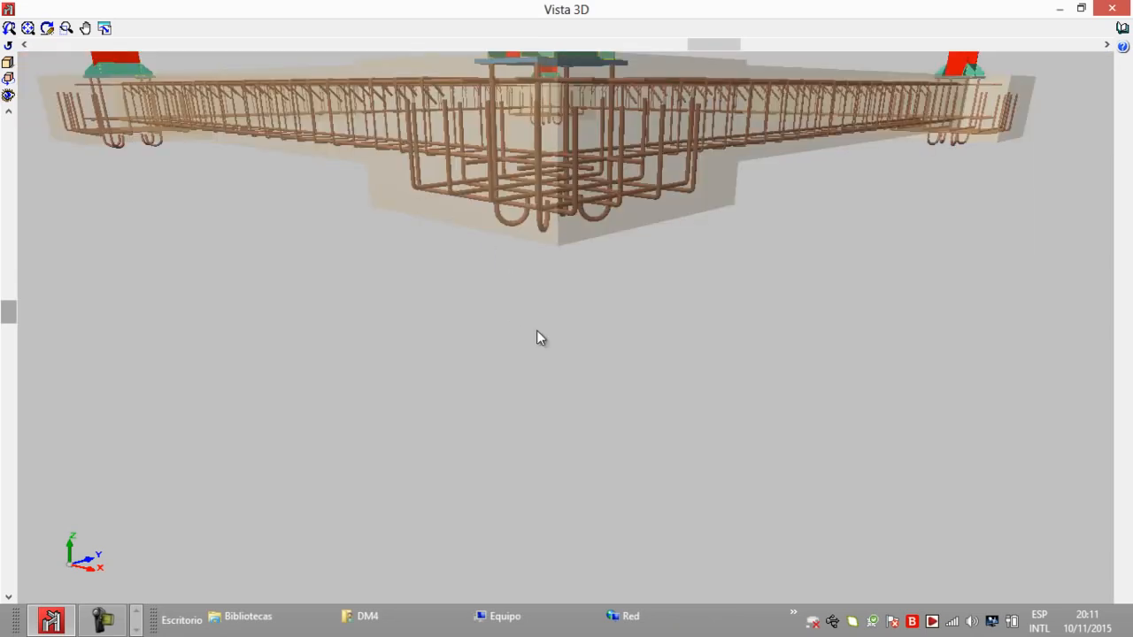
scroll(537, 338, "down", 1)
left_click_drag(714, 45, 677, 45)
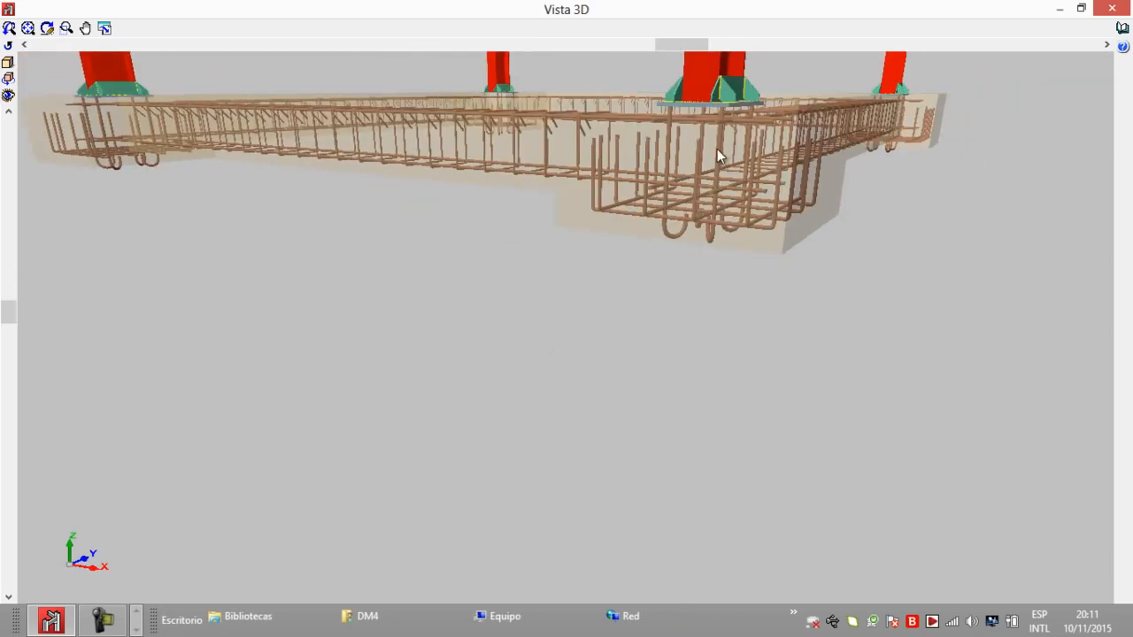
middle_click_drag(717, 148, 625, 152)
left_click_drag(8, 311, 7, 332)
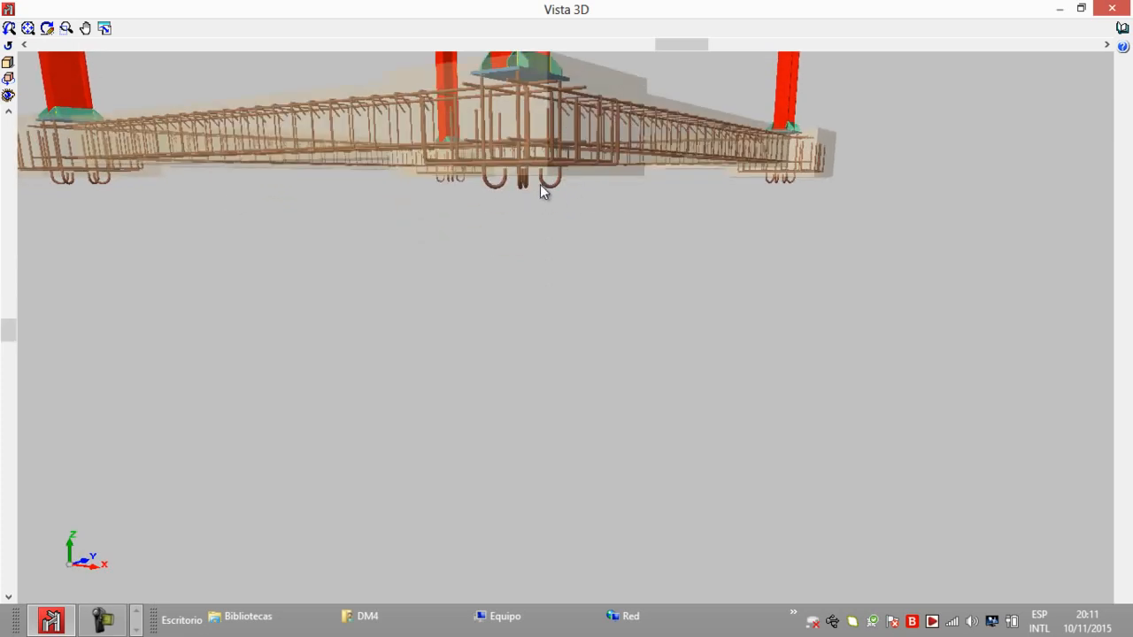
left_click(1111, 8)
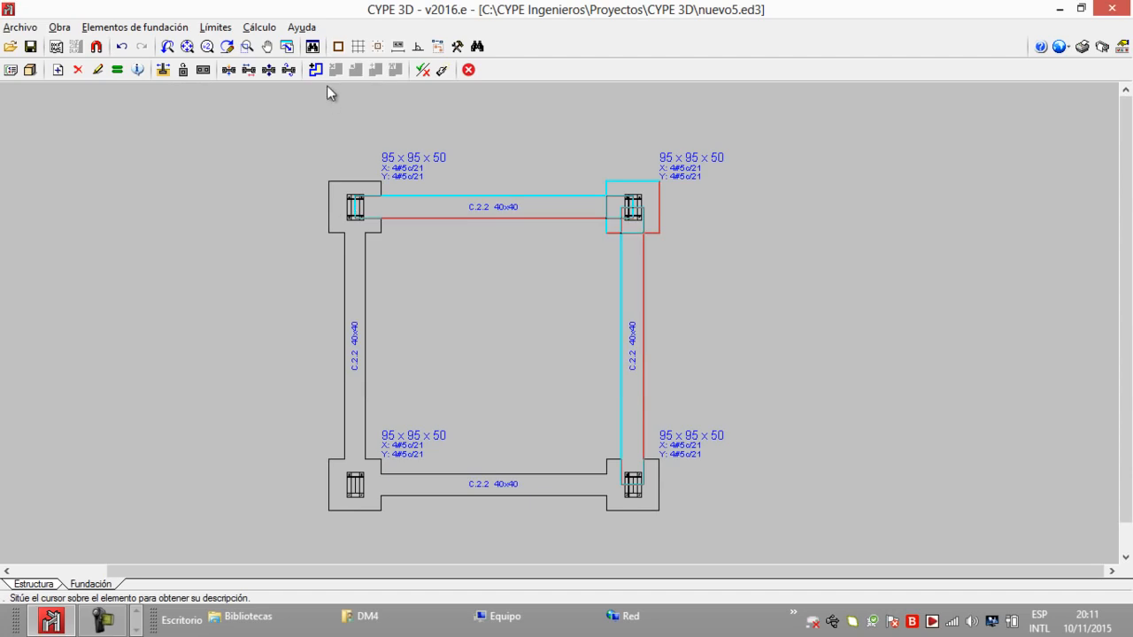
Check the footing at column P2, review its full verification report to the end, and close the report
left_click(423, 70)
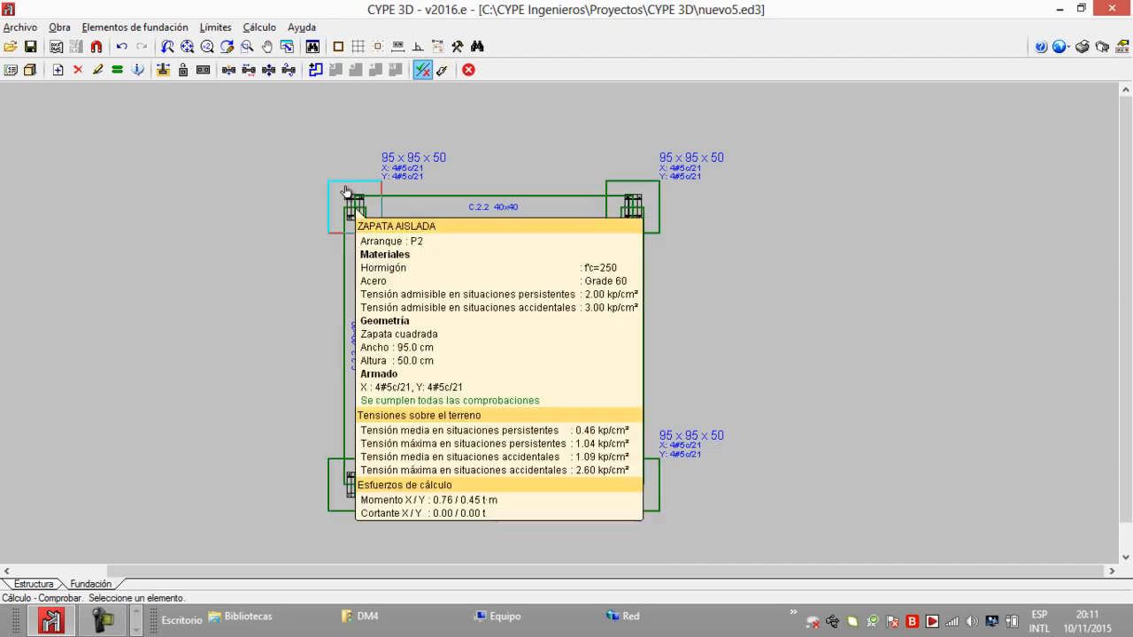
left_click(345, 189)
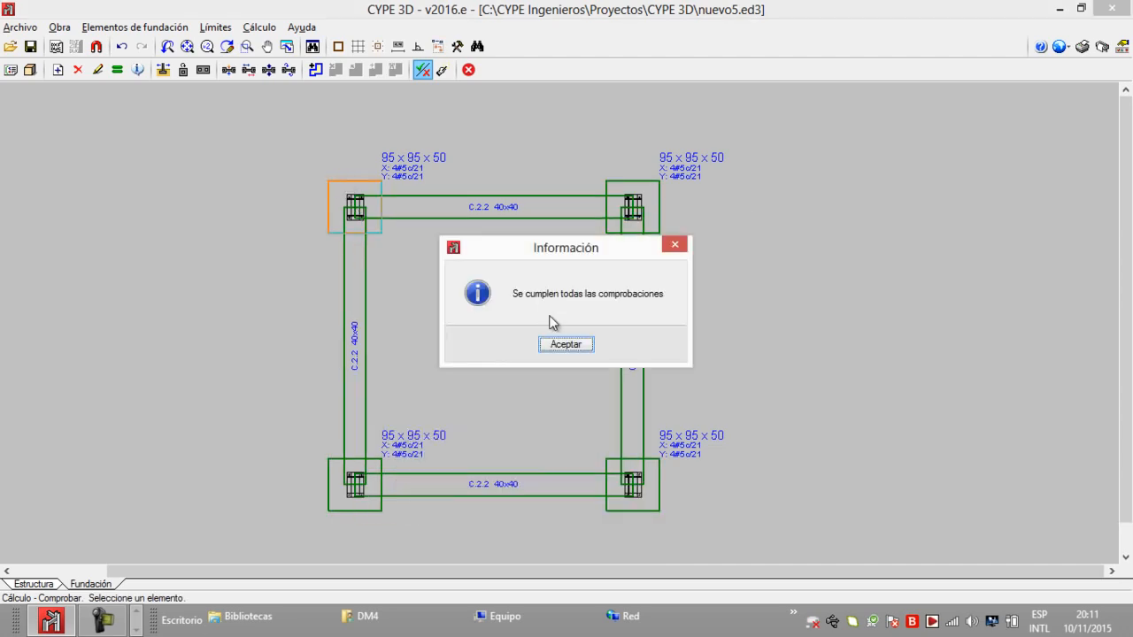
left_click(559, 344)
left_click(447, 342)
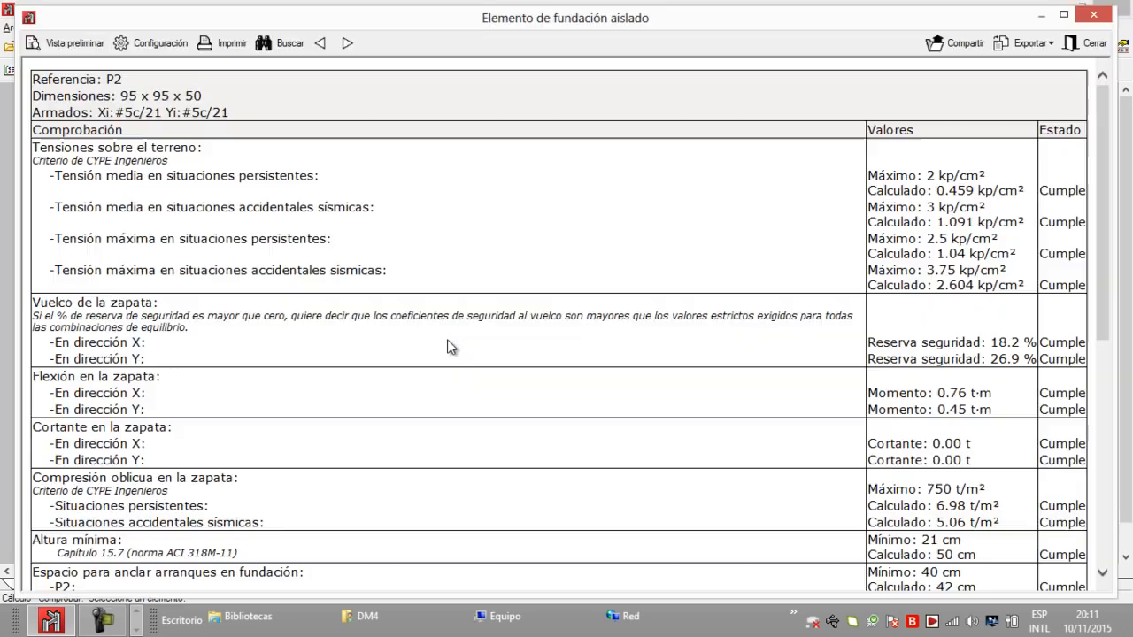
scroll(1102, 177, "down", 1)
left_click_drag(1102, 177, 1097, 418)
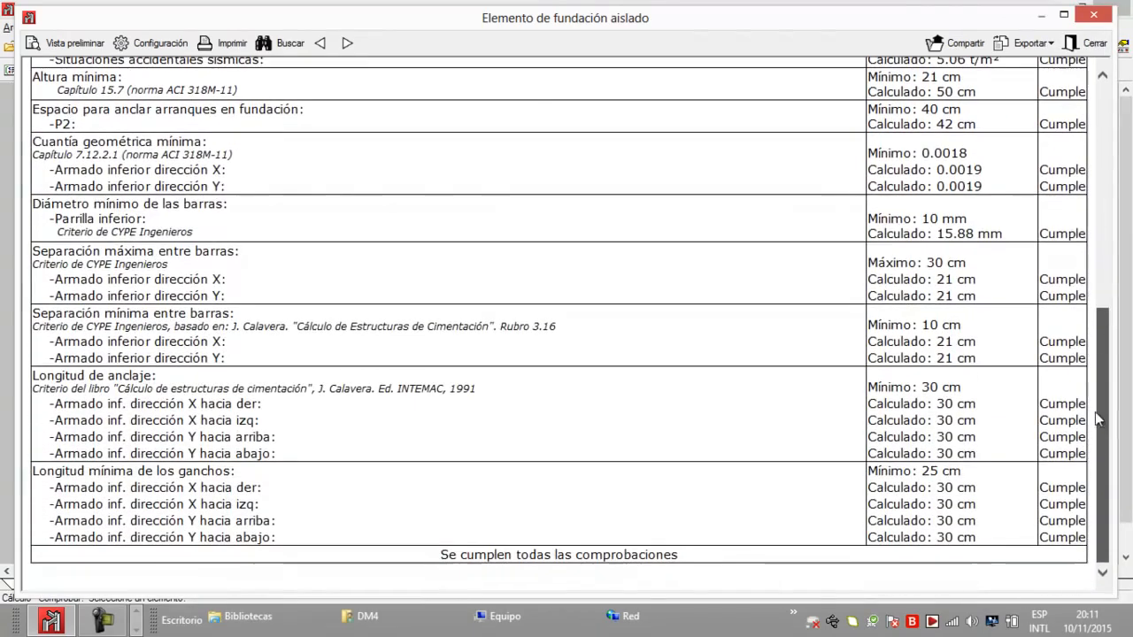
left_click(1095, 43)
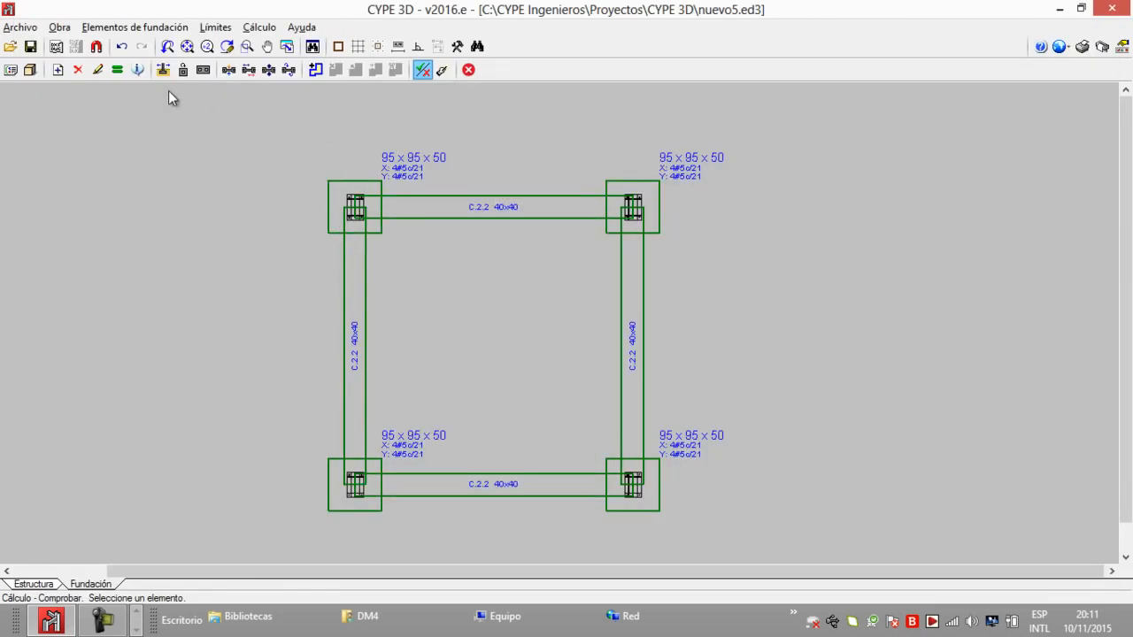
Open the footing at column P2 for editing, examine its dimensions and reinforcement breakdown at full size, and close it
left_click(97, 70)
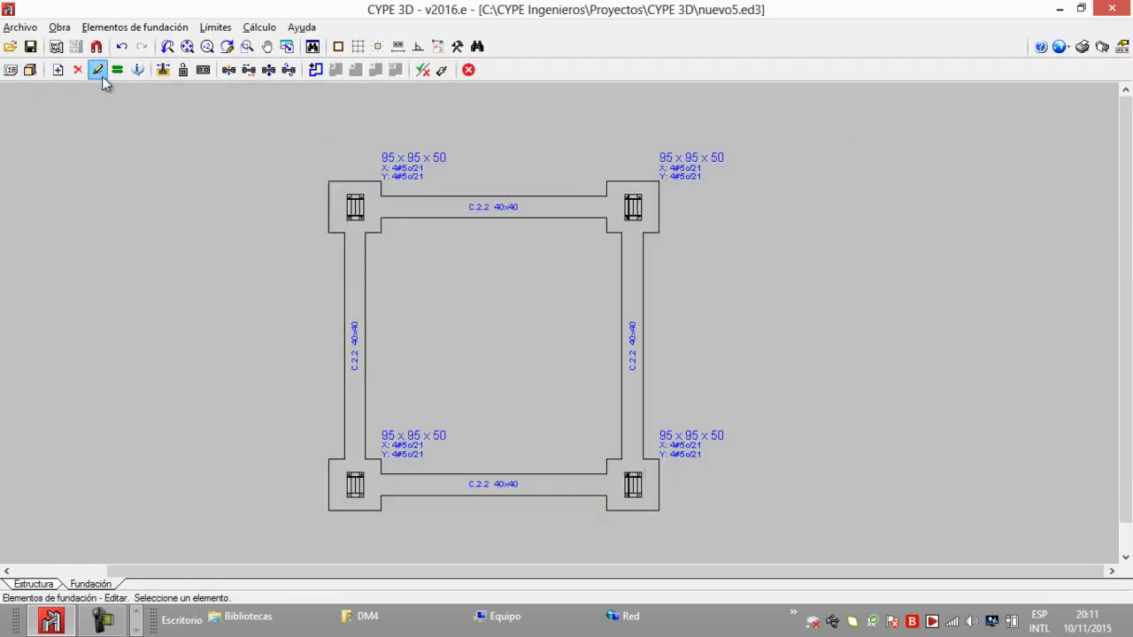
left_click(338, 208)
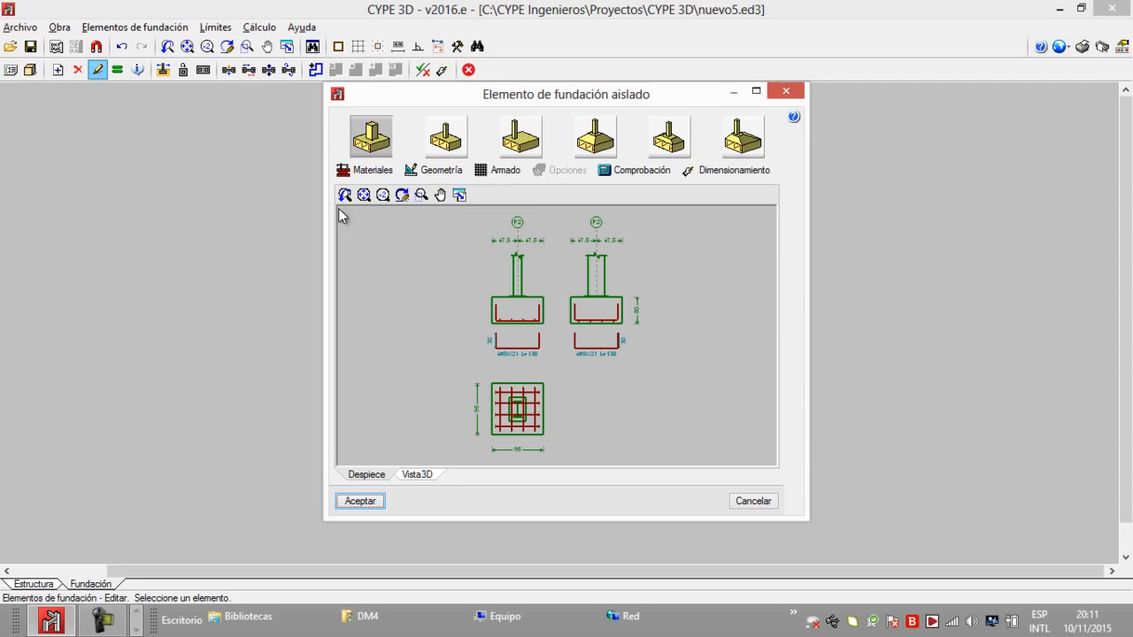
left_click(754, 90)
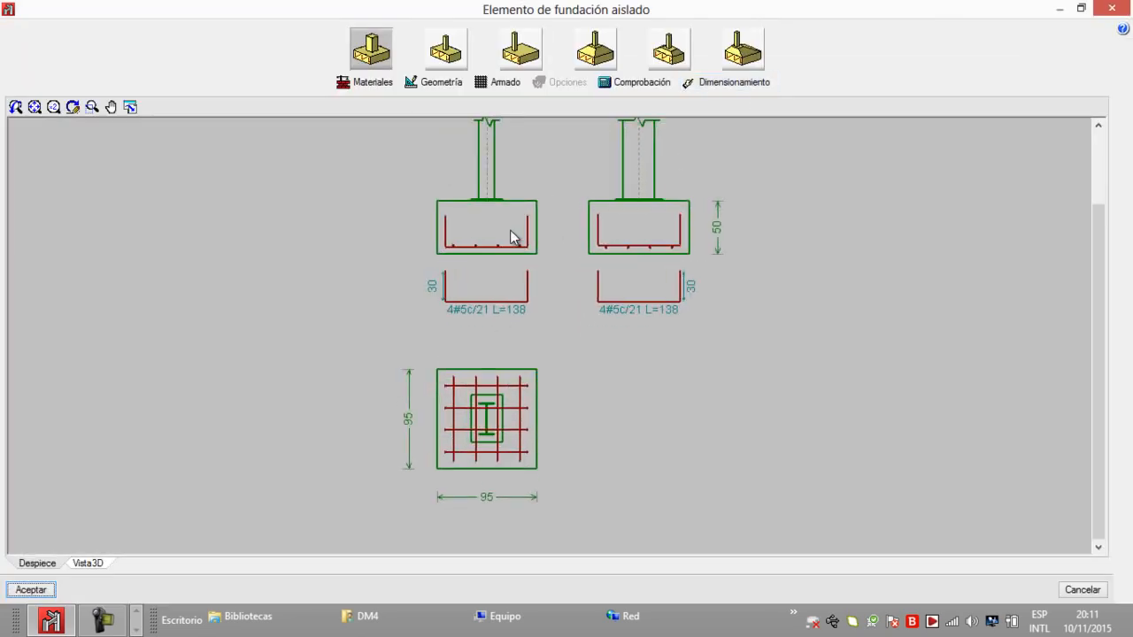
scroll(495, 250, "up", 1)
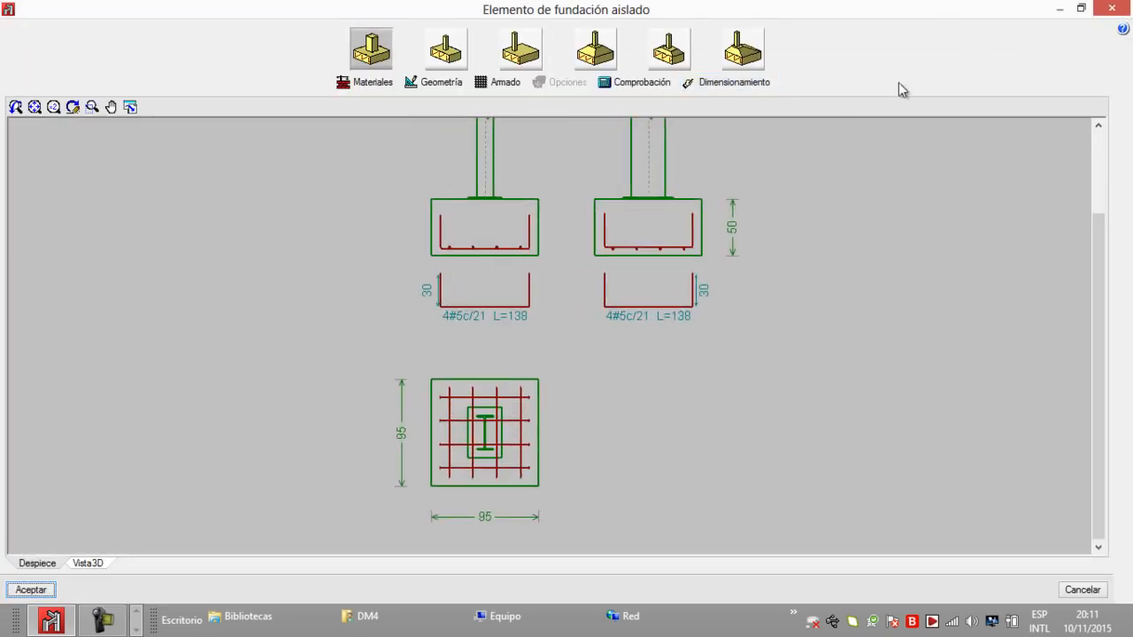
left_click(1107, 10)
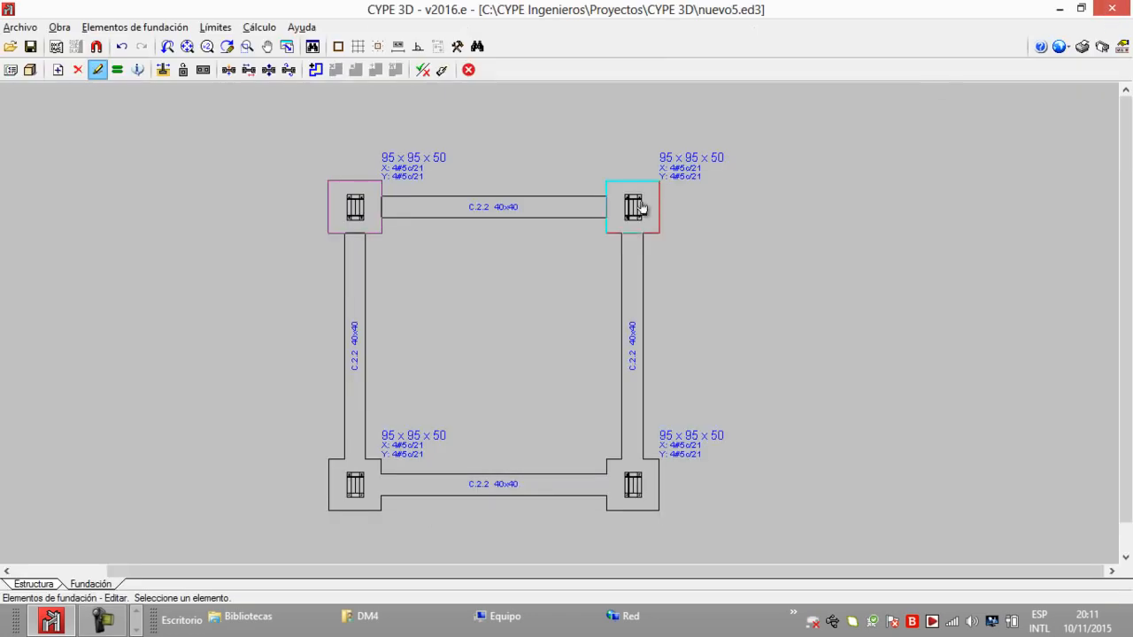
left_click(372, 234)
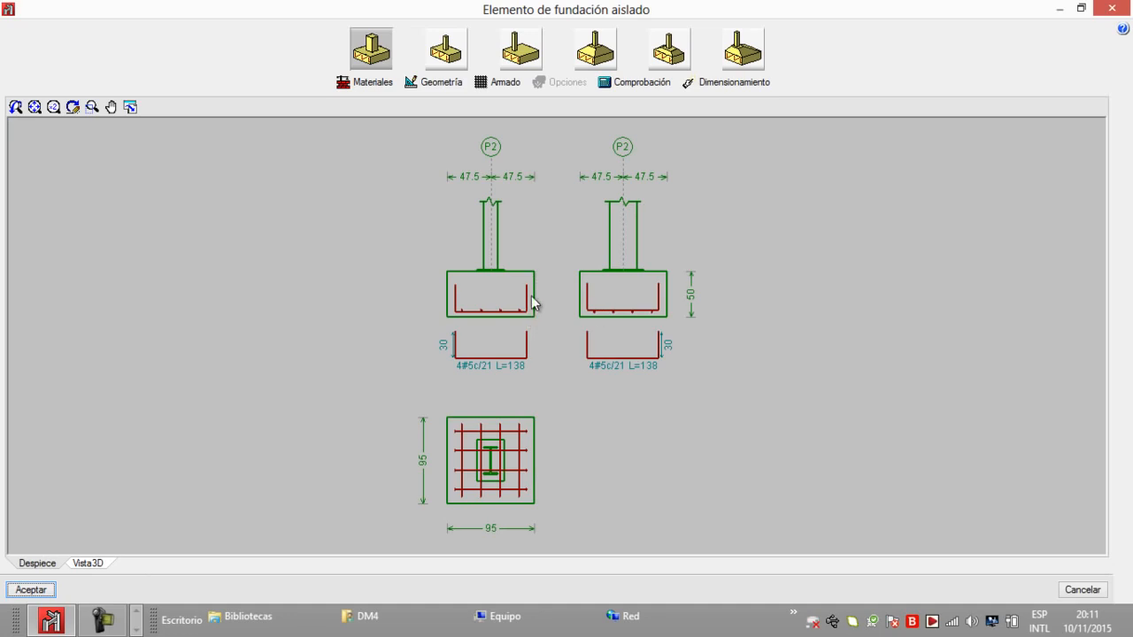
middle_click_drag(541, 326, 517, 324)
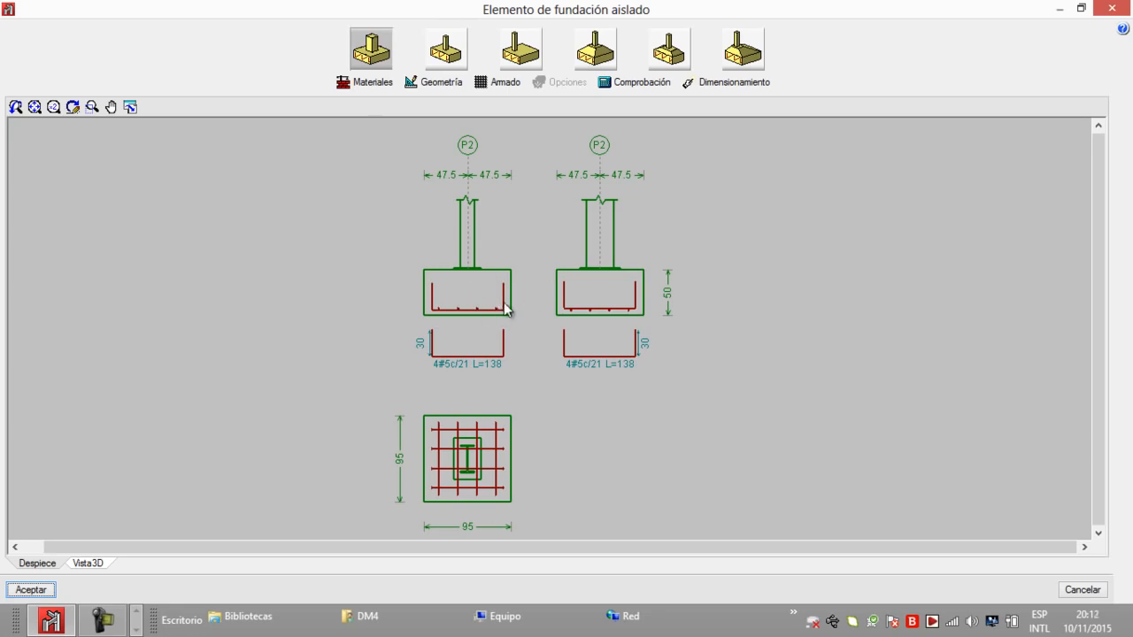
middle_click_drag(556, 299, 527, 297)
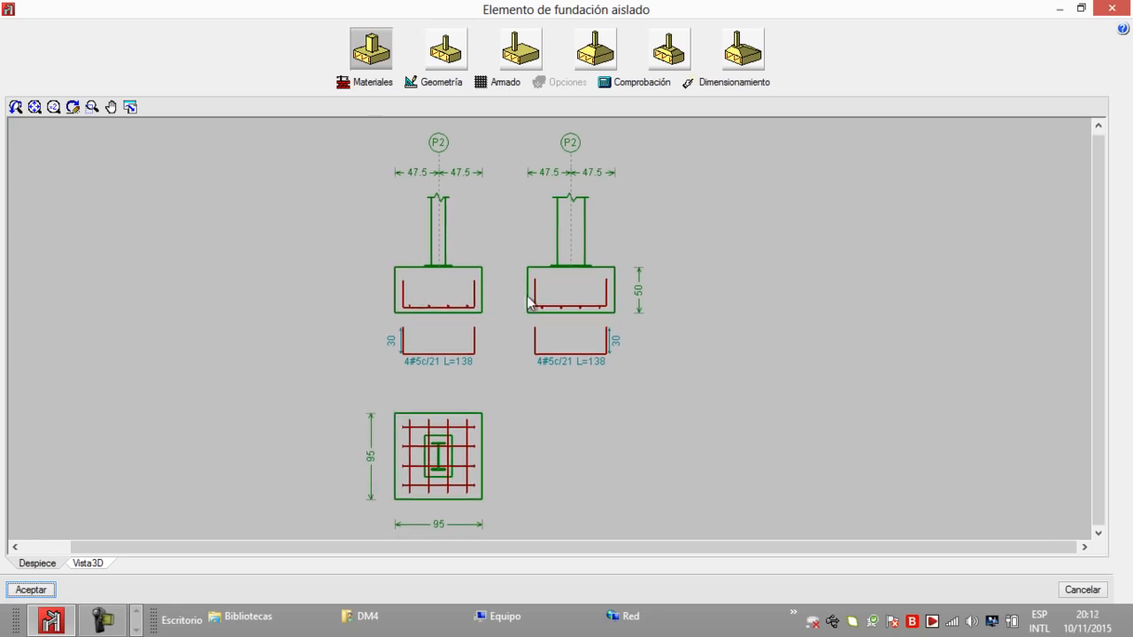
left_click(1117, 12)
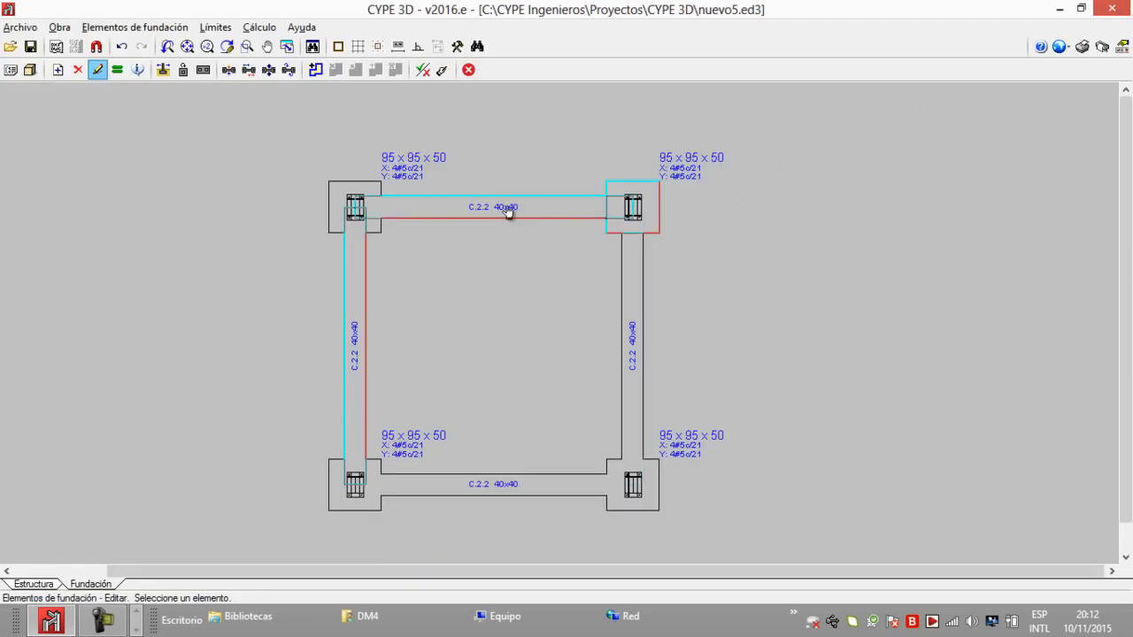
Open the tie beam between P2 and P4 at full size and examine its stirrups and longitudinal bars in the breakdown
left_click(505, 211)
left_click(719, 113)
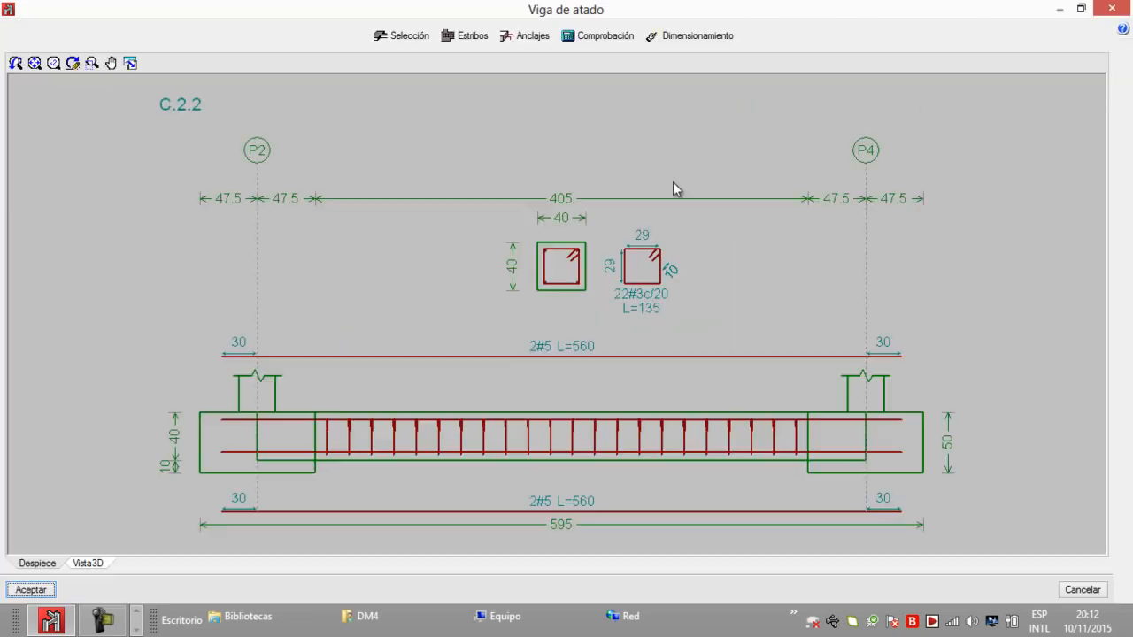
scroll(655, 191, "down", 2)
scroll(511, 354, "up", 3)
scroll(557, 304, "down", 4)
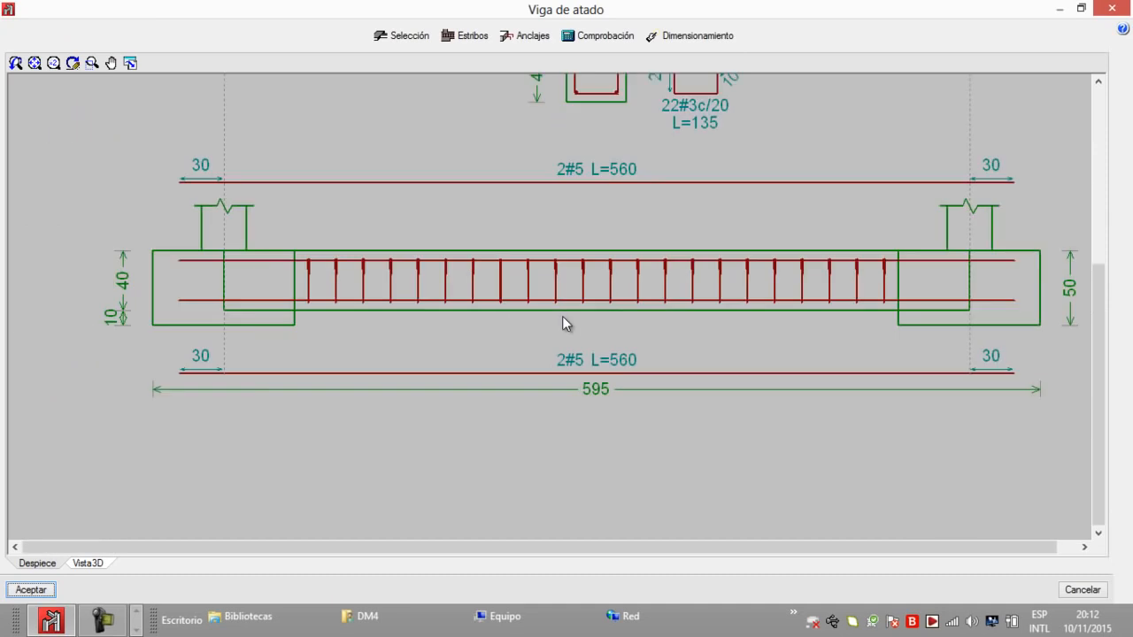
Examine the P2–P4 tie beam's reinforcement in 3D from a rotated viewpoint and close the beam editor
left_click(88, 563)
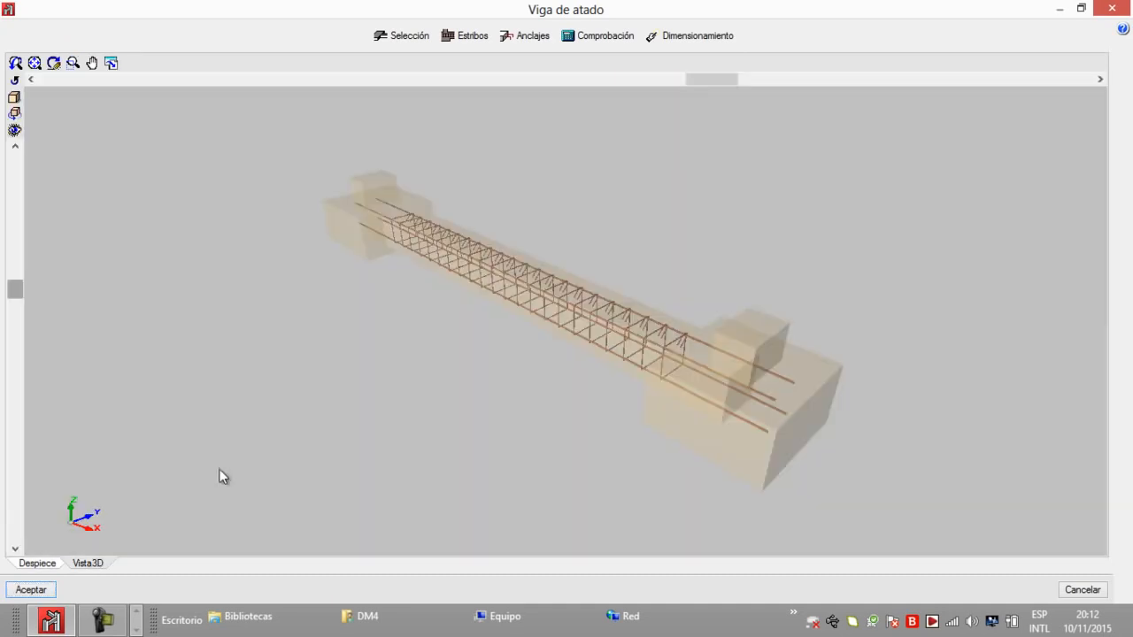
scroll(434, 241, "up", 1)
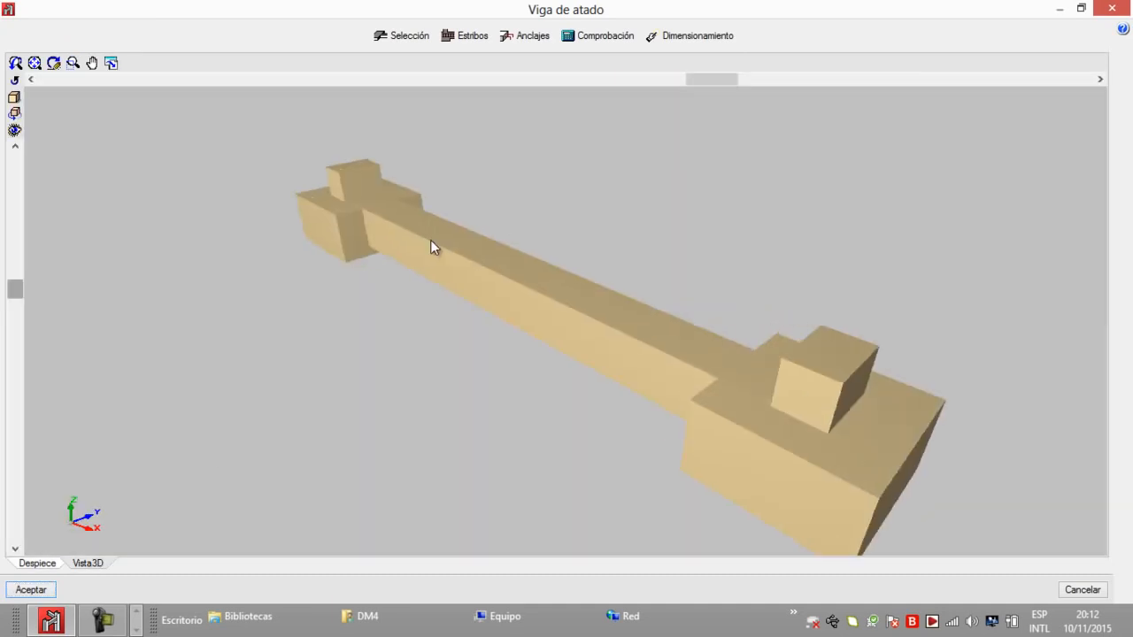
left_click_drag(687, 78, 643, 77)
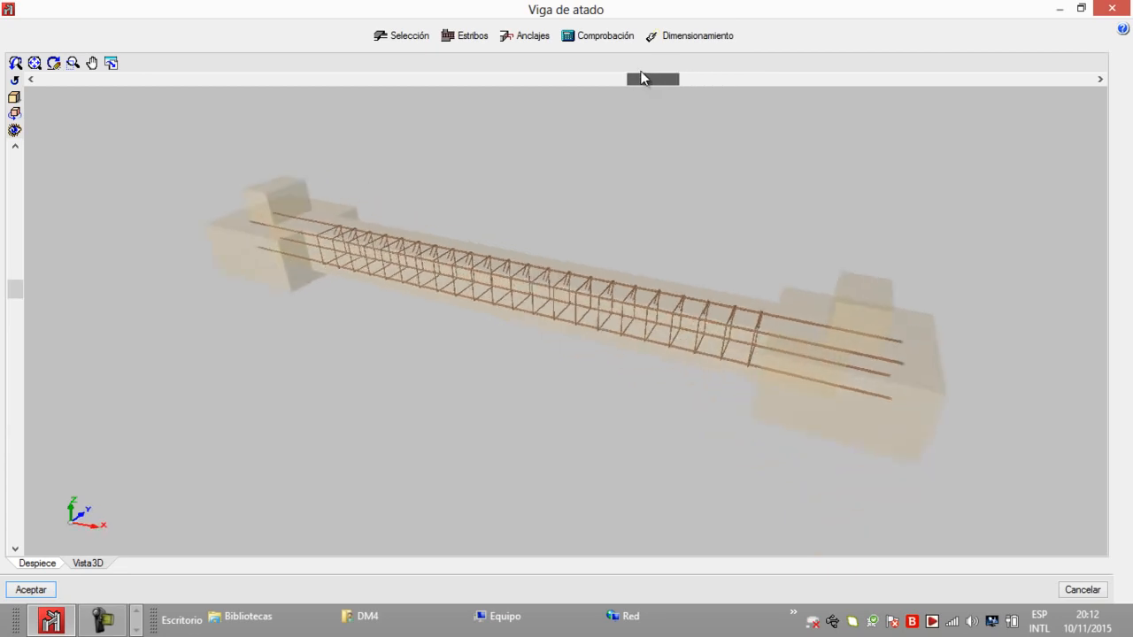
left_click(1108, 11)
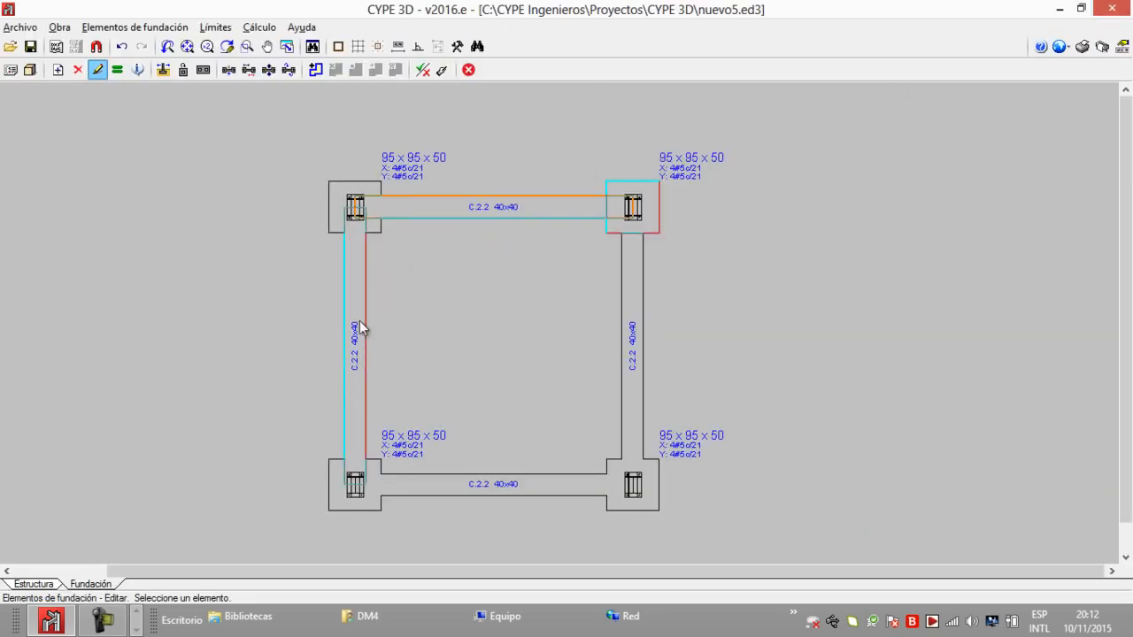
Return to the structure model and open the drawing selection (Planos), accepting the incident list
left_click(37, 586)
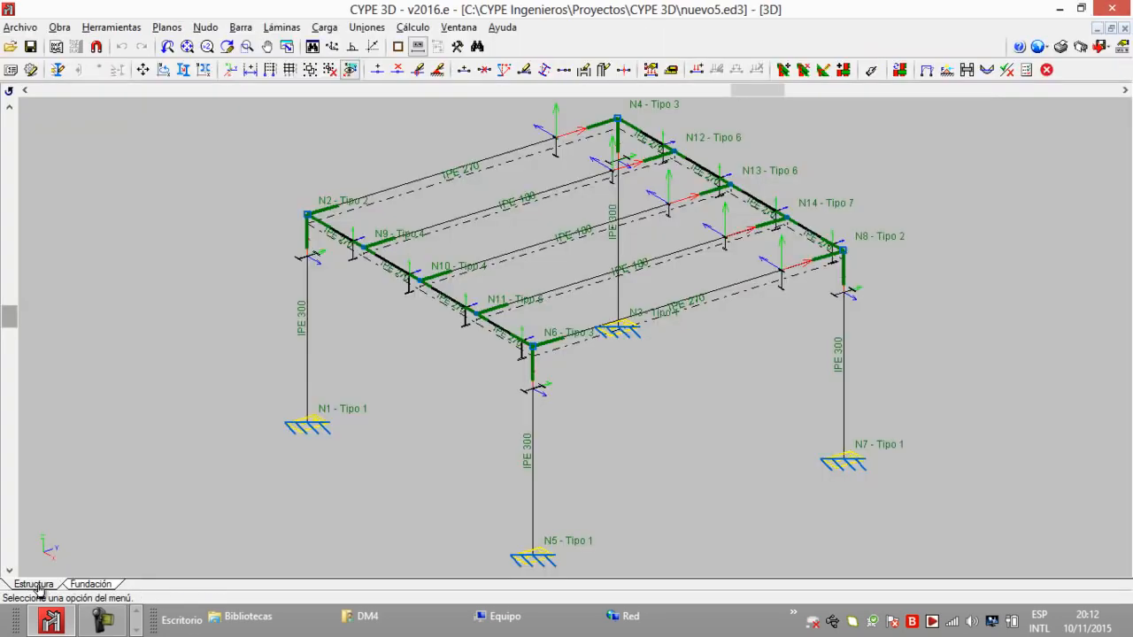
middle_click_drag(484, 266, 452, 242)
scroll(452, 243, "down", 1)
middle_click_drag(620, 214, 538, 200)
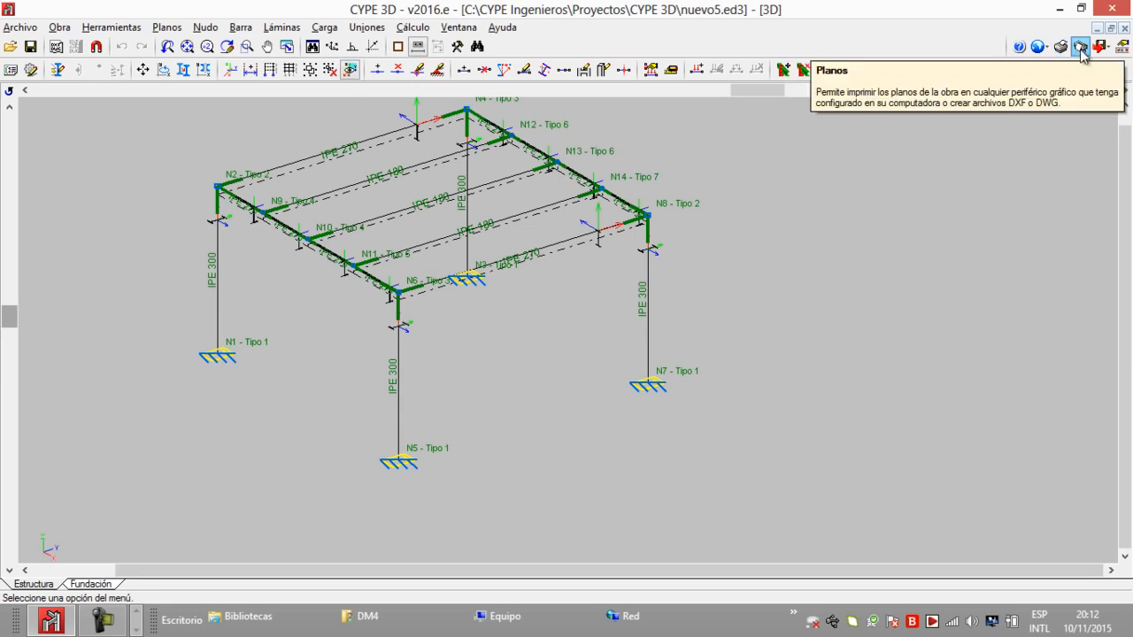
left_click(1081, 48)
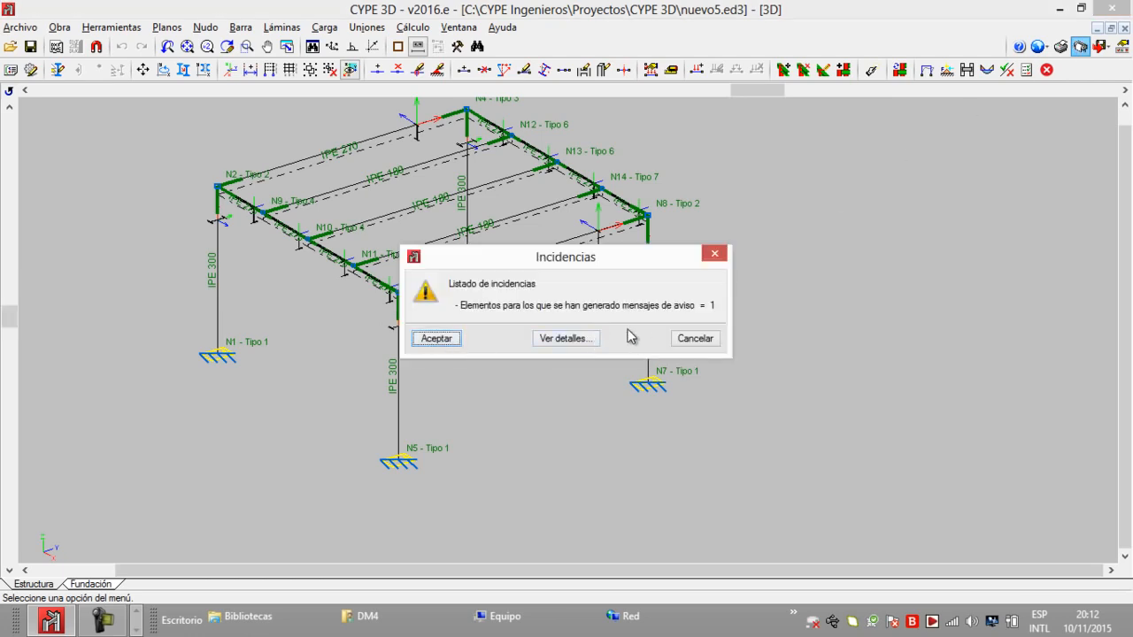
left_click(436, 339)
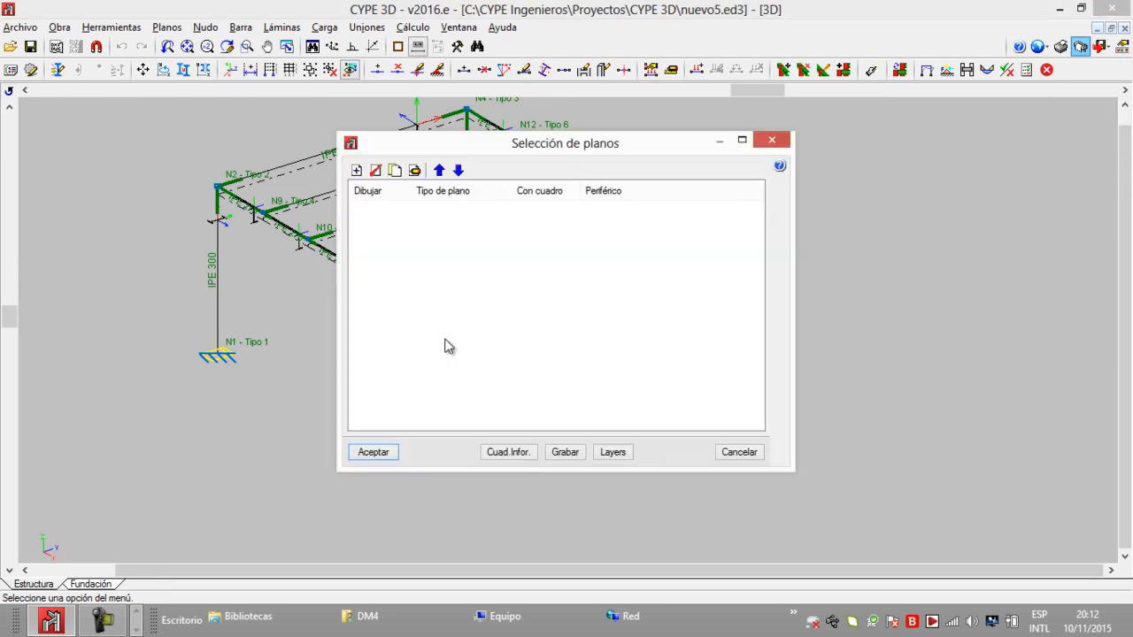
Add a joints drawing (Uniones) to the drawing list and set its output to DWG
left_click(356, 169)
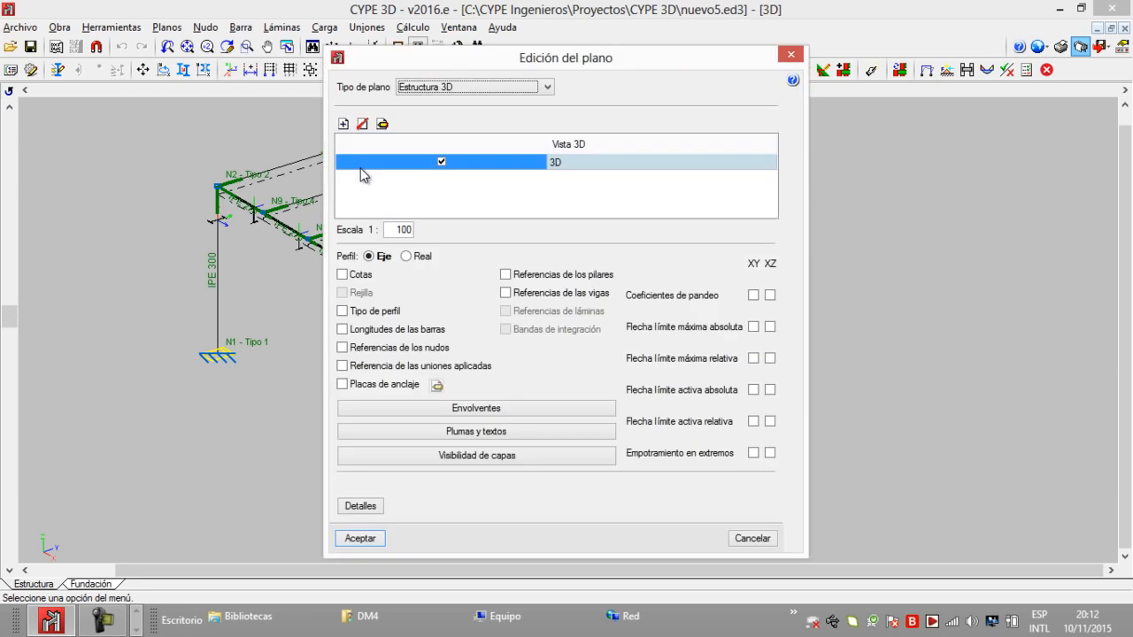
left_click(542, 88)
left_click(482, 134)
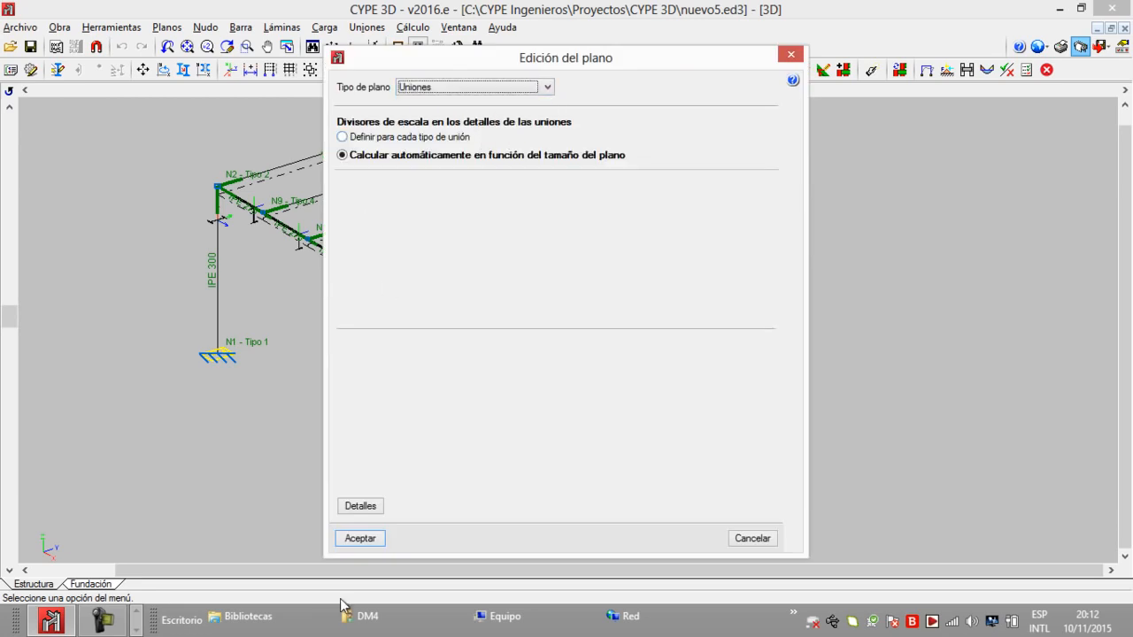
left_click(359, 539)
left_click(730, 213)
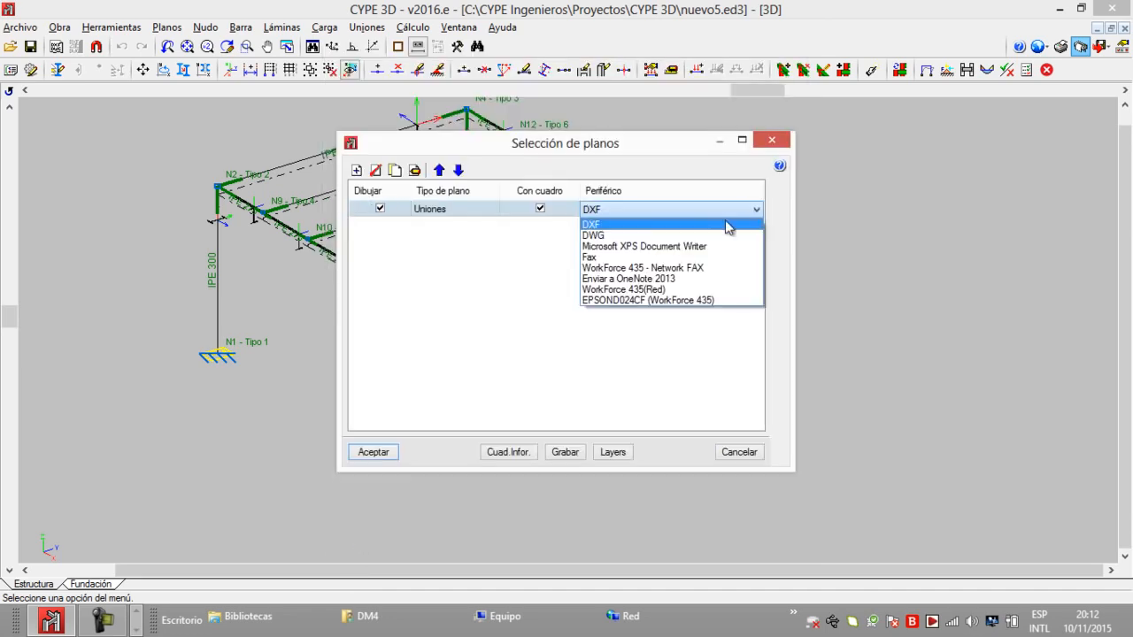
left_click(699, 223)
Add a frame drawing (Plano de pórticos) with reinforcement breakdown (Despiece armados) enabled and set its output to DWG
left_click(357, 171)
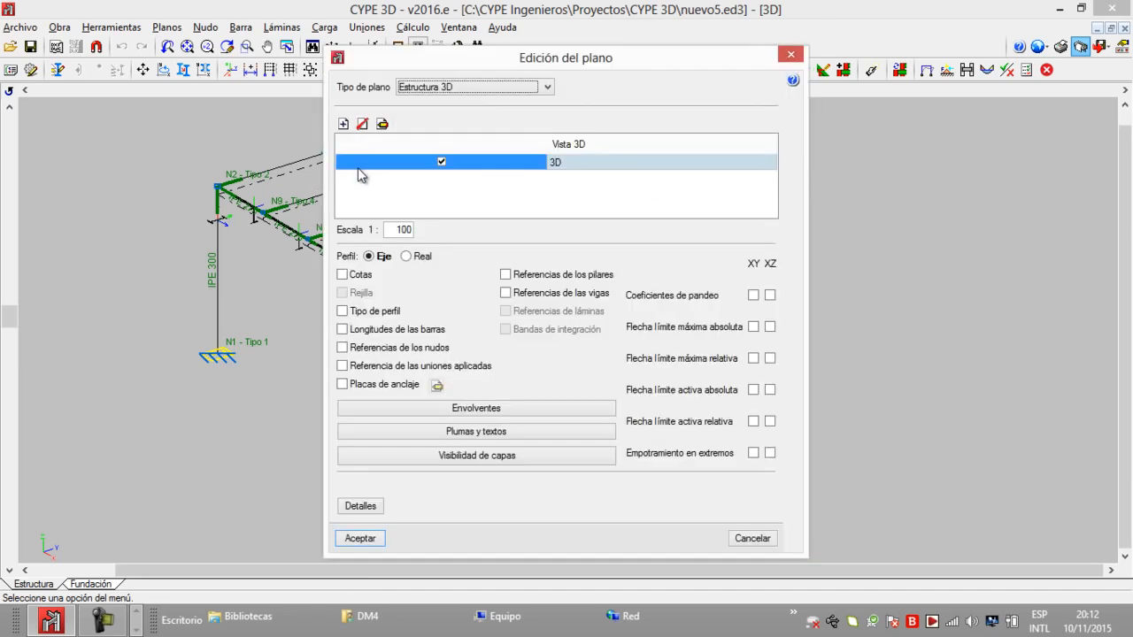
left_click(492, 87)
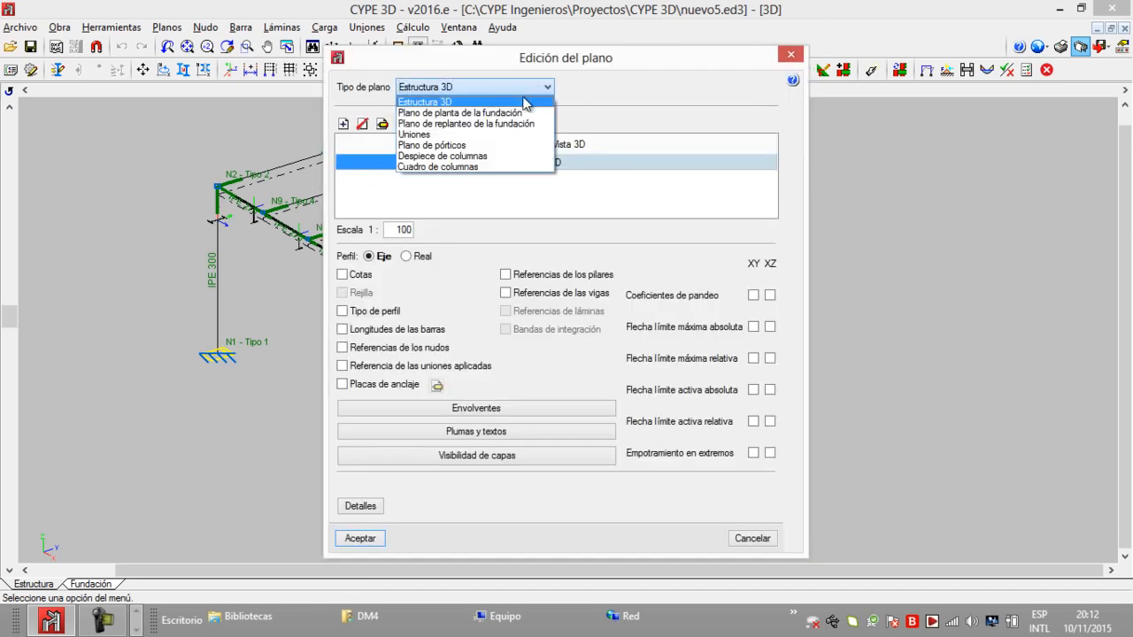
left_click(499, 146)
left_click(647, 137)
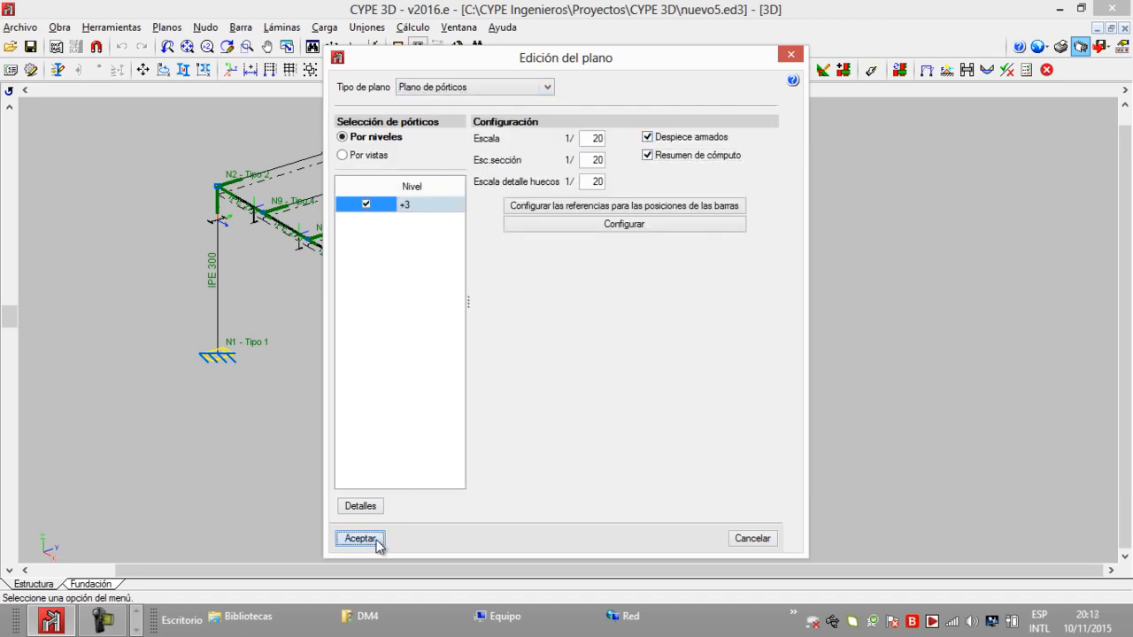
left_click(373, 540)
left_click(752, 226)
left_click(703, 252)
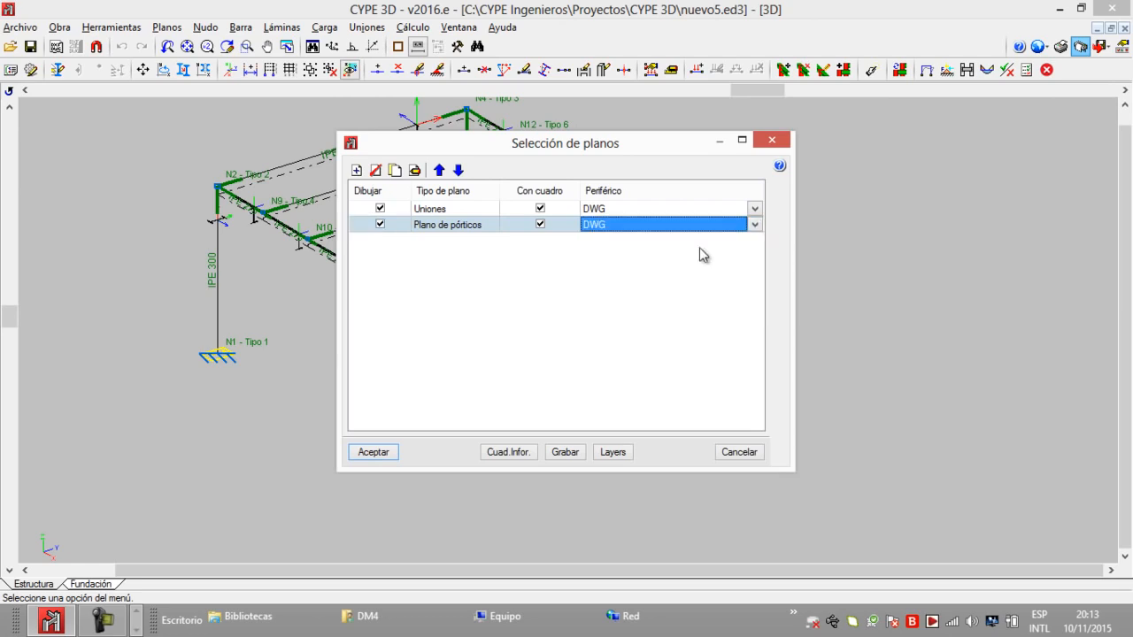
Add a column breakdown drawing (Despiece de columnas) to the list and set its output to DWG
left_click(356, 171)
left_click(548, 86)
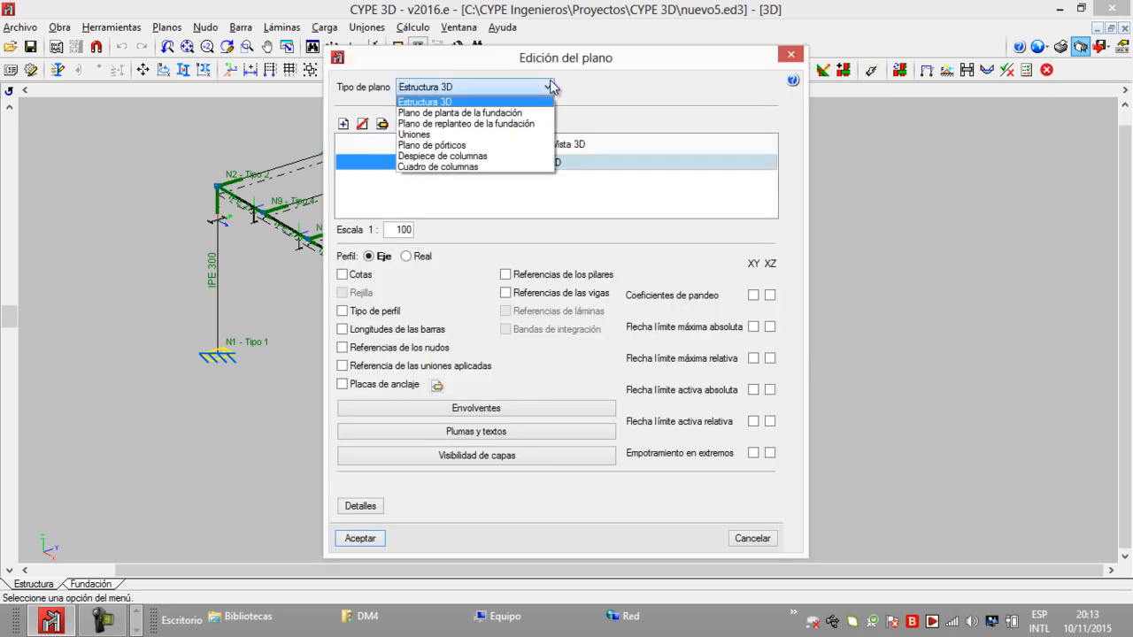
left_click(499, 155)
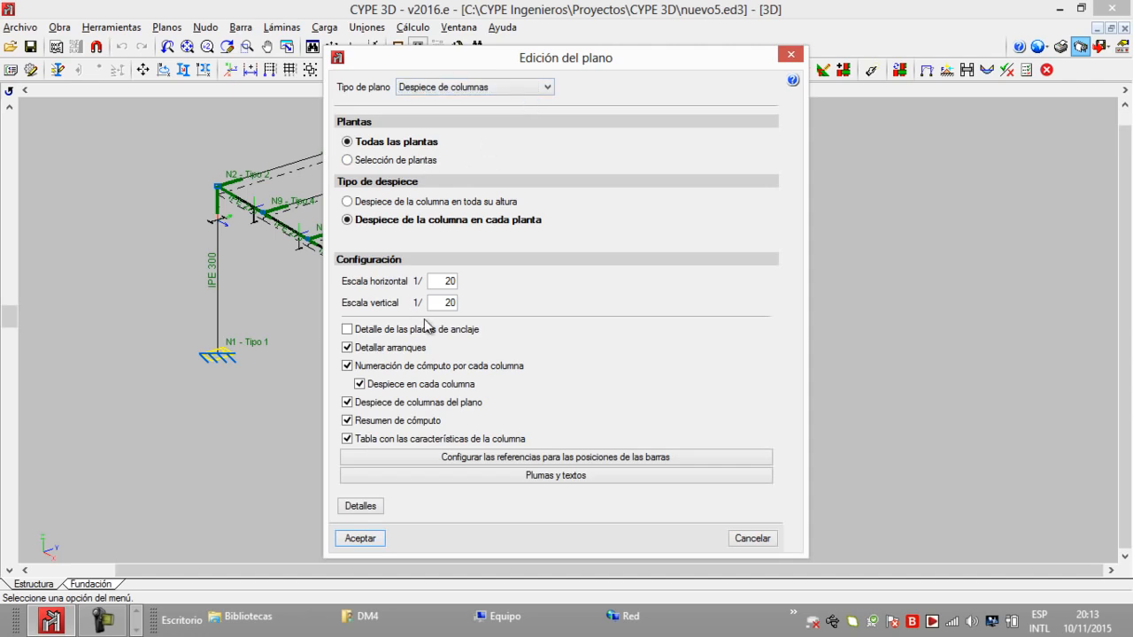
left_click(360, 539)
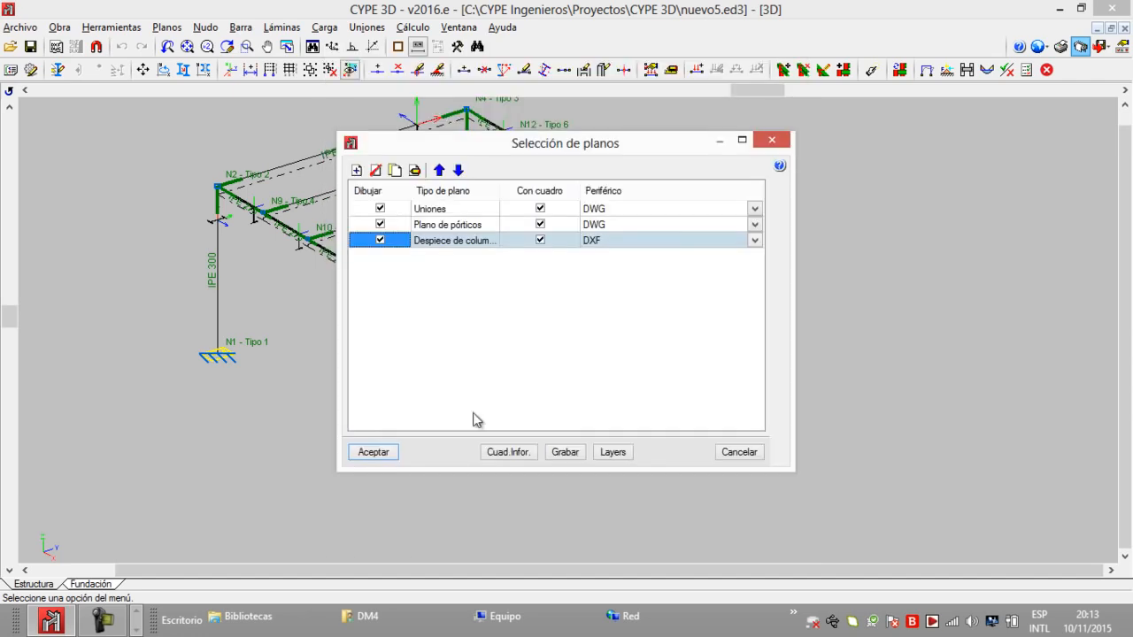
left_click(755, 241)
left_click(717, 267)
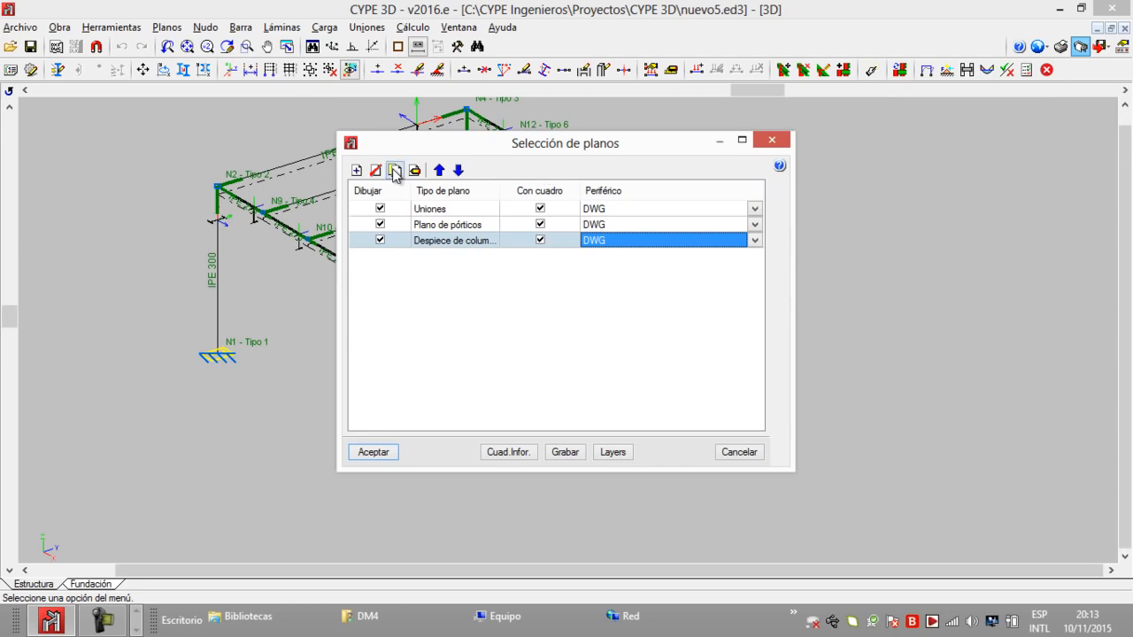
Add a foundation plan drawing (Plano de planta de la fundación) to the list and set its output to DWG
left_click(357, 170)
left_click(544, 88)
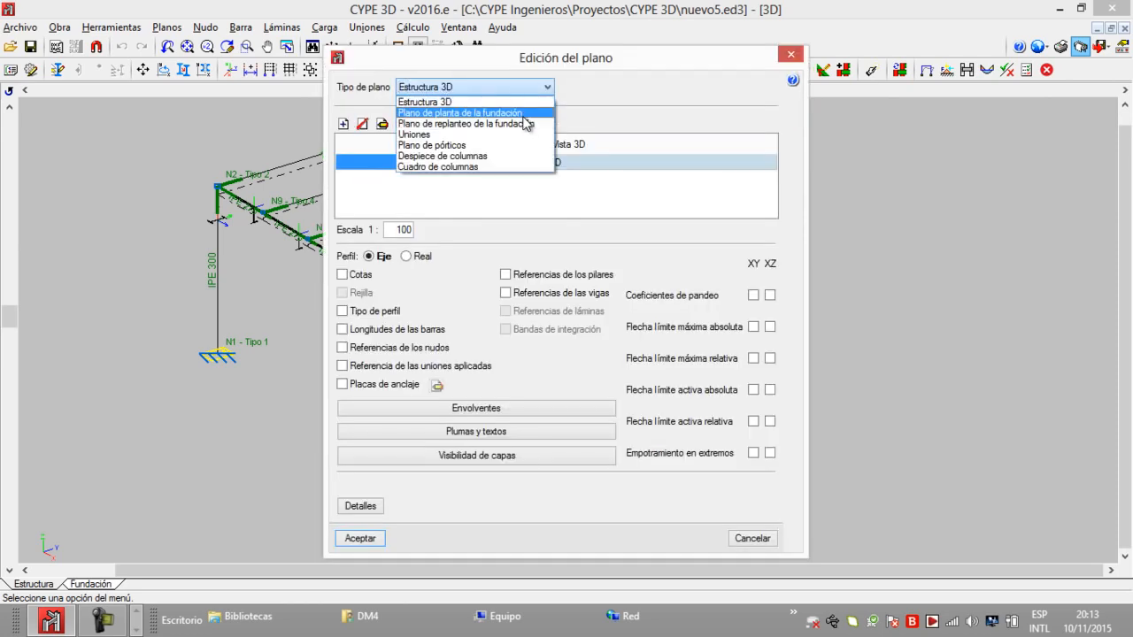
left_click(524, 115)
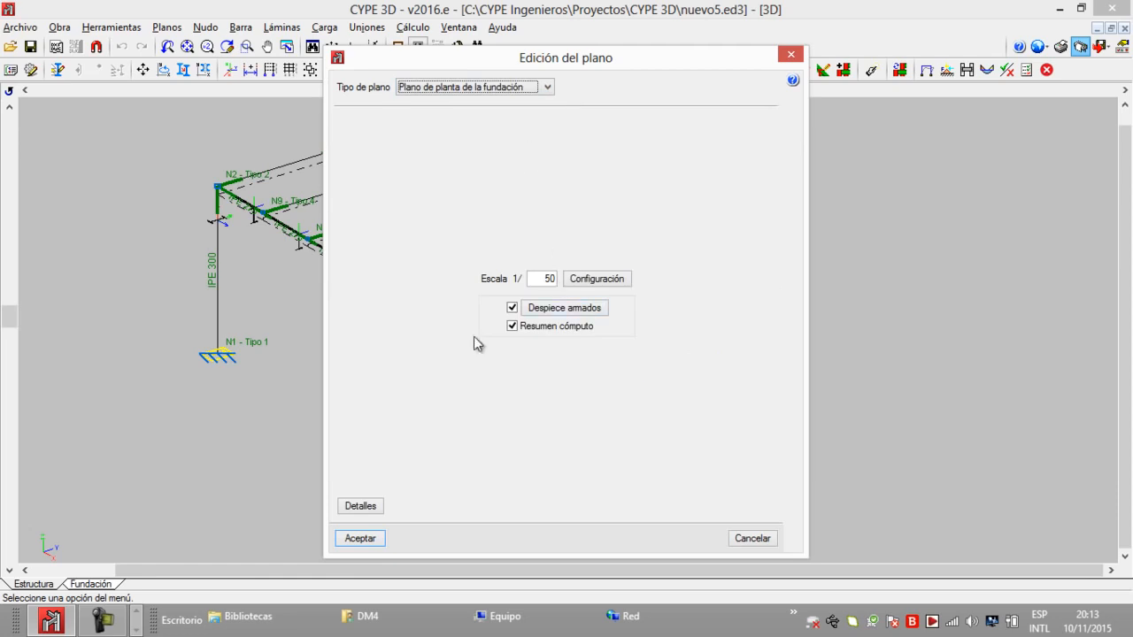
left_click(360, 540)
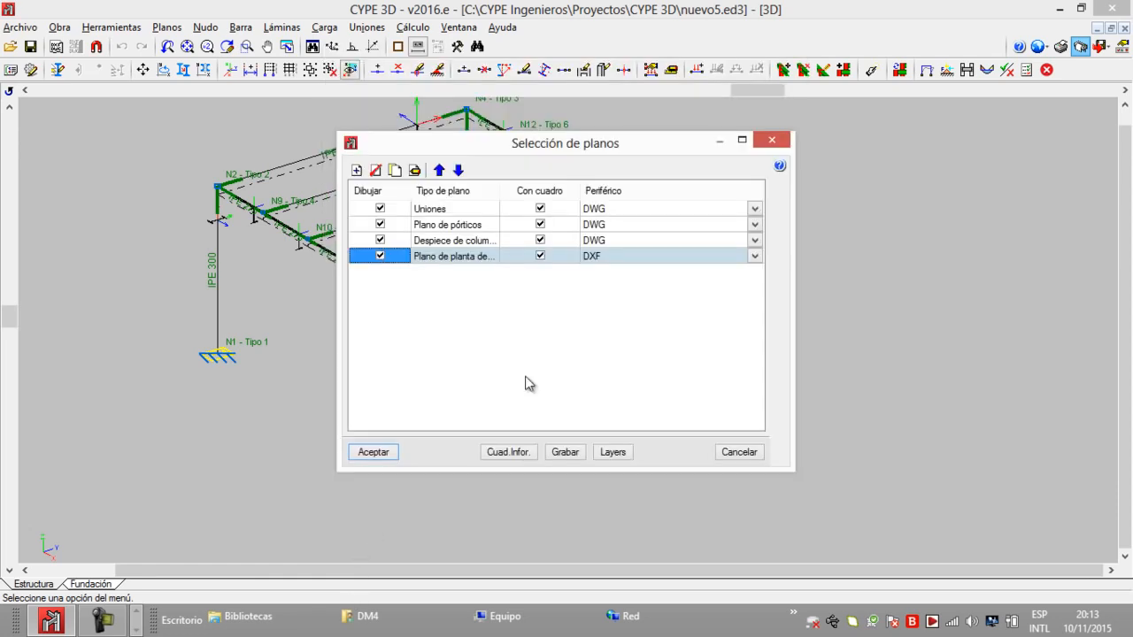
left_click(754, 255)
left_click(726, 283)
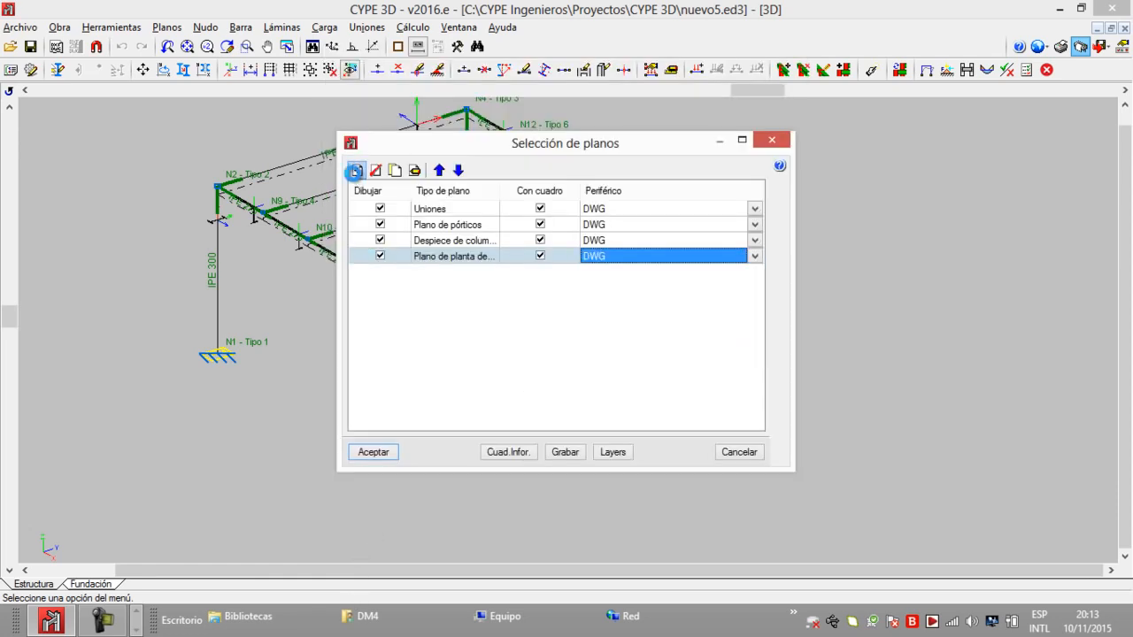
Add a foundation setting-out plan (Plano de replanteo de la fundación) with Punto fijo enabled and set its output to DWG
left_click(355, 170)
left_click(541, 88)
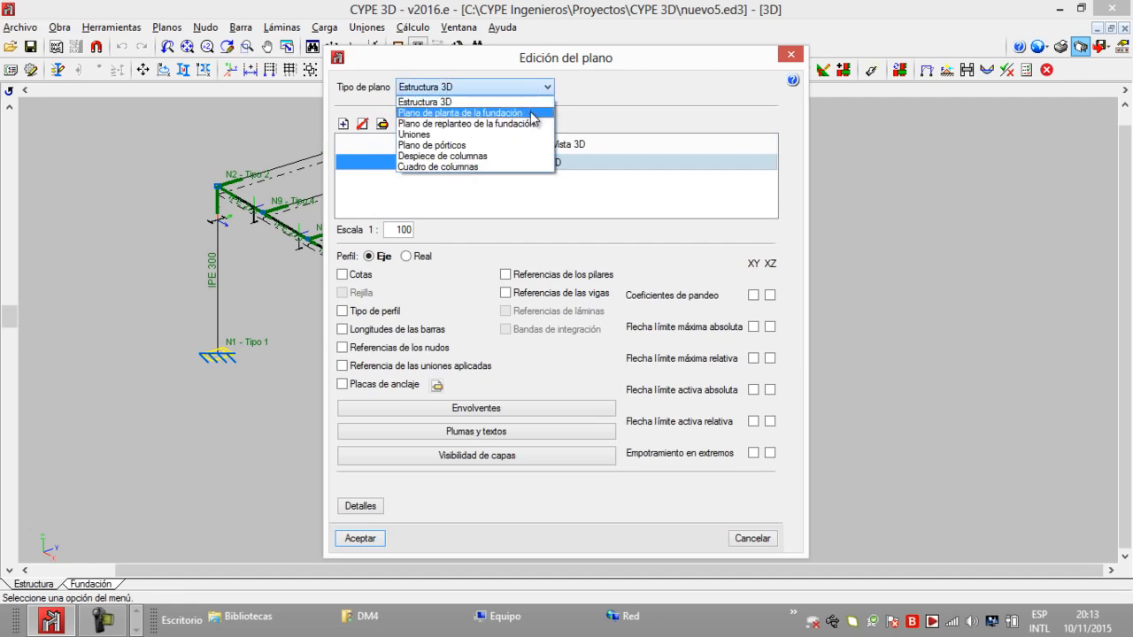
left_click(533, 124)
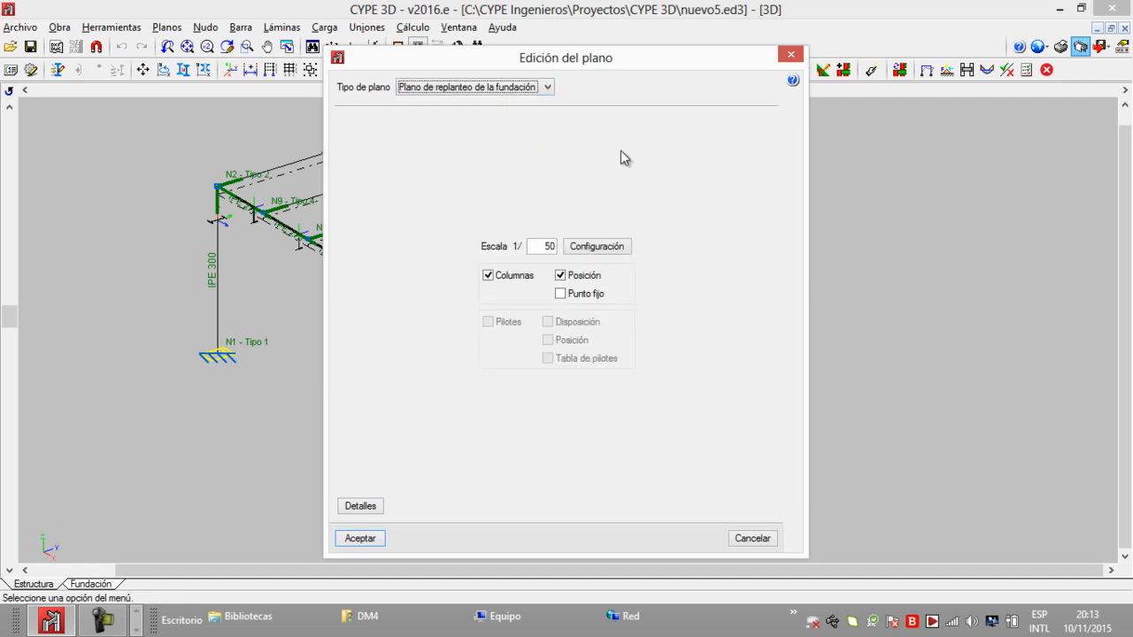
left_click(565, 296)
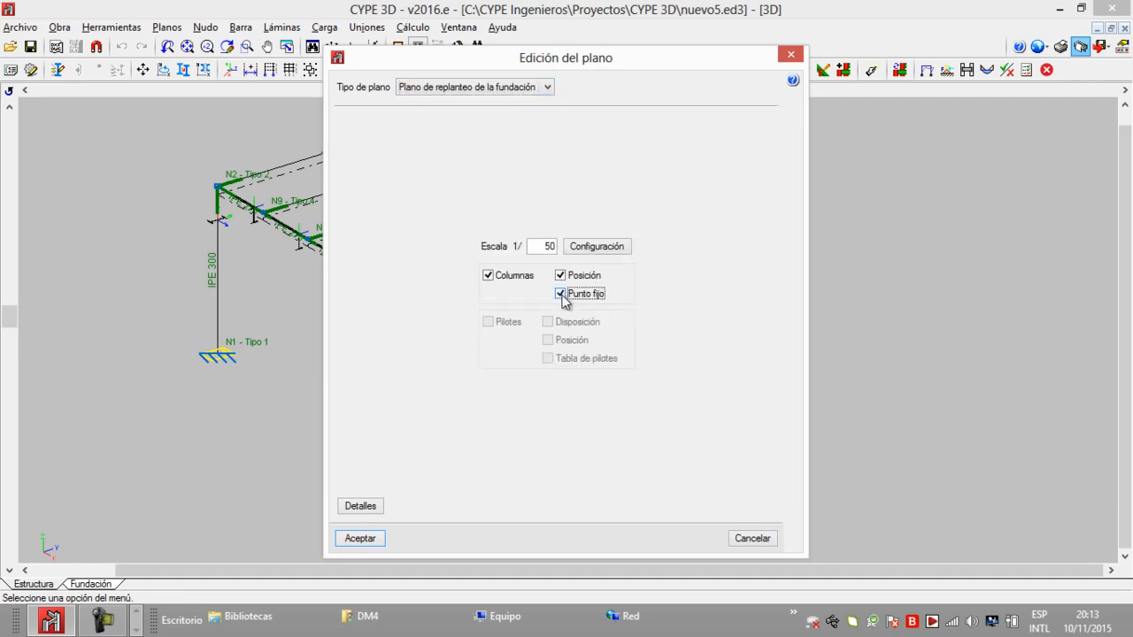
left_click(361, 538)
left_click(756, 272)
left_click(697, 300)
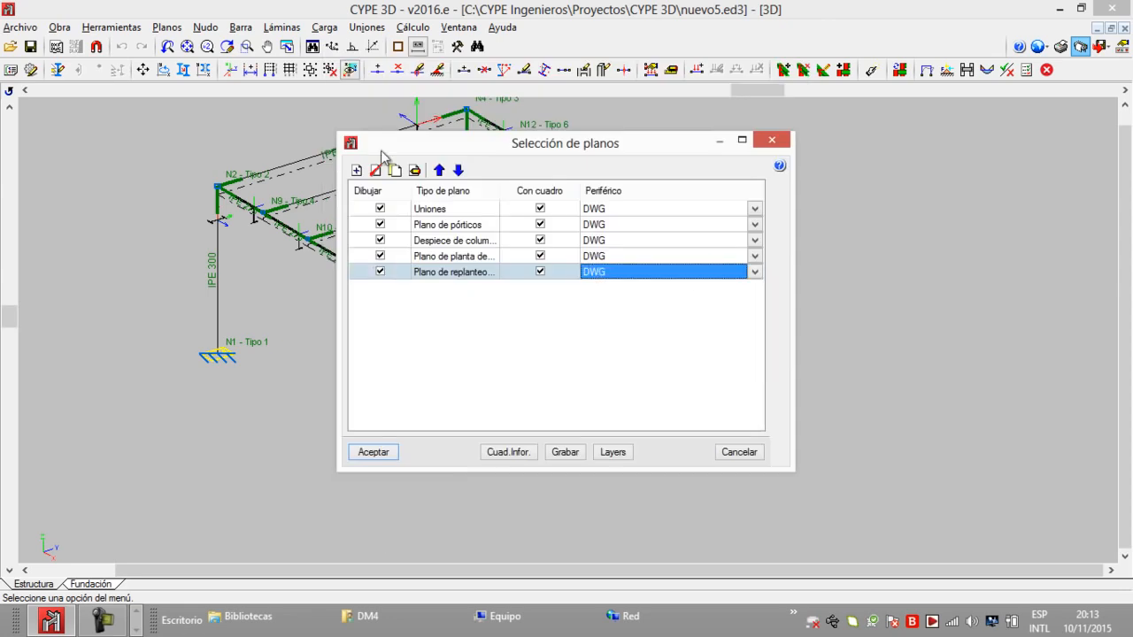
Add a column schedule drawing (Cuadro de columnas) to the list and set its output to DWG
left_click(357, 170)
left_click(538, 88)
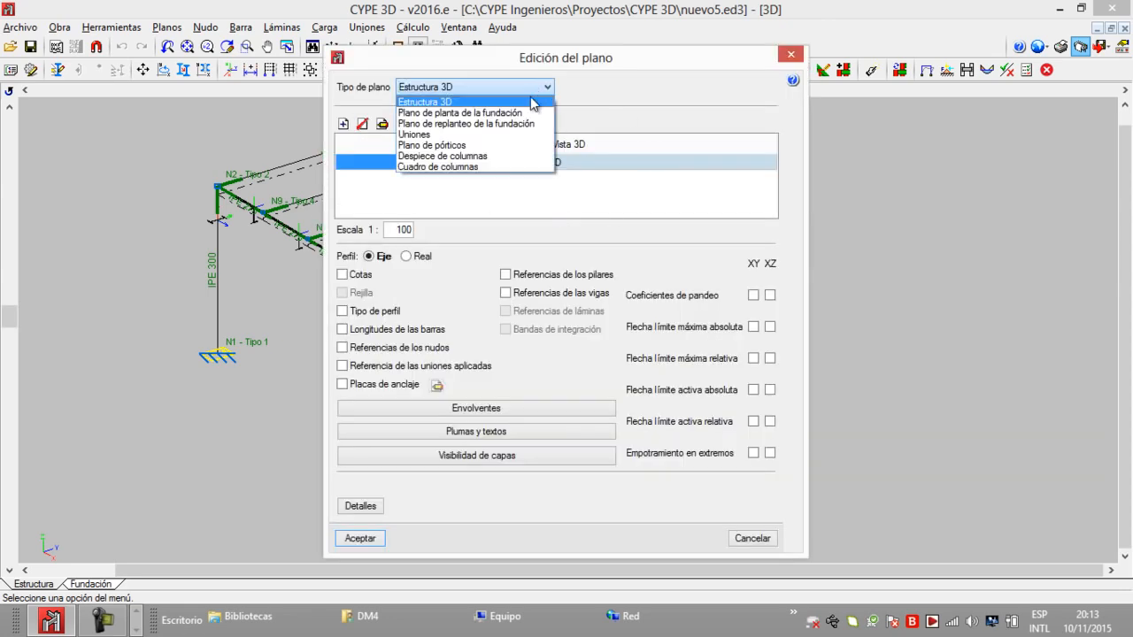
left_click(503, 167)
left_click(608, 220)
left_click(356, 540)
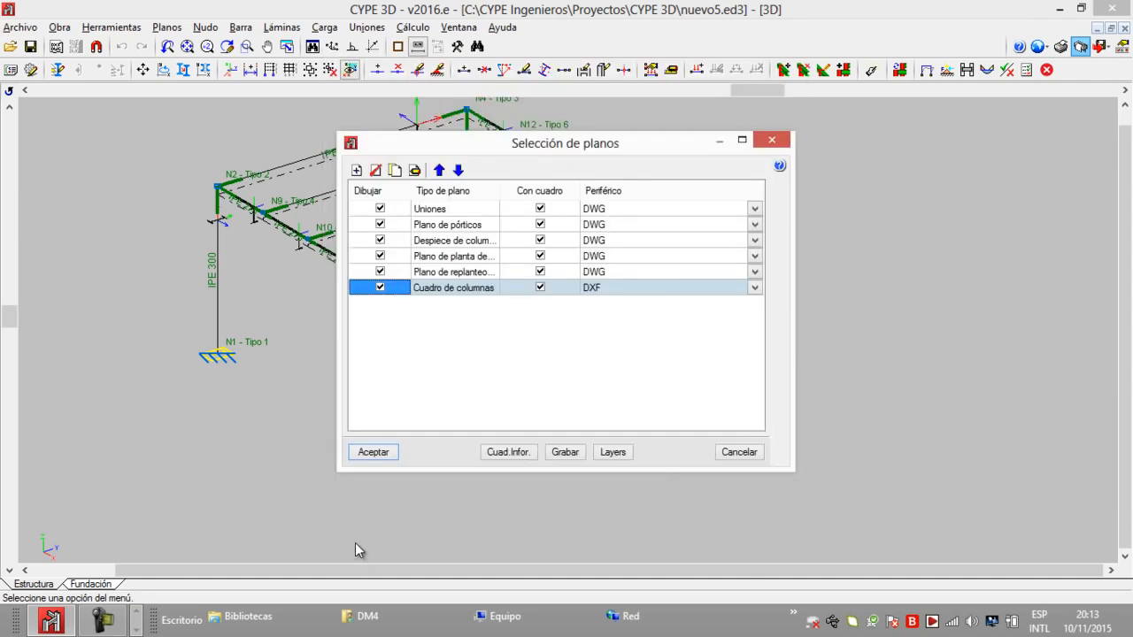
left_click(754, 288)
left_click(686, 313)
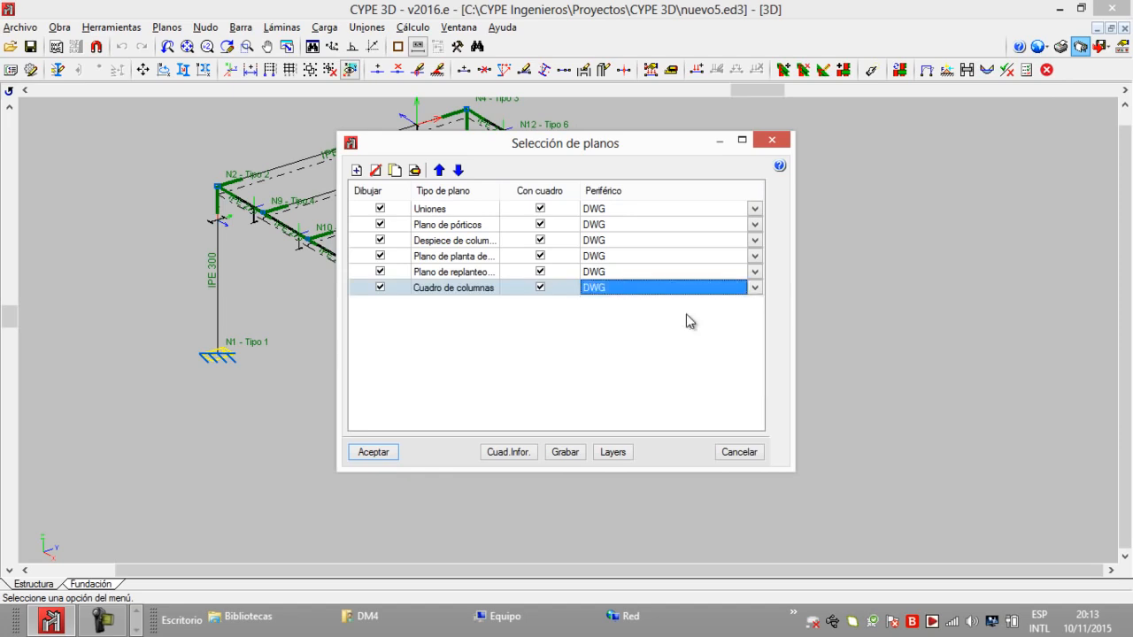
Generate the sheet composition from the drawing list, show all drawings in detail and examine the Tipo 2 joint sheet
left_click(382, 454)
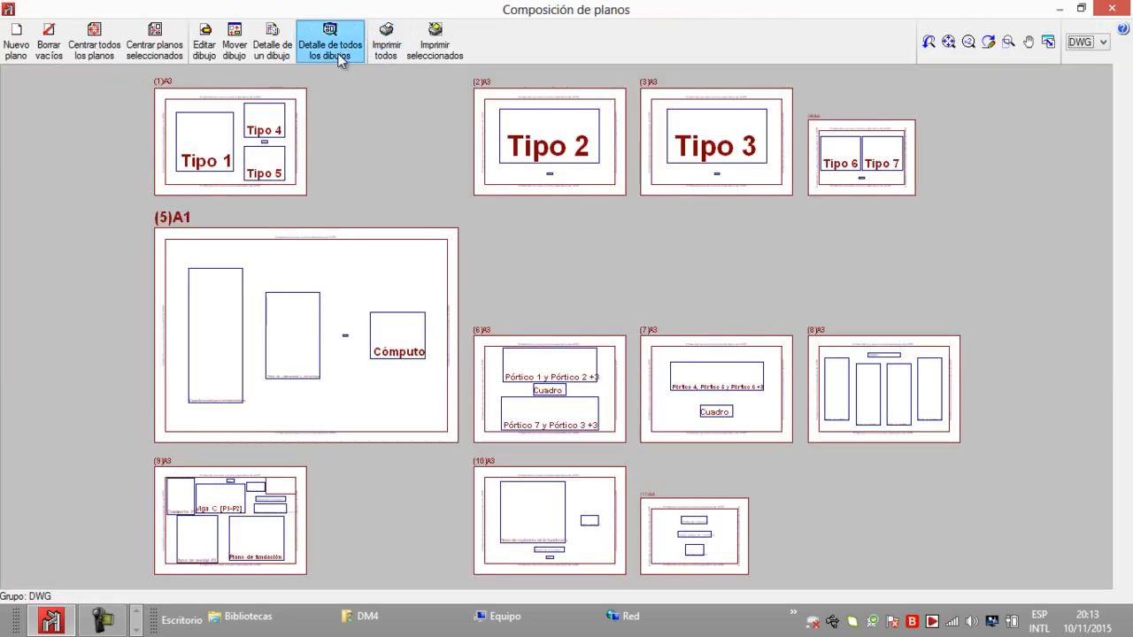
left_click(335, 53)
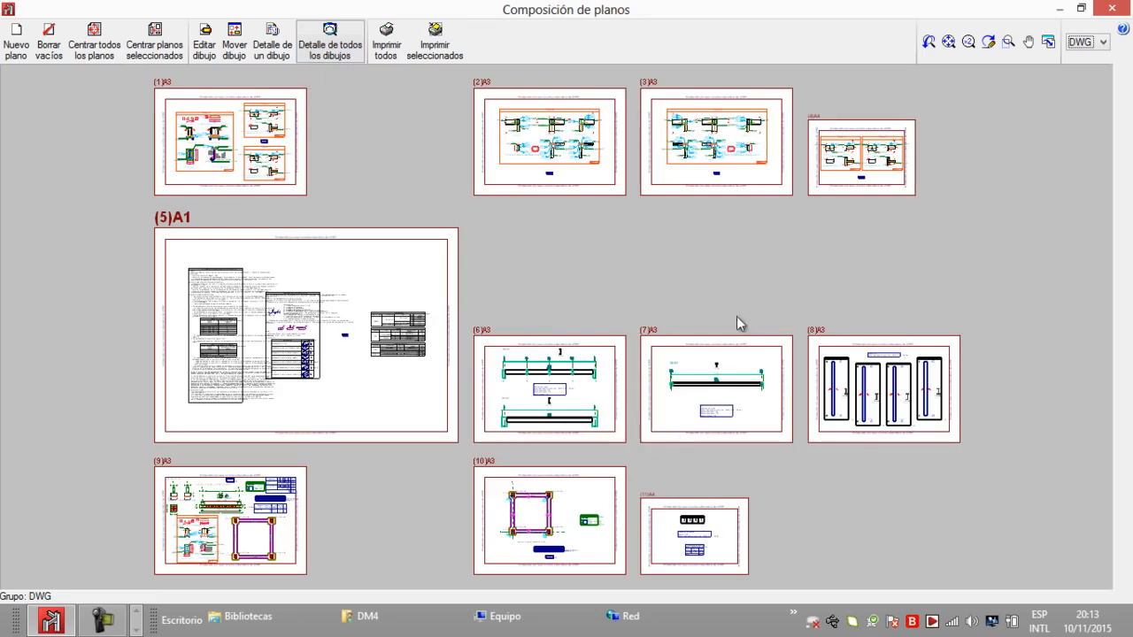
scroll(632, 118, "up", 5)
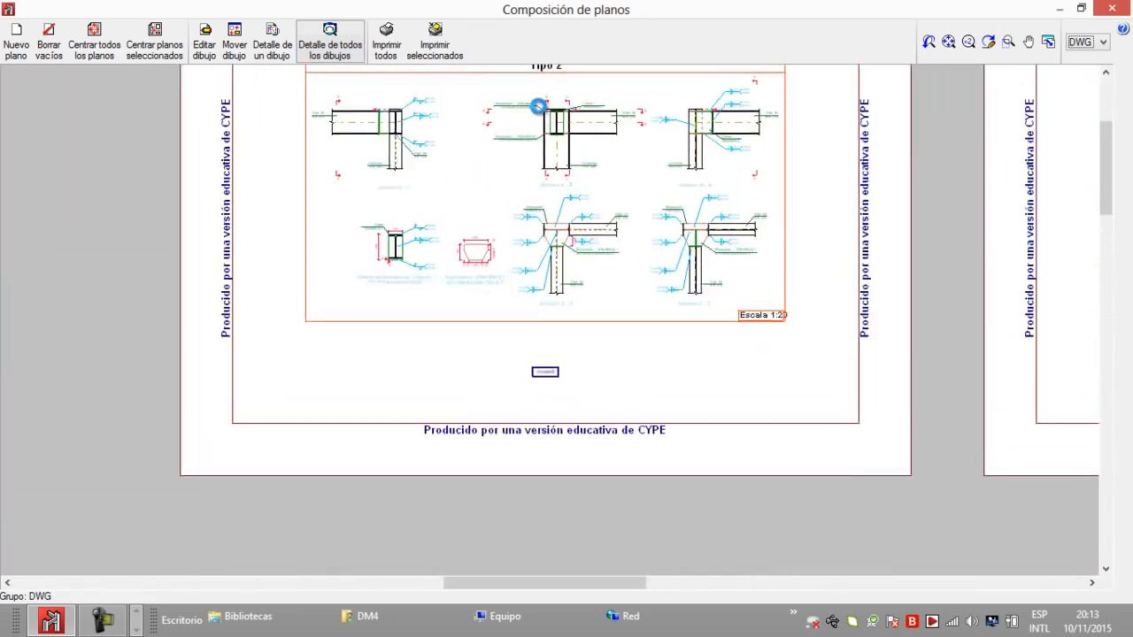
scroll(538, 106, "up", 3)
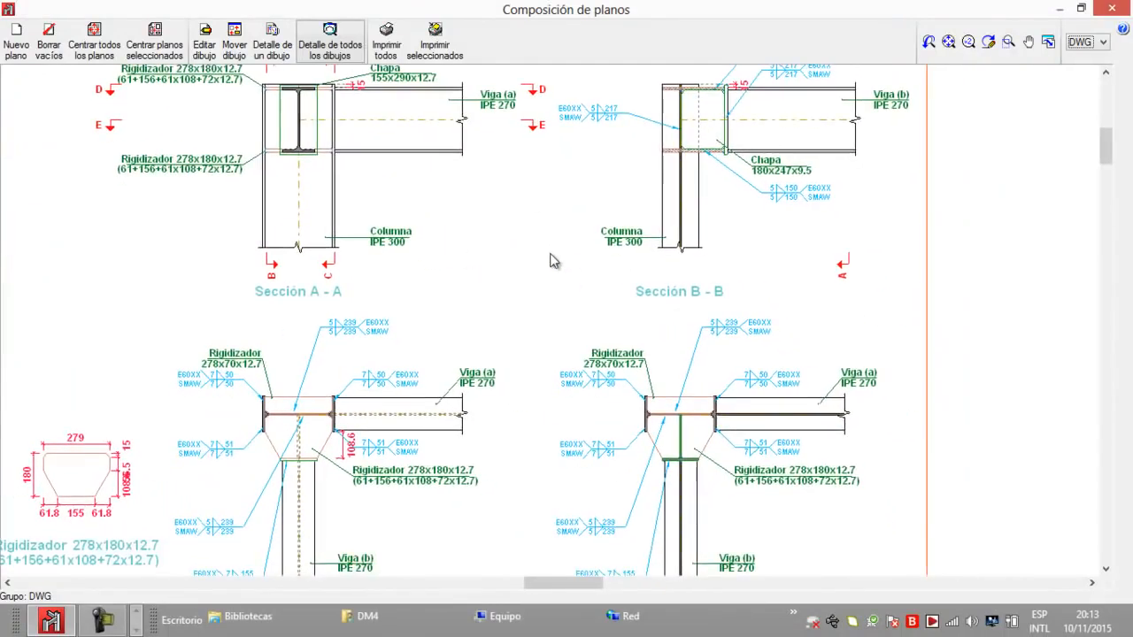
scroll(550, 260, "down", 2)
scroll(591, 257, "down", 5)
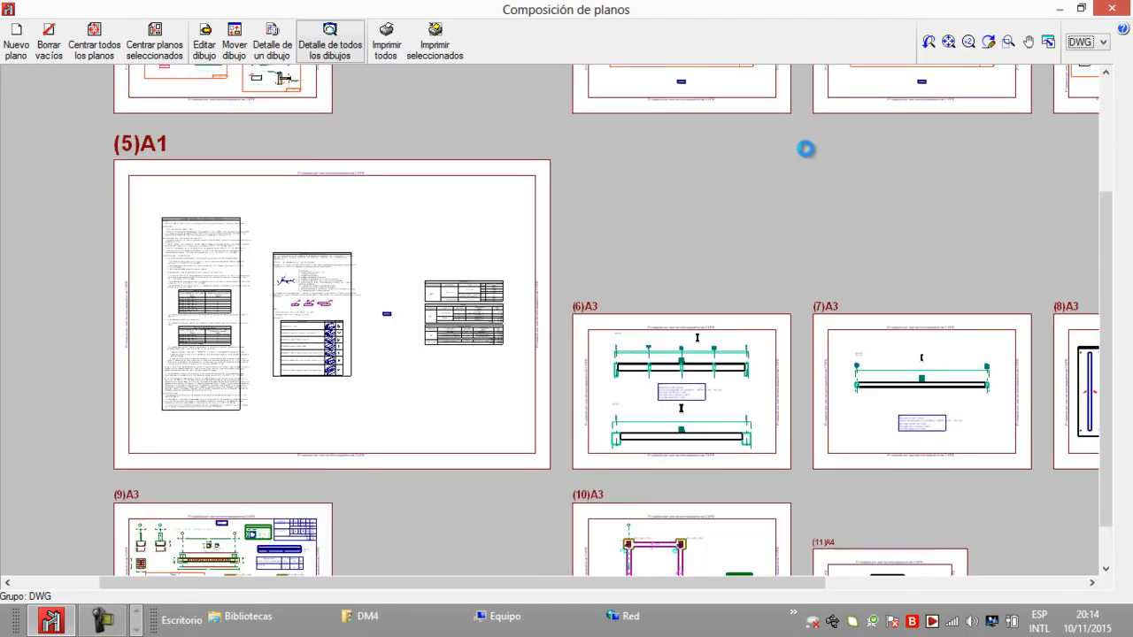
Examine the frame beam drawings on sheet 6 and the column breakdowns on sheet 8
scroll(698, 320, "up", 1)
scroll(699, 320, "up", 5)
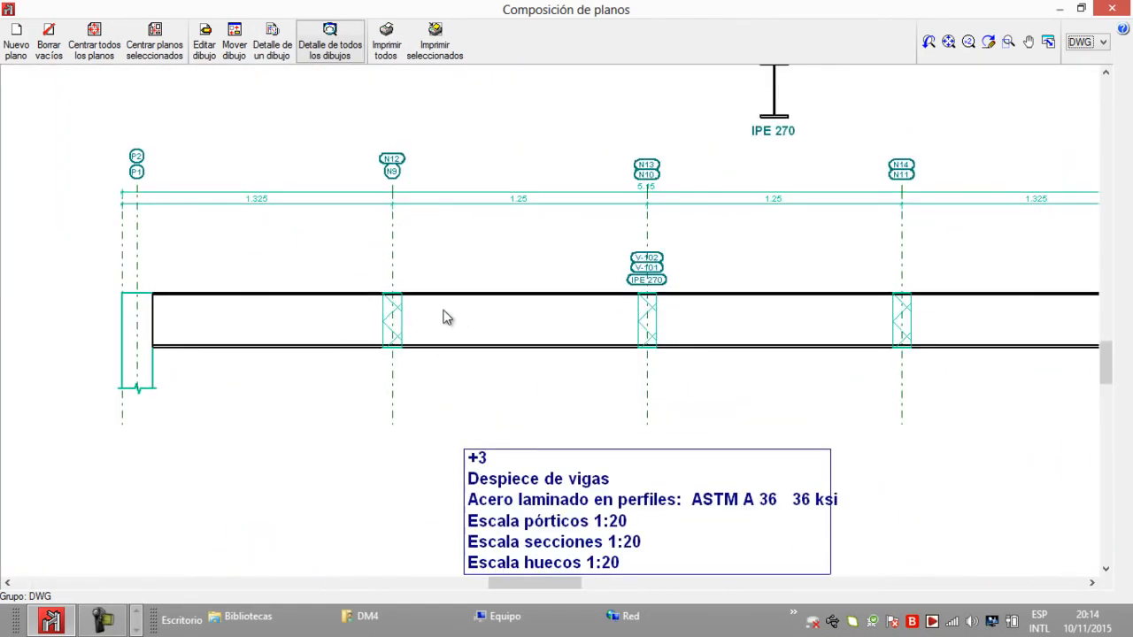
scroll(447, 317, "down", 1)
scroll(599, 306, "down", 2)
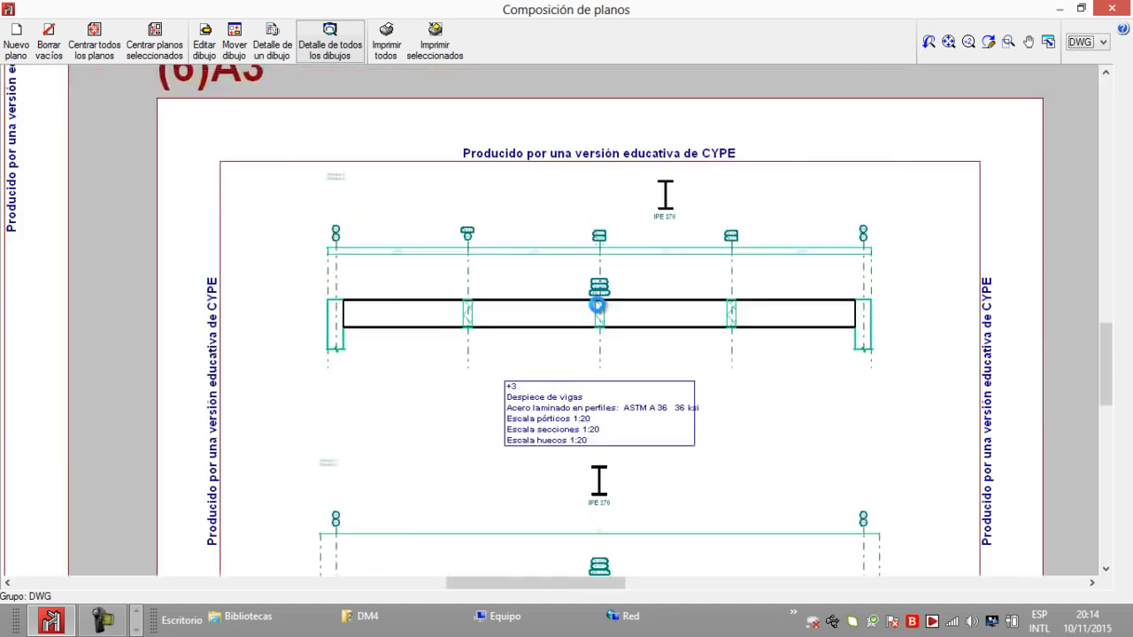
scroll(598, 306, "down", 4)
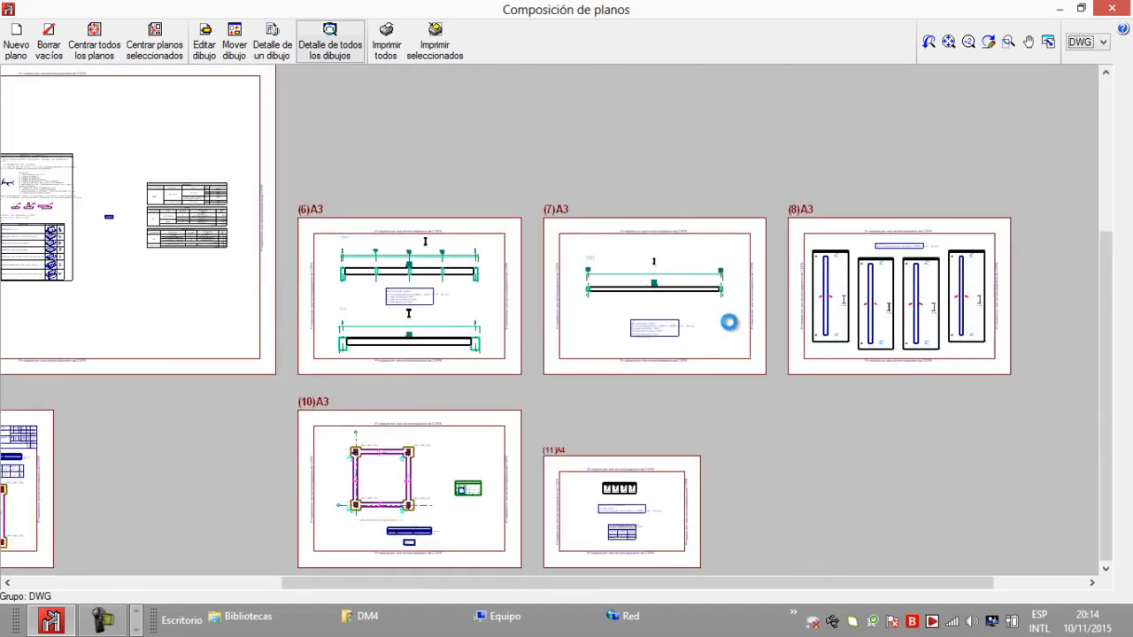
scroll(728, 322, "up", 5)
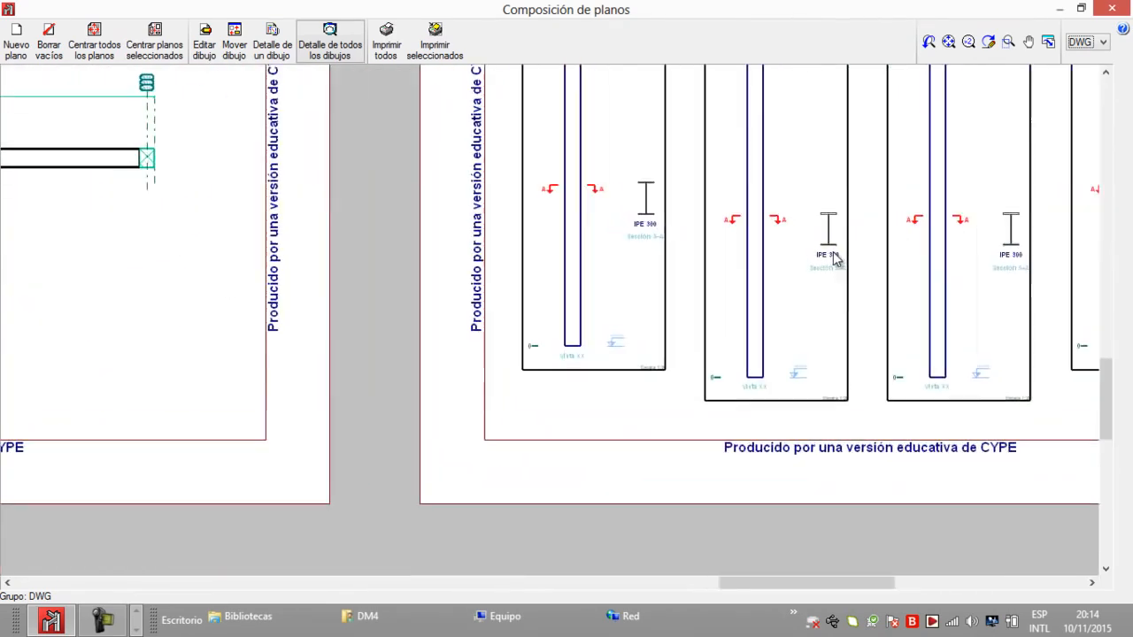
scroll(834, 257, "up", 1)
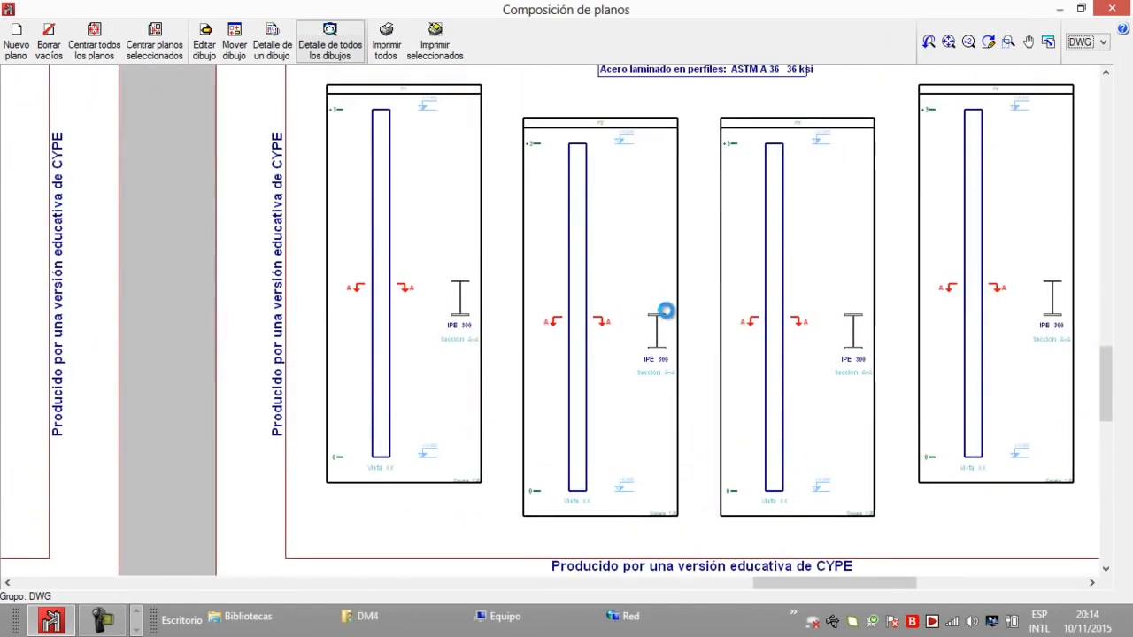
scroll(665, 311, "down", 4)
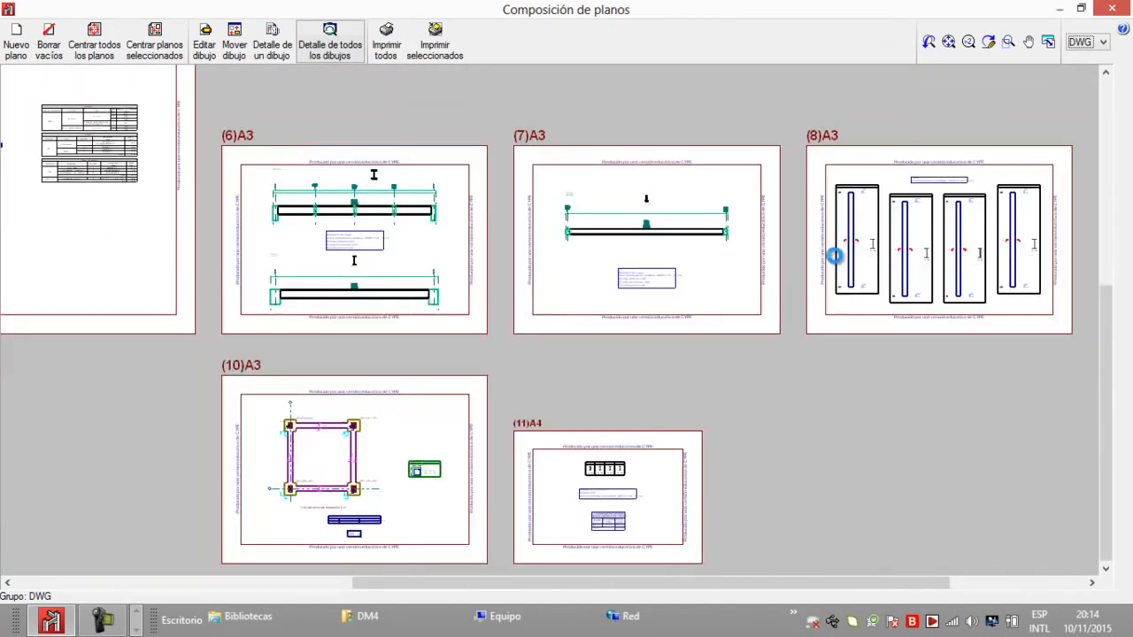
Examine the foundation setting-out plan on sheet 10, including the footing and column positions around P2
scroll(605, 401, "up", 4)
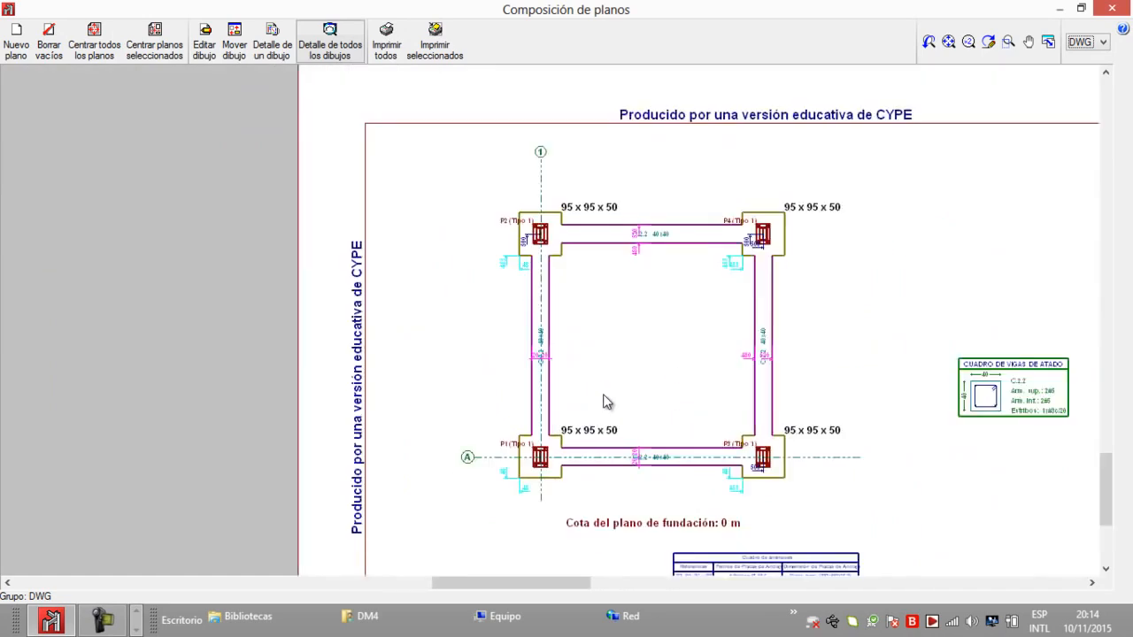
scroll(523, 265, "up", 4)
scroll(522, 228, "up", 3)
scroll(490, 226, "down", 4)
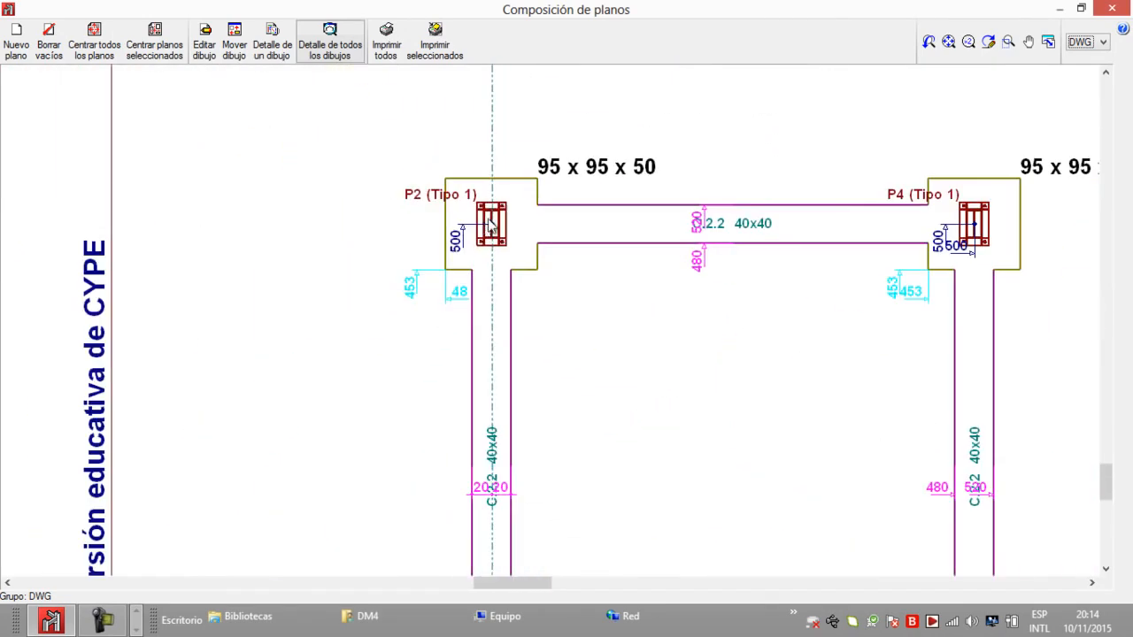
scroll(489, 225, "down", 5)
Examine the foundation sheet 9, covering the Tipo 1 base plate details, footing and tie beam reinforcement and plan
middle_click_drag(26, 228, 822, 226)
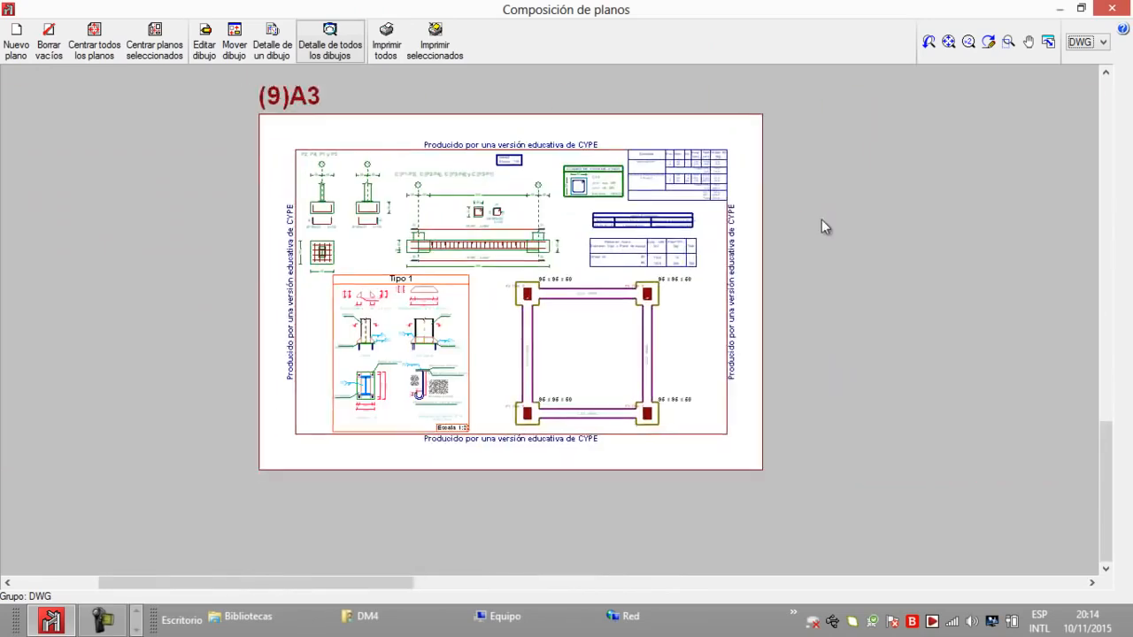
scroll(630, 227, "down", 2)
scroll(510, 243, "up", 3)
scroll(435, 371, "up", 3)
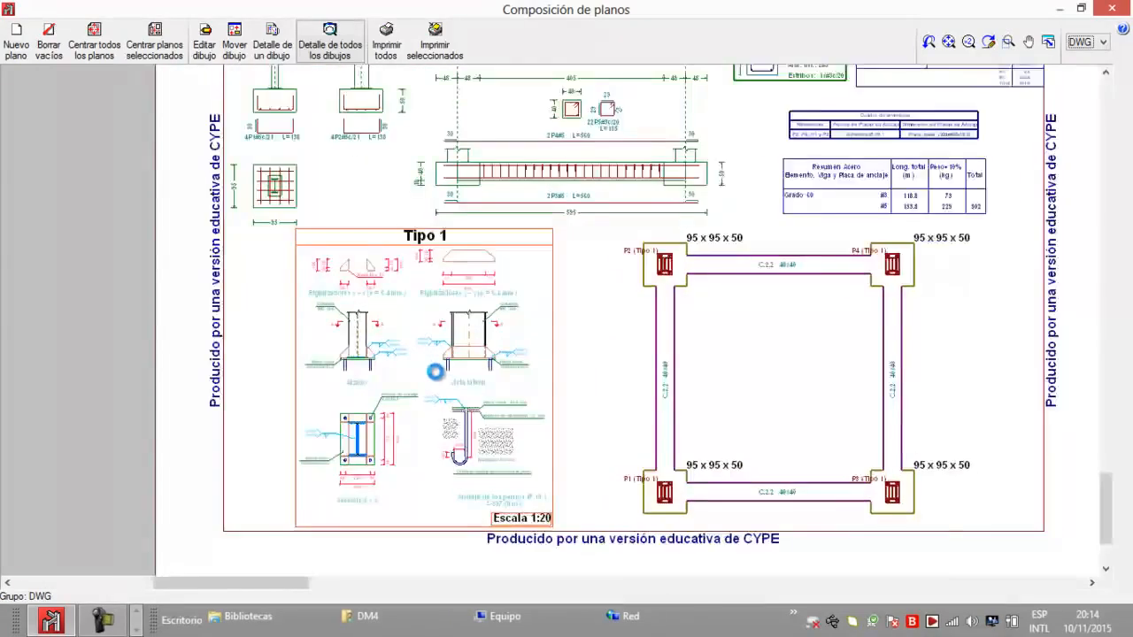
scroll(439, 373, "up", 3)
middle_click_drag(458, 386, 509, 357)
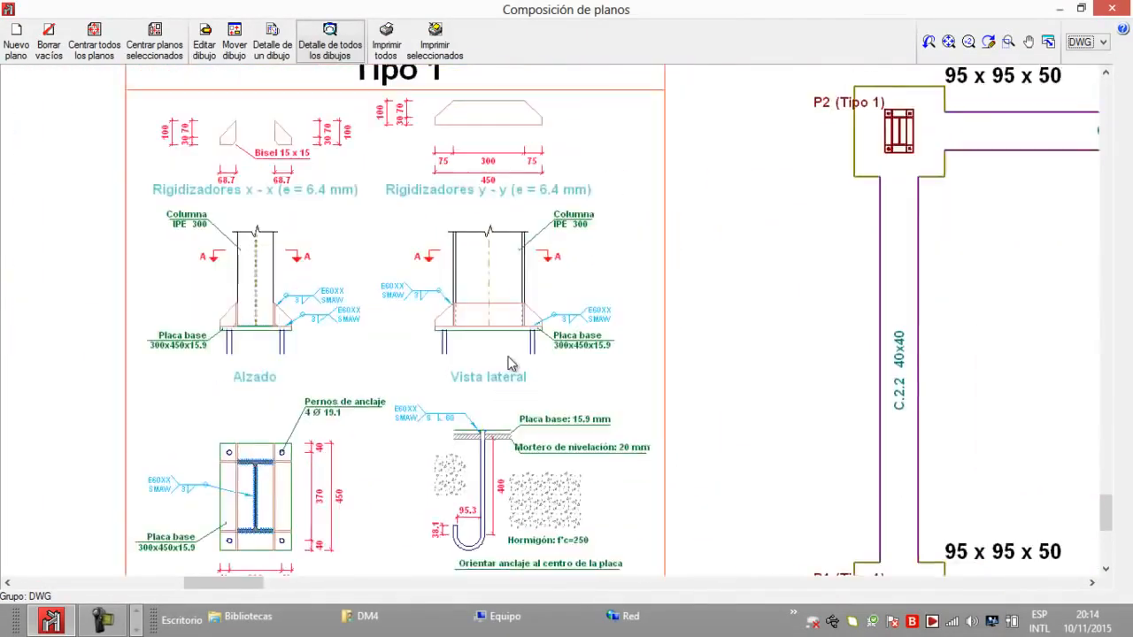
scroll(657, 174, "down", 2)
scroll(561, 314, "down", 4)
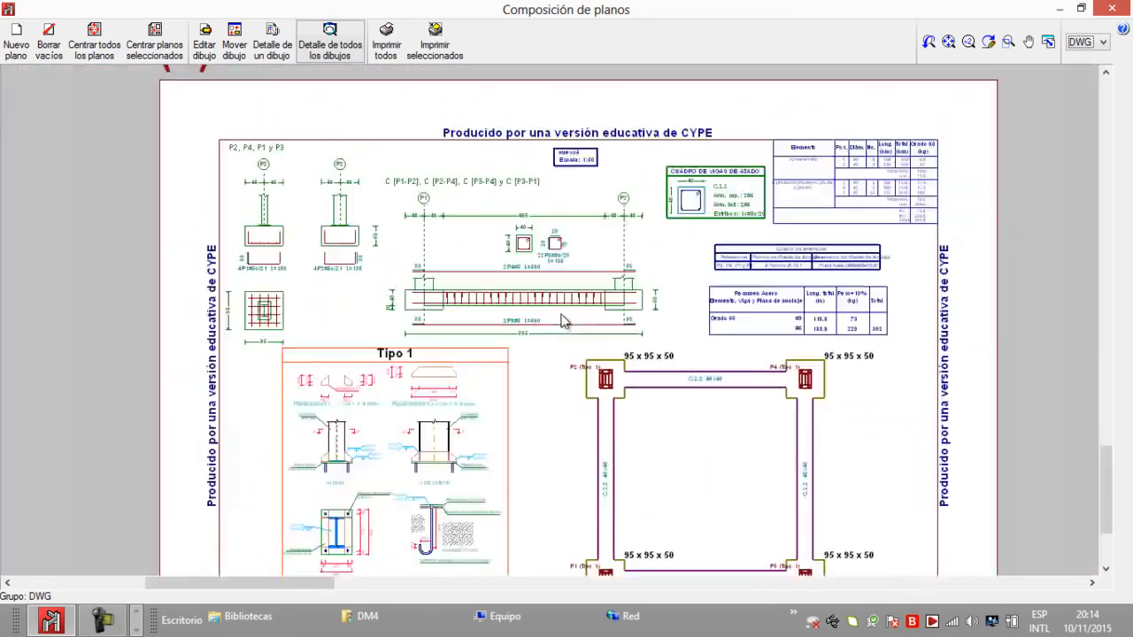
scroll(561, 317, "down", 2)
Look over the full set of composed sheets, and close the sheet composition and the drawing selection
middle_click_drag(548, 212, 507, 403)
middle_click_drag(558, 82, 498, 417)
scroll(497, 303, "down", 2)
scroll(678, 409, "down", 1)
scroll(690, 412, "down", 1)
middle_click_drag(713, 420, 531, 420)
scroll(534, 382, "down", 1)
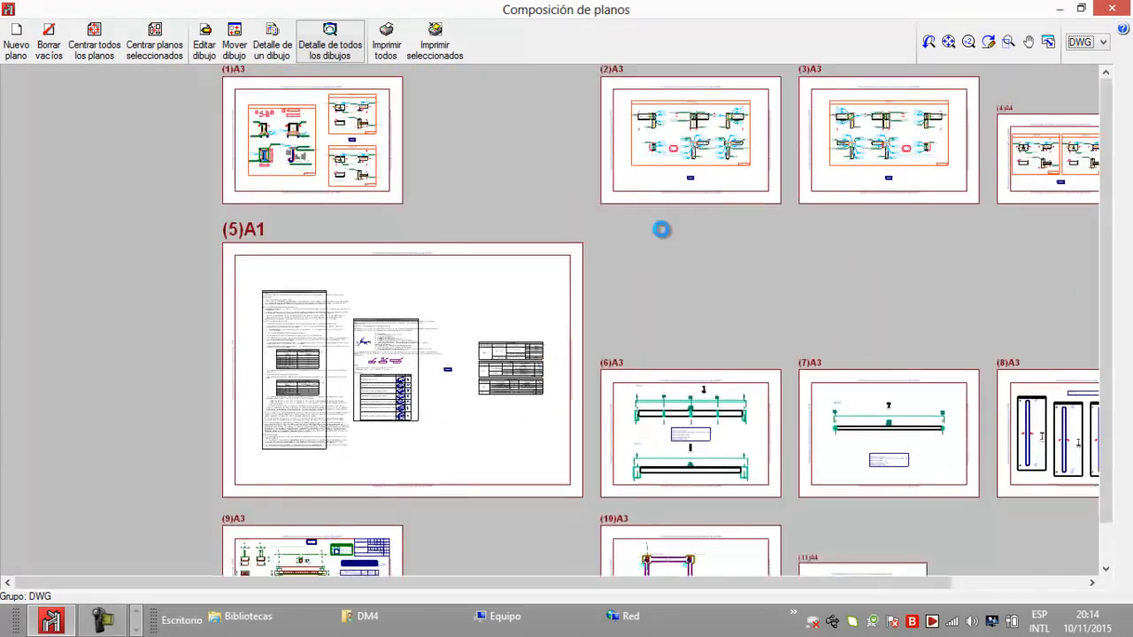
scroll(728, 245, "down", 1)
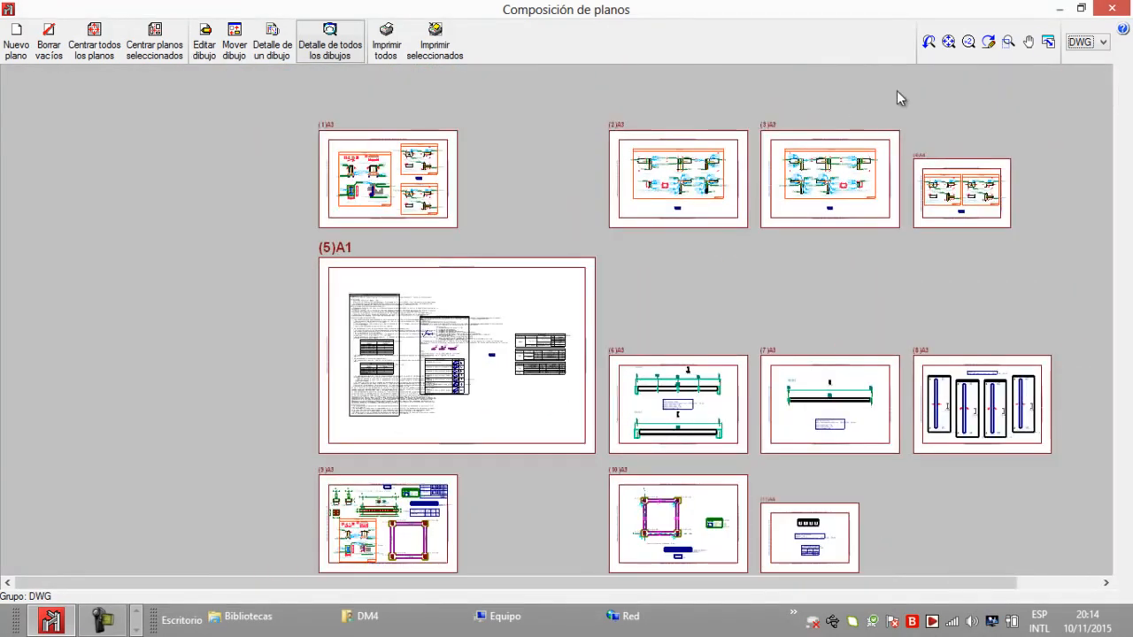
left_click(1113, 11)
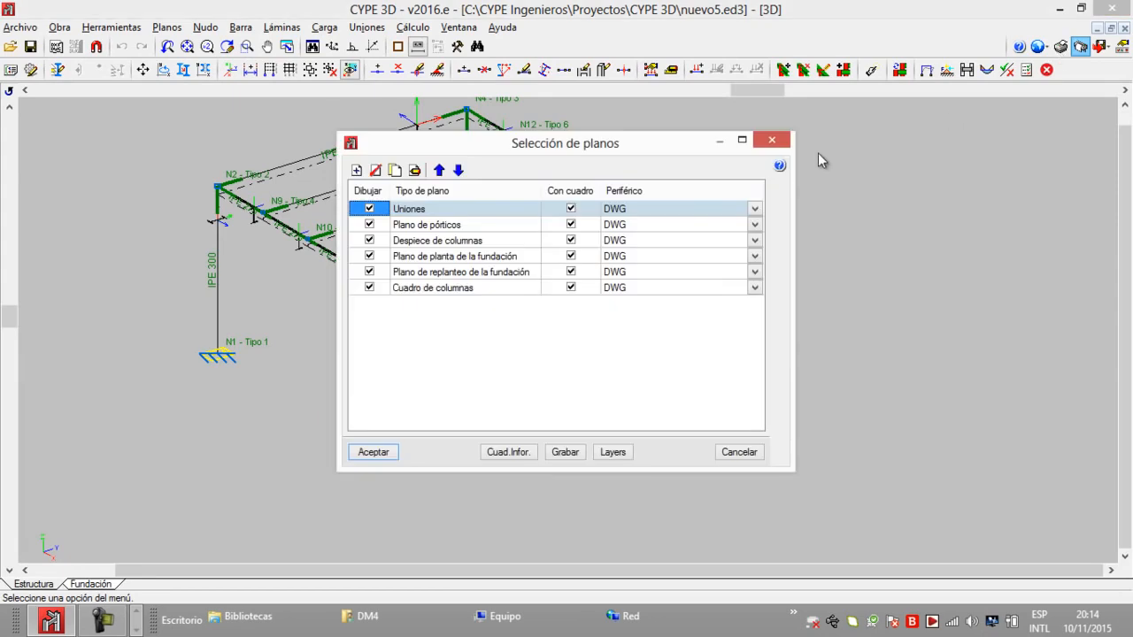
left_click(772, 140)
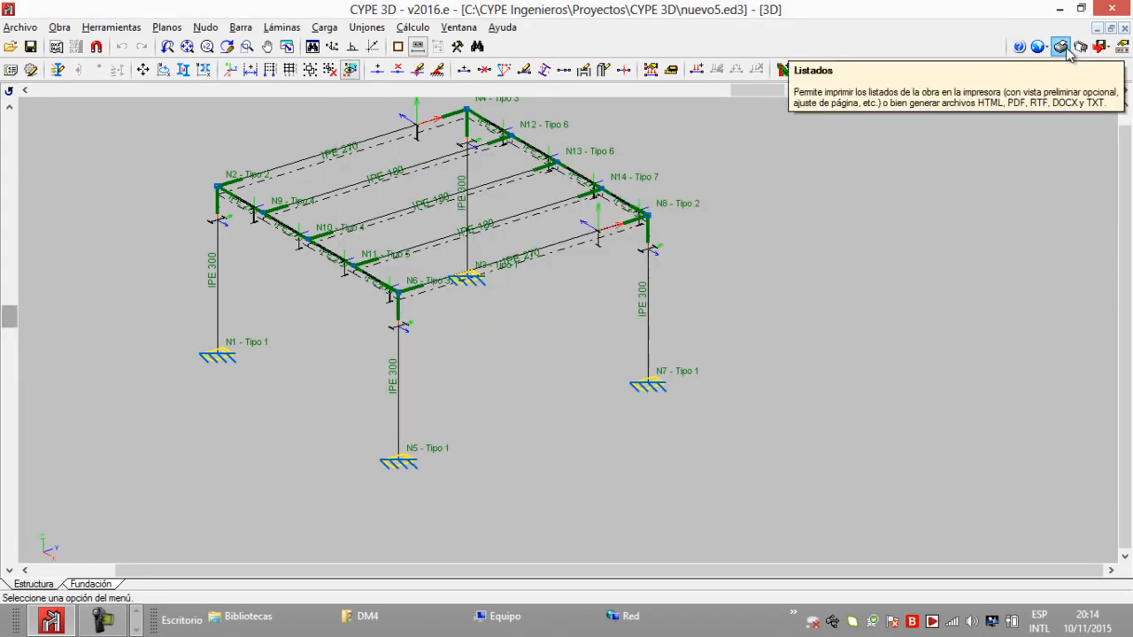
Open the report chapter selection (Listados) and include Geometría, leaving out Índice and Datos de obra
left_click(1062, 47)
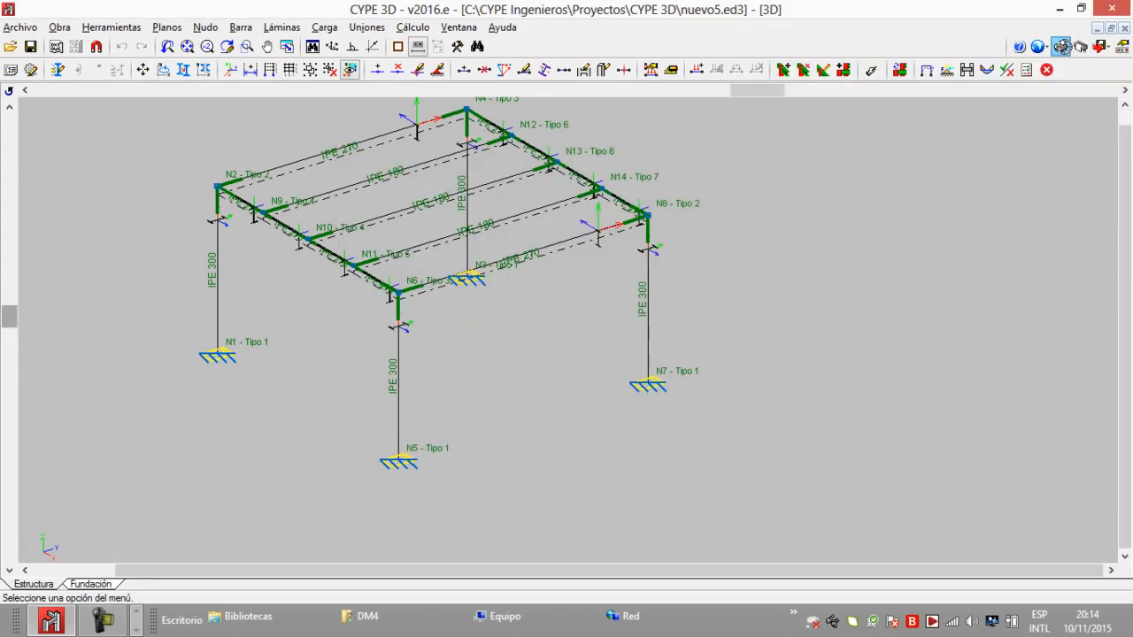
left_click(1066, 50)
left_click(440, 339)
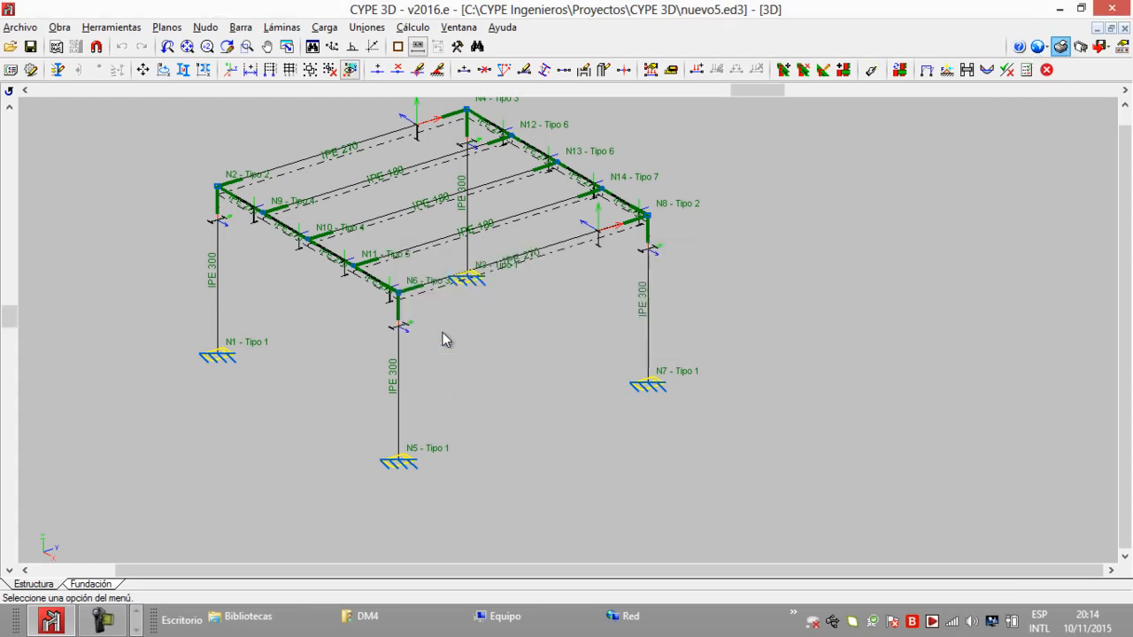
mouse_move(725, 289)
left_mouse_down()
mouse_move(723, 395)
mouse_move(737, 287)
mouse_move(727, 384)
mouse_move(743, 293)
left_mouse_up()
left_click(426, 206)
left_click(441, 233)
left_click(457, 260)
left_click(442, 285)
left_click(442, 339)
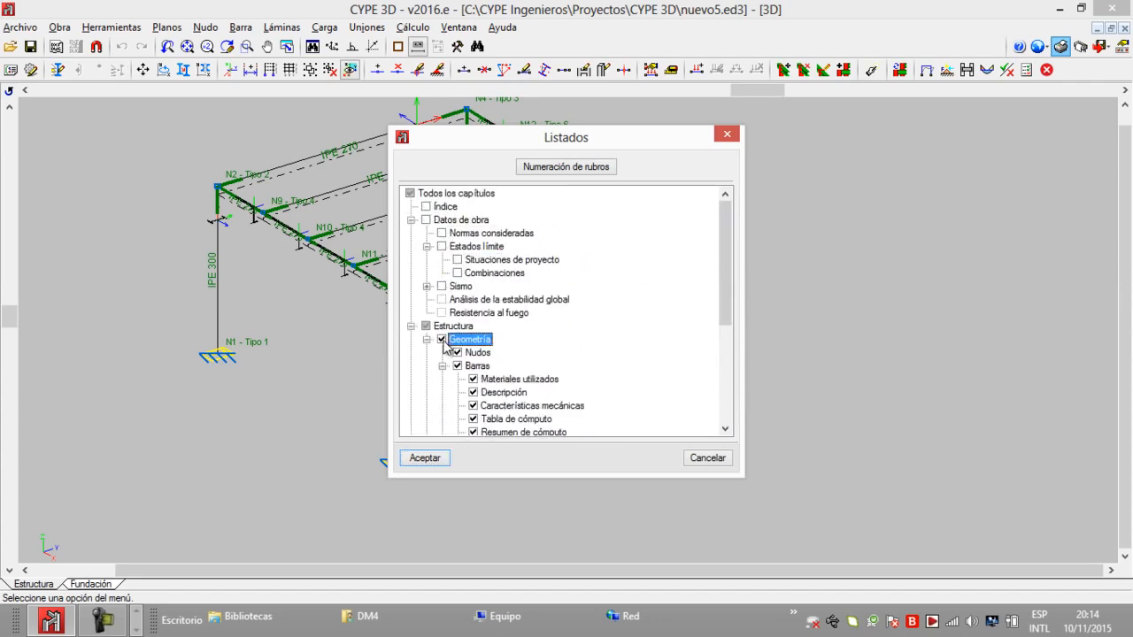
Clear the Geometría, Resultados and Fundación chapters from the report selection
scroll(470, 350, "down", 3)
scroll(470, 352, "down", 2)
left_click(458, 353)
left_click(458, 365)
left_click(458, 392)
left_click(432, 420)
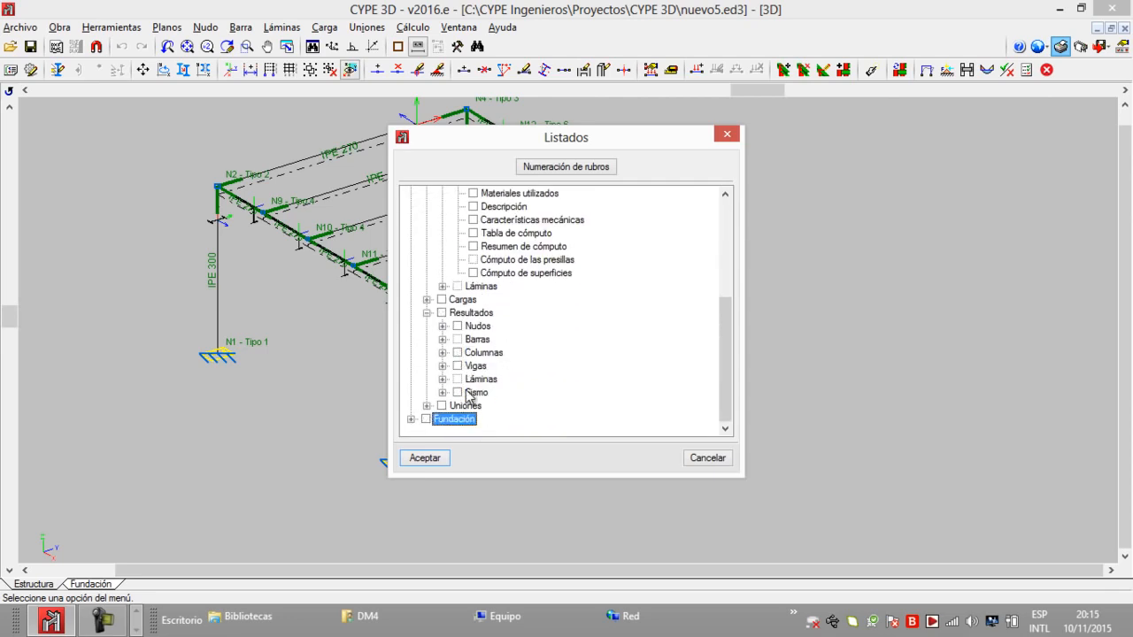
Include the Sismo results and the bars' Resumen de cómputo in the report
left_click(458, 392)
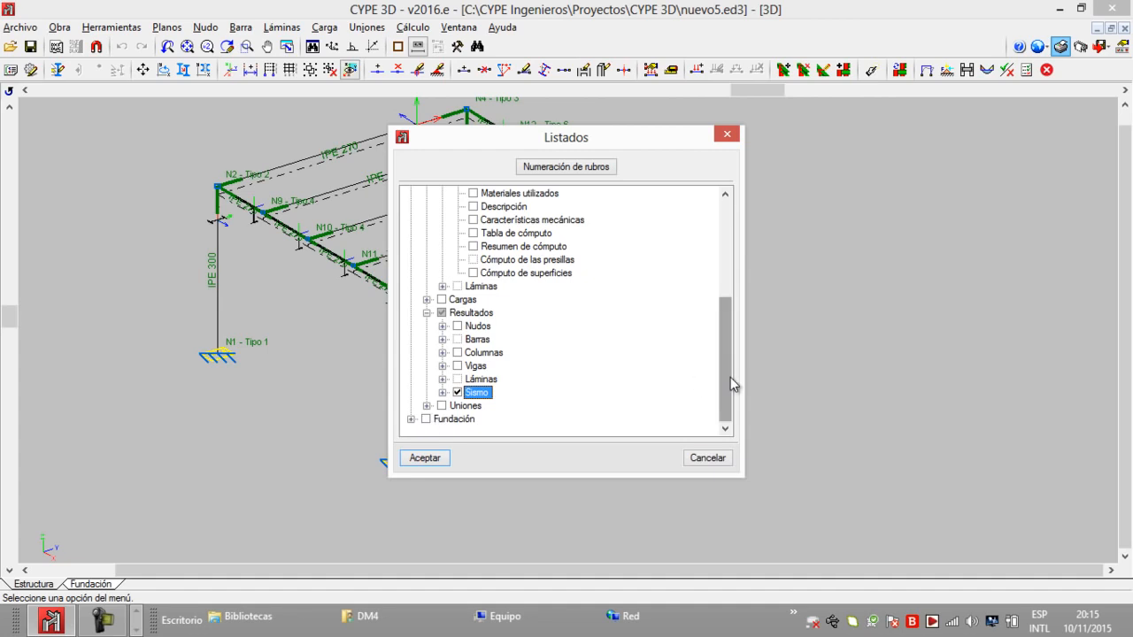
scroll(730, 372, "up", 1)
left_click(475, 287)
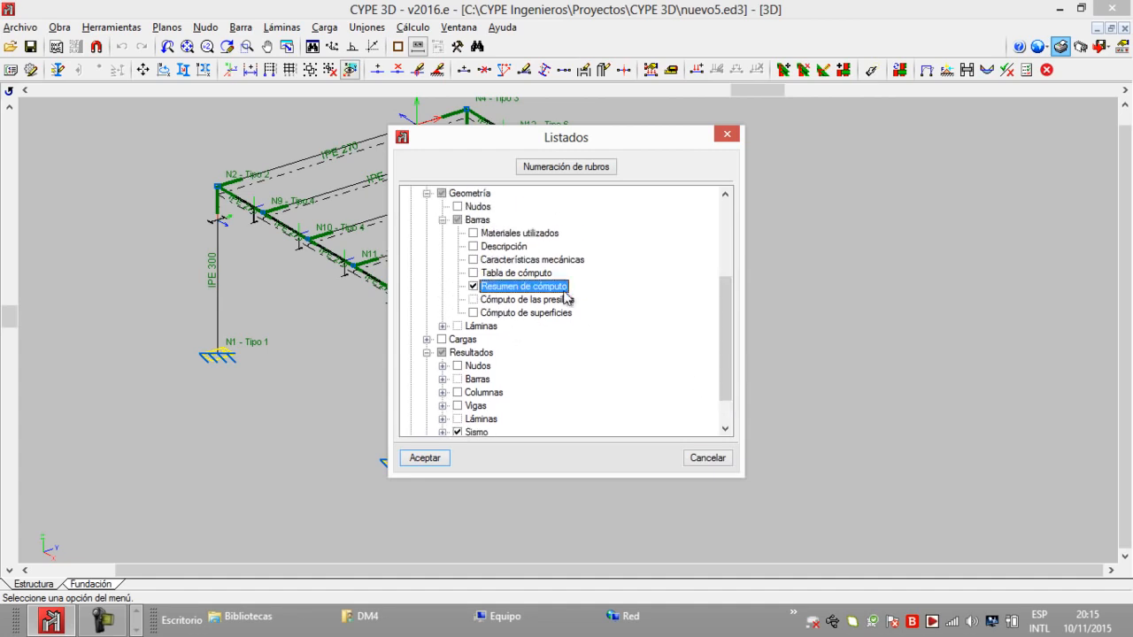
scroll(646, 312, "up", 4)
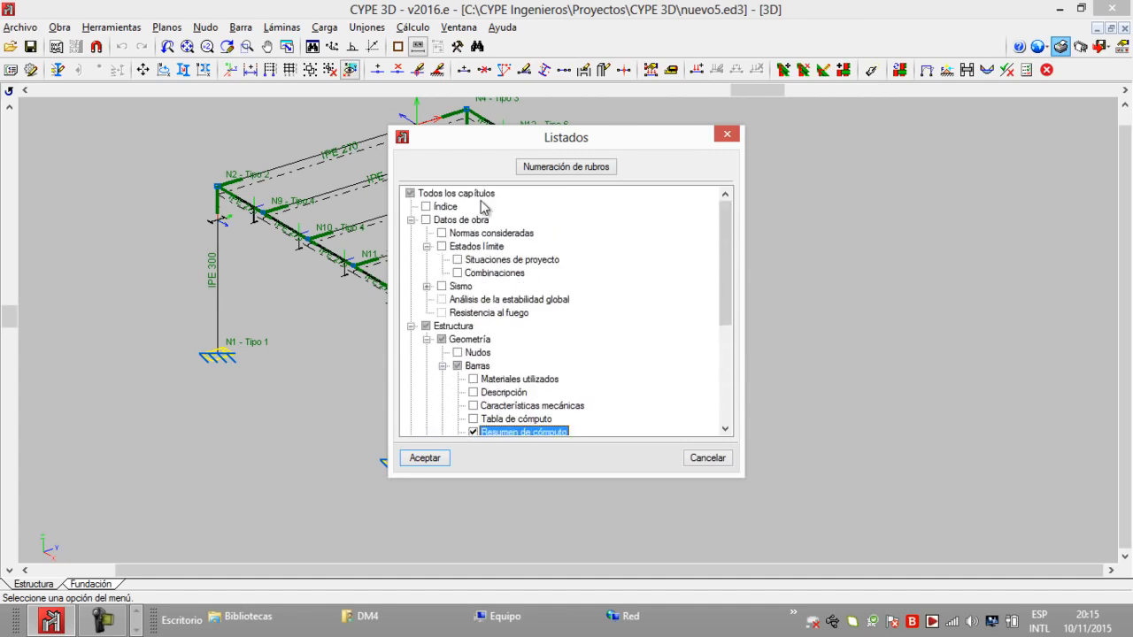
Generate the report with the selected chapters and check the Resumen de cómputo table's material, IPE profiles and weights
left_click_drag(723, 283, 713, 416)
left_click(424, 458)
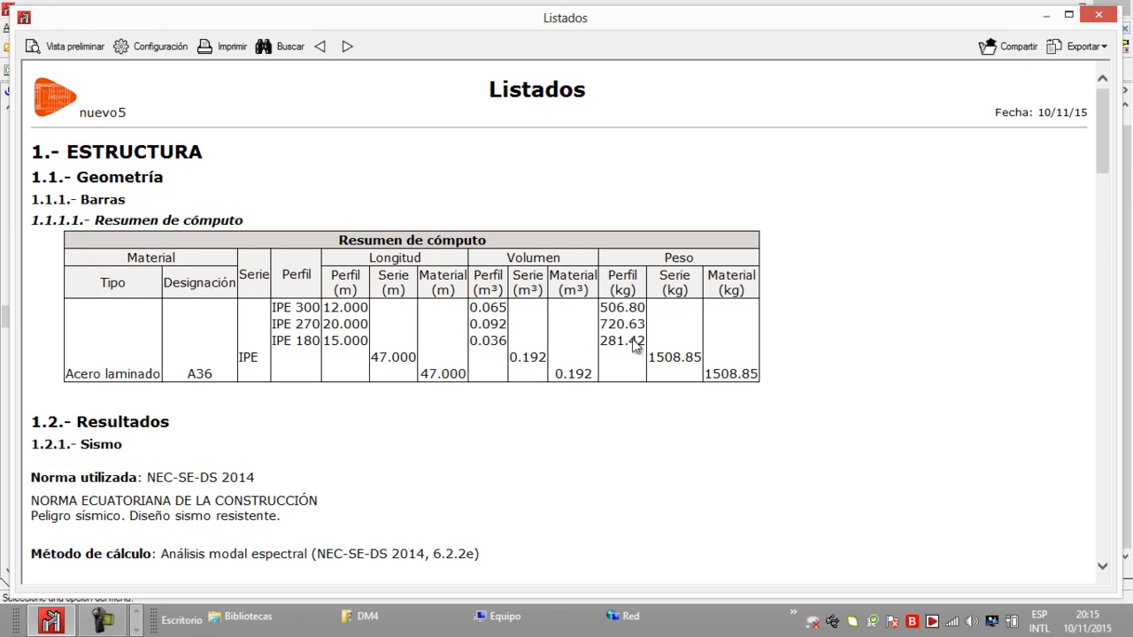
left_click_drag(711, 377, 753, 377)
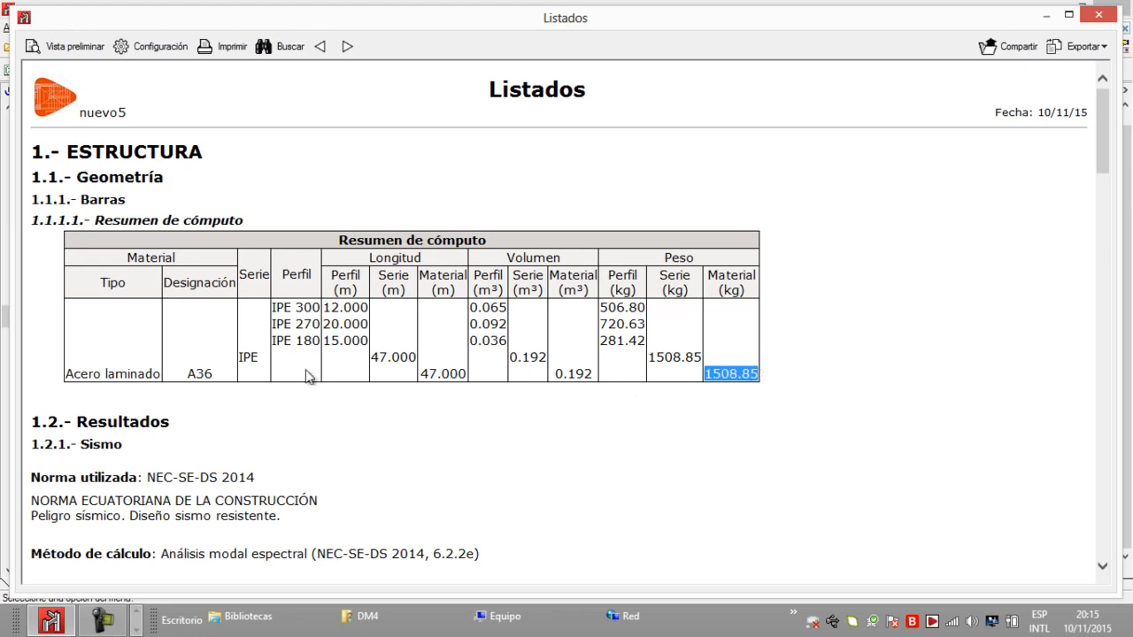
left_click_drag(205, 368, 175, 370)
left_click_drag(272, 308, 639, 311)
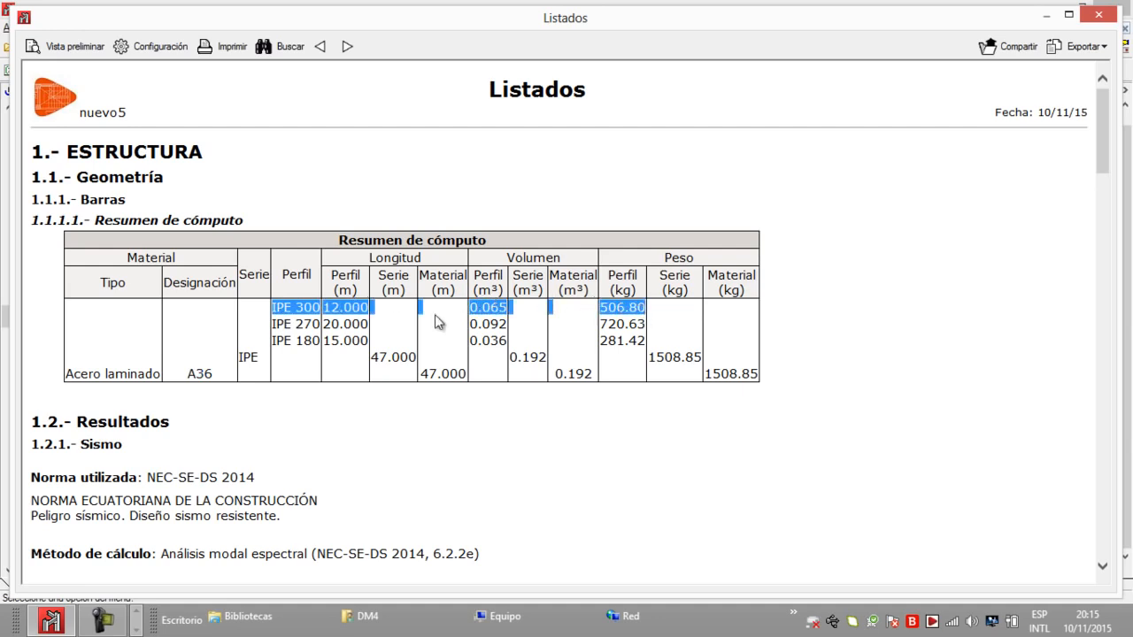
left_click(299, 339)
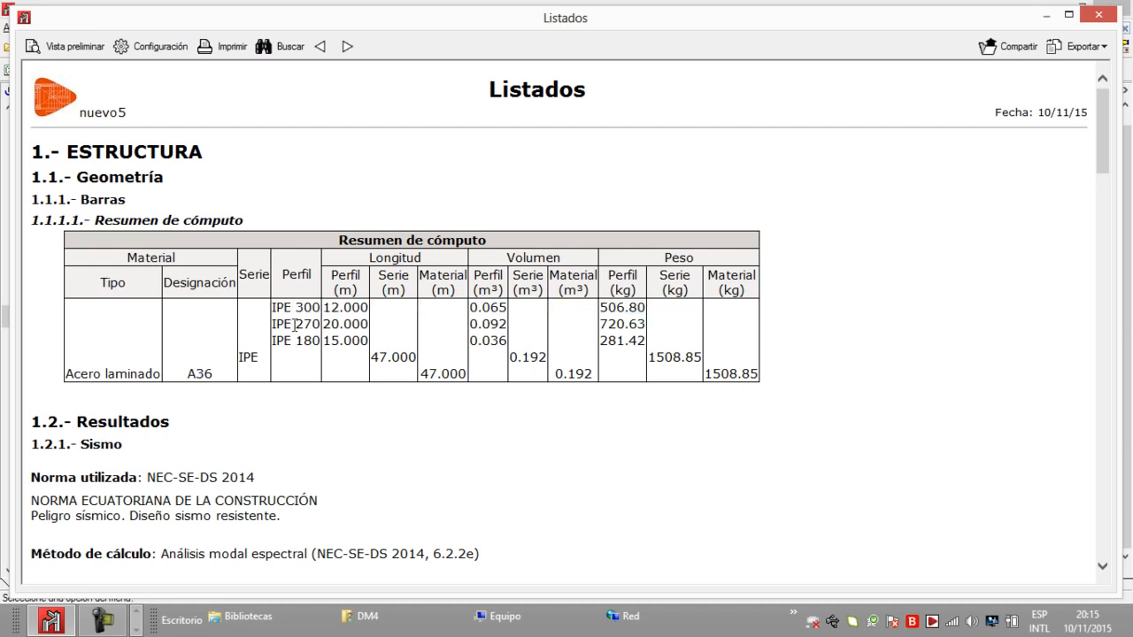
double_click(306, 307)
left_click(540, 350)
Review the report's seismic section, covering the elastic acceleration spectrum and the parameters that define it
scroll(573, 392, "down", 10)
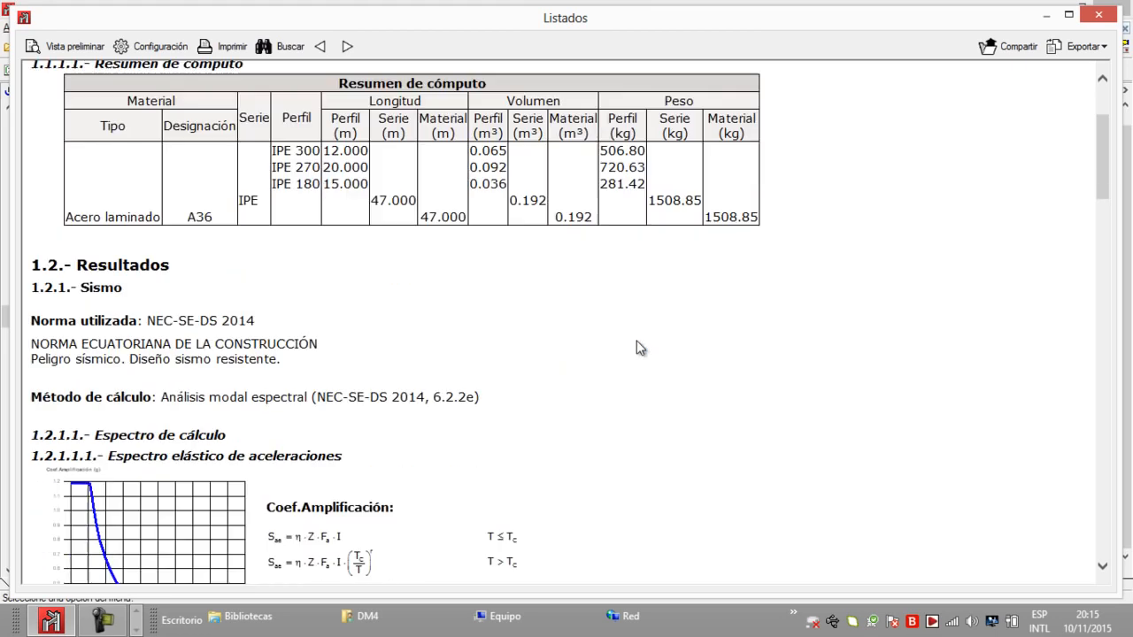
scroll(573, 399, "up", 2)
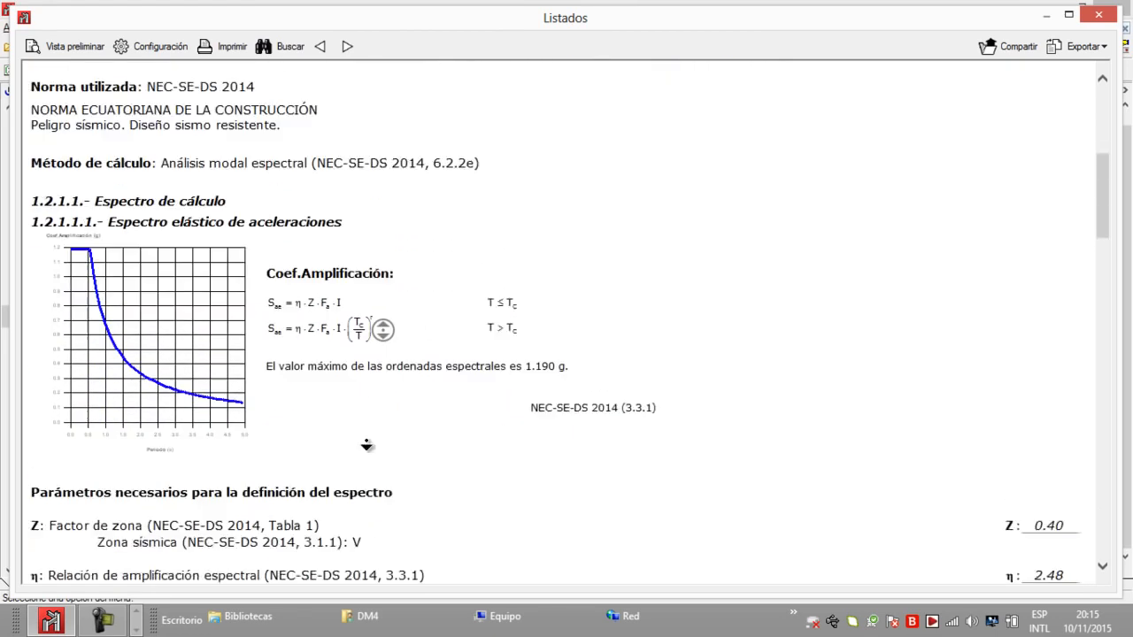
scroll(437, 417, "down", 7)
scroll(445, 423, "up", 2)
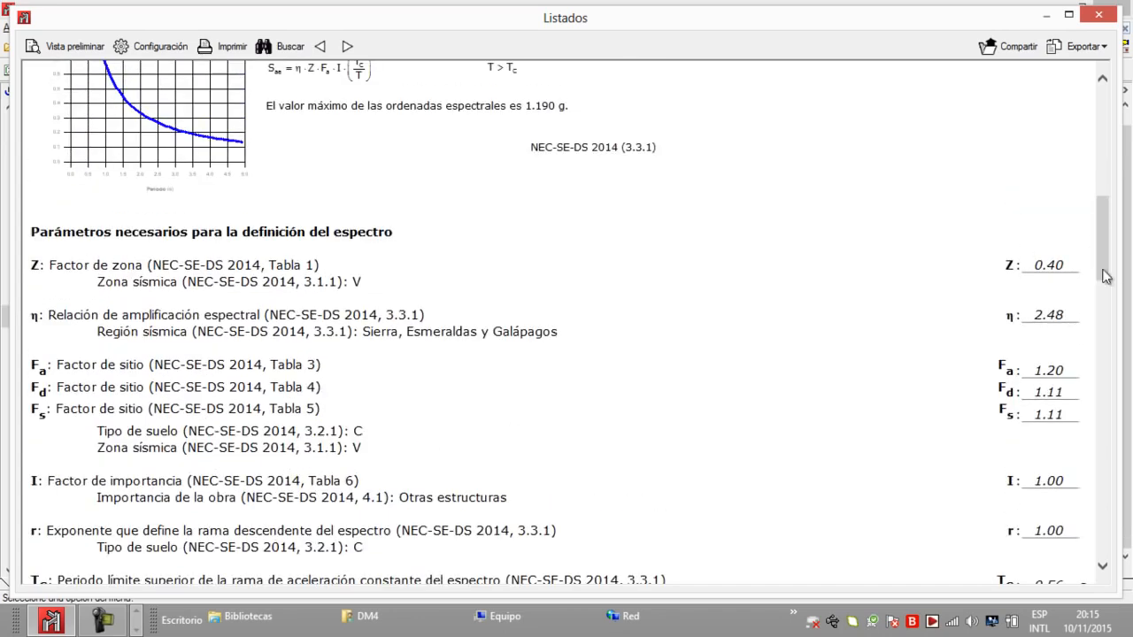
Examine the Coeficientes de participación table for the Modo 1 and Modo 2 mass percentages, and close the report and the chapter selection
left_click_drag(1102, 263, 1101, 441)
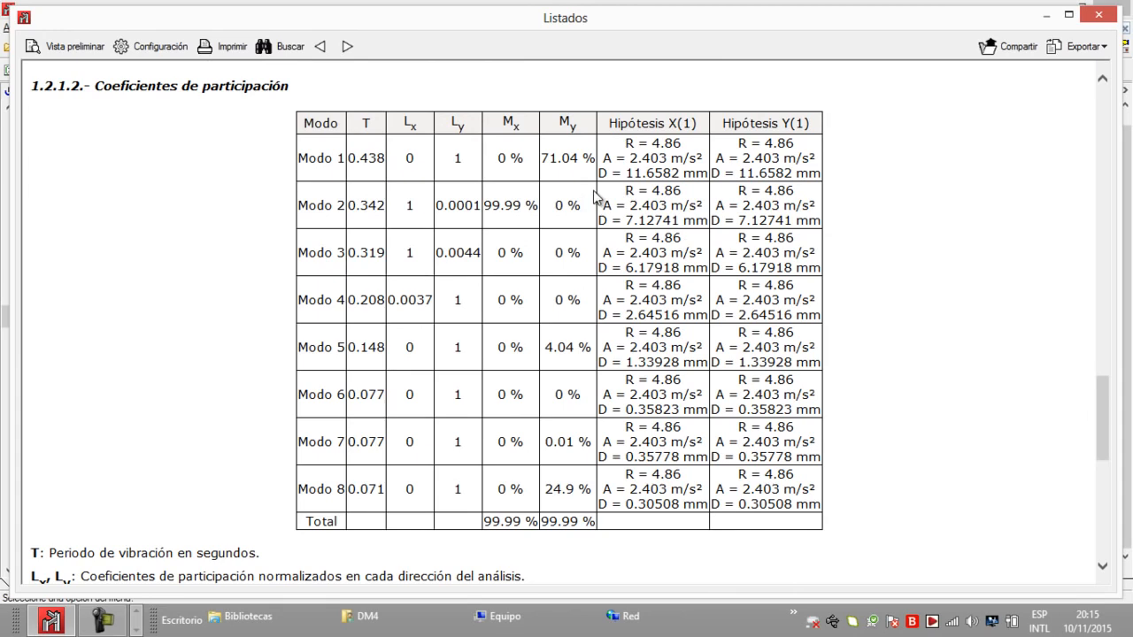
double_click(559, 166)
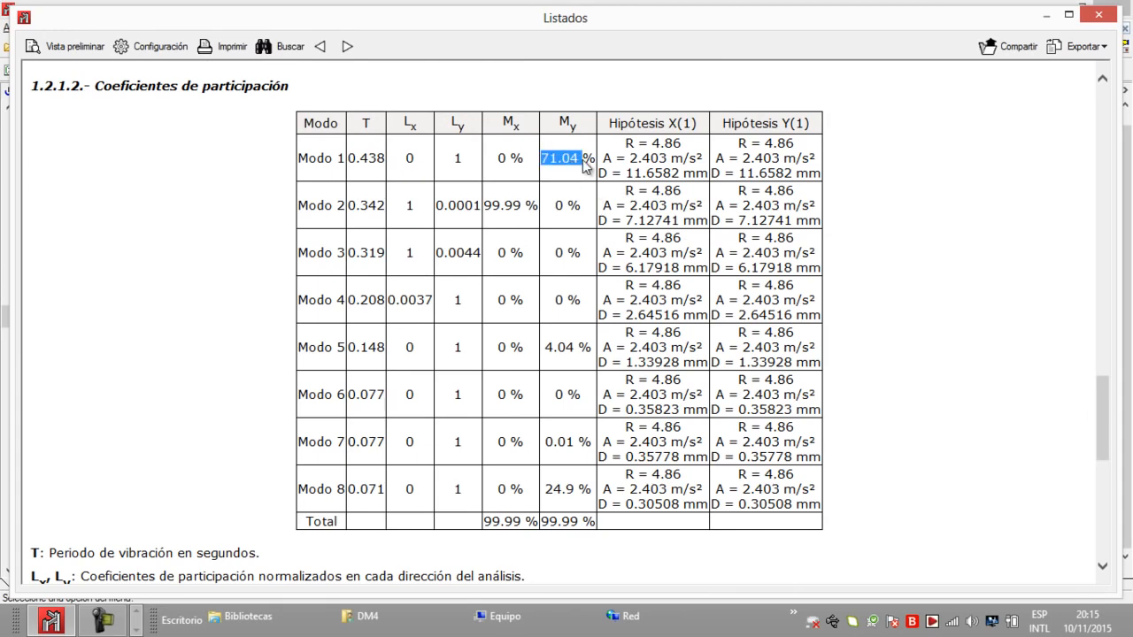
left_click_drag(485, 205, 542, 210)
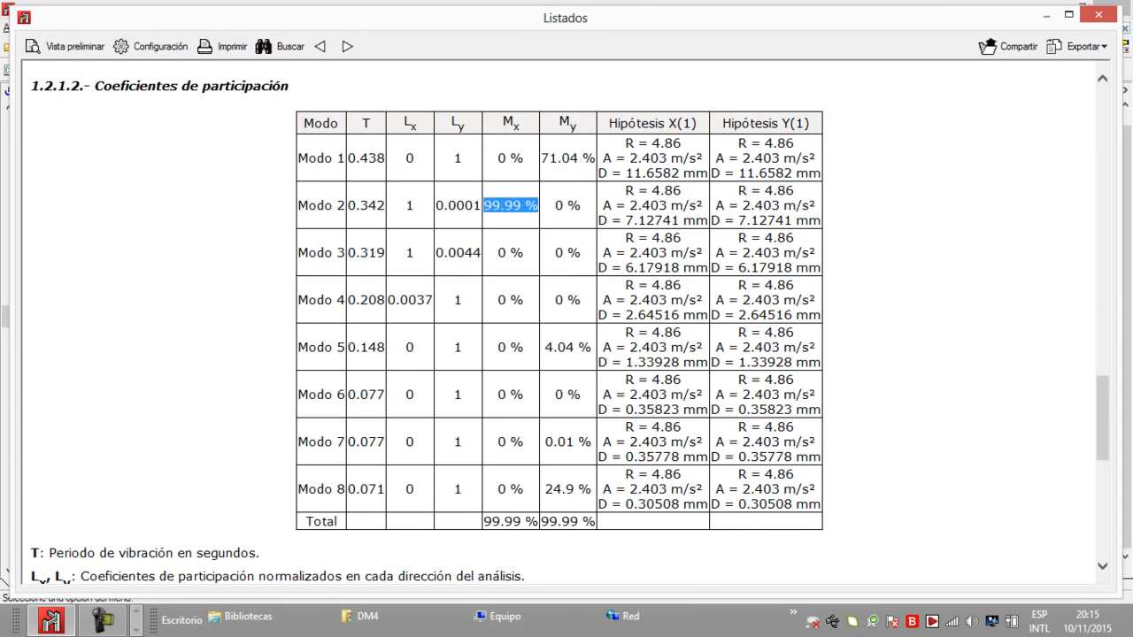
left_click_drag(1104, 426, 1107, 342)
left_click_drag(1111, 288, 1106, 132)
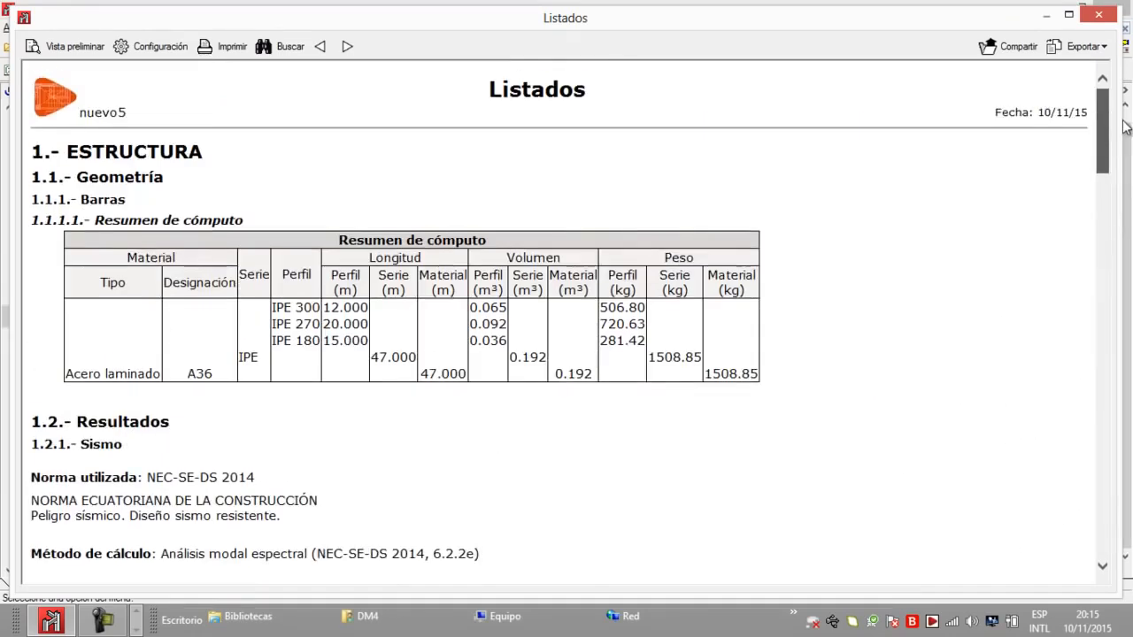
left_click(1098, 15)
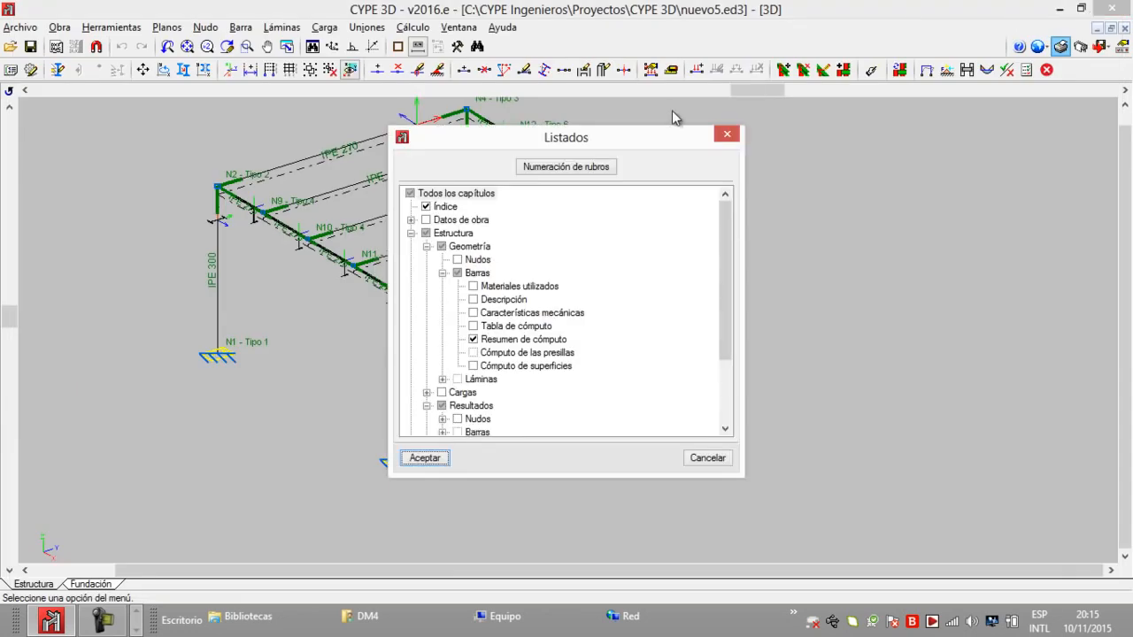
left_click(730, 137)
Show the Desplazamientos of column N5/N6 for the simple hypothesis Sismo X, Modo 1
left_click_drag(746, 88, 724, 89)
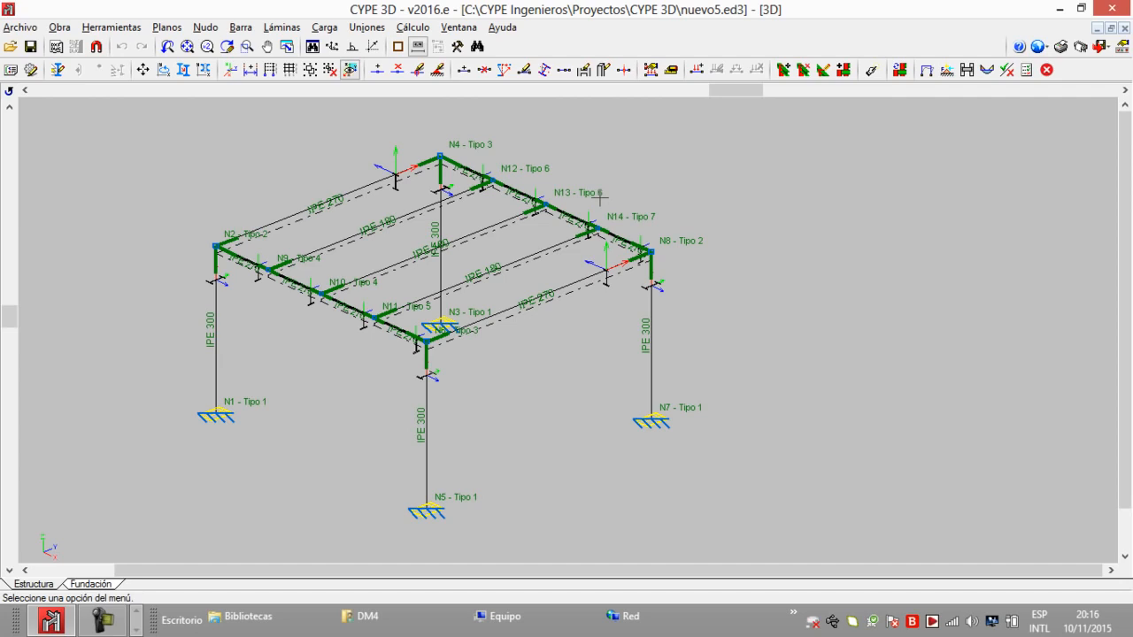
middle_click_drag(445, 271, 434, 257)
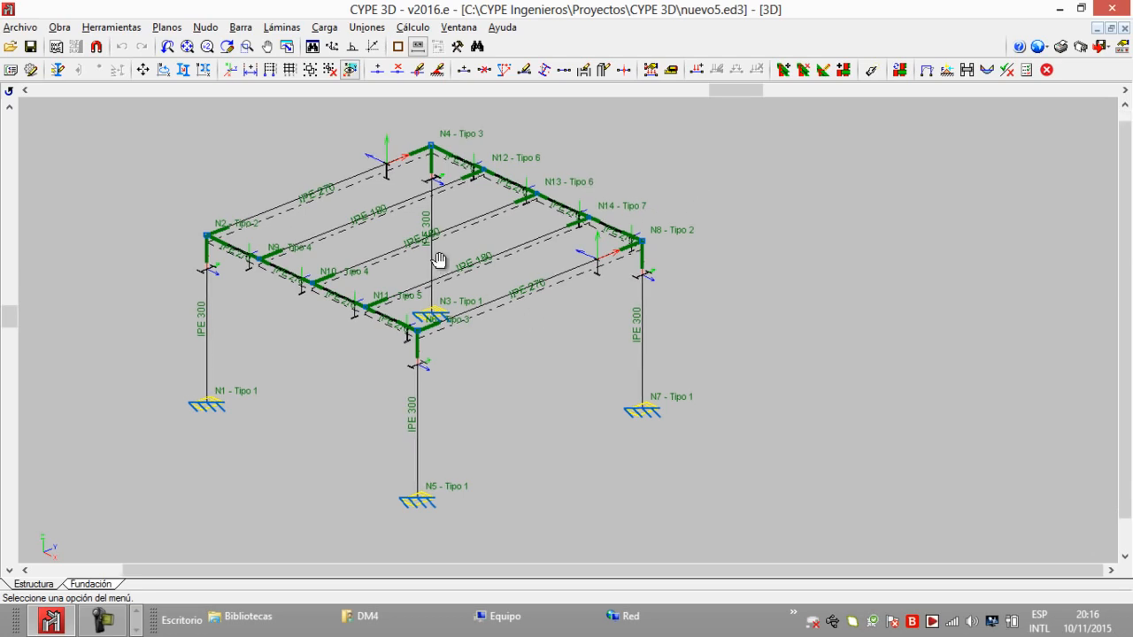
left_click(412, 27)
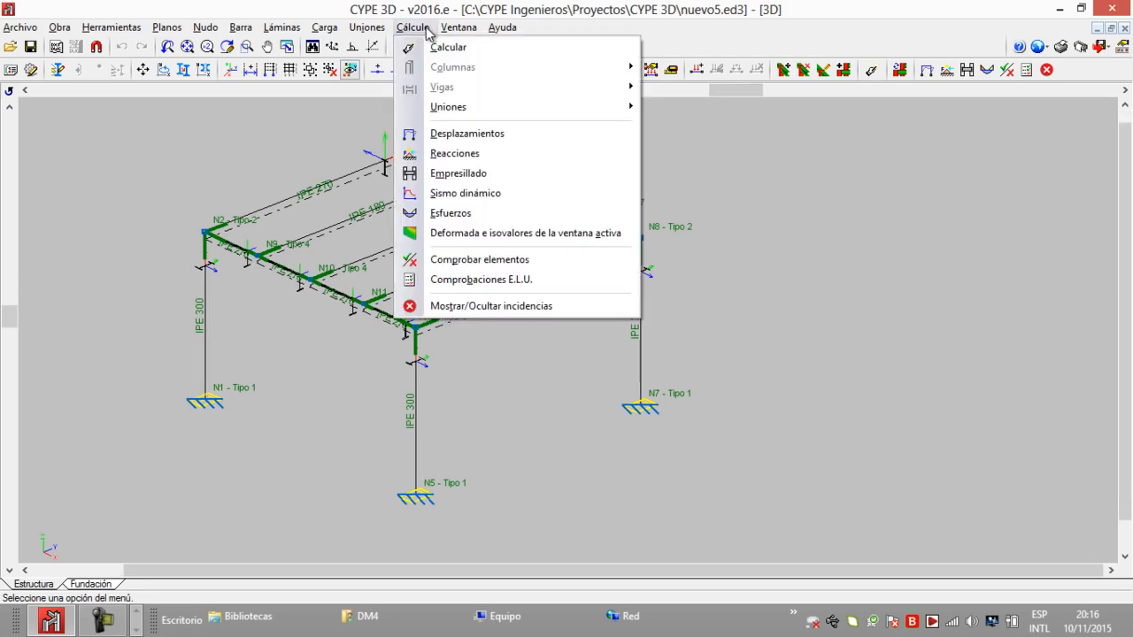
left_click(434, 133)
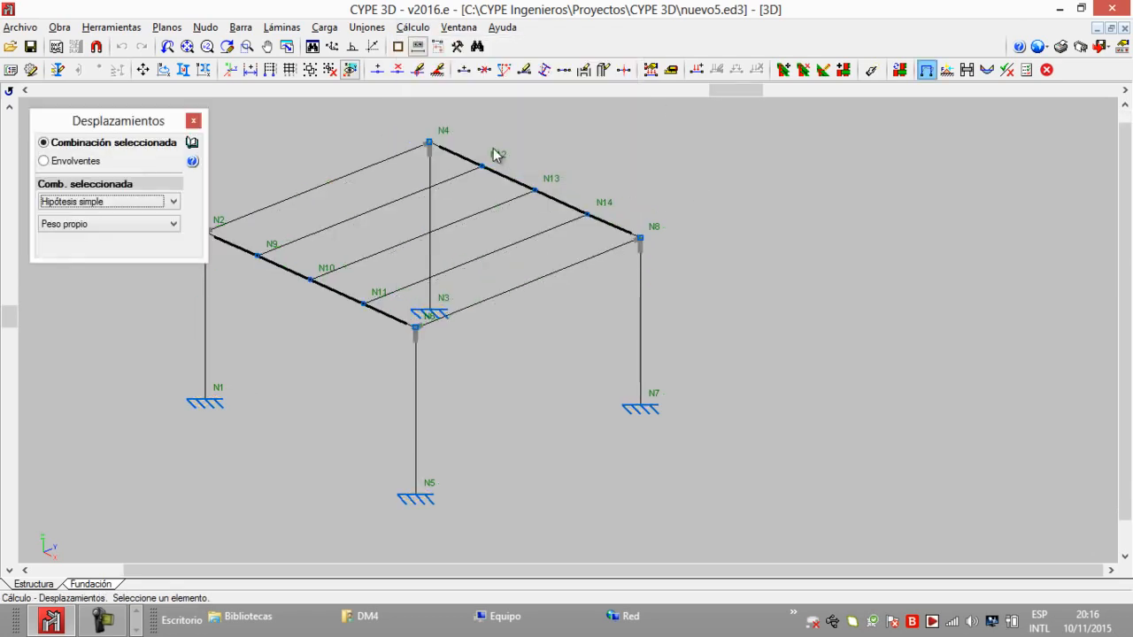
left_click(174, 227)
left_click(117, 272)
left_click(145, 247)
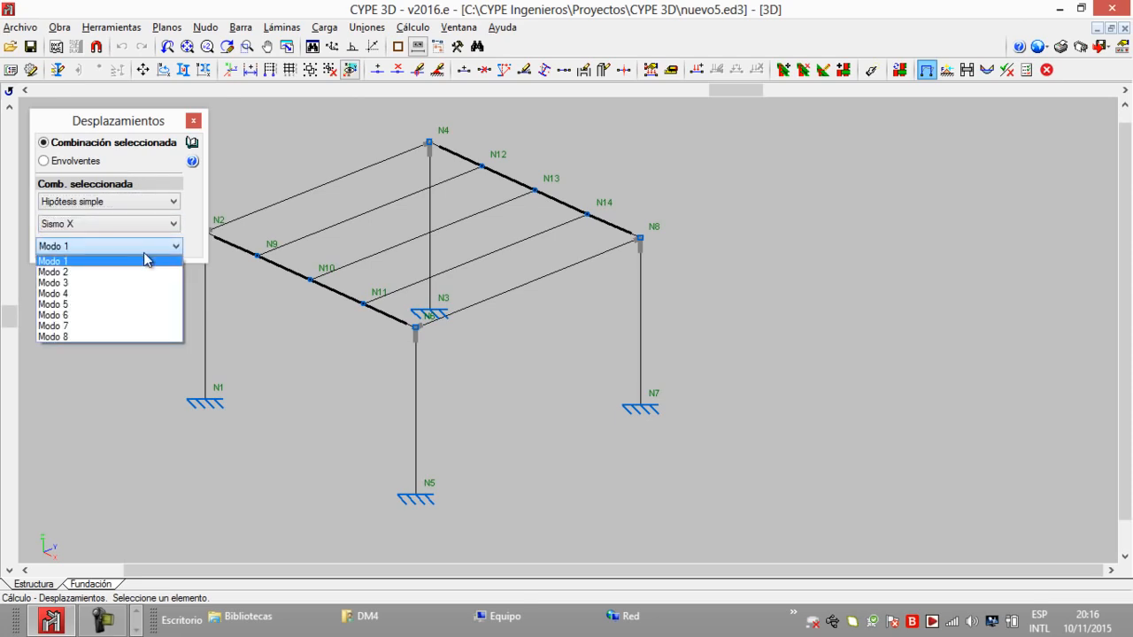
left_click(139, 262)
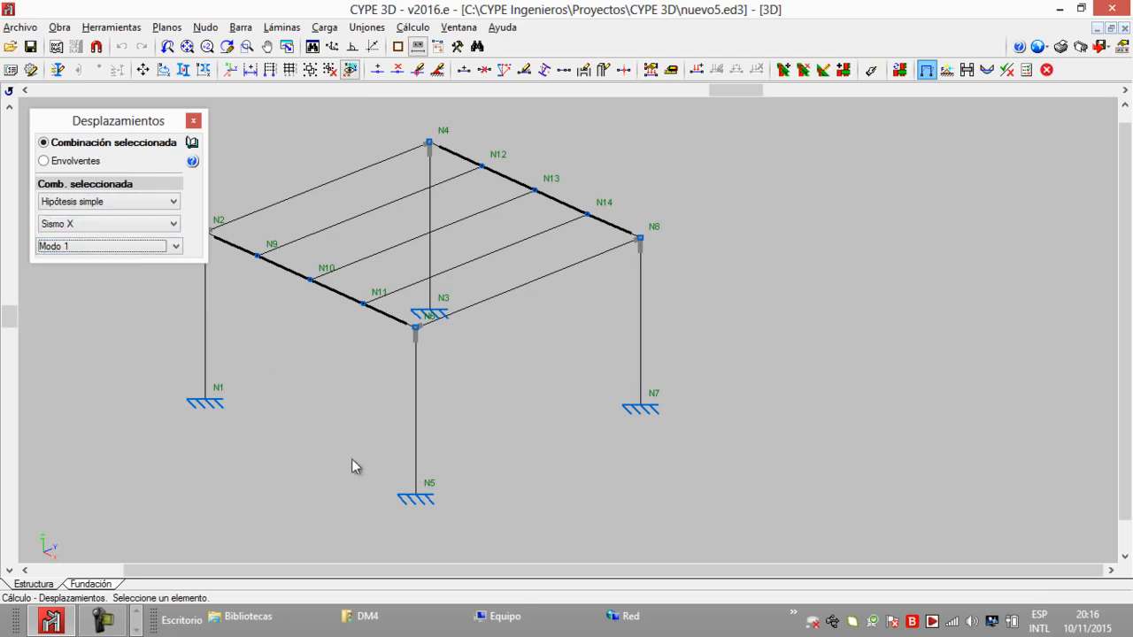
mouse_move(414, 500)
scroll(460, 319, "up", 1)
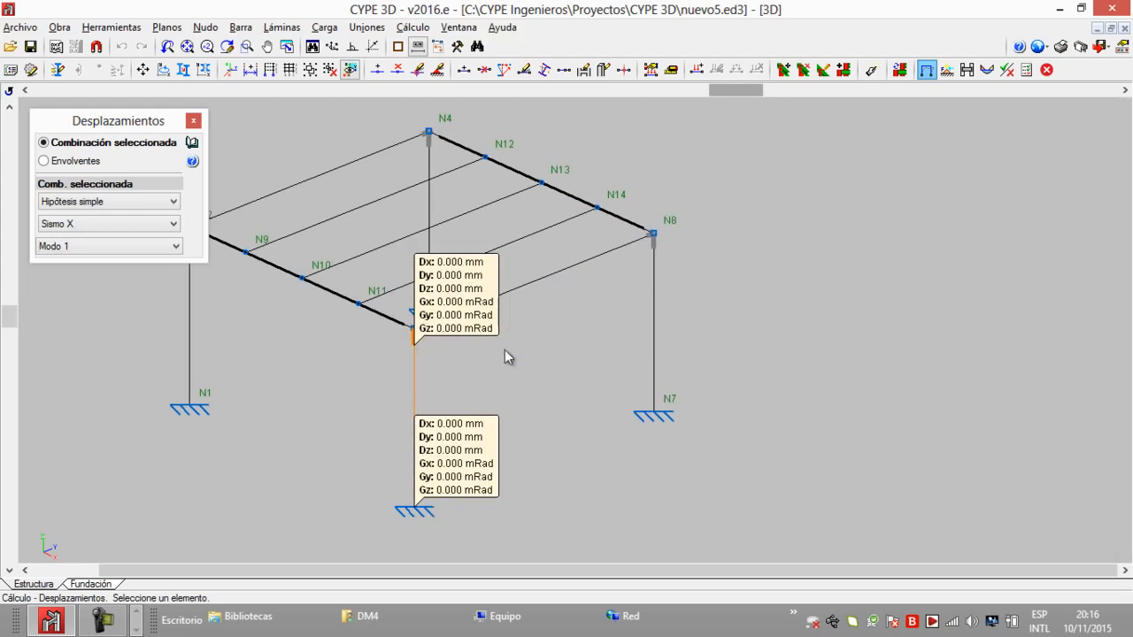
Switch the Sismo X displacements to Modo 2, inspect the columns' values, and close Desplazamientos
left_click(168, 248)
left_click(144, 267)
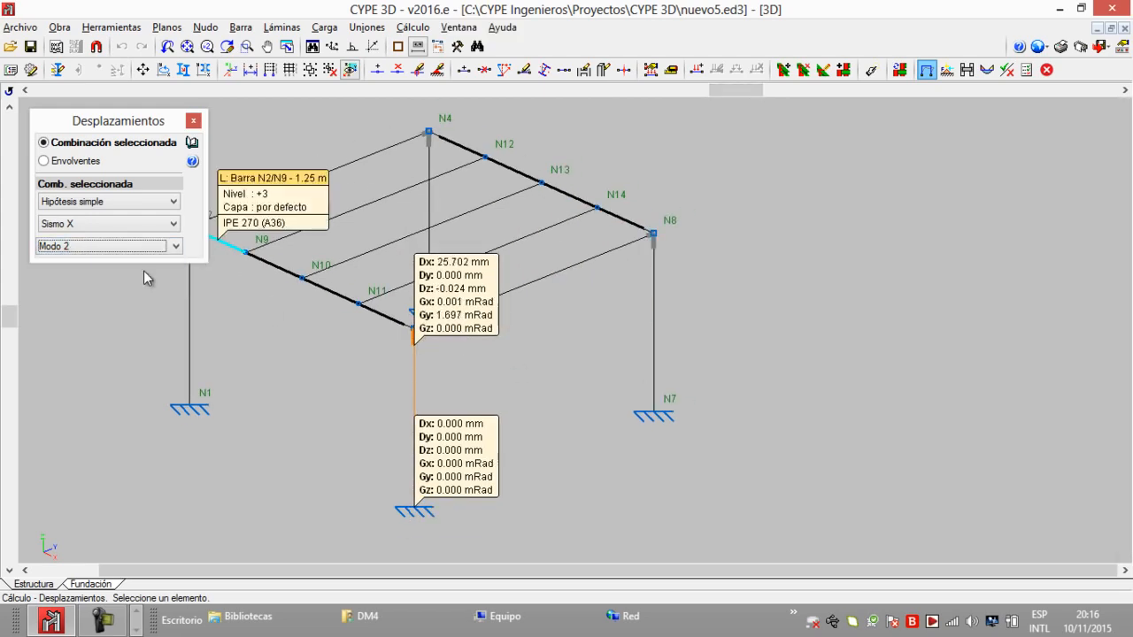
mouse_move(464, 273)
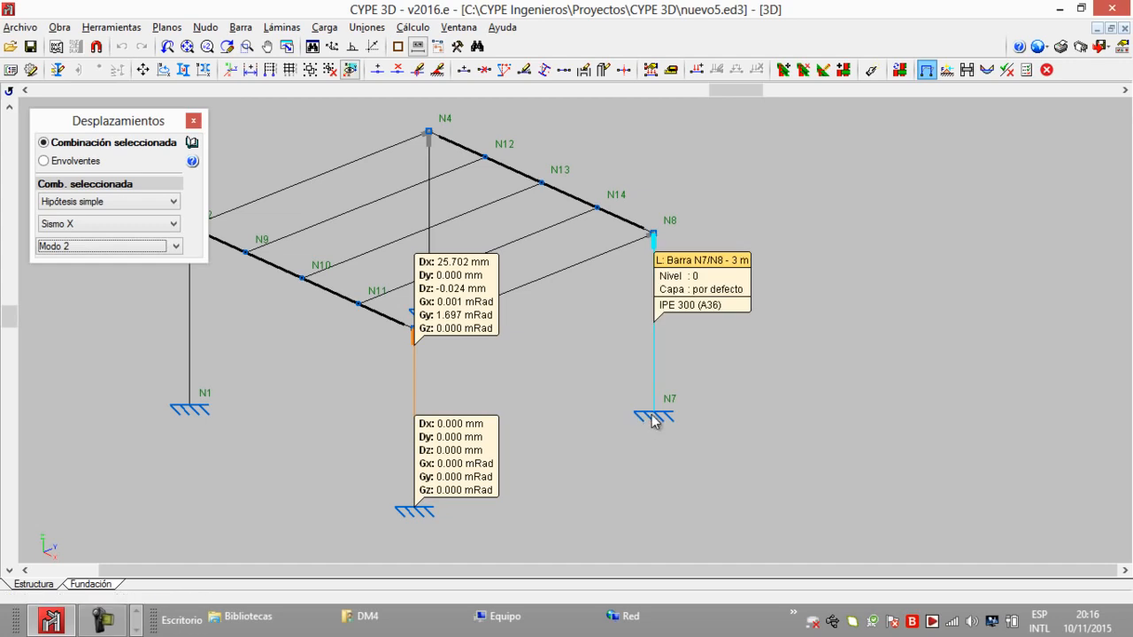
left_click(653, 306)
scroll(358, 319, "down", 3)
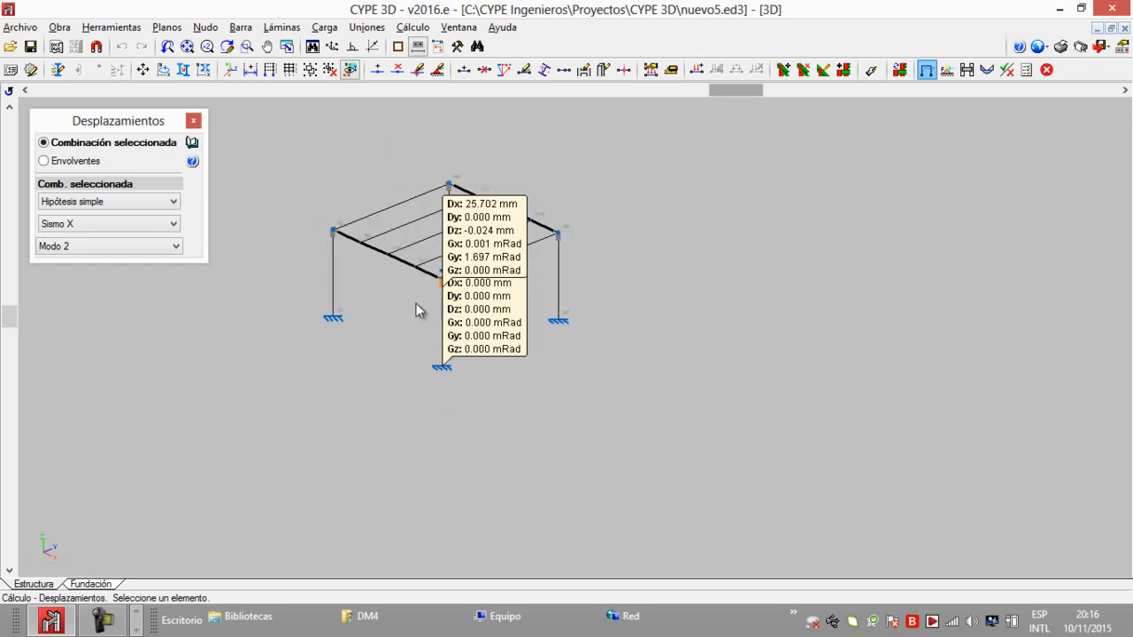
scroll(396, 300, "up", 3)
left_click(192, 120)
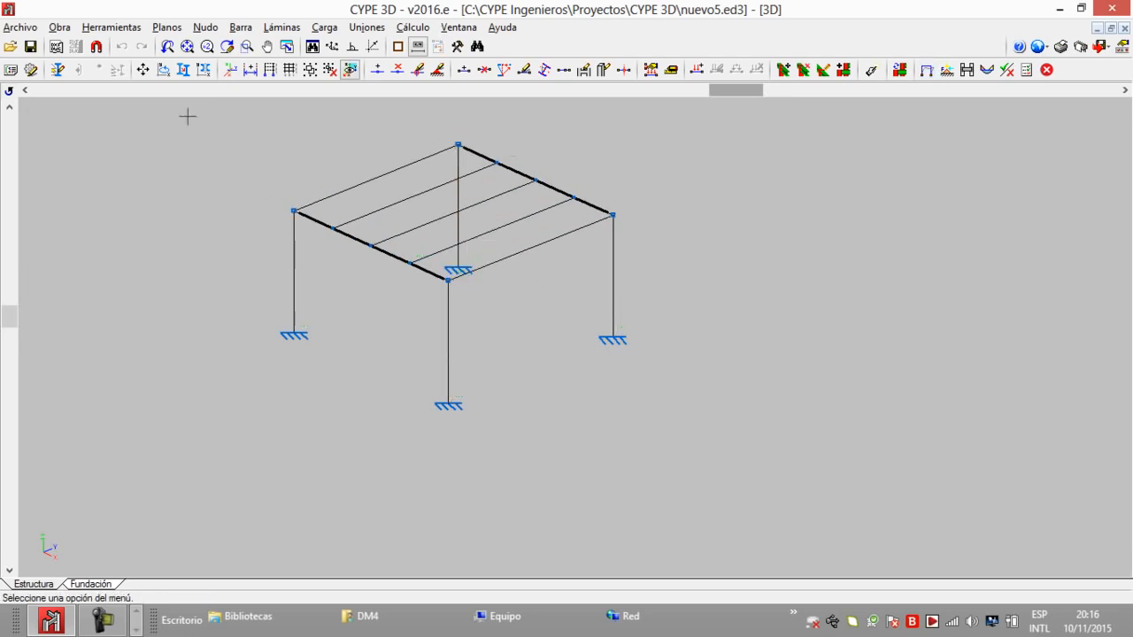
Switch to the GALPON 2 project and open the 3D view of its complete structure
middle_click_drag(422, 145, 492, 186)
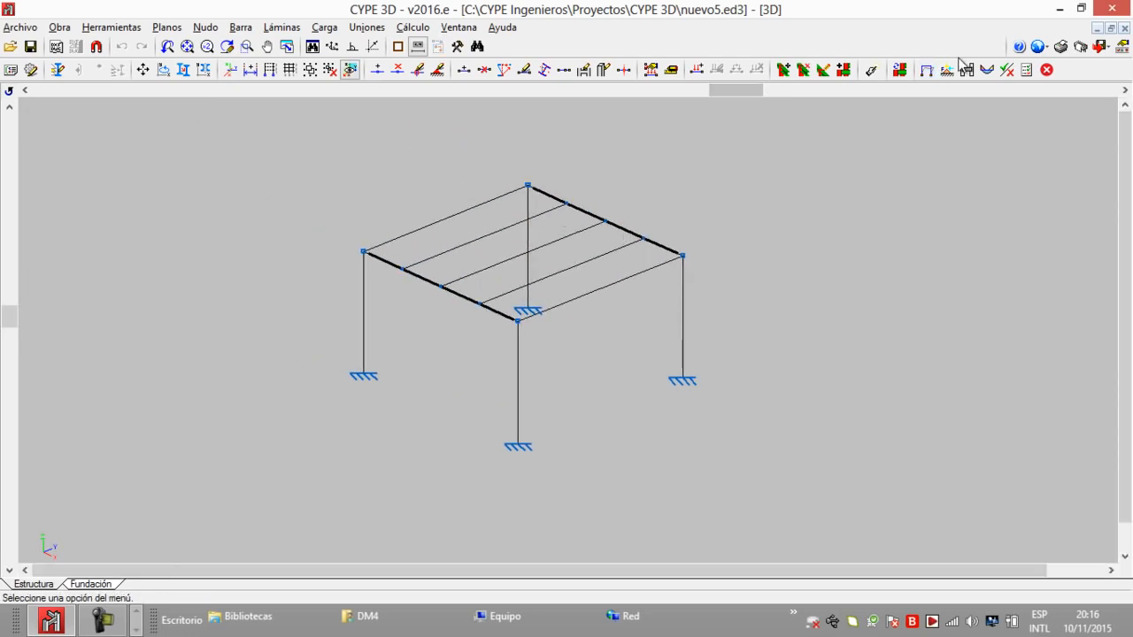
left_click(1061, 9)
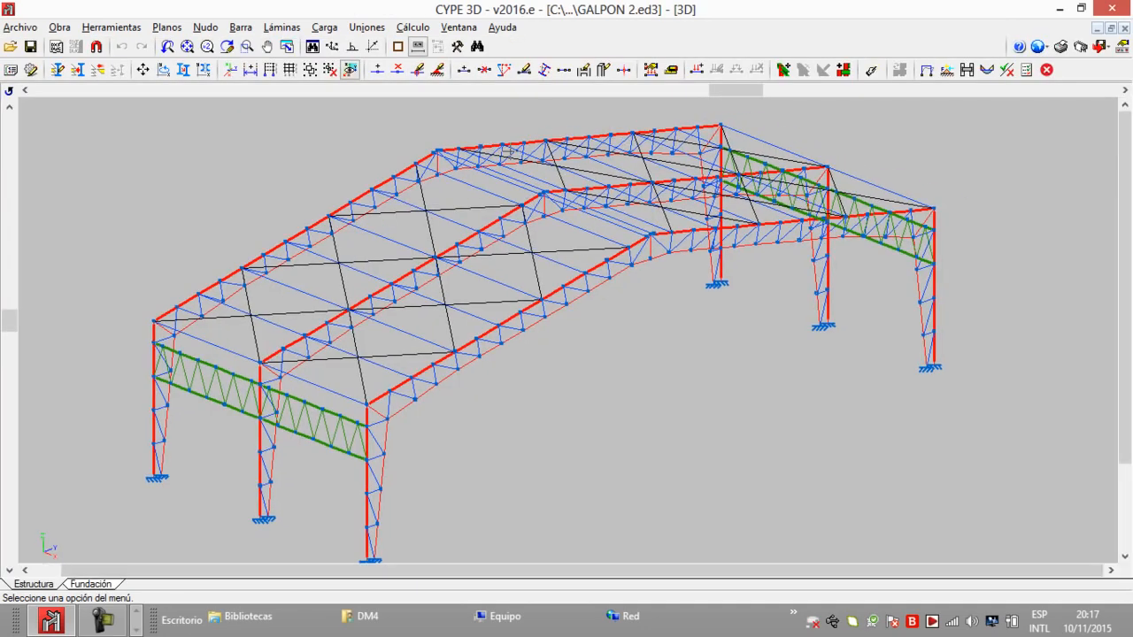
left_click_drag(733, 90, 708, 90)
left_click(72, 30)
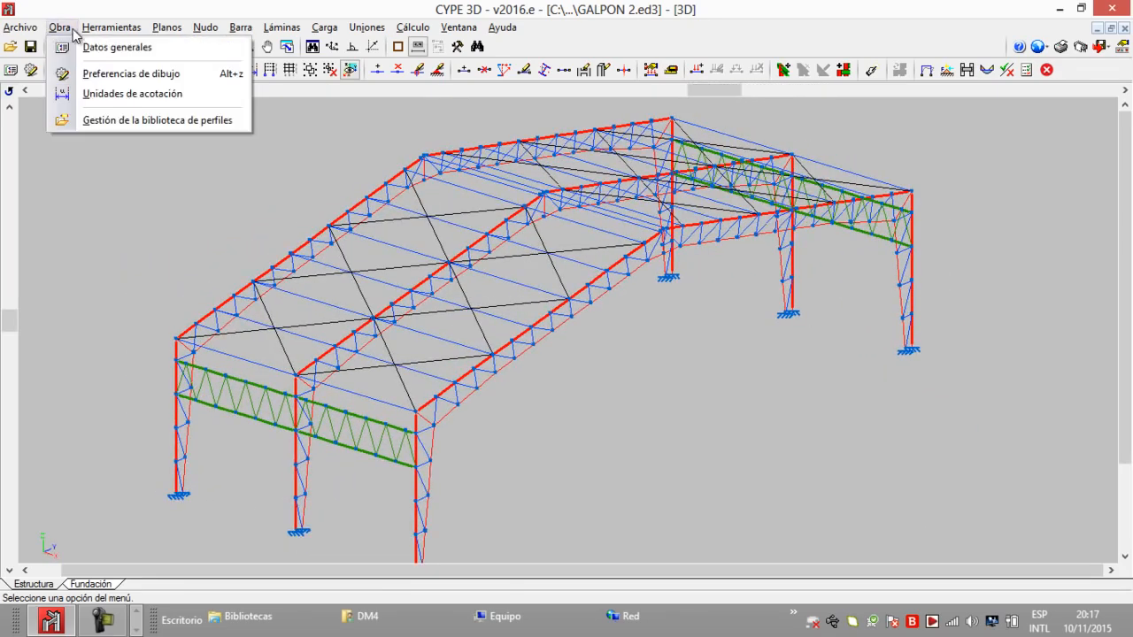
mouse_move(110, 27)
mouse_move(177, 392)
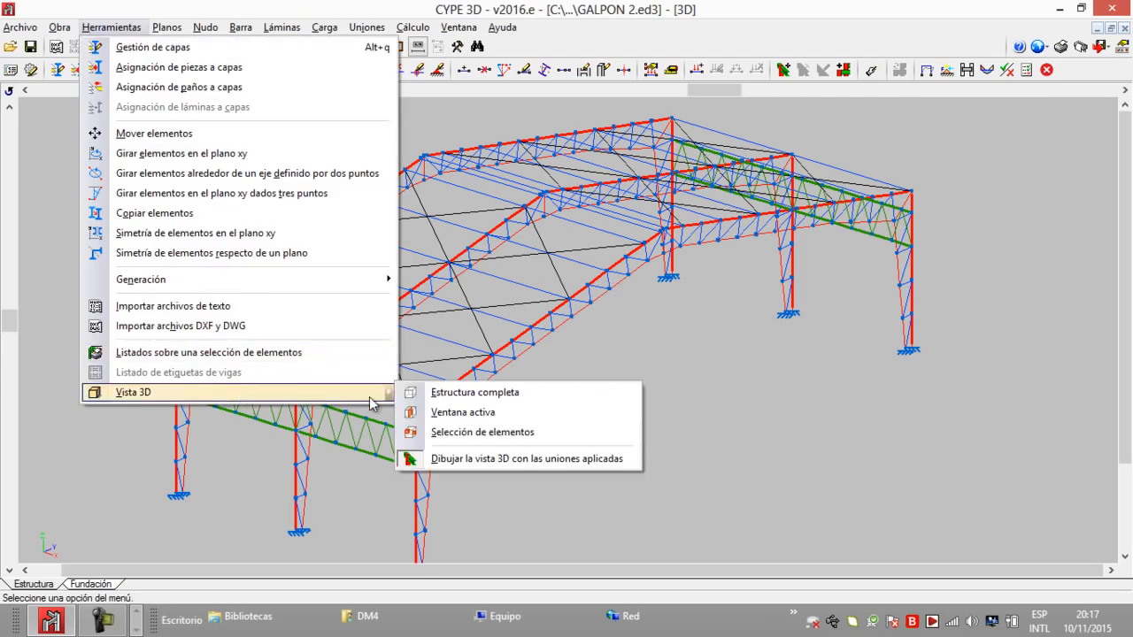
left_click(425, 395)
Inspect the roof truss up close in the 3D view, including its chords, web members and purlin connections
scroll(426, 398, "up", 10)
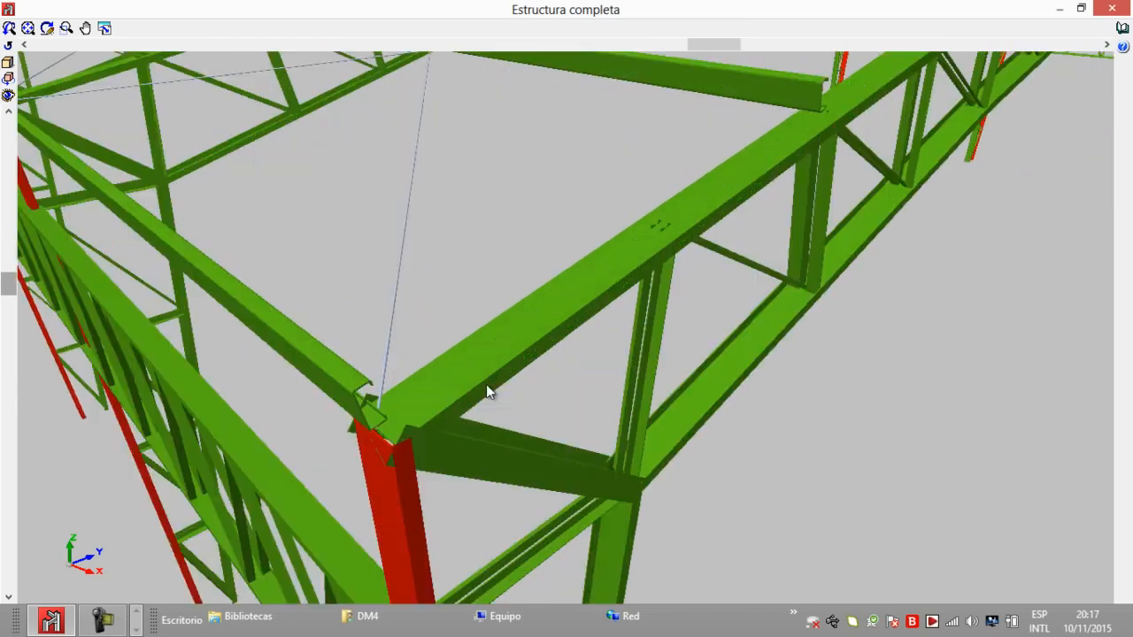
scroll(597, 357, "up", 5)
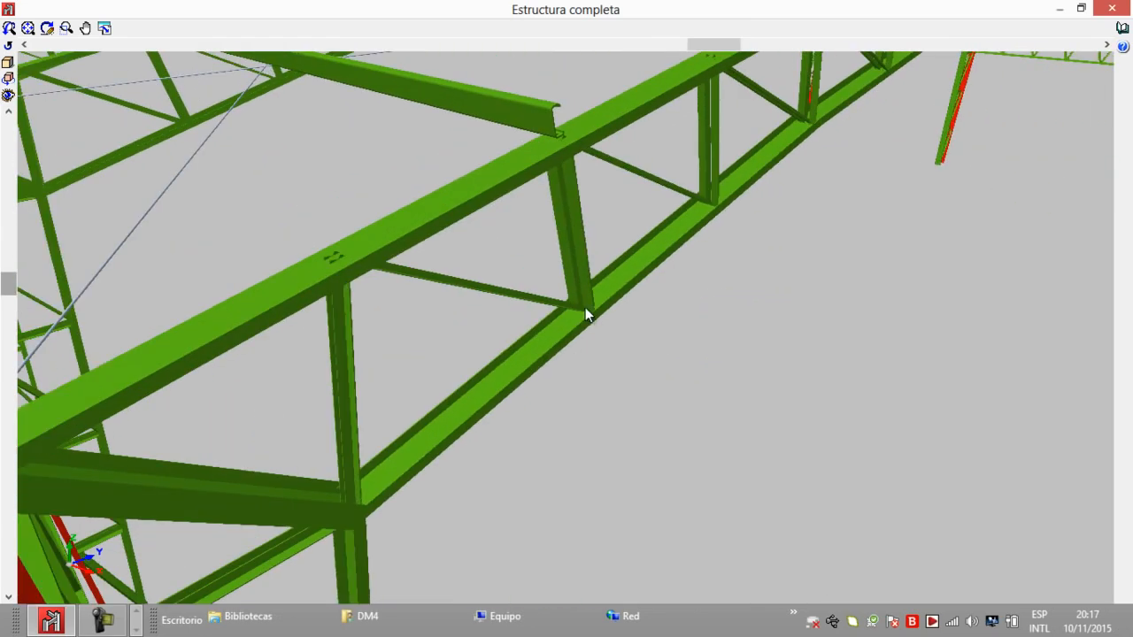
scroll(603, 302, "down", 2)
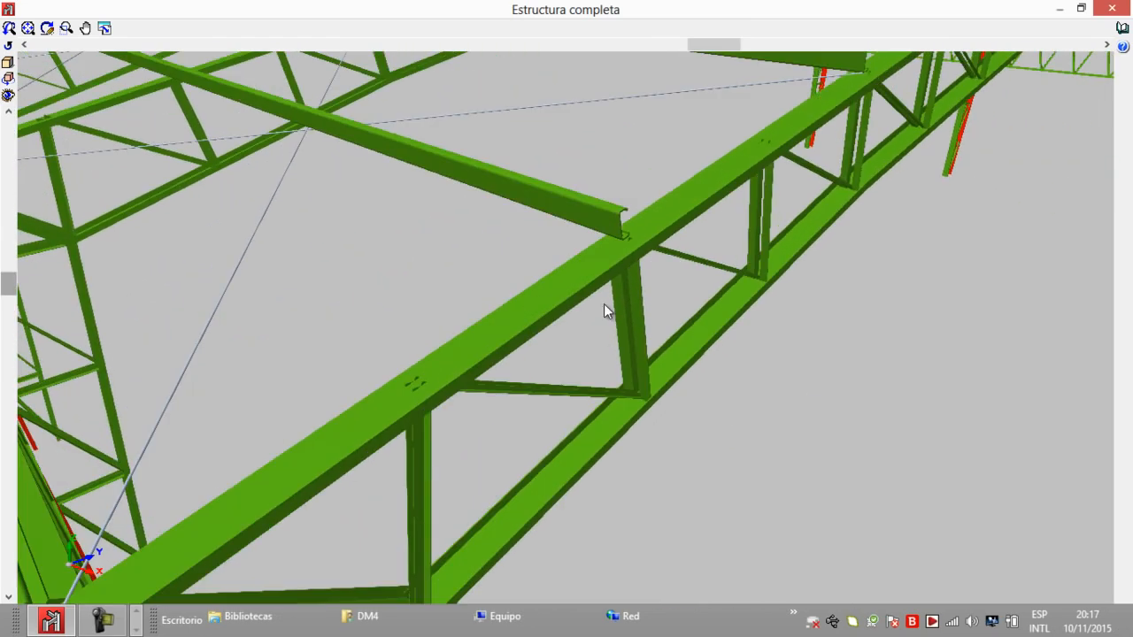
scroll(603, 303, "down", 3)
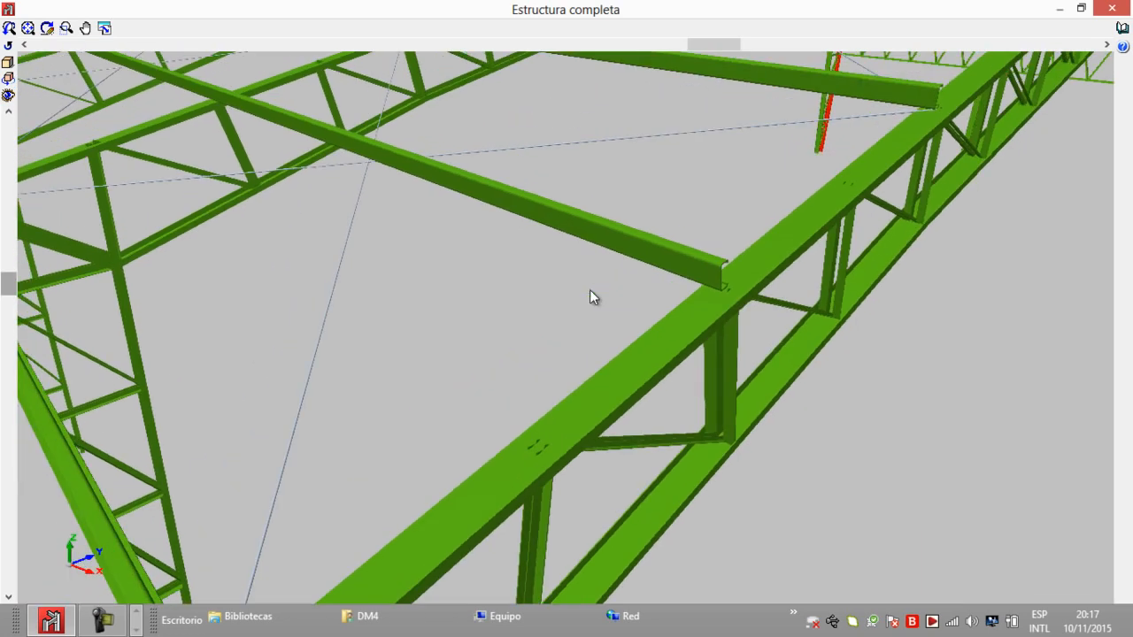
scroll(604, 298, "down", 3)
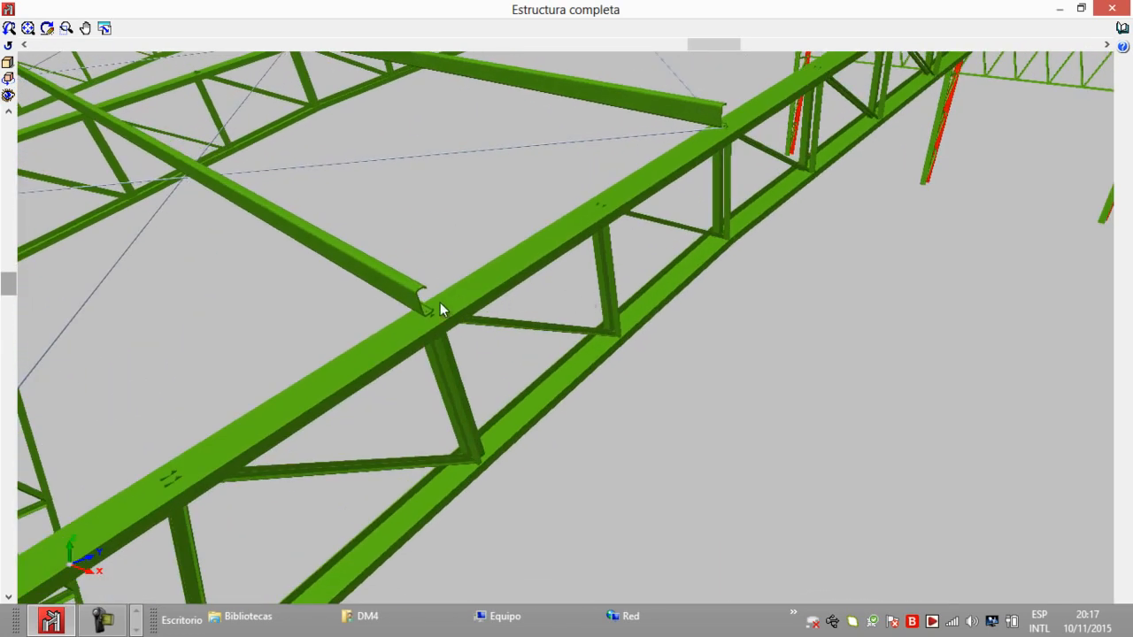
scroll(437, 301, "down", 3)
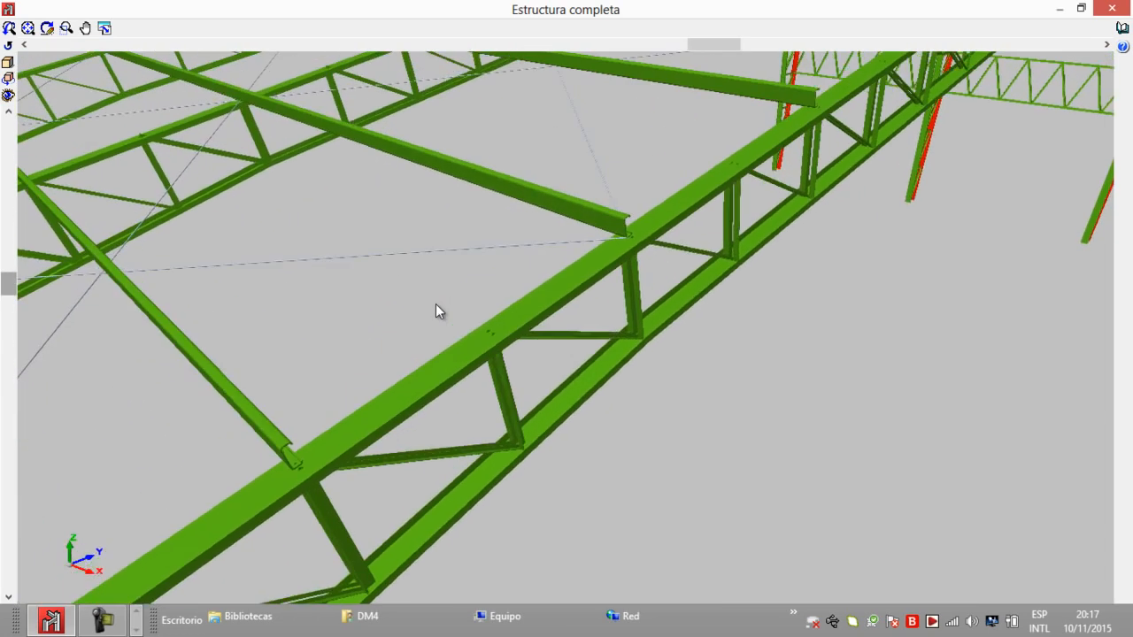
scroll(593, 238, "up", 4)
scroll(616, 186, "up", 3)
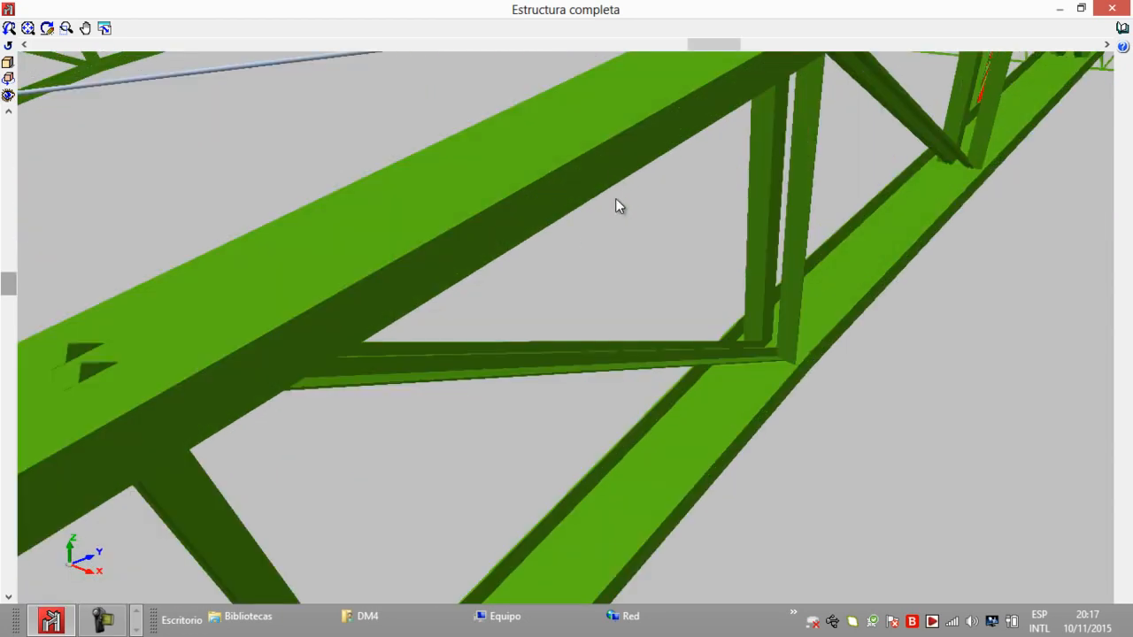
scroll(614, 202, "down", 3)
scroll(609, 220, "up", 3)
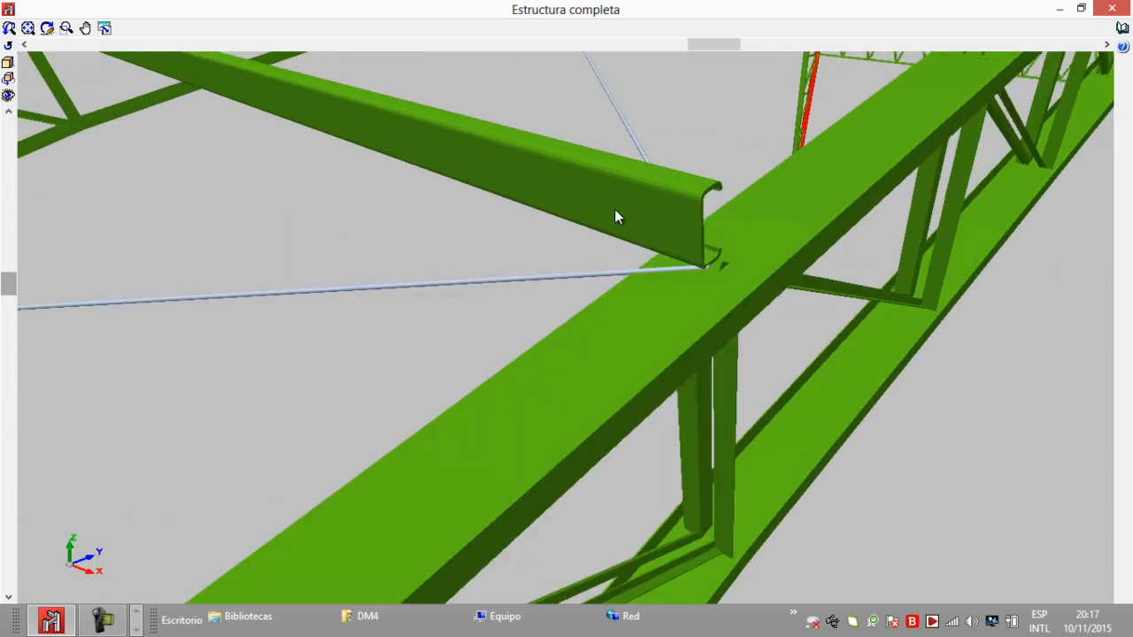
Inspect the roof purlins and the longitudinal lattice beam that ties the truss columns together
scroll(652, 235, "down", 5)
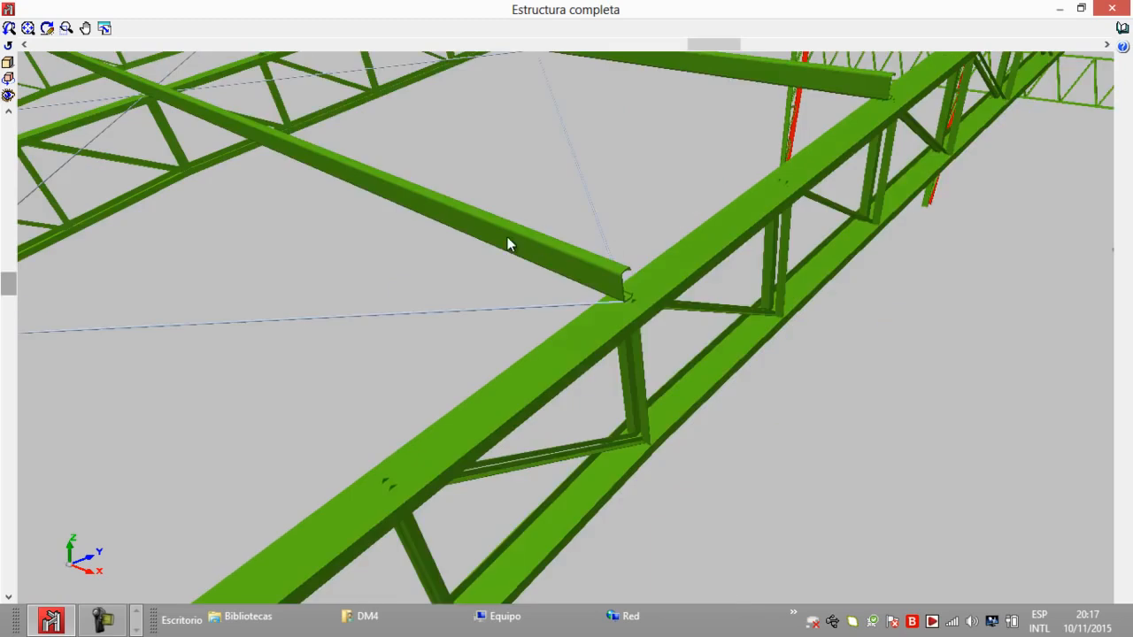
scroll(549, 292, "down", 5)
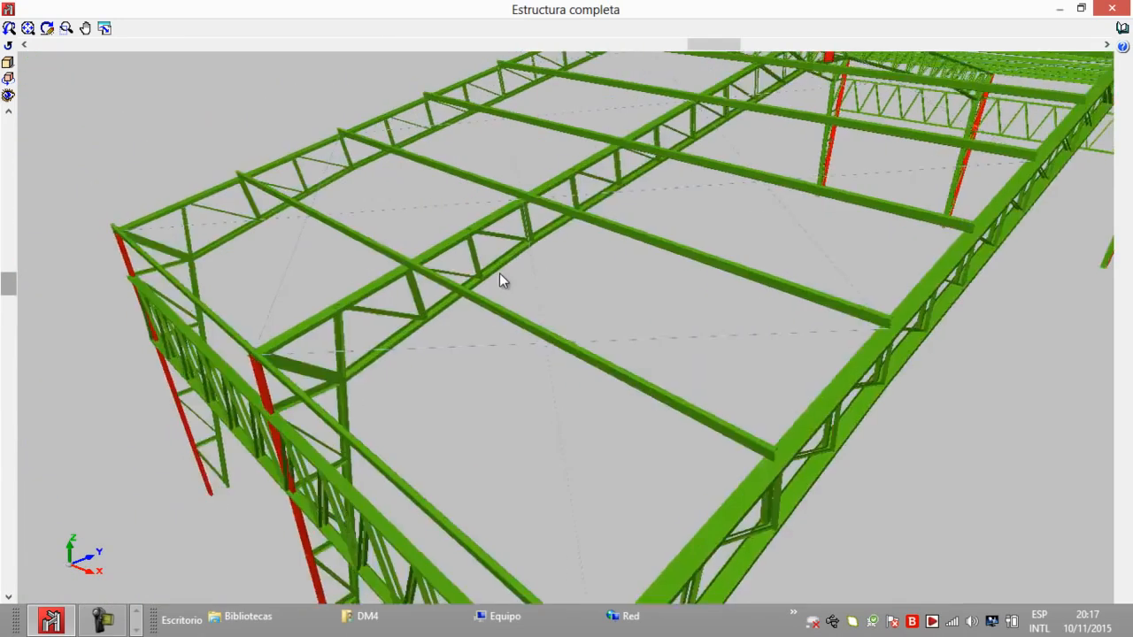
scroll(501, 277, "up", 3)
left_click_drag(719, 44, 662, 48)
scroll(699, 144, "down", 4)
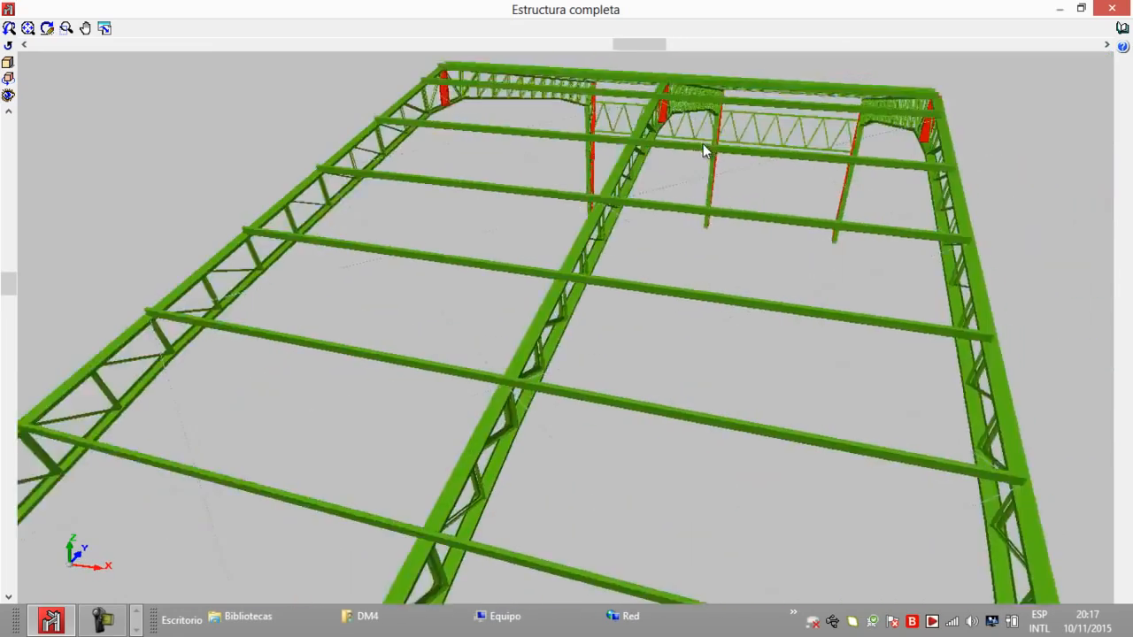
scroll(667, 127, "up", 2)
scroll(666, 126, "up", 6)
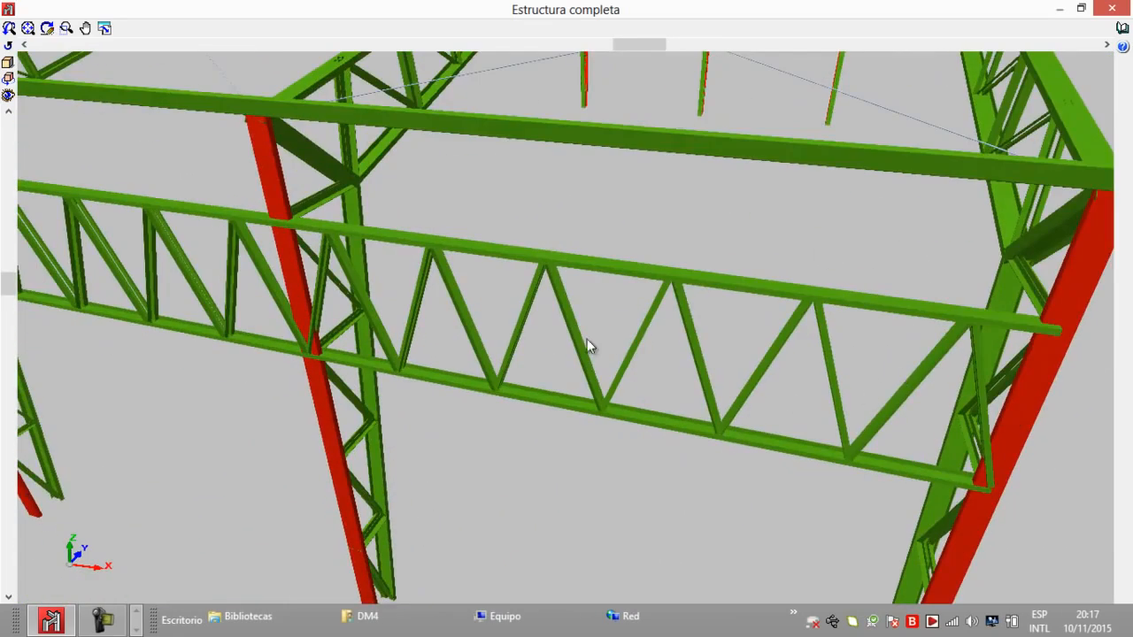
scroll(573, 314, "down", 4)
scroll(548, 305, "up", 2)
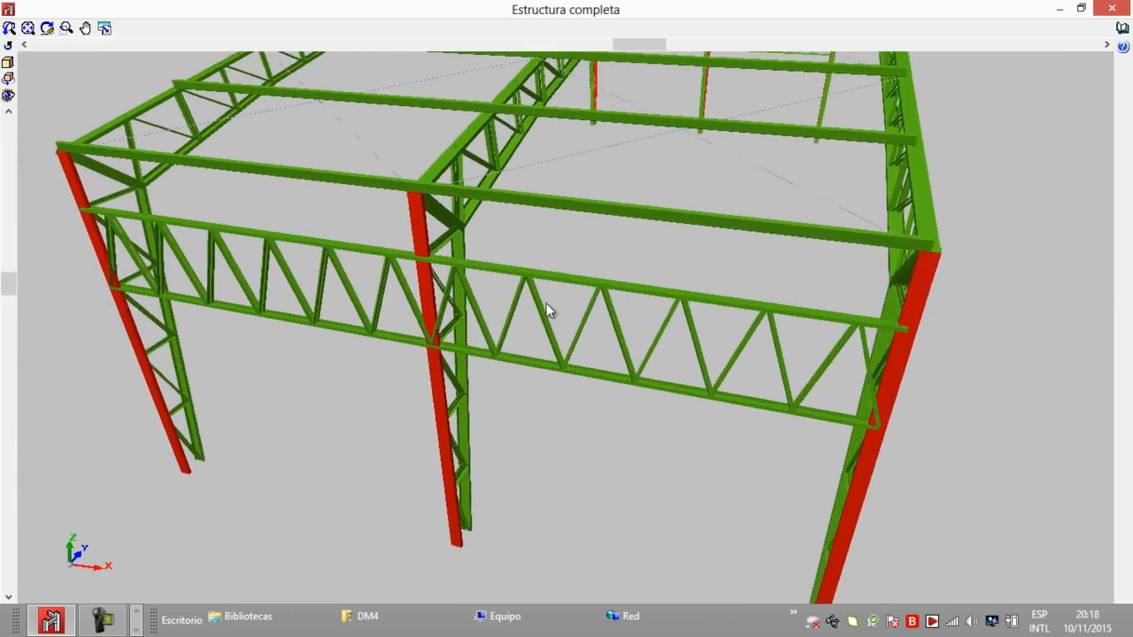
scroll(549, 306, "up", 5)
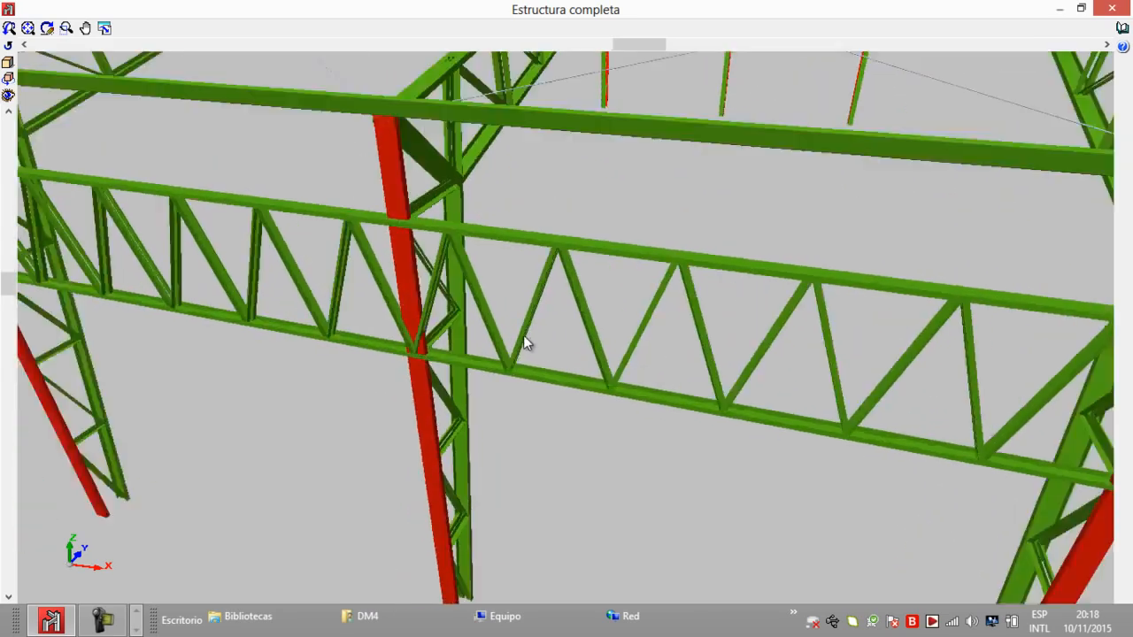
scroll(523, 334, "down", 5)
Inspect the ridge joint, its plates and the purlins resting on it, and close the complete-structure 3D view
left_click_drag(641, 44, 779, 22)
scroll(724, 254, "up", 5)
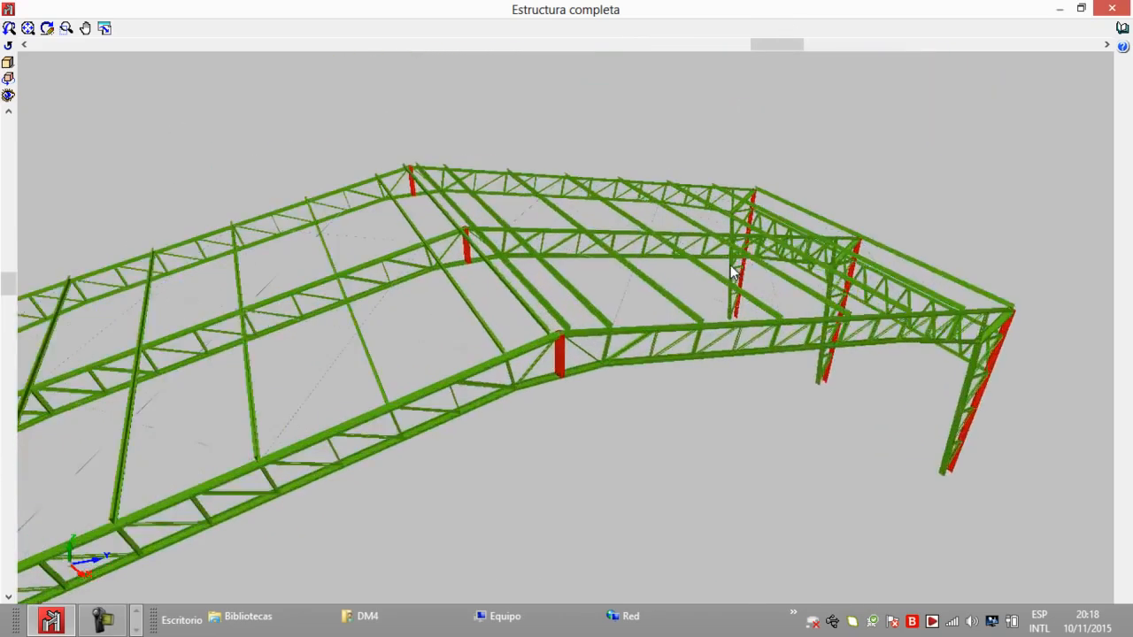
scroll(699, 281, "up", 6)
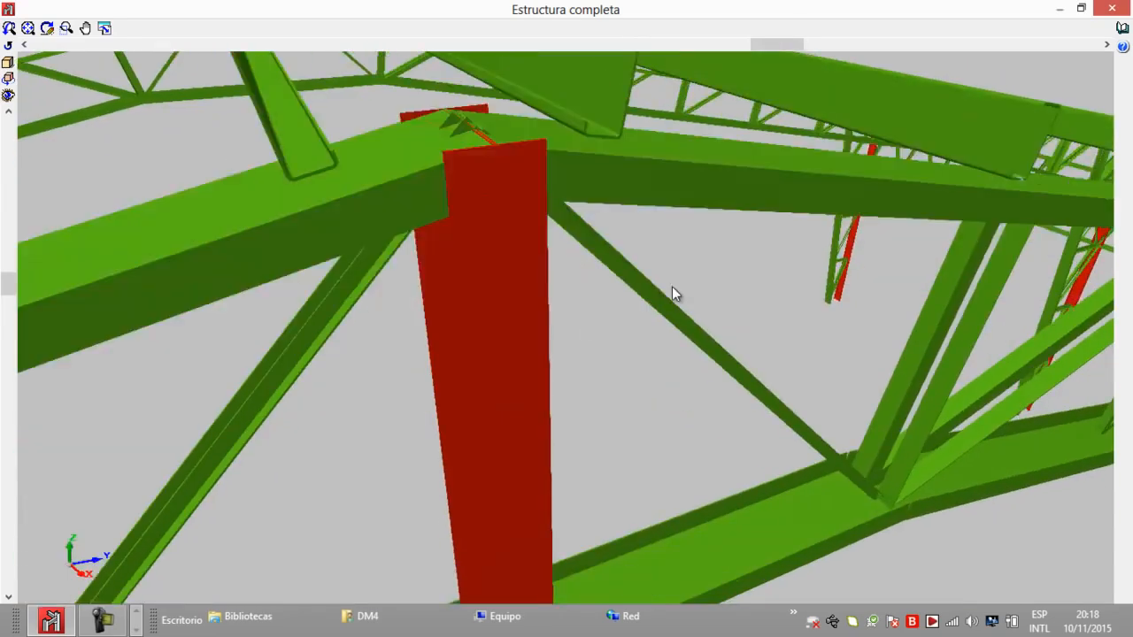
scroll(672, 286, "down", 6)
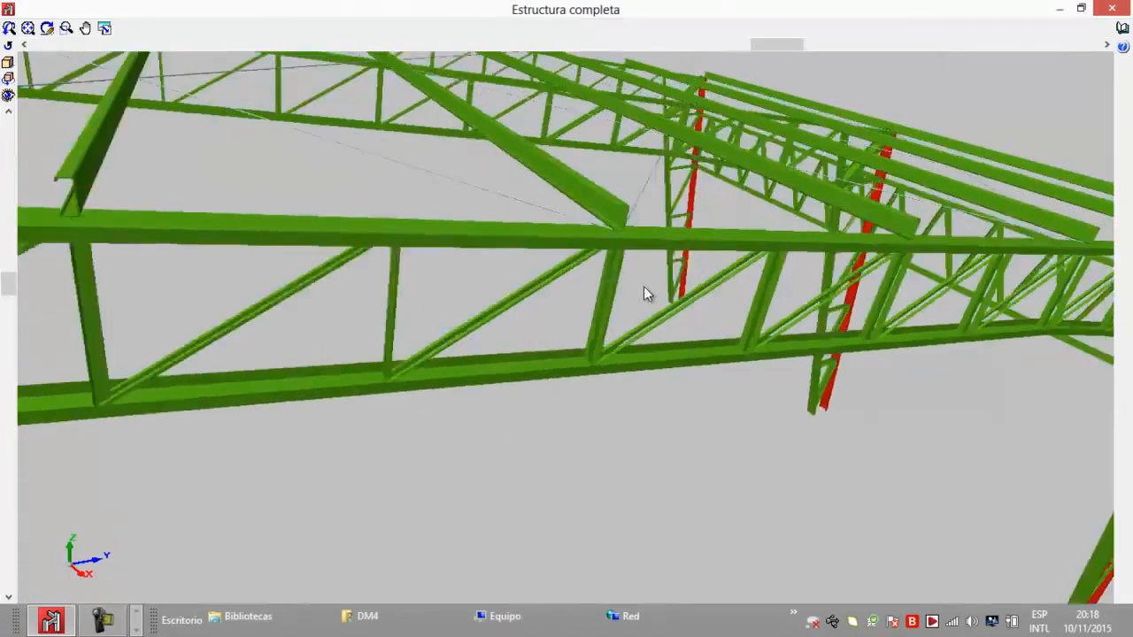
scroll(624, 289, "down", 3)
scroll(633, 289, "up", 8)
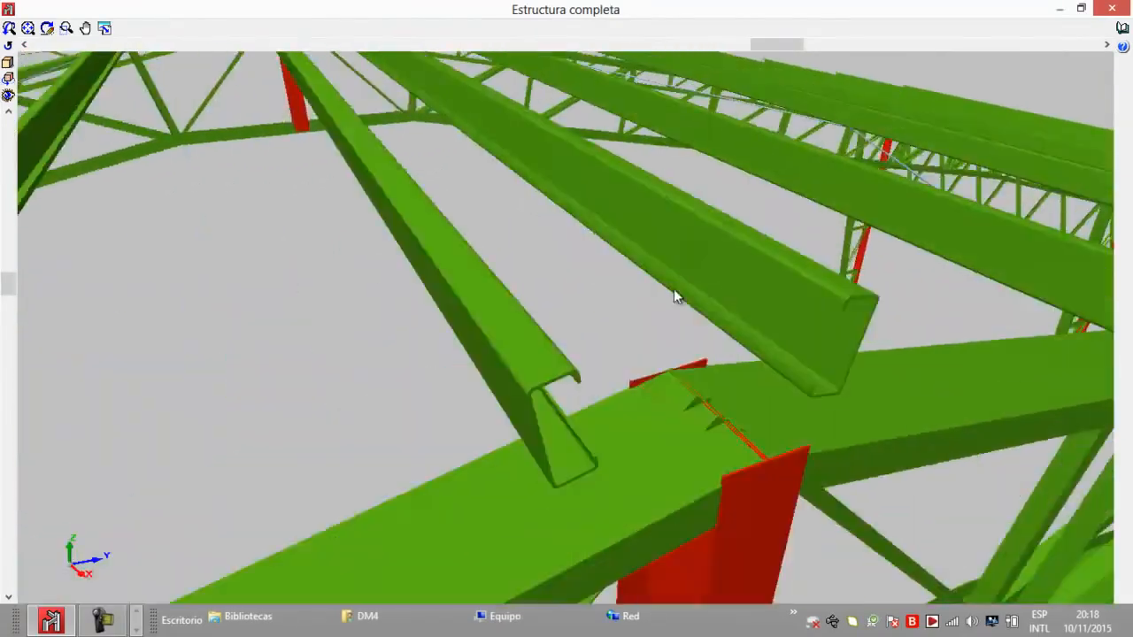
scroll(677, 286, "down", 4)
scroll(683, 282, "down", 3)
middle_click_drag(649, 278, 691, 272)
scroll(698, 258, "up", 2)
scroll(697, 257, "down", 3)
left_click(1112, 7)
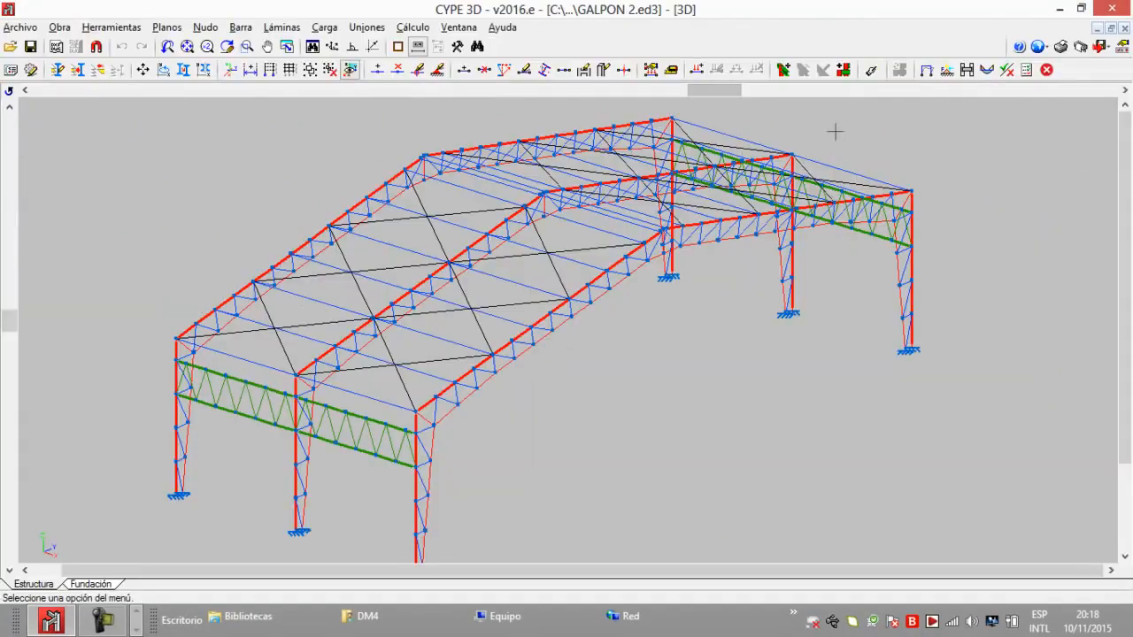
Accept the incident list and generate a report with the structure's Sismo results, excluding Datos de obra and Geometría
left_click(1064, 48)
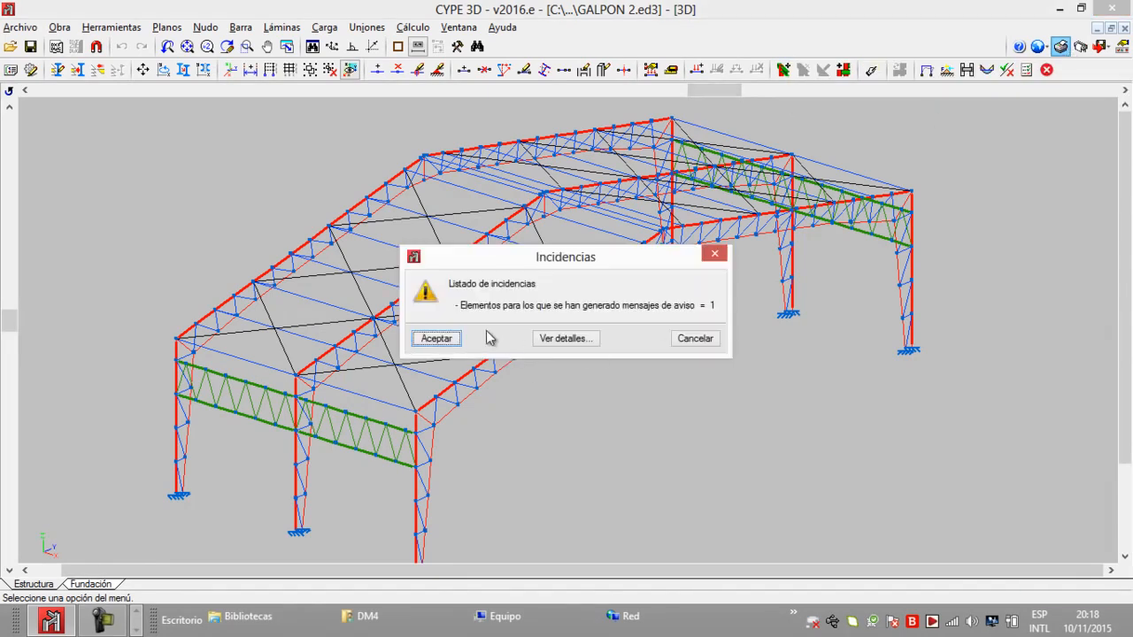
left_click(459, 339)
left_click(426, 207)
left_click(441, 233)
left_click(458, 259)
left_click(442, 286)
left_click(442, 339)
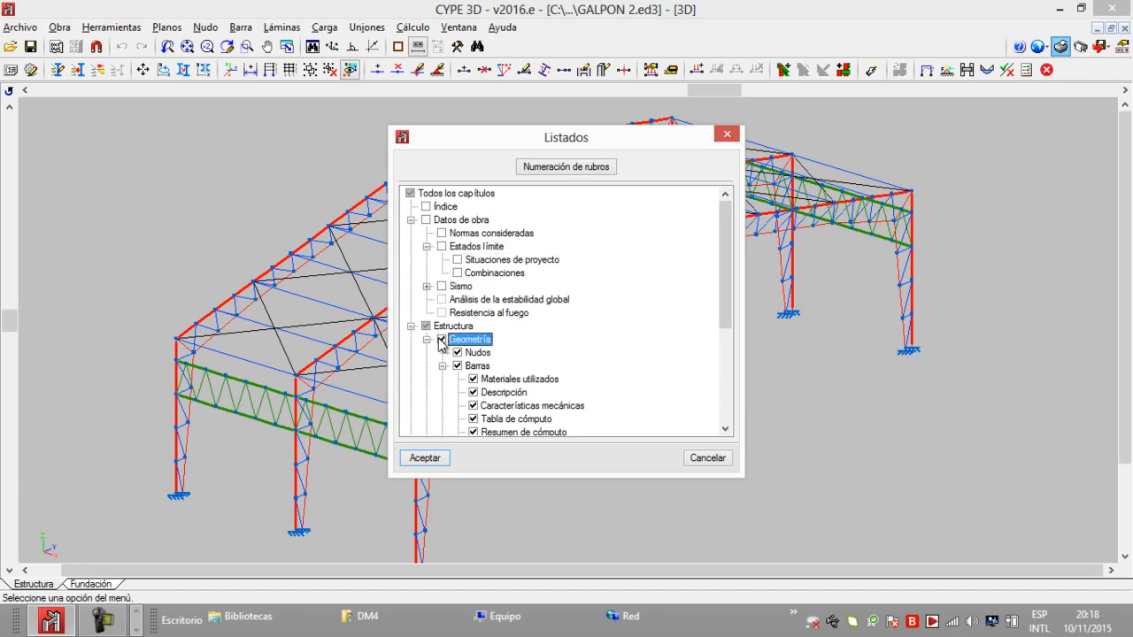
scroll(570, 332, "down", 5)
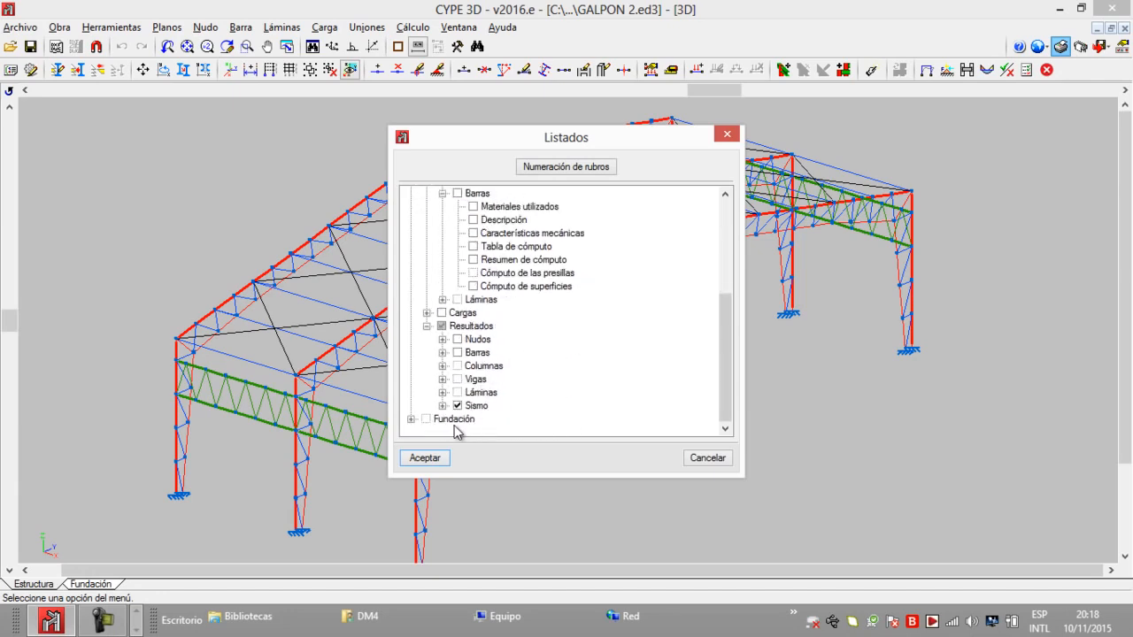
left_click(444, 459)
Review the Coeficientes de participación table of the vibration modes, and close the report and its chapter selection
left_click_drag(1102, 151, 1103, 400)
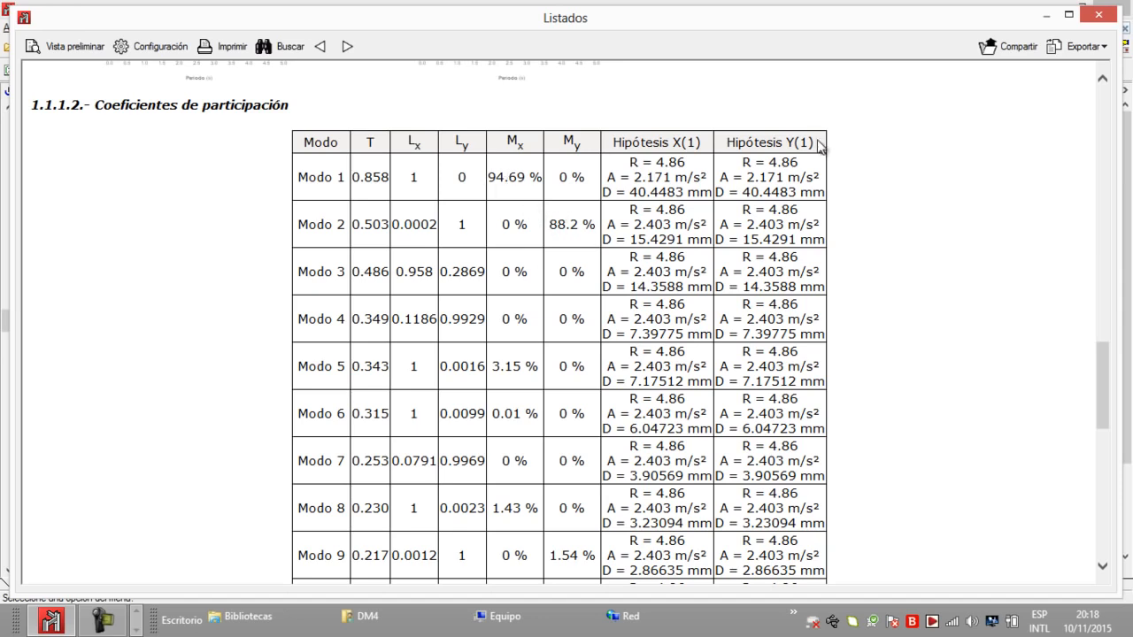
left_click(1103, 15)
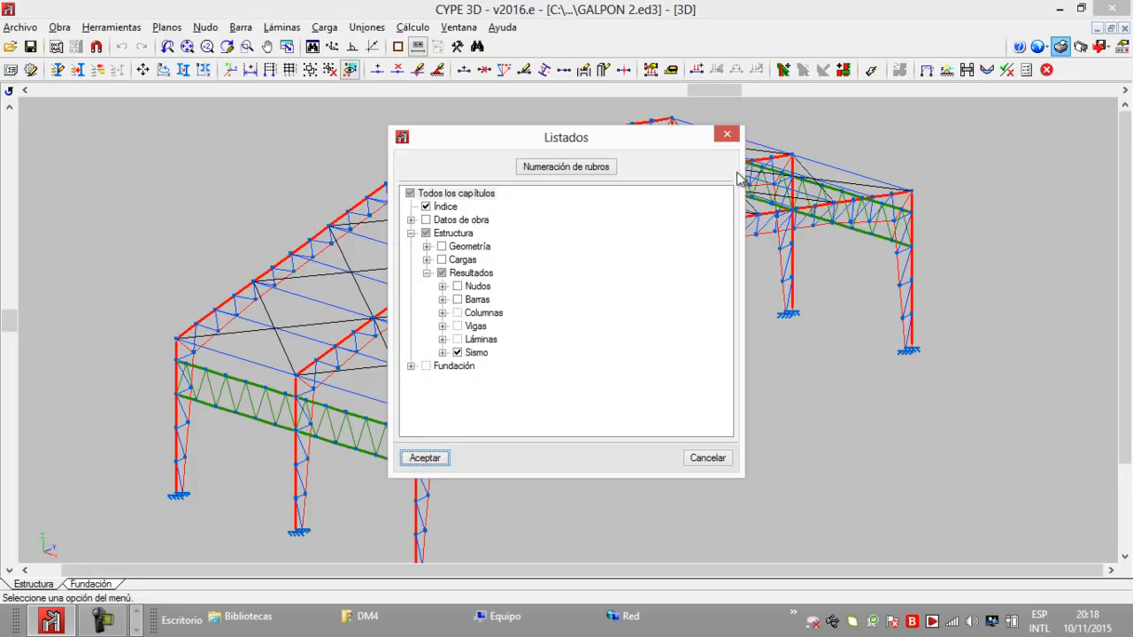
left_click(734, 135)
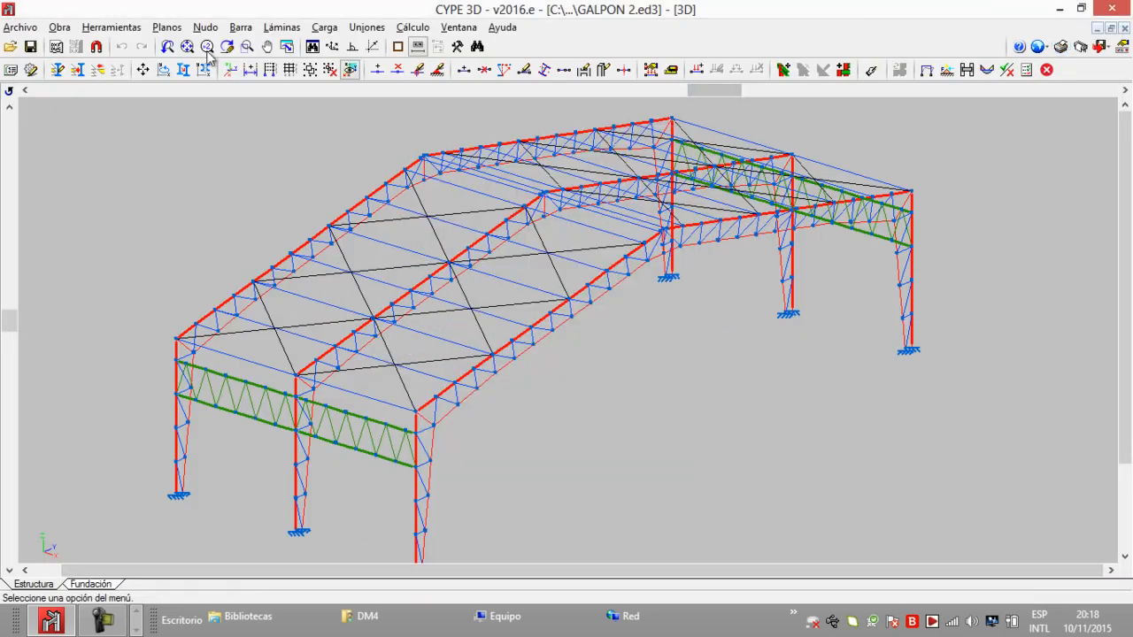
Open the structure's deformed shape and display it for the simple hypothesis Sismo X
scroll(324, 347, "down", 1)
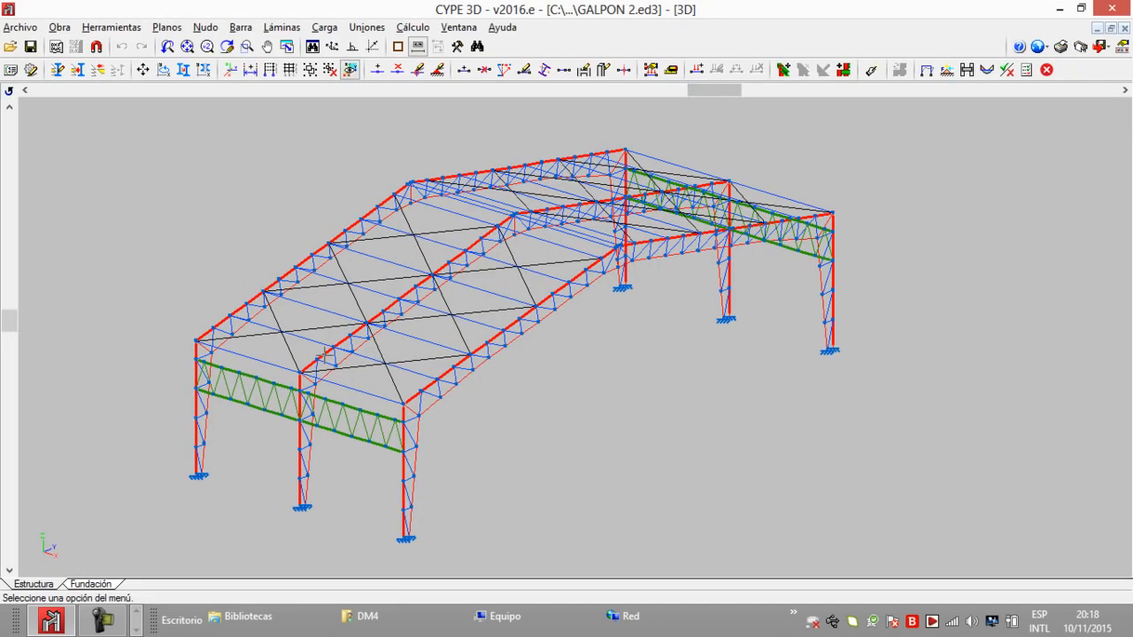
left_click(414, 28)
left_click(501, 232)
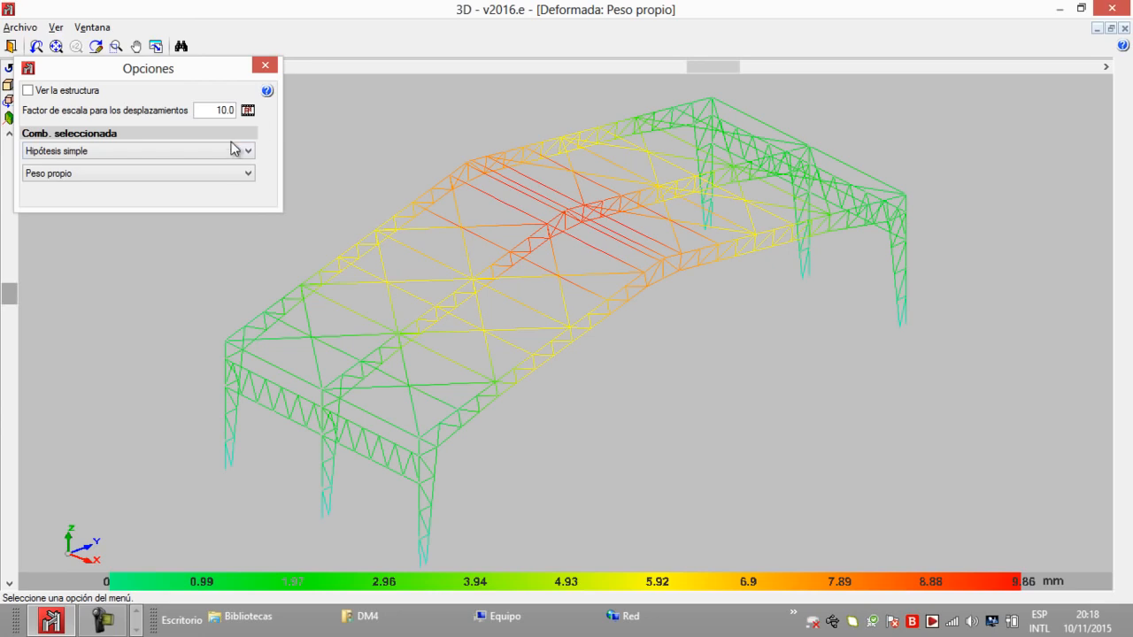
left_click(237, 151)
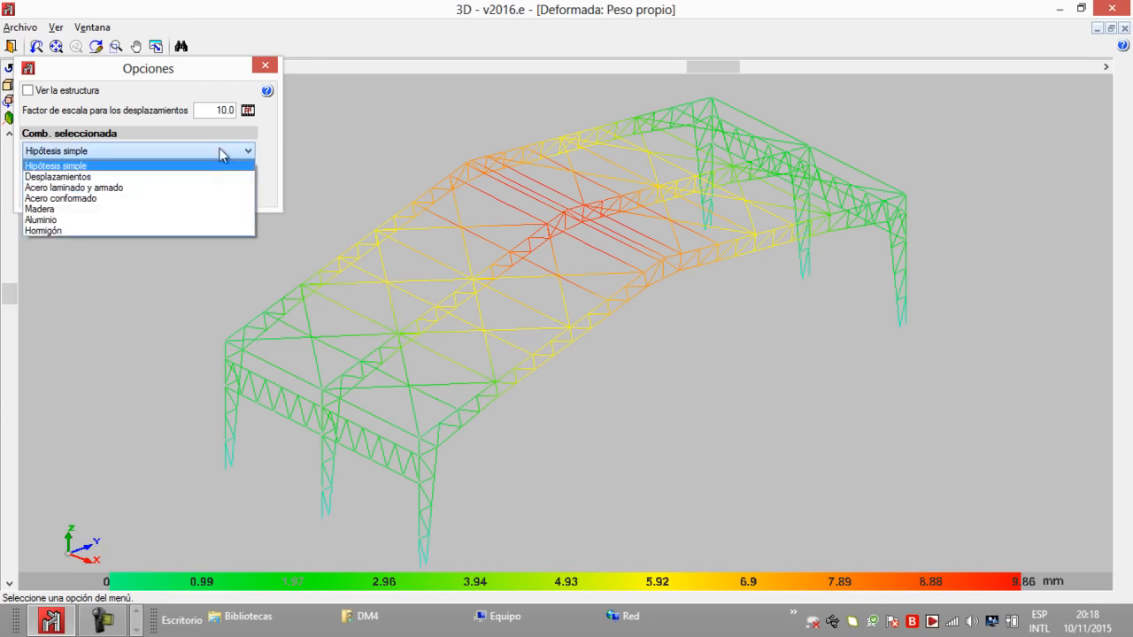
left_click(232, 152)
left_click(236, 173)
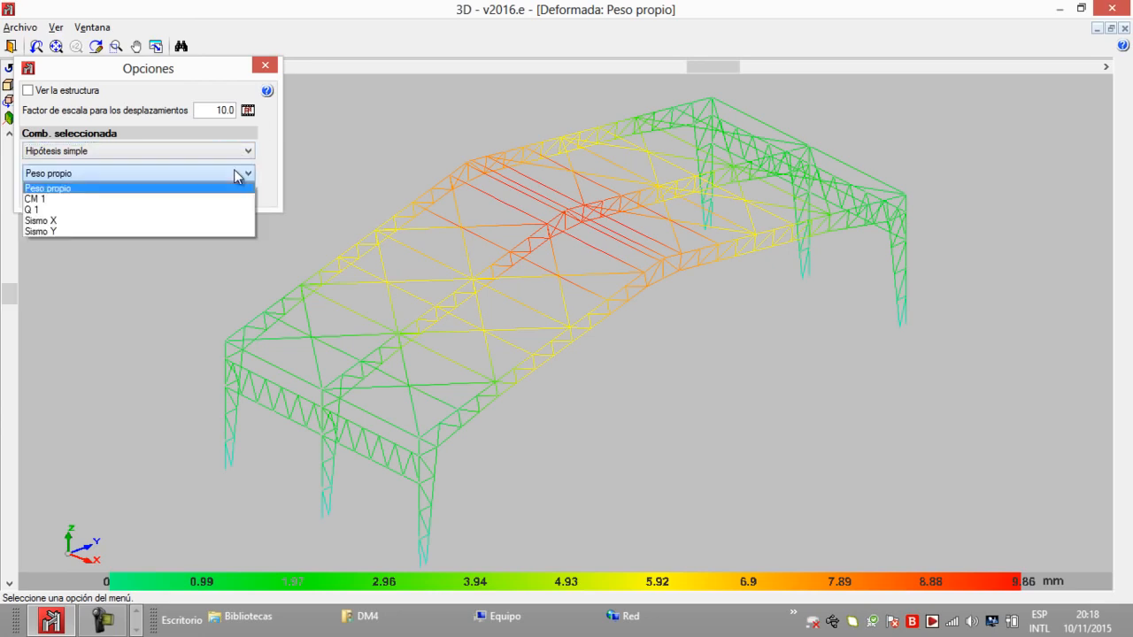
left_click(204, 222)
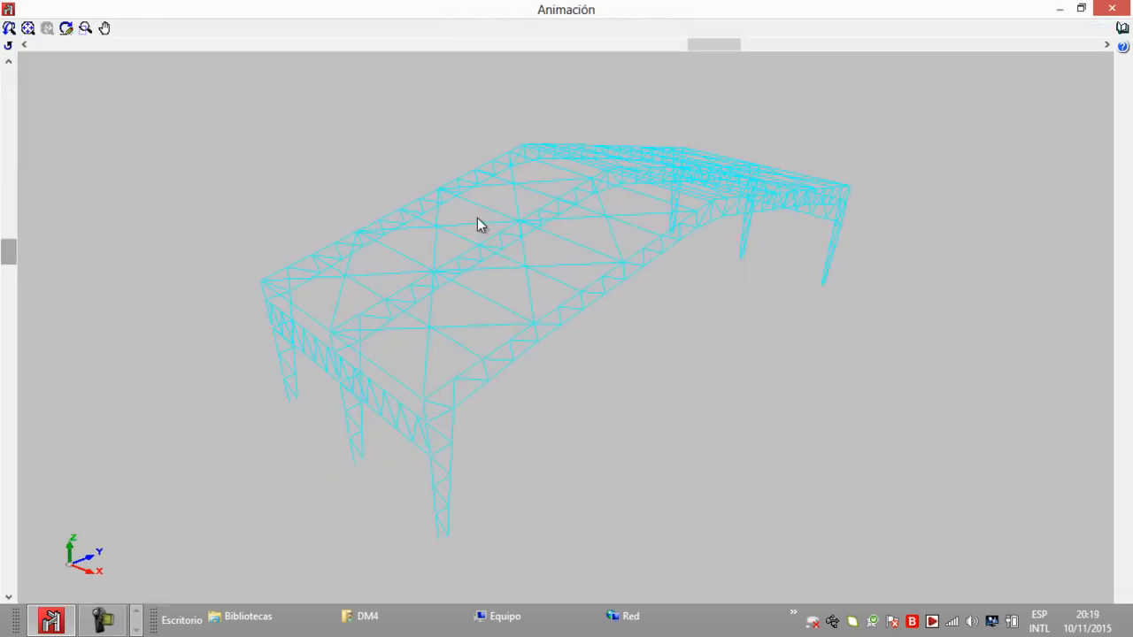
Watch the animation of the Sismo X, Modo 1 deformed shape from another angle and close it
left_click_drag(694, 44, 641, 45)
scroll(599, 180, "up", 4)
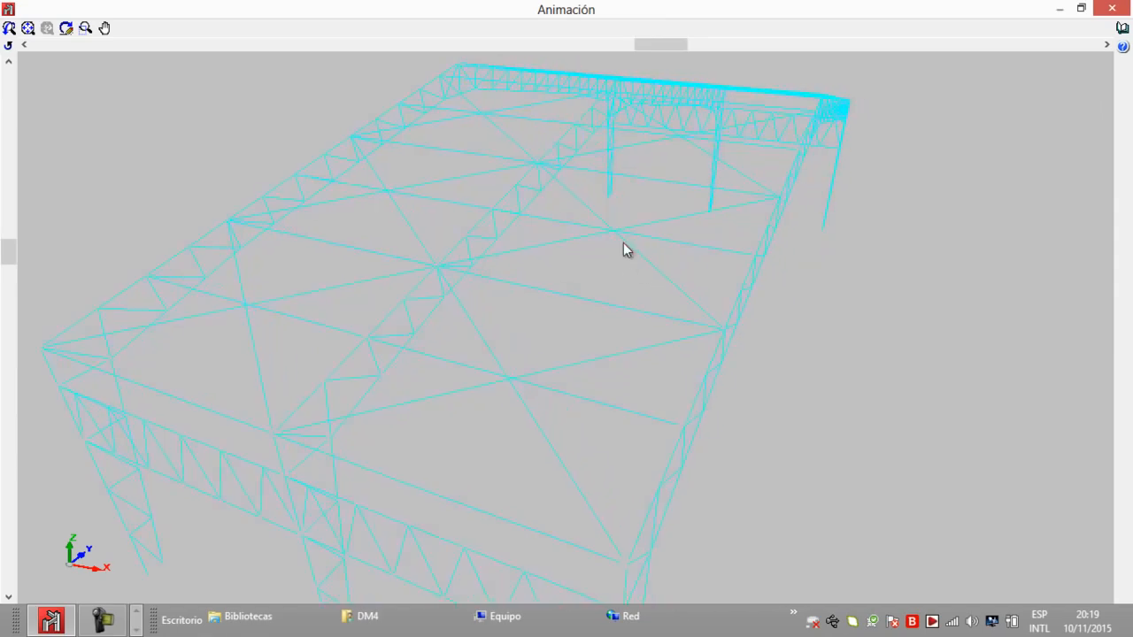
scroll(611, 244, "down", 2)
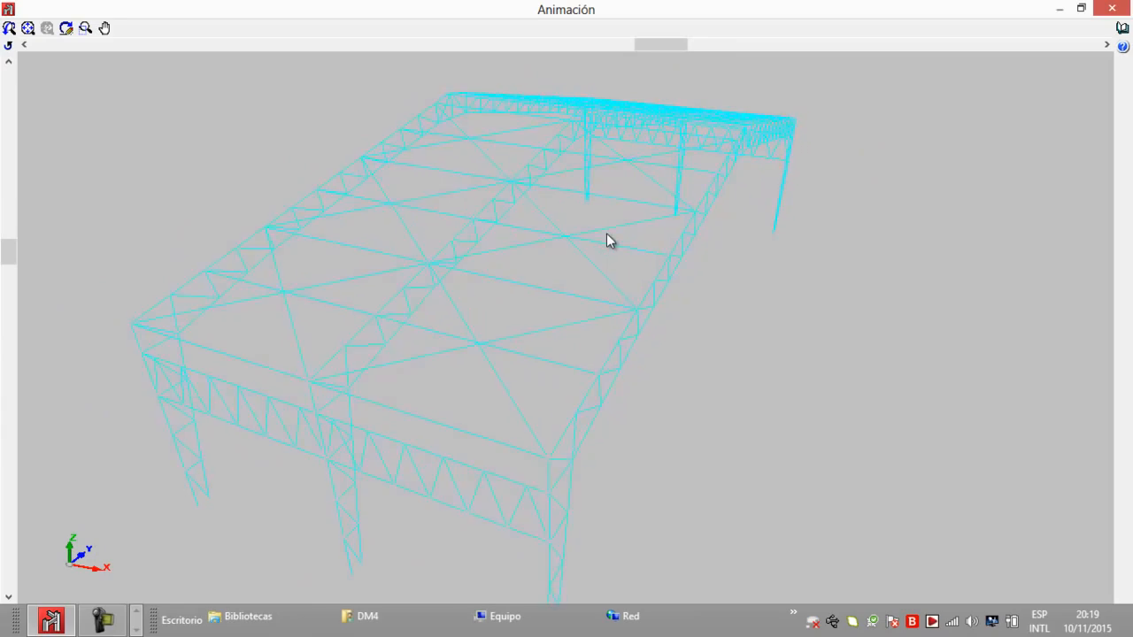
scroll(607, 235, "down", 2)
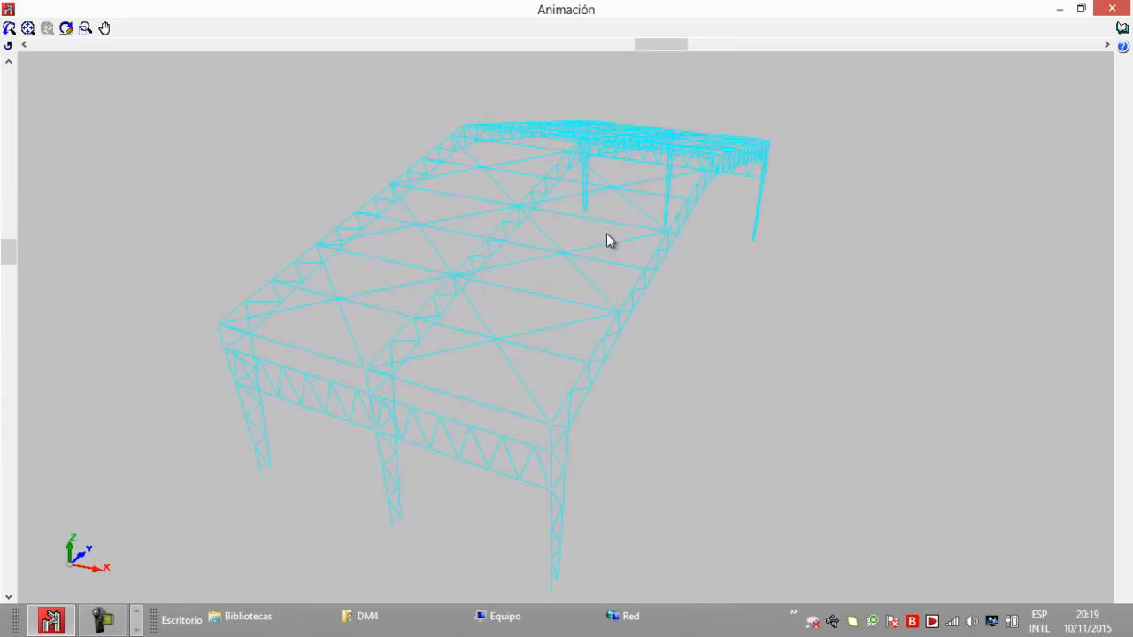
left_click(1113, 8)
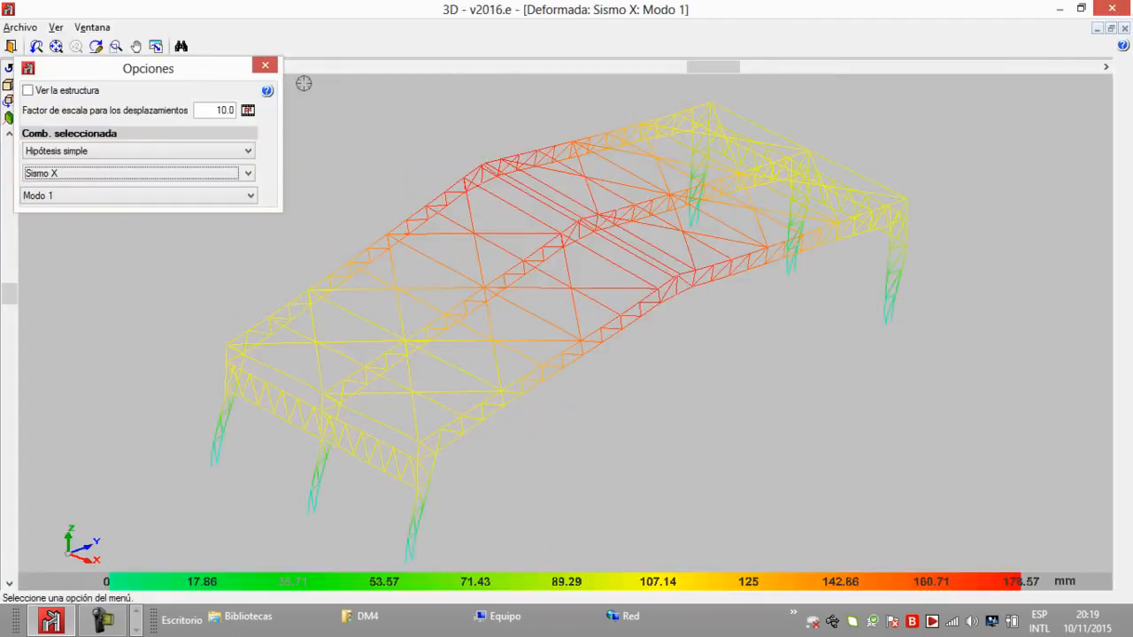
Dismiss the deformed-shape options and exit the Deformada view to the structure model
left_click(274, 65)
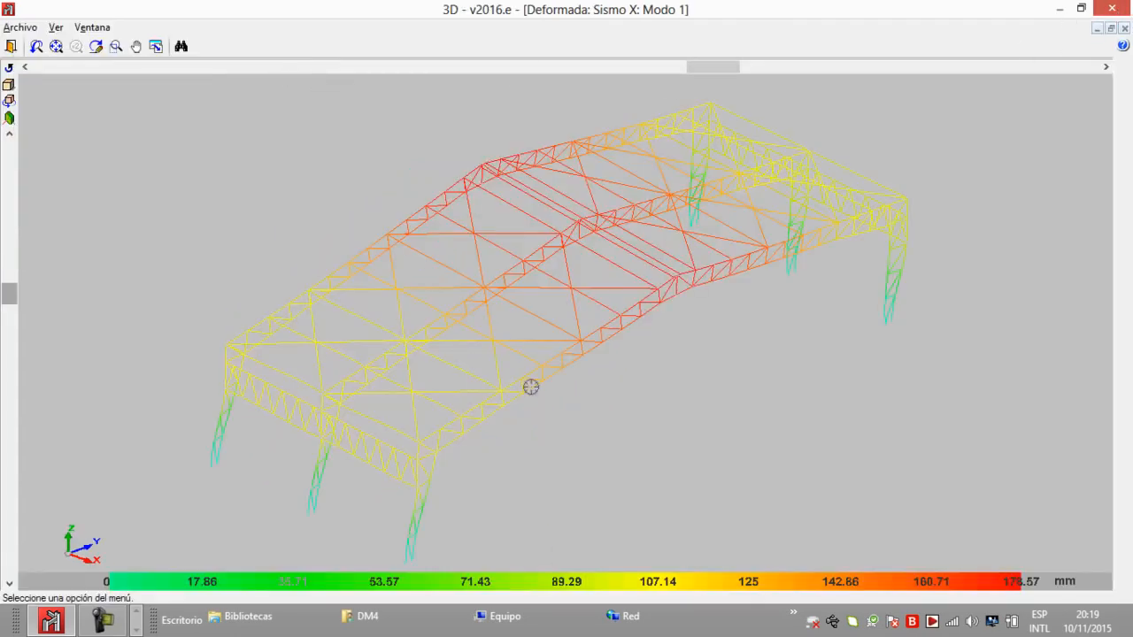
left_click(1124, 28)
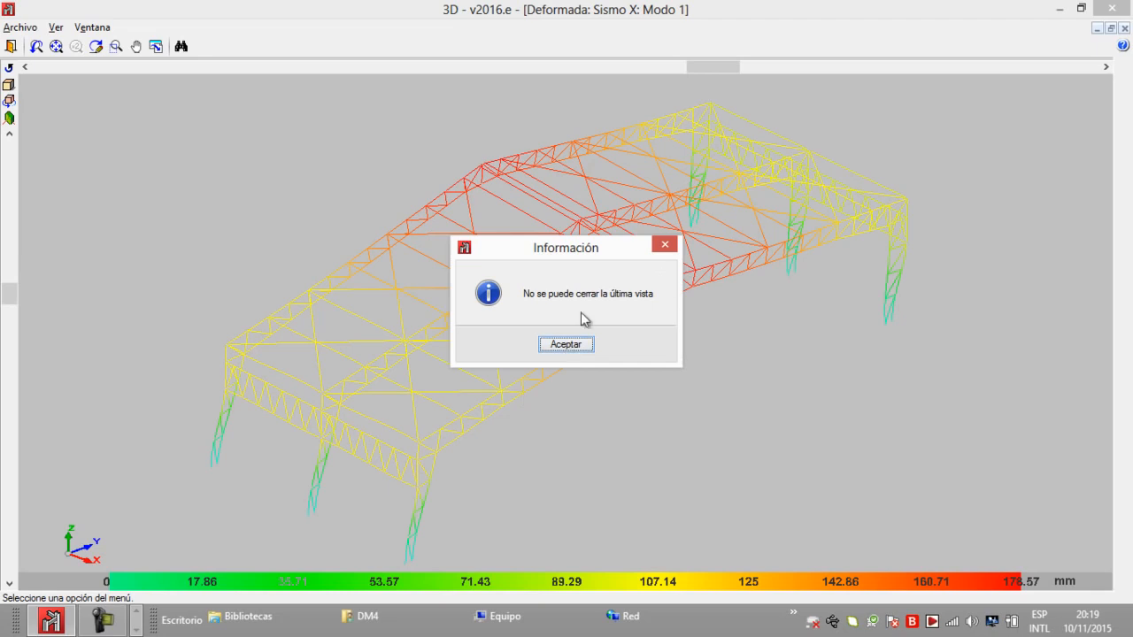
left_click(665, 246)
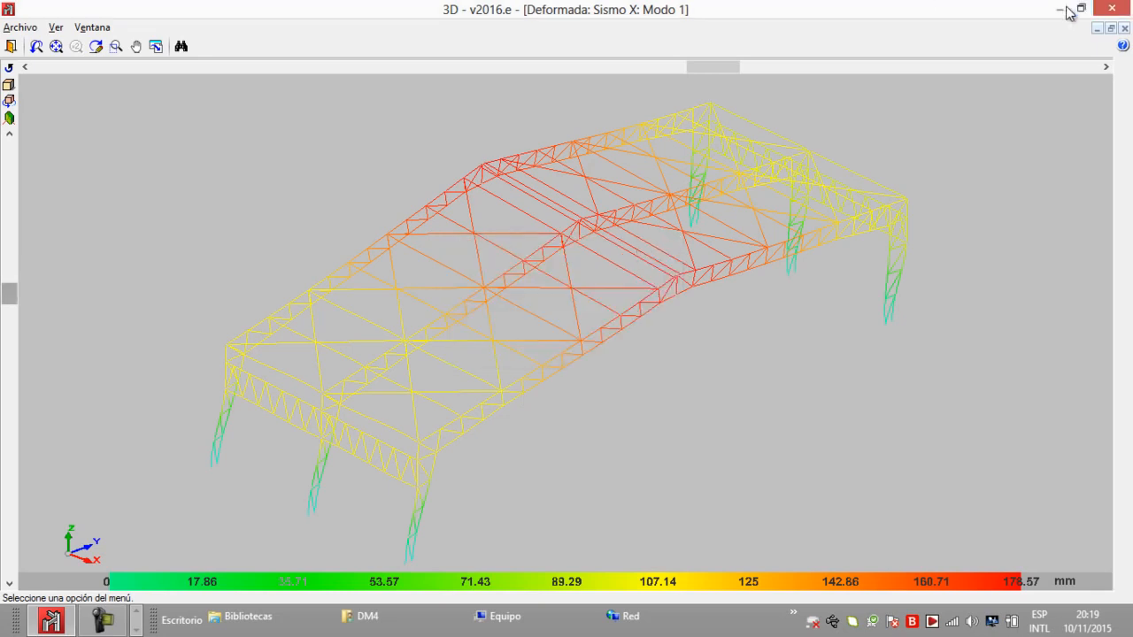
left_click(1110, 10)
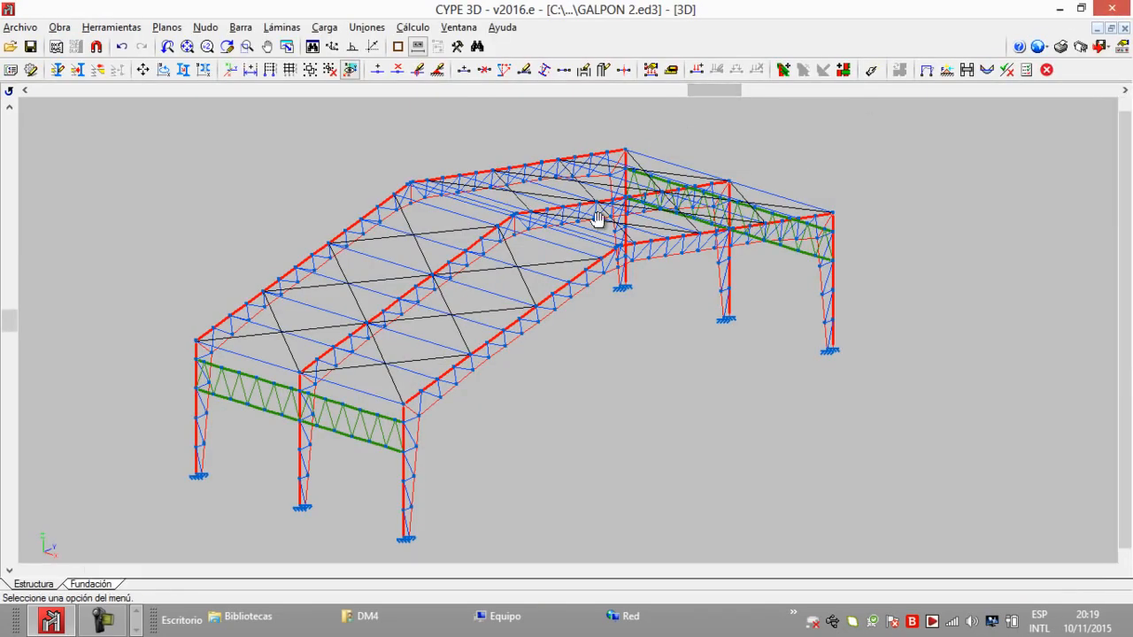
left_click_drag(731, 92, 796, 92)
scroll(638, 245, "up", 2)
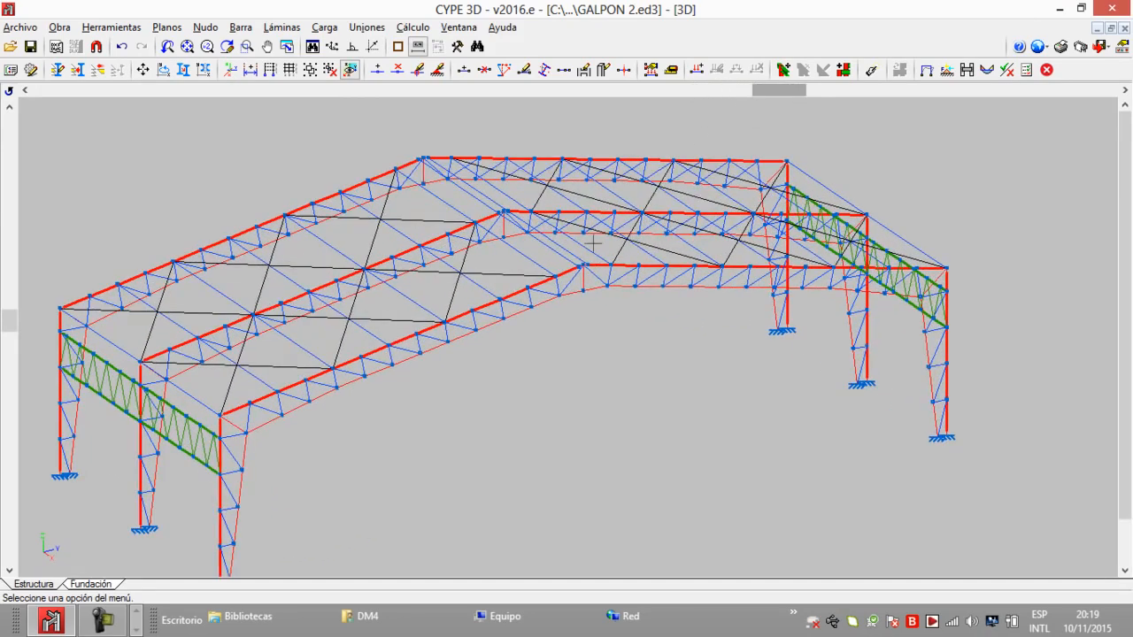
scroll(594, 242, "down", 2)
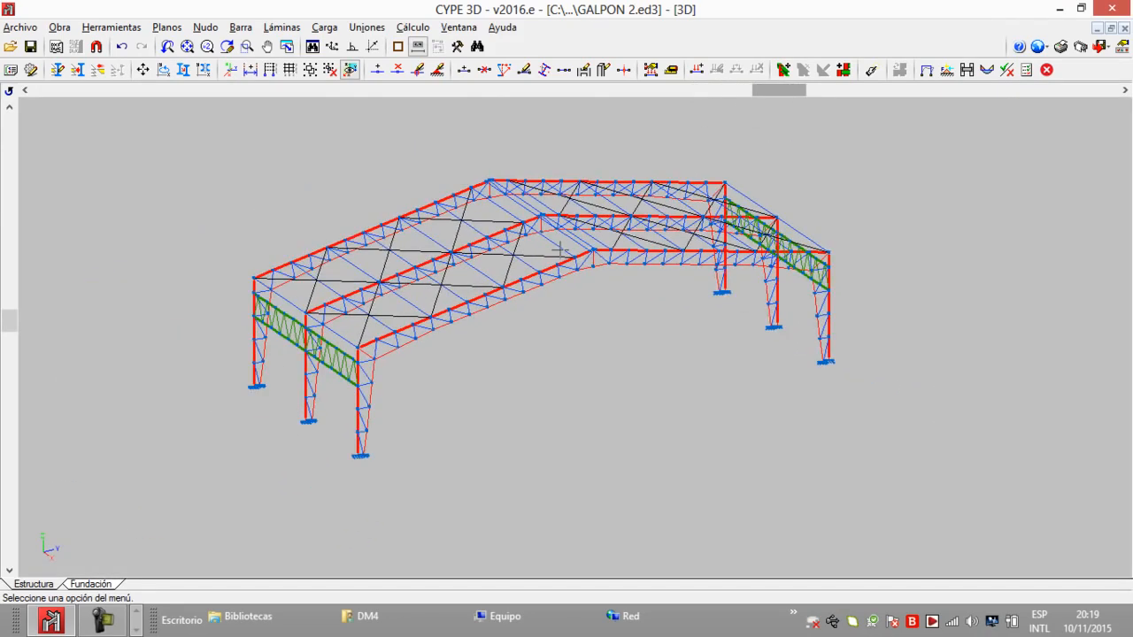
left_click_drag(756, 89, 681, 86)
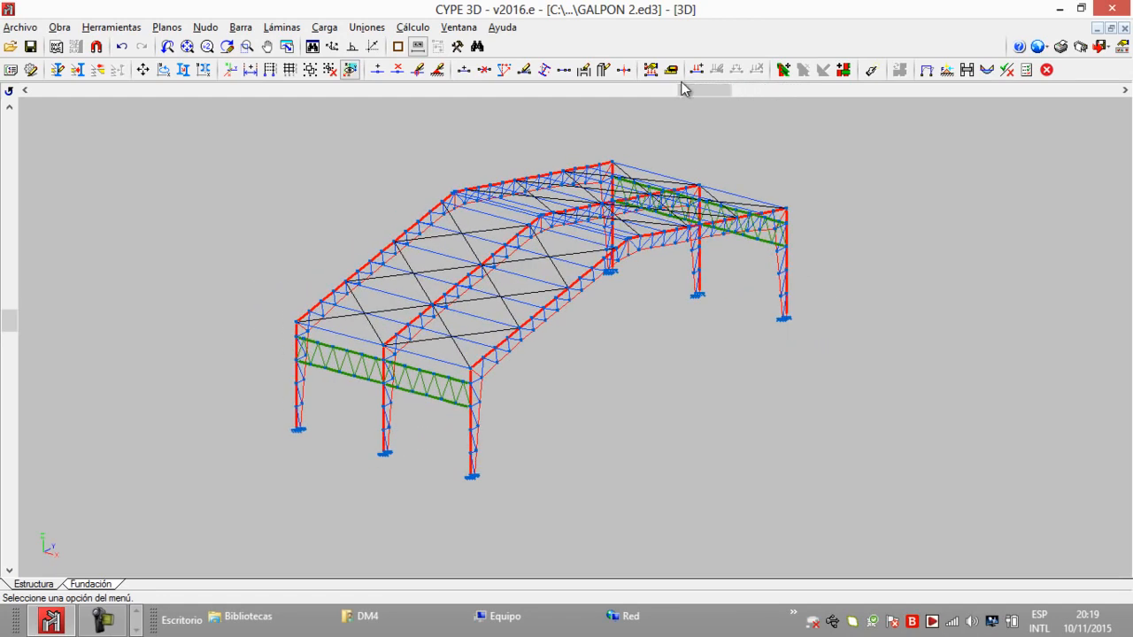